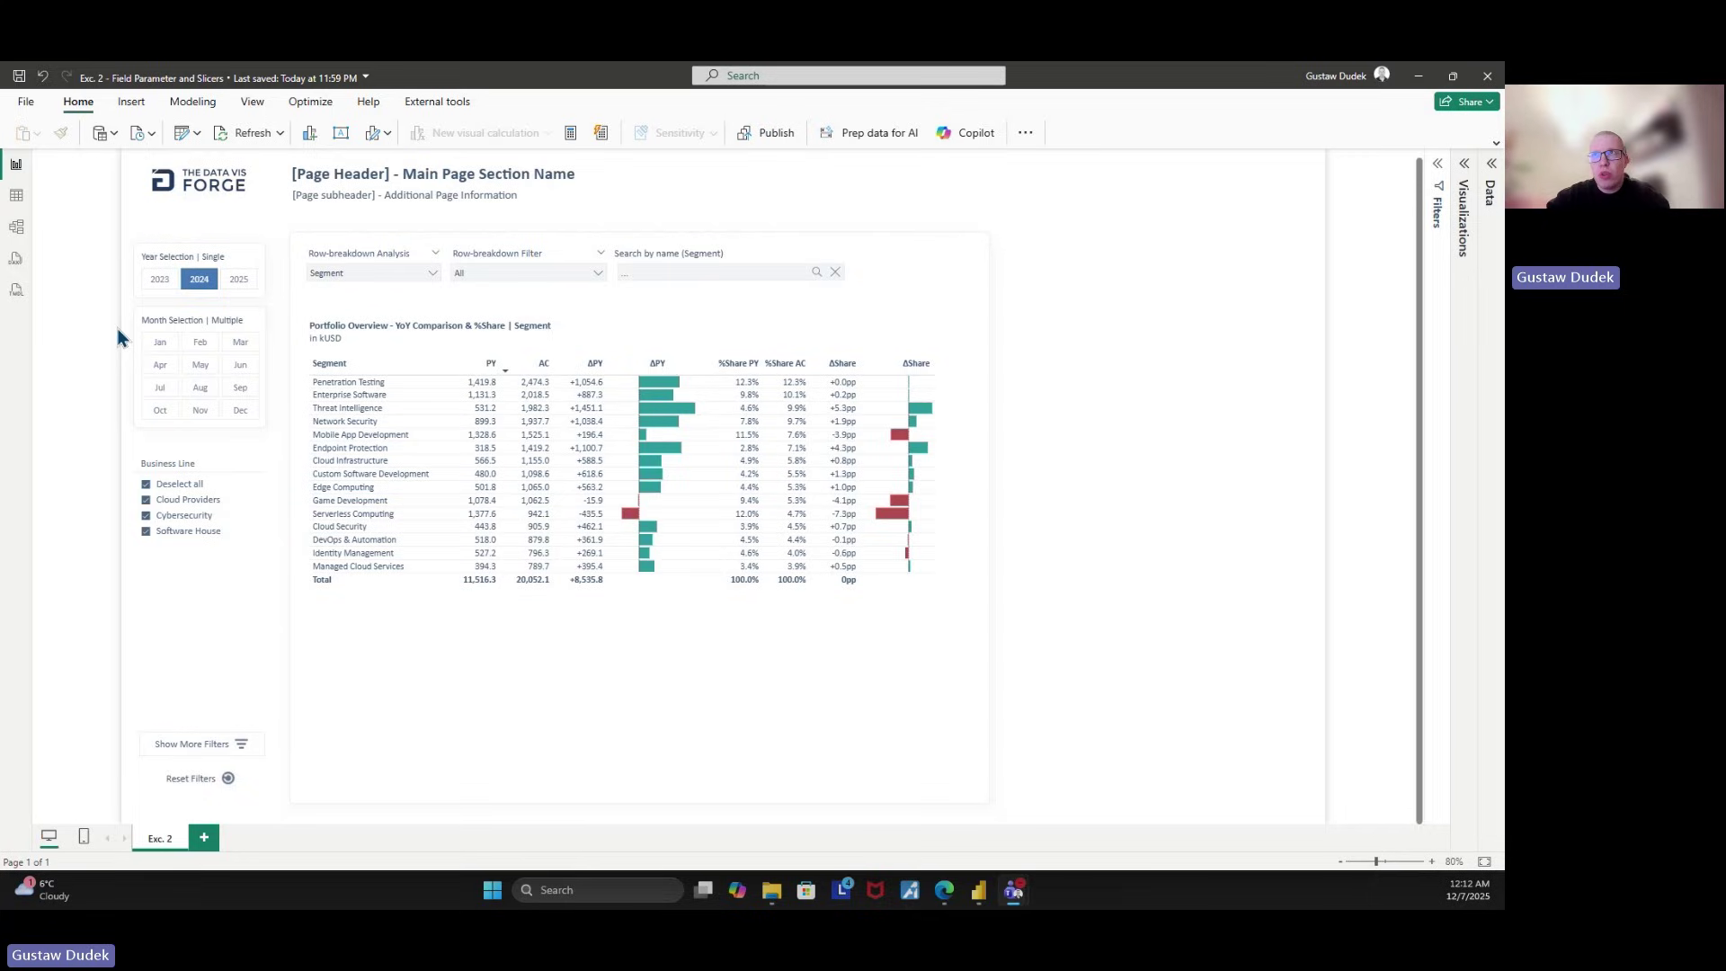
click(486, 747)
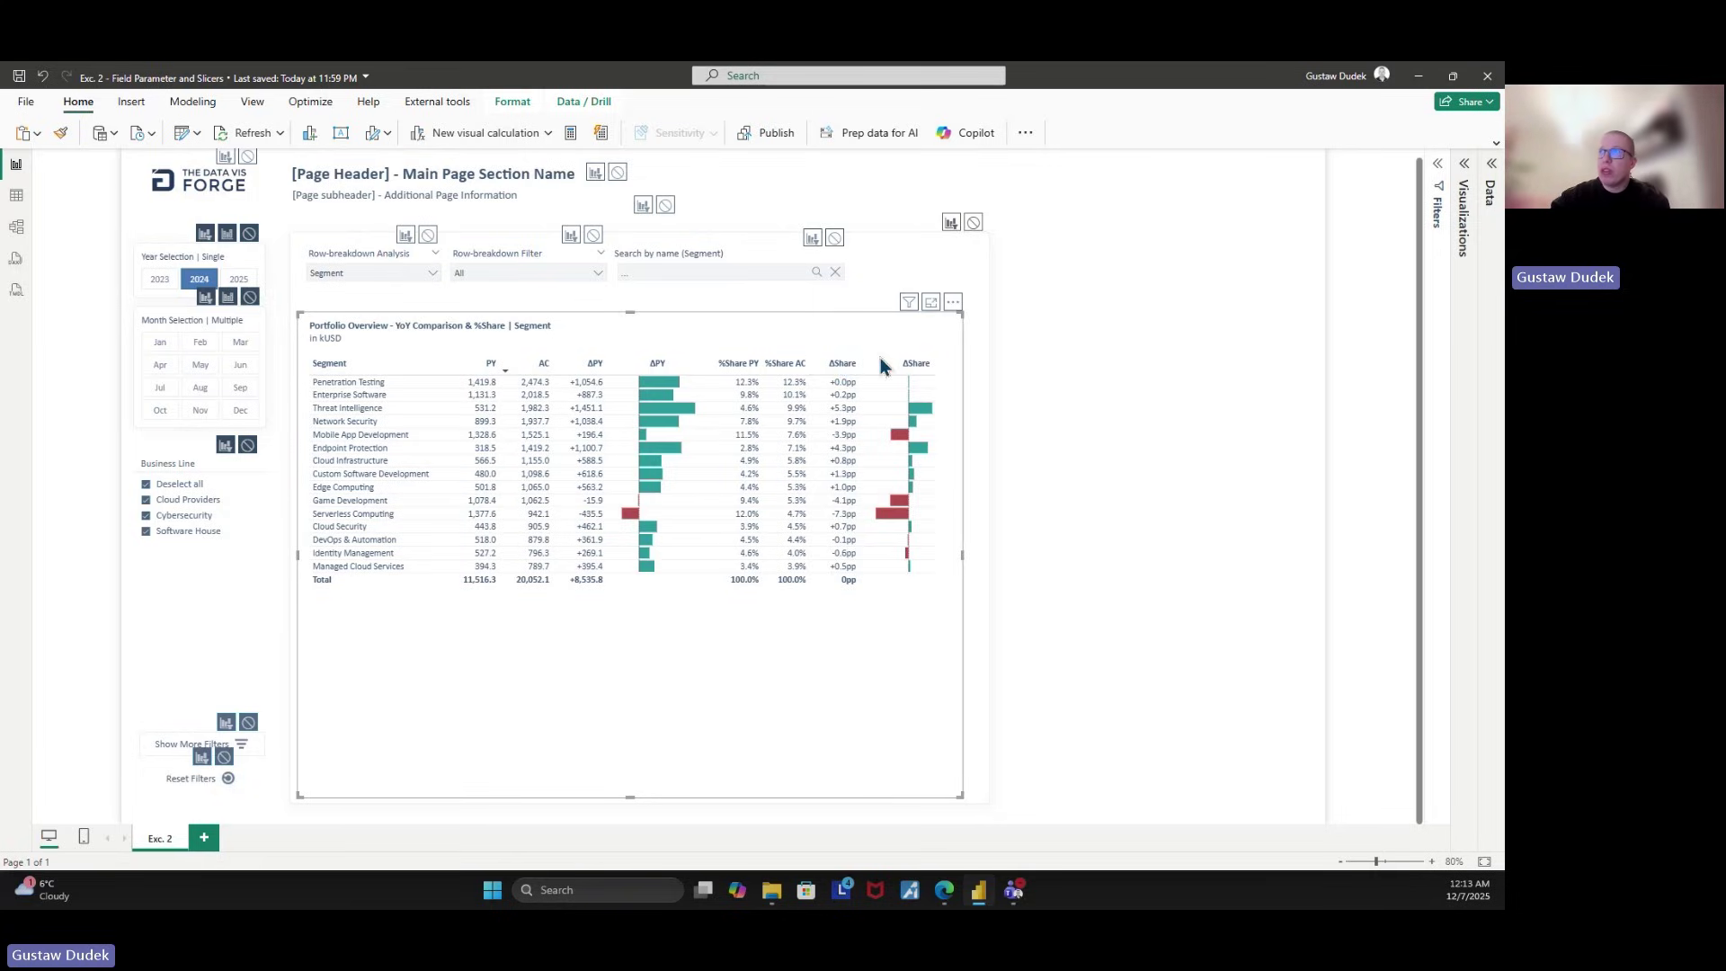
click(1043, 362)
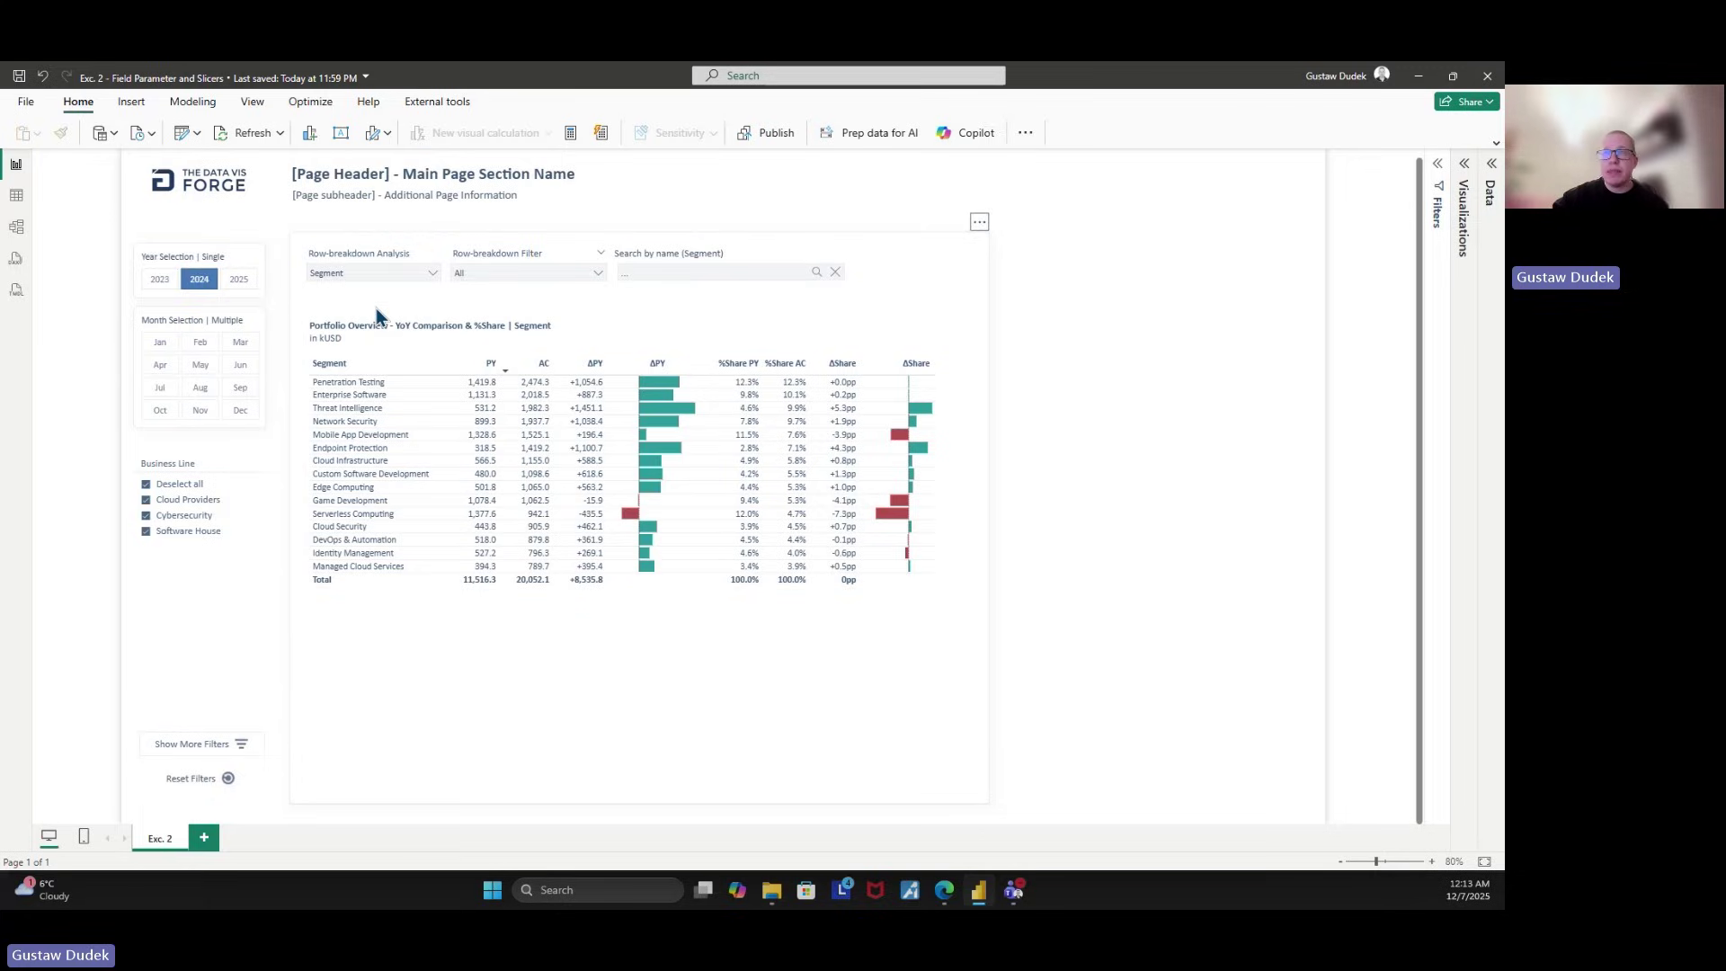
click(378, 271)
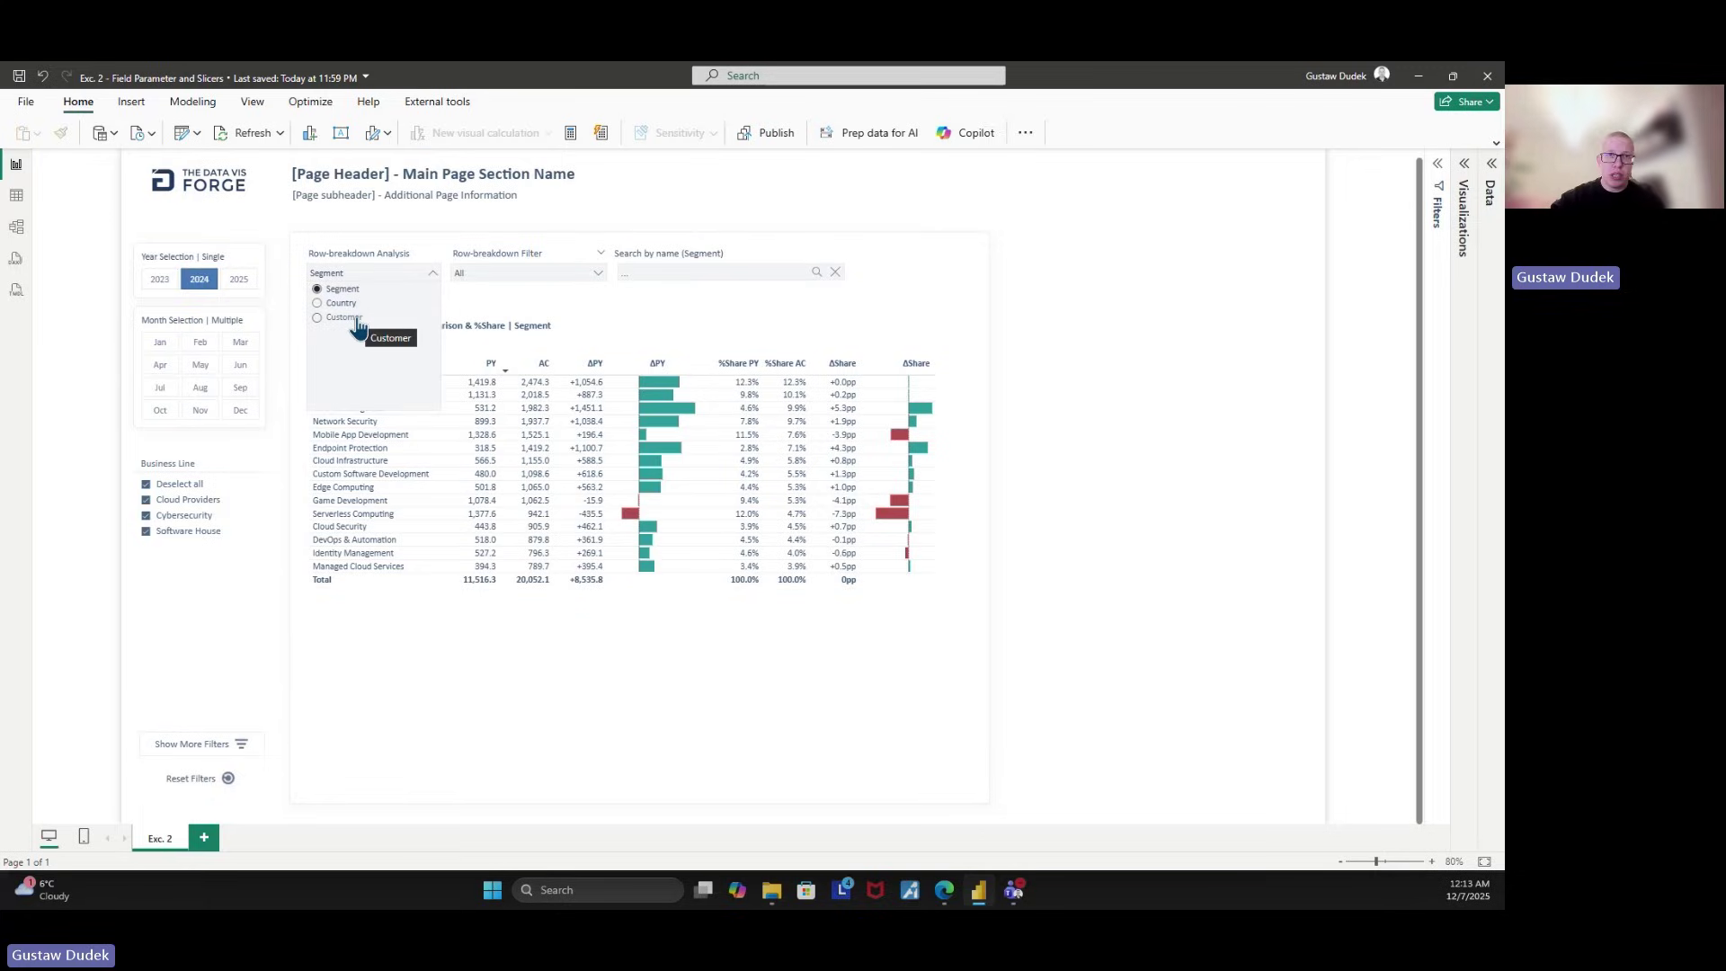
click(459, 327)
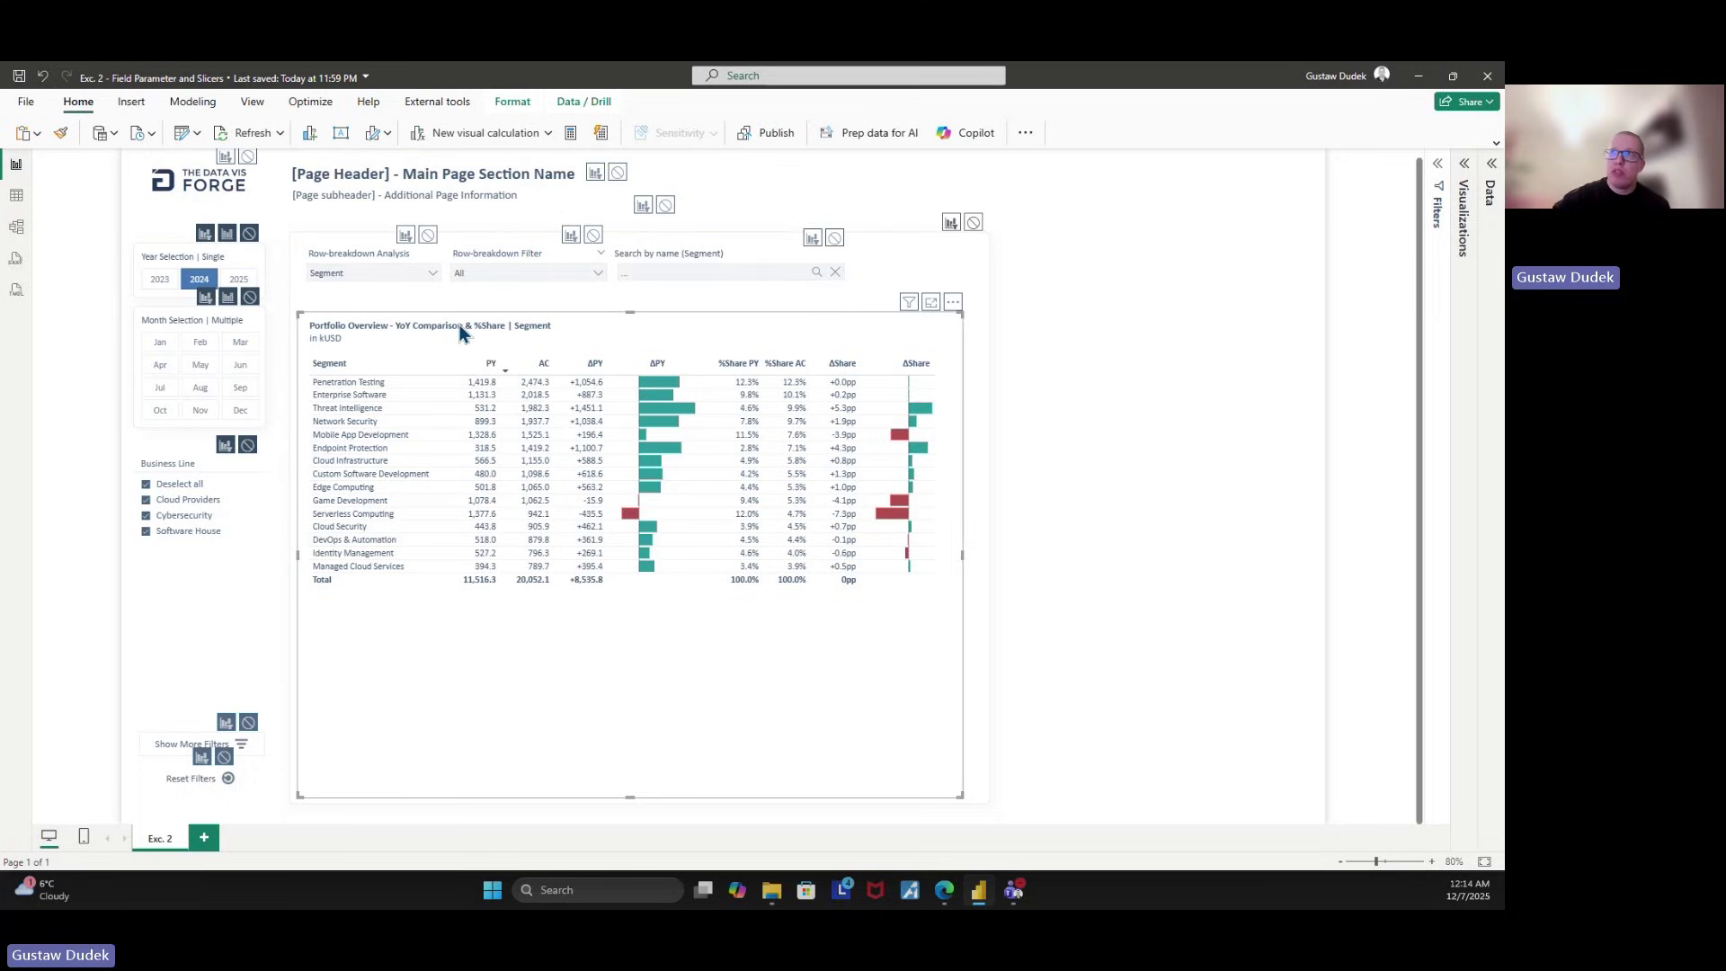
click(1027, 320)
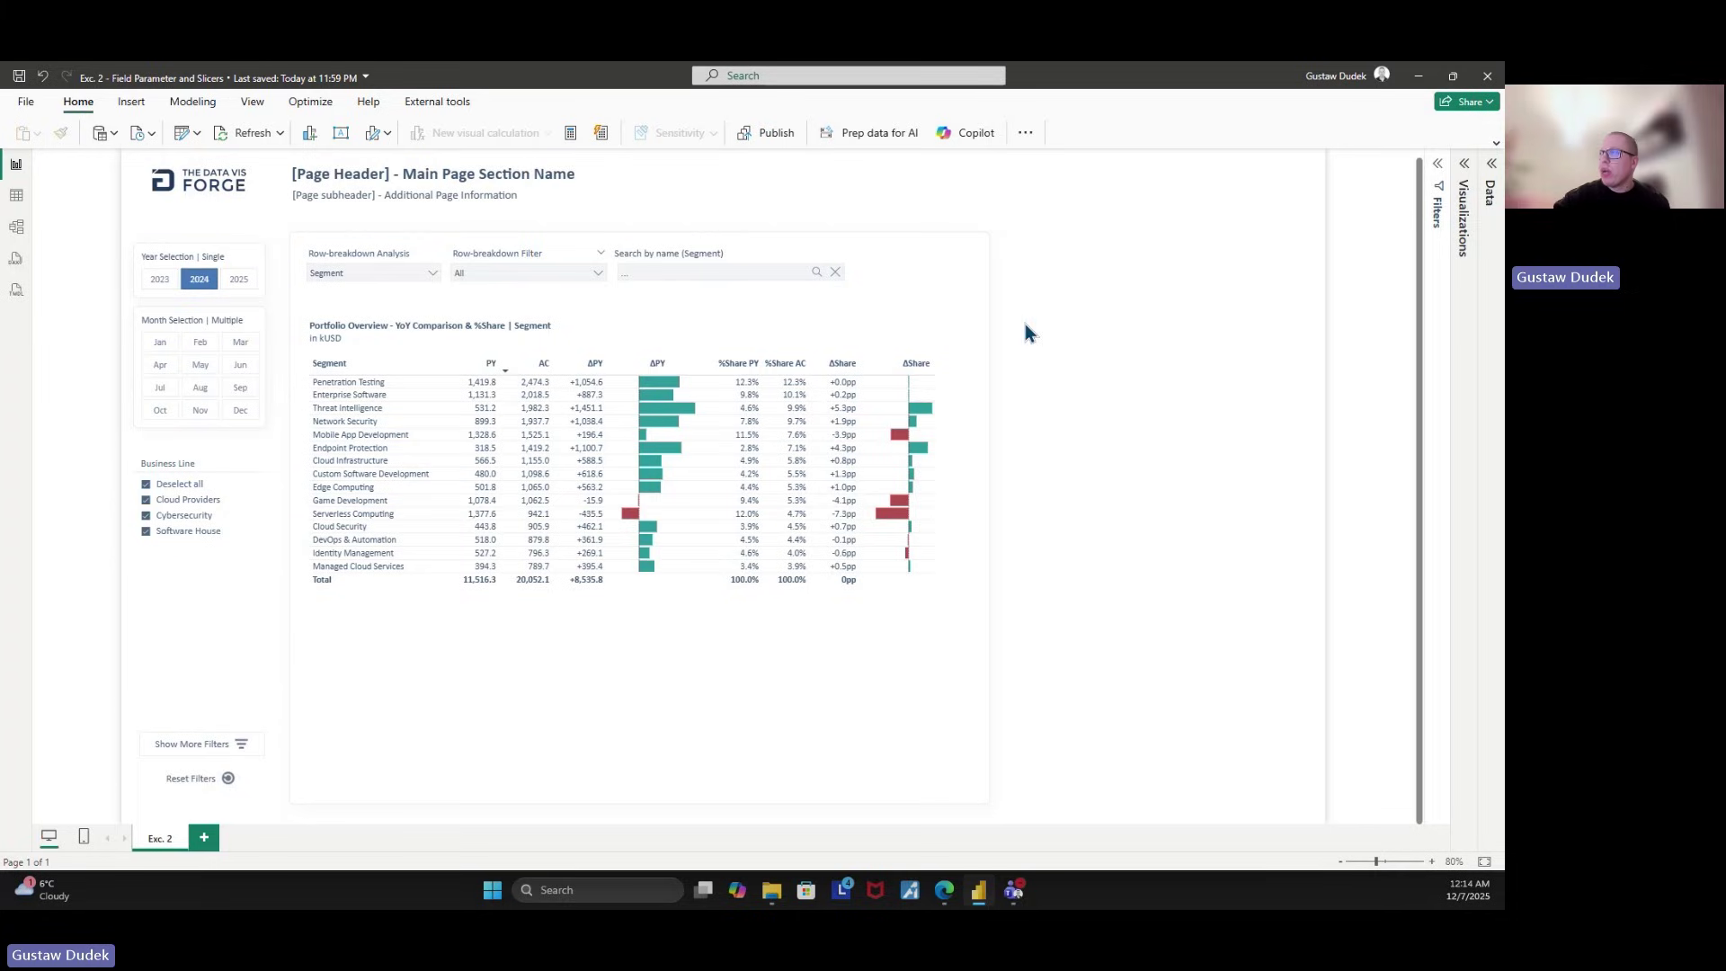
Switch the Row-breakdown Analysis slicer to Country, Customer and back to Segment to compare the resulting tables.
click(1433, 862)
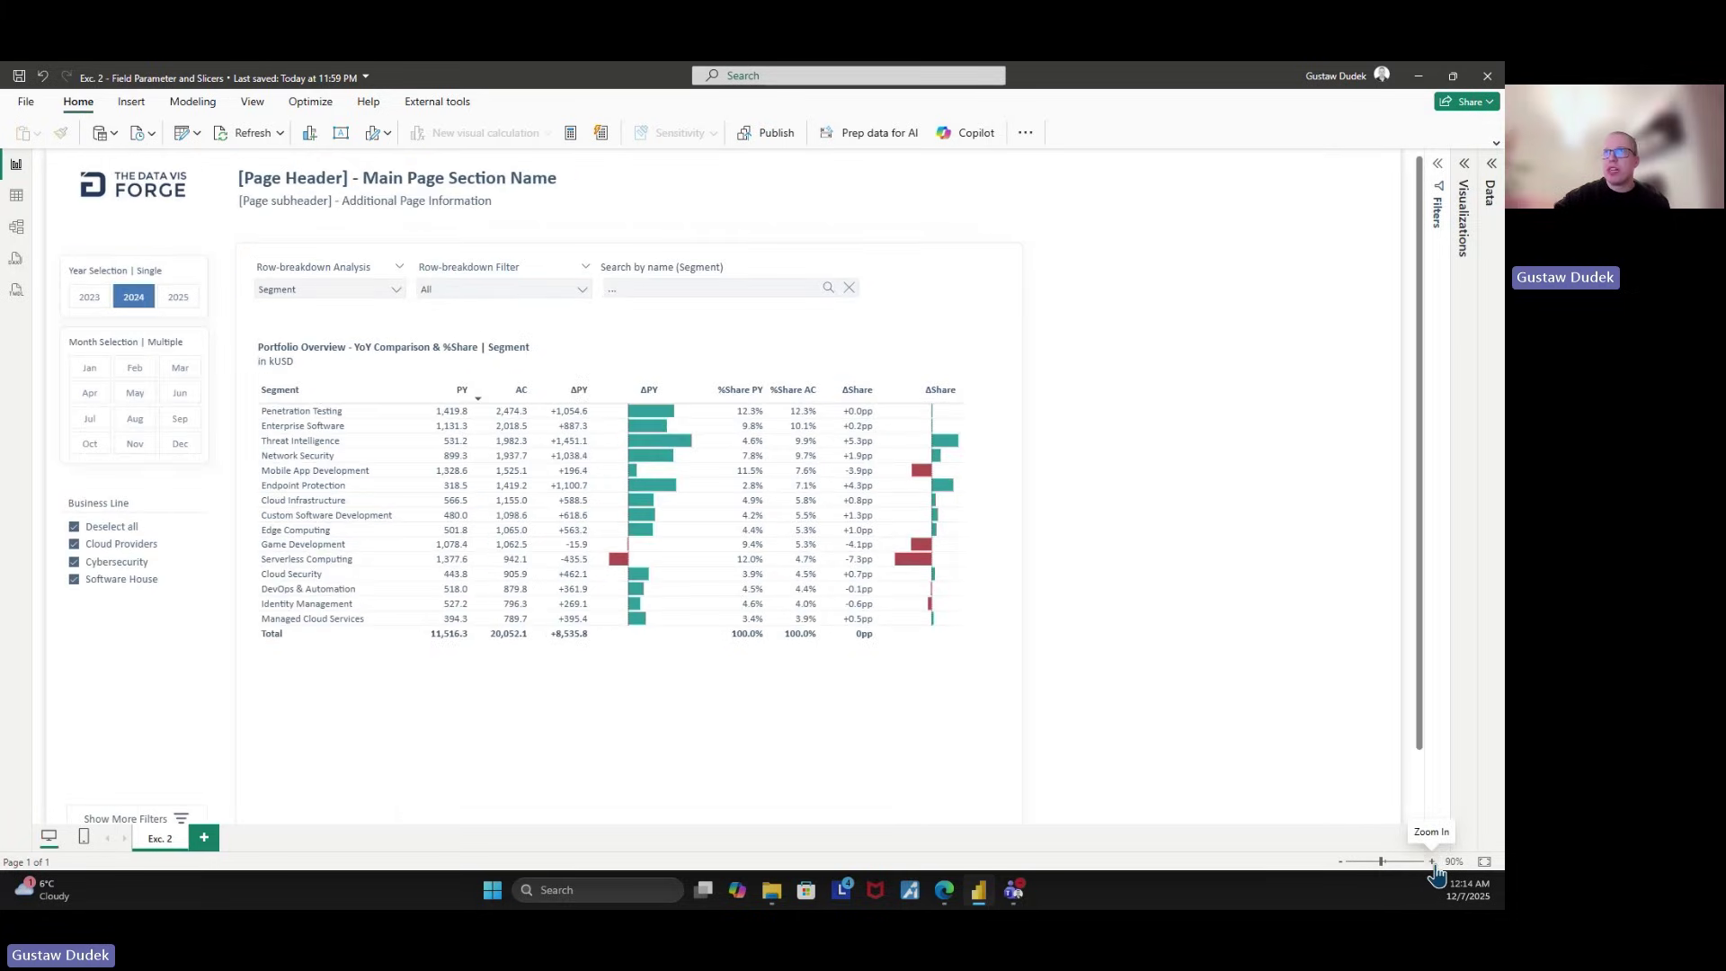
click(300, 271)
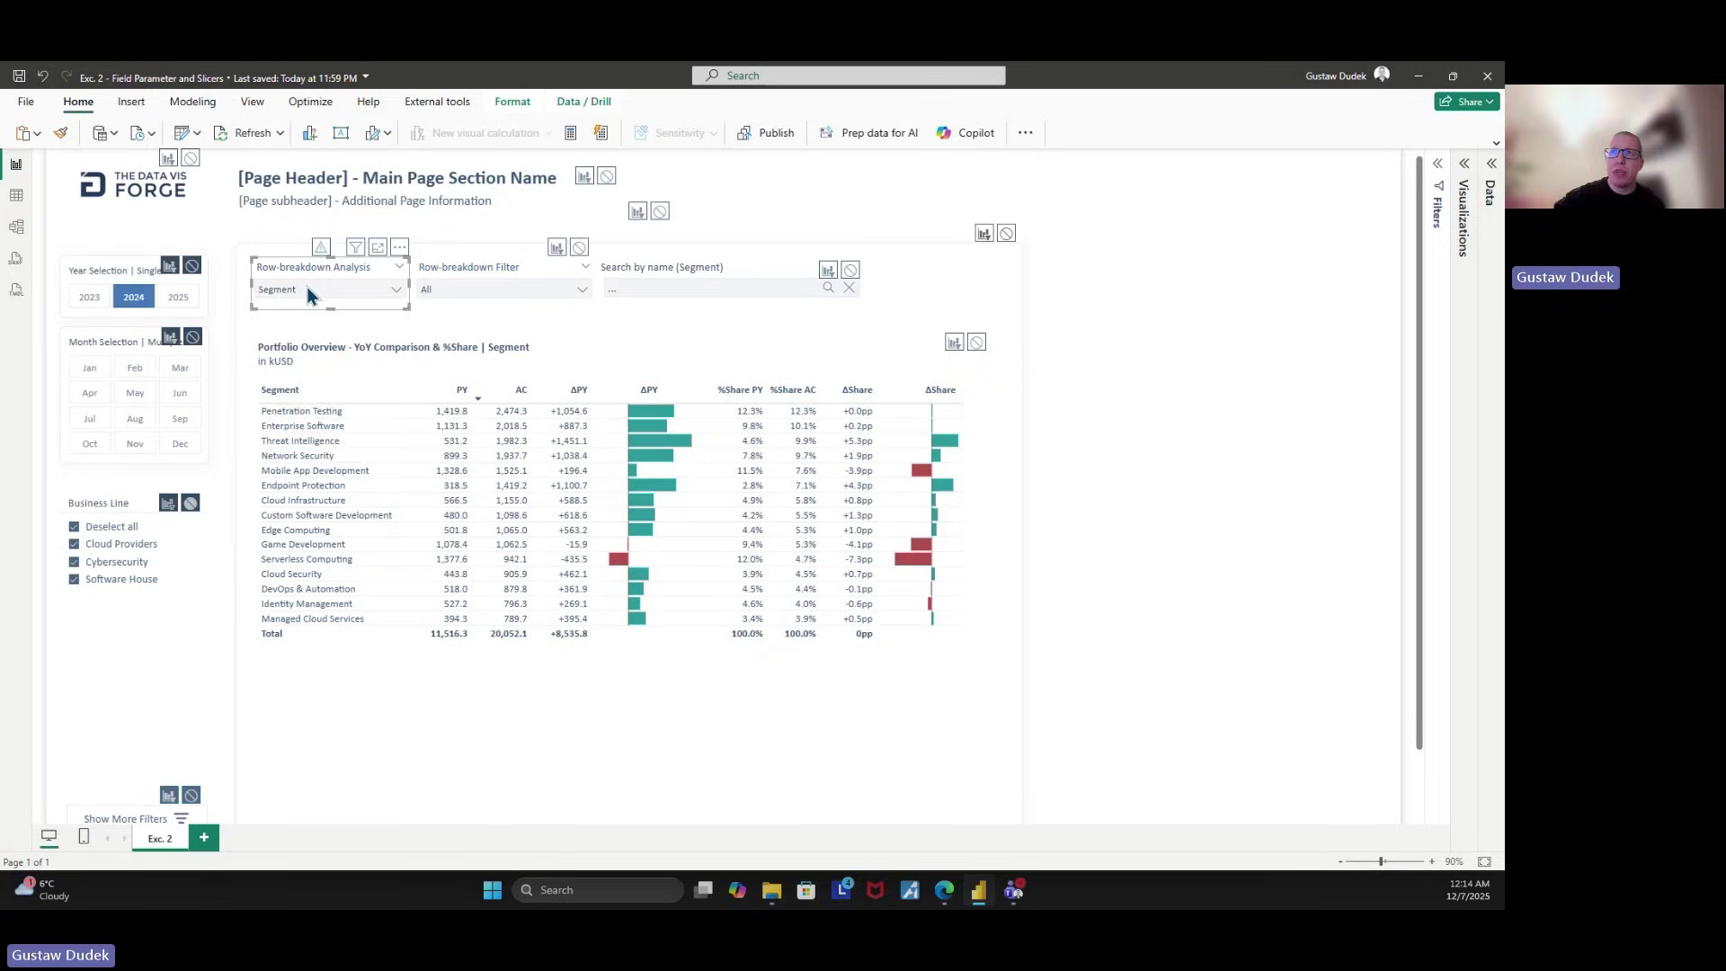
click(307, 288)
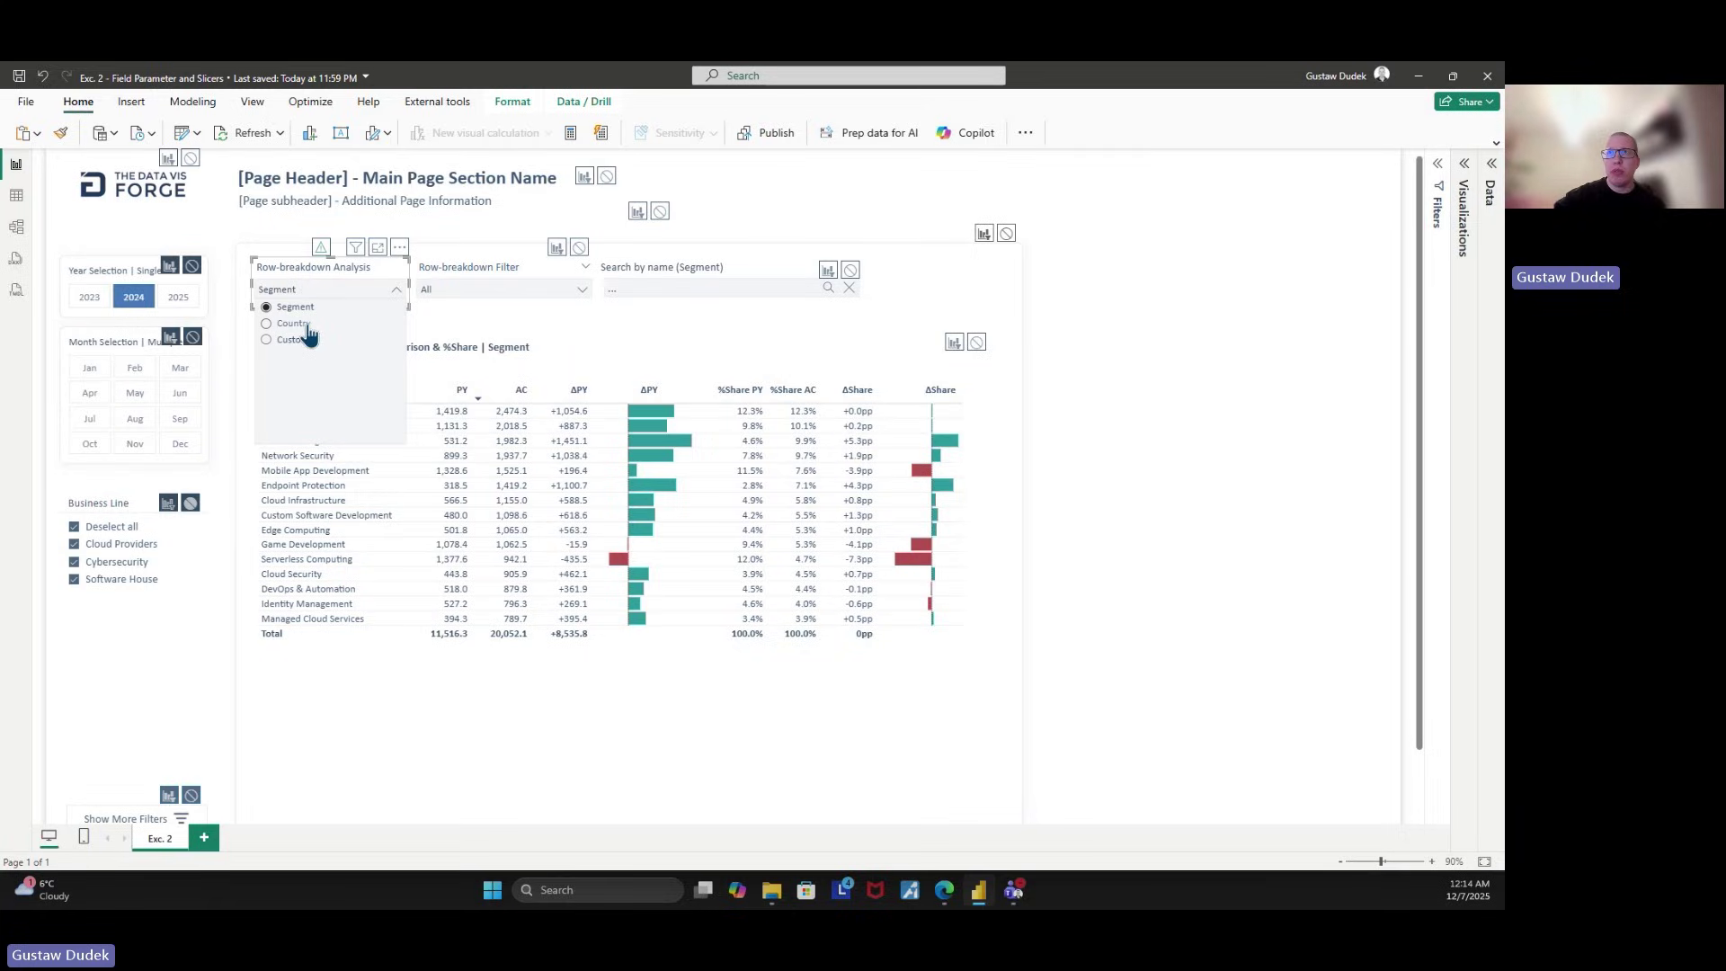
click(308, 324)
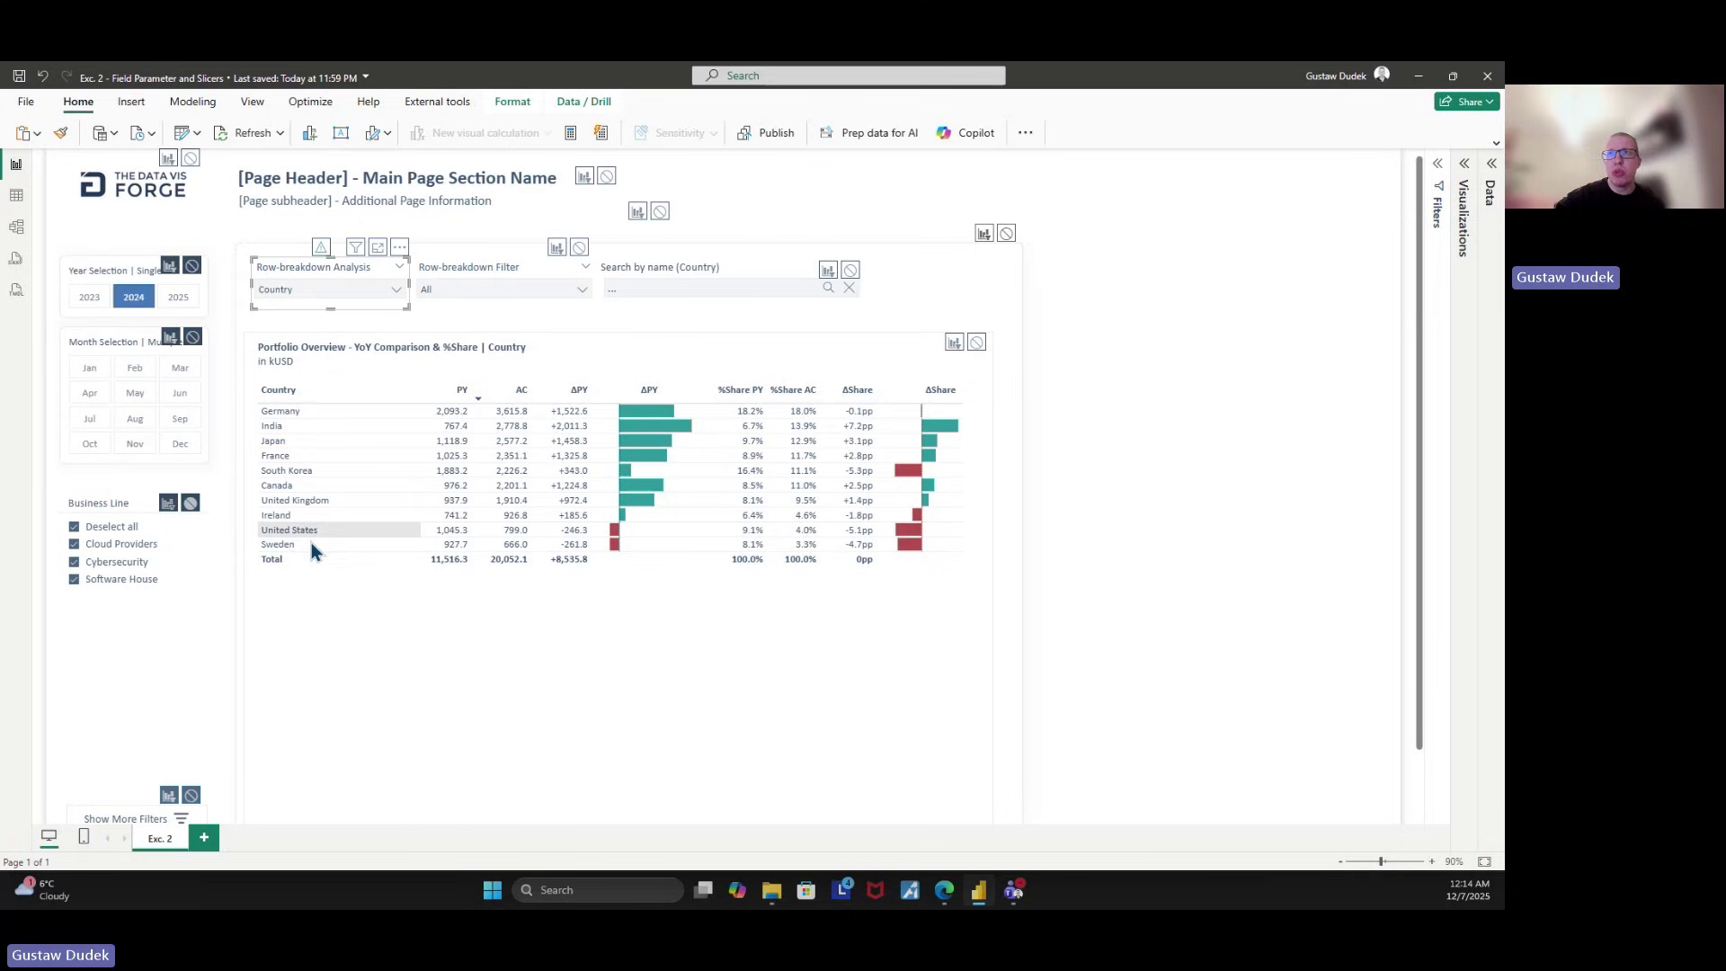
click(300, 288)
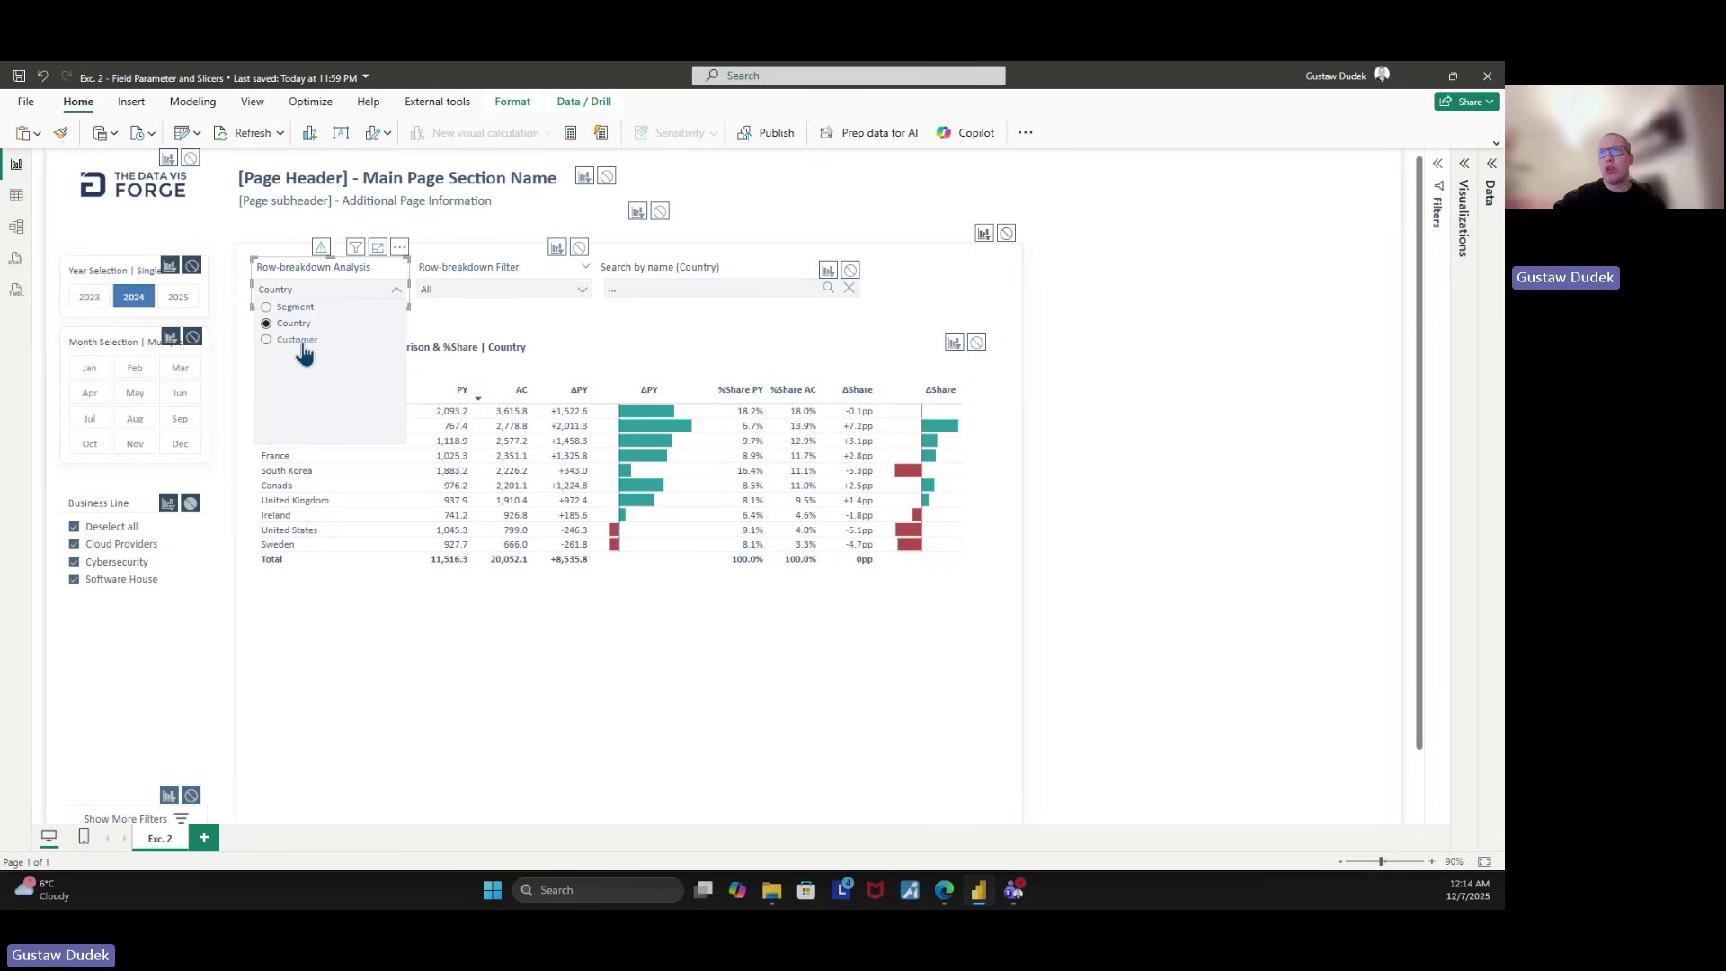
click(304, 343)
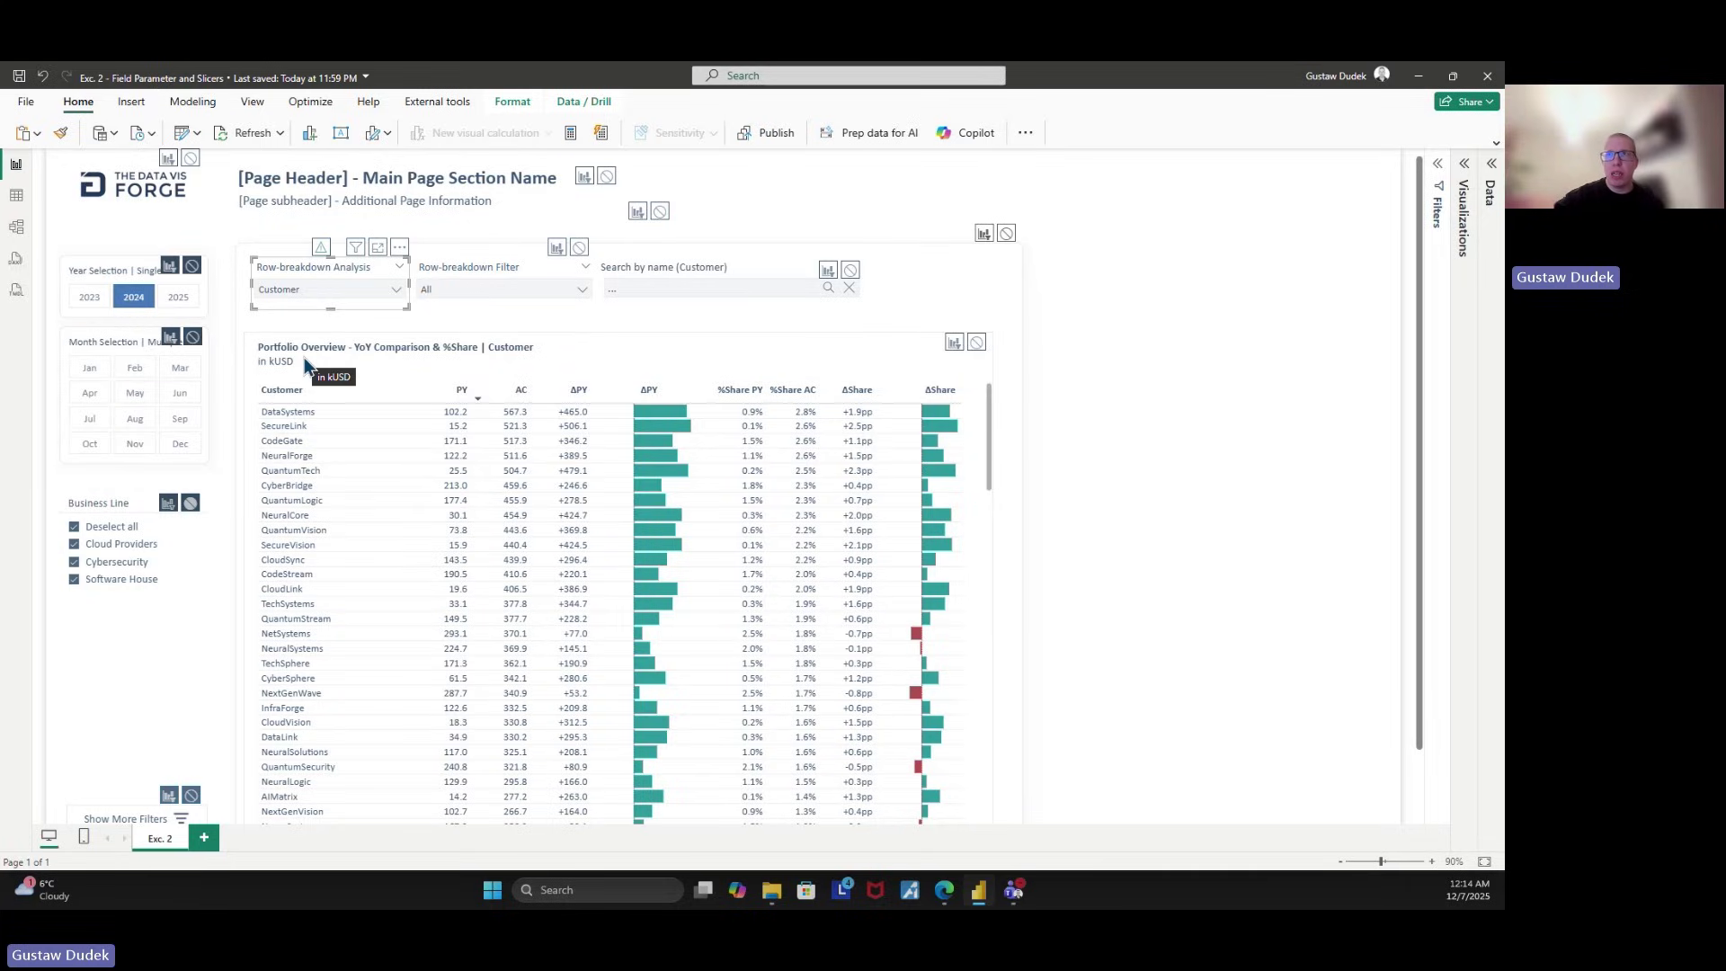
click(315, 293)
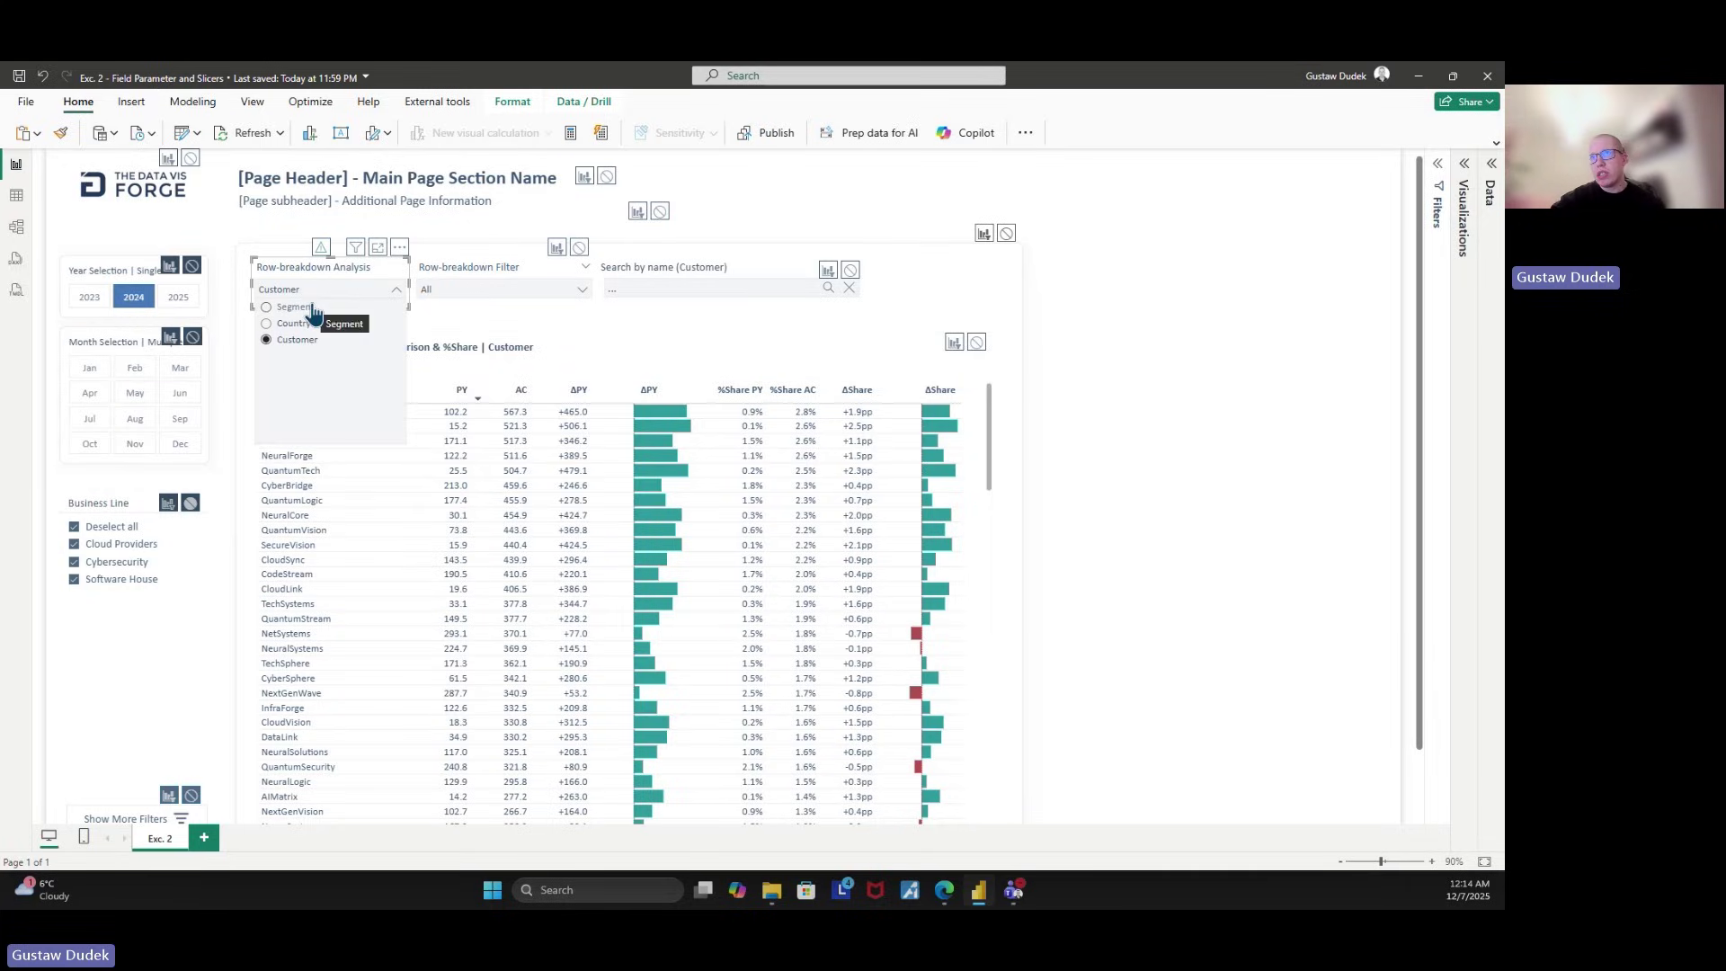
click(306, 307)
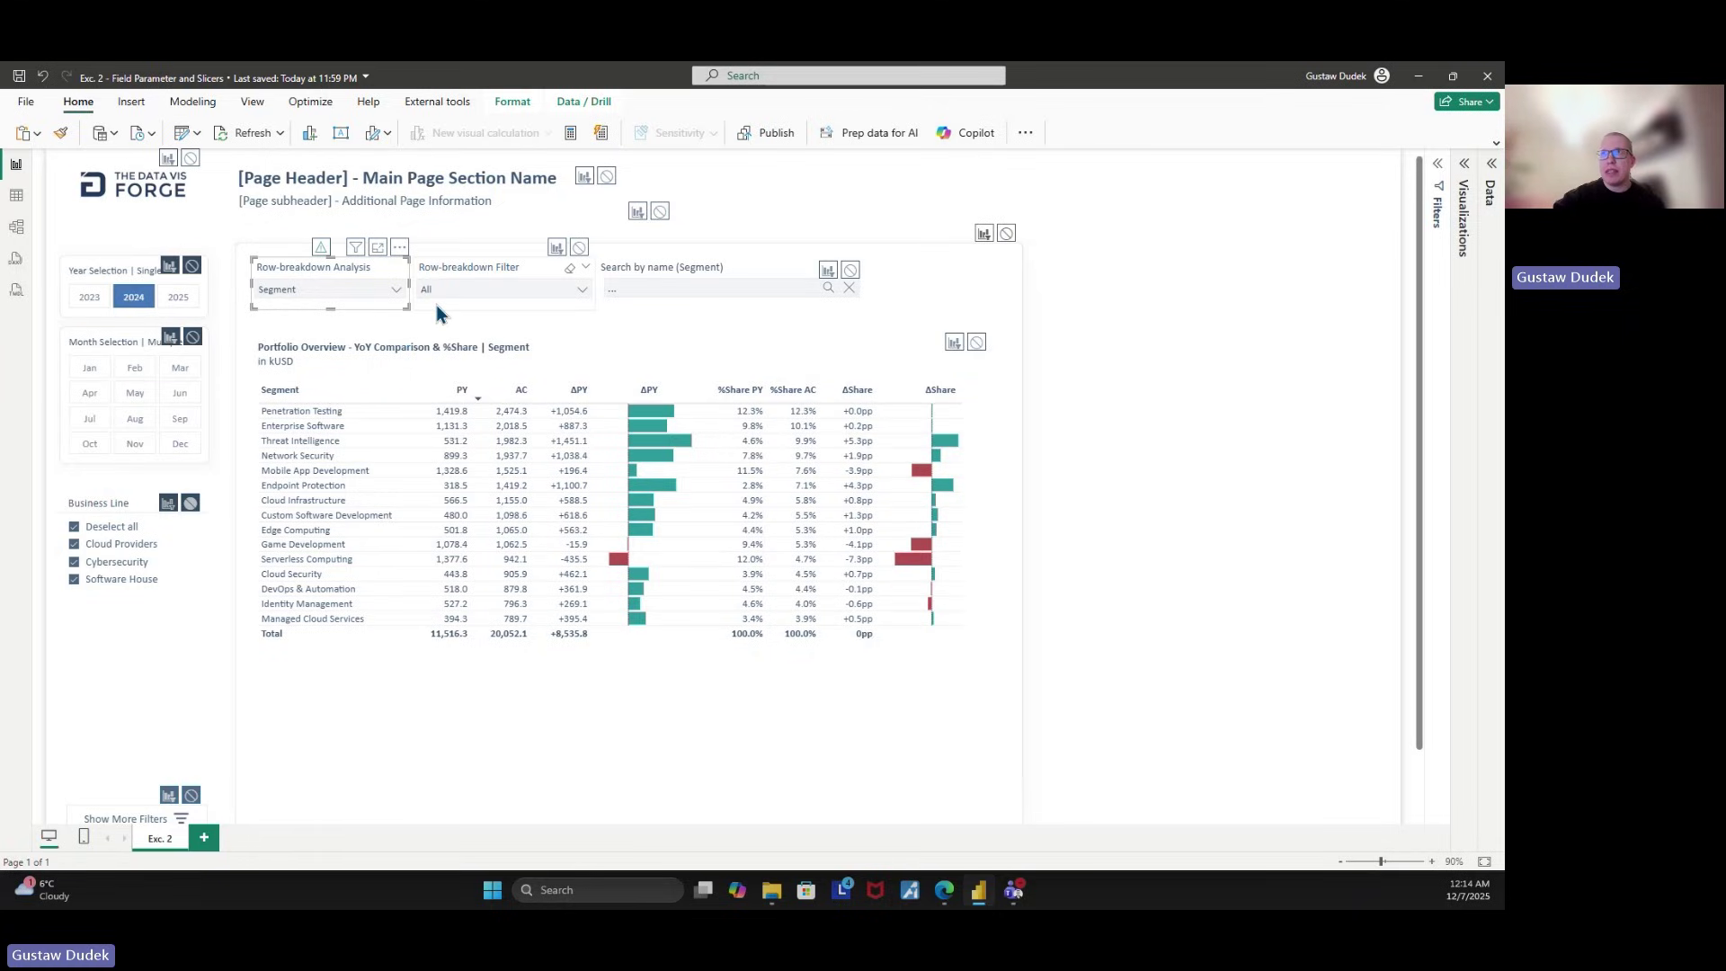
Inspect which field is assigned to the Row-breakdown Filter and Row-breakdown Analysis slicers.
click(463, 274)
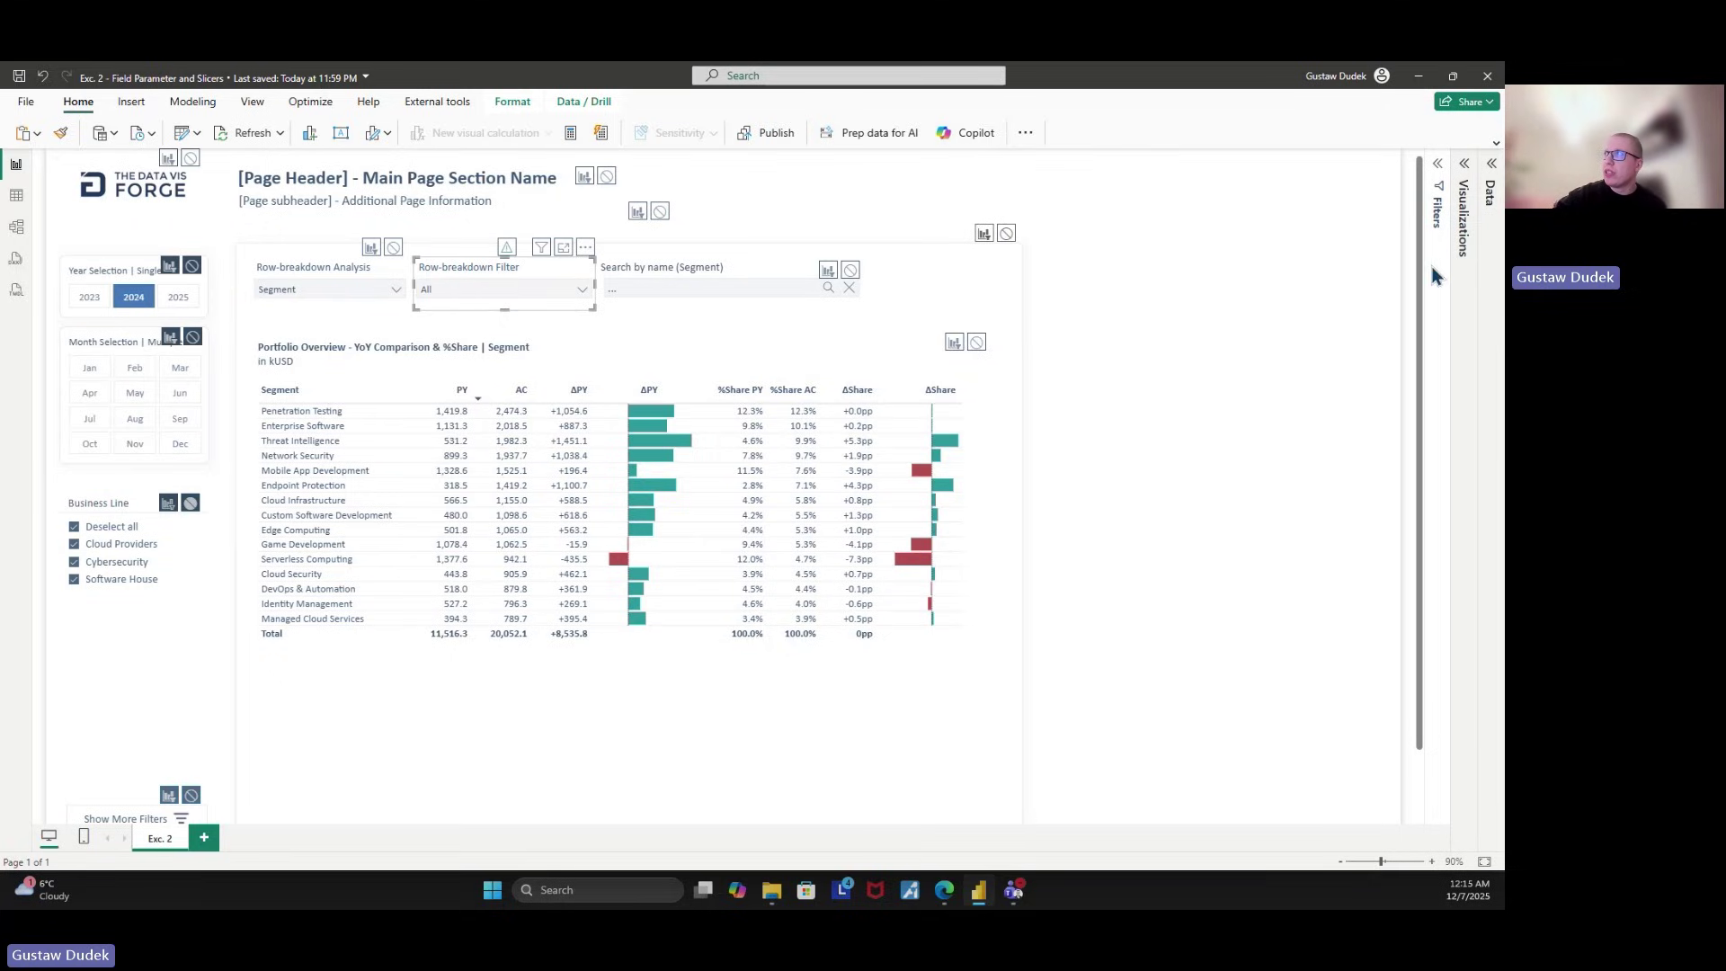
click(1464, 232)
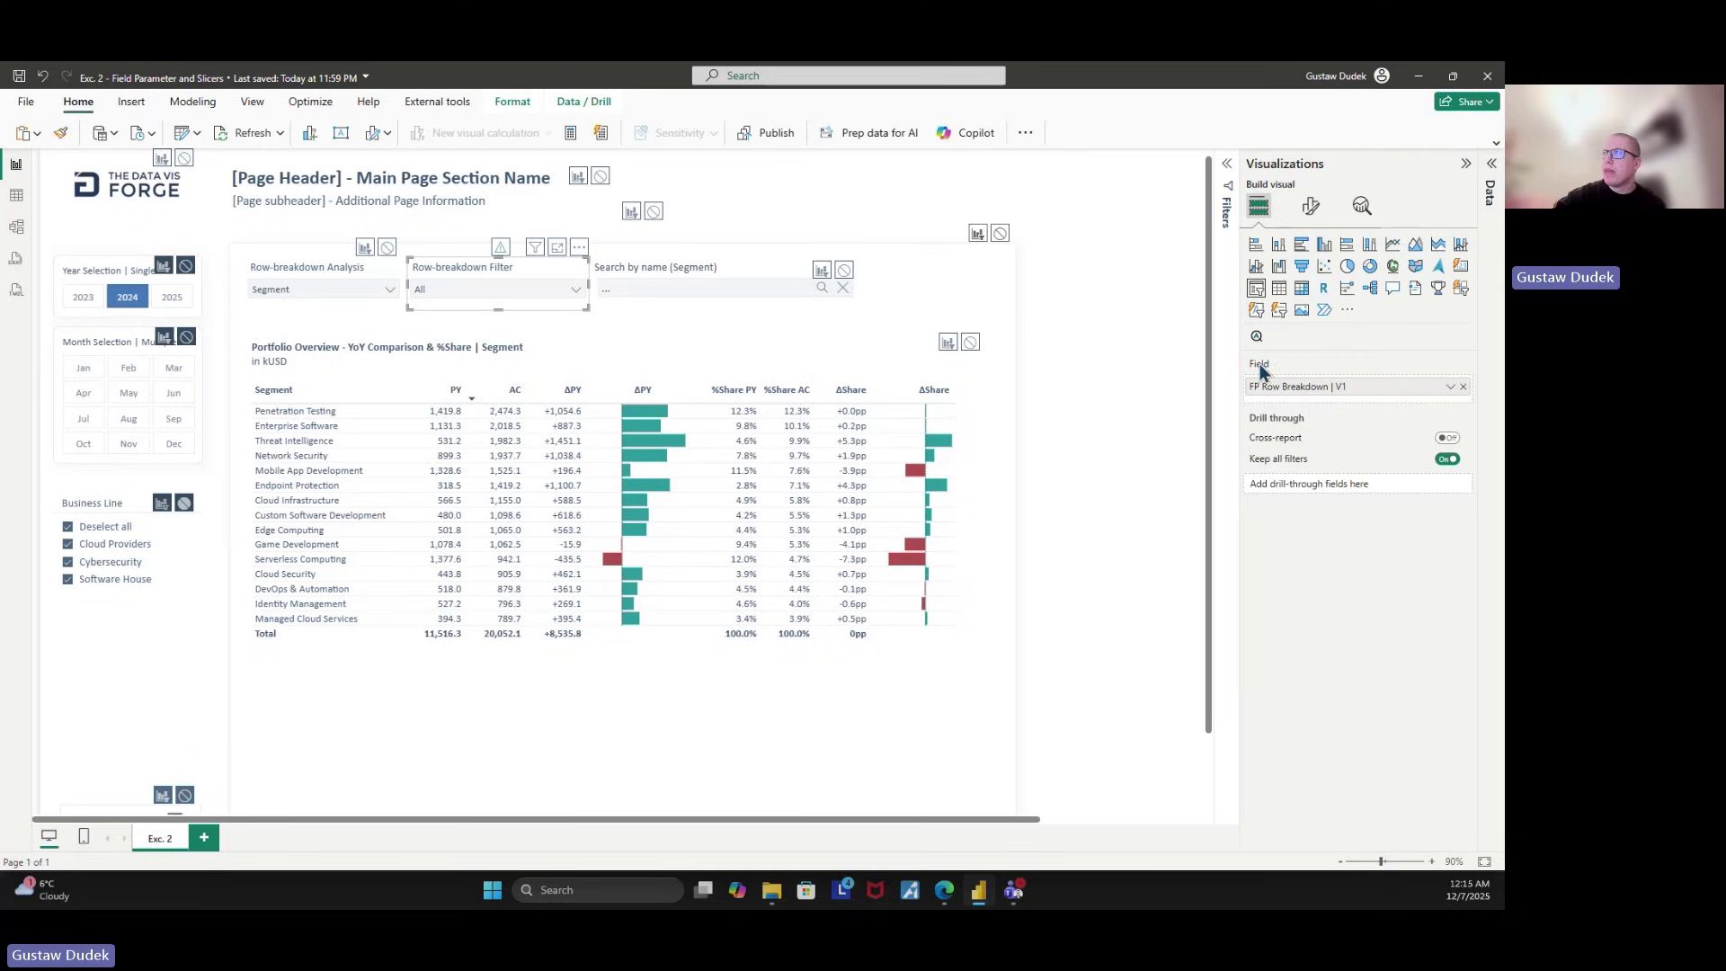
drag(1277, 386, 322, 273)
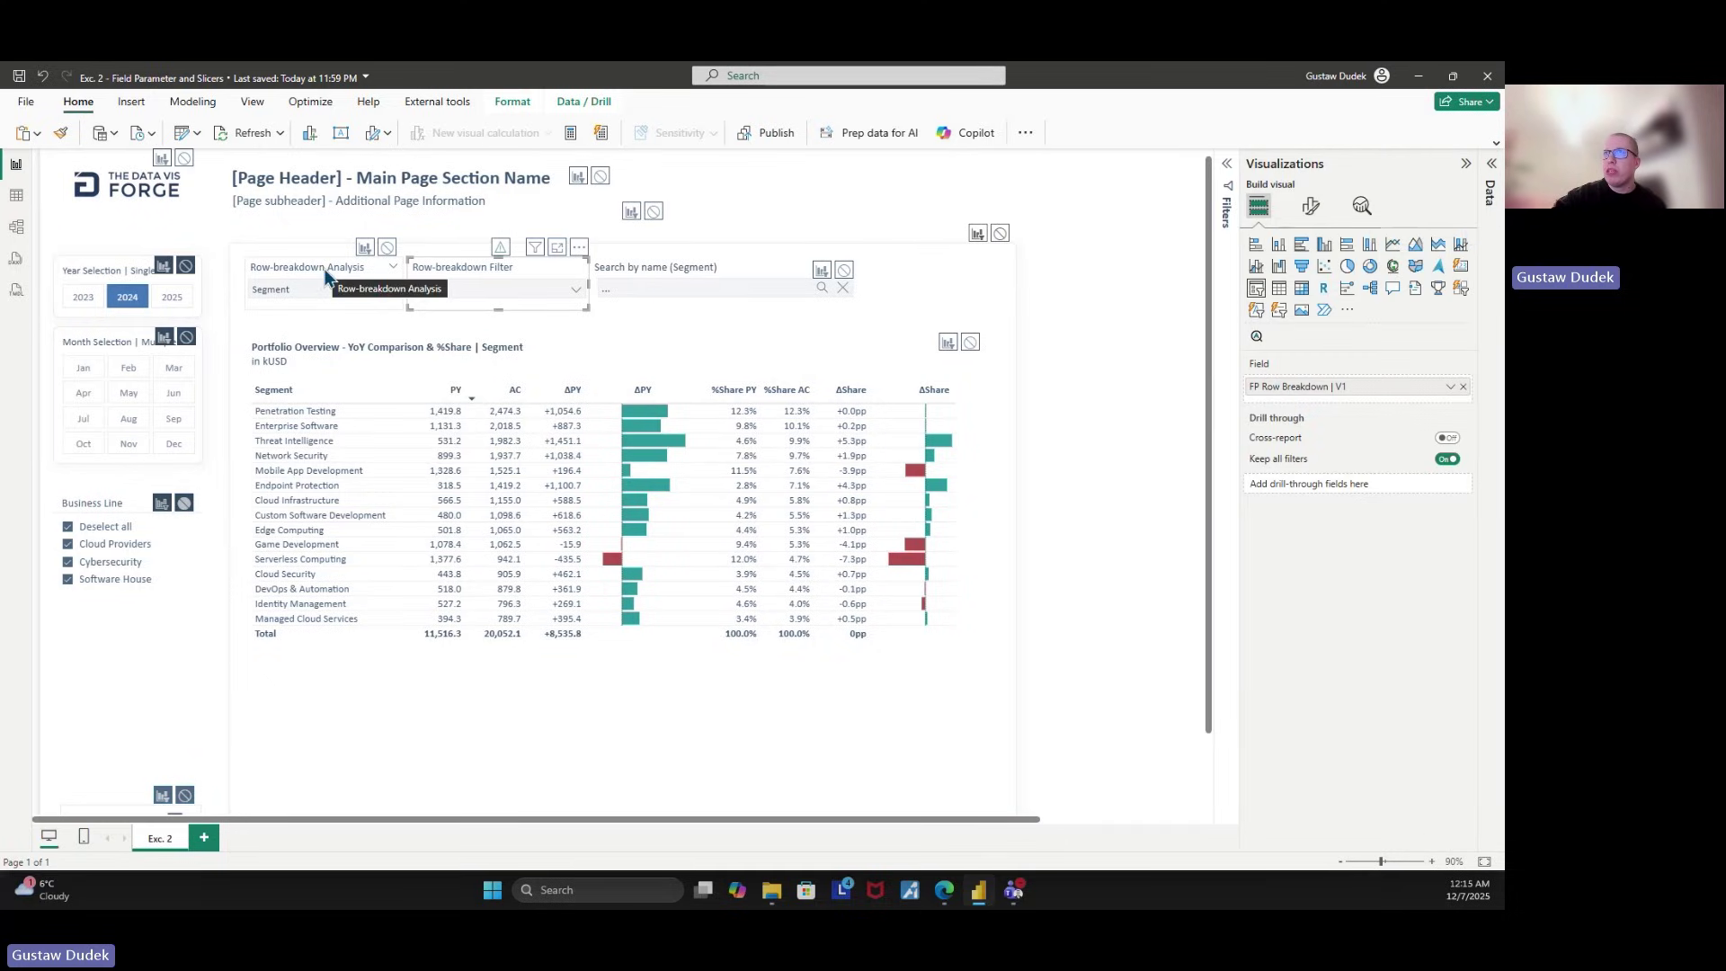
click(326, 268)
Clear the "date" field search and examine the full DAX definition of the FP Row Breakdown | V1 table.
click(1490, 191)
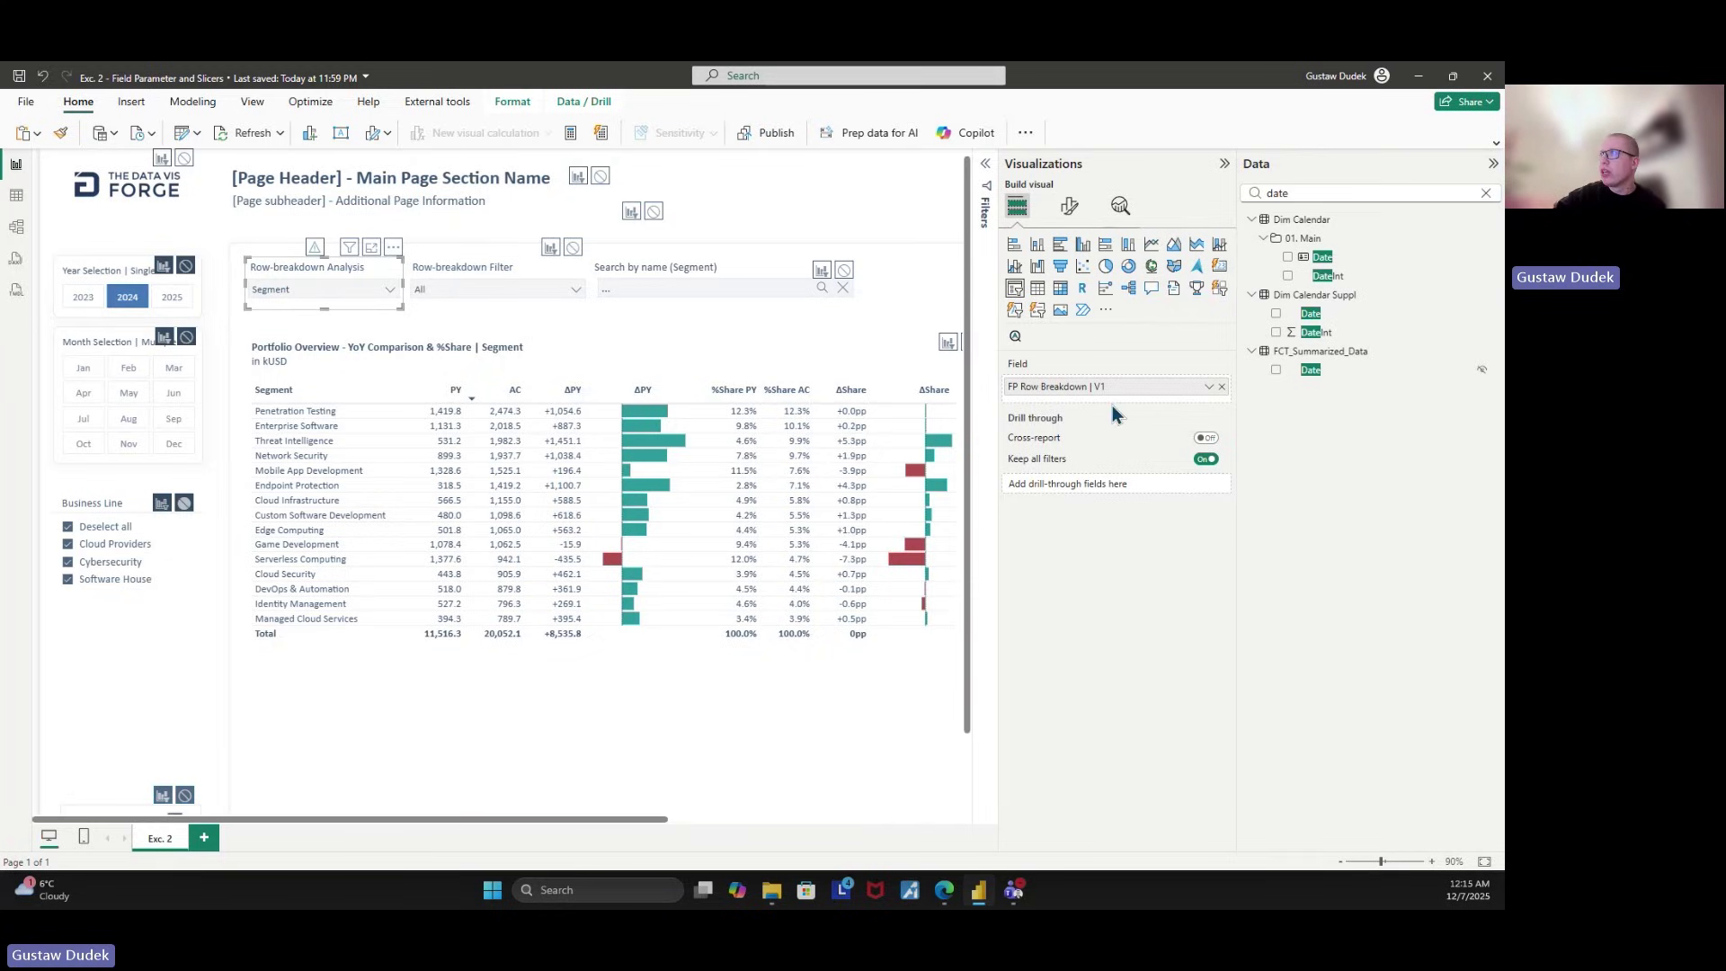
key(BackSpace)
key(BackSpace)
key(BackSpace)
key(BackSpace)
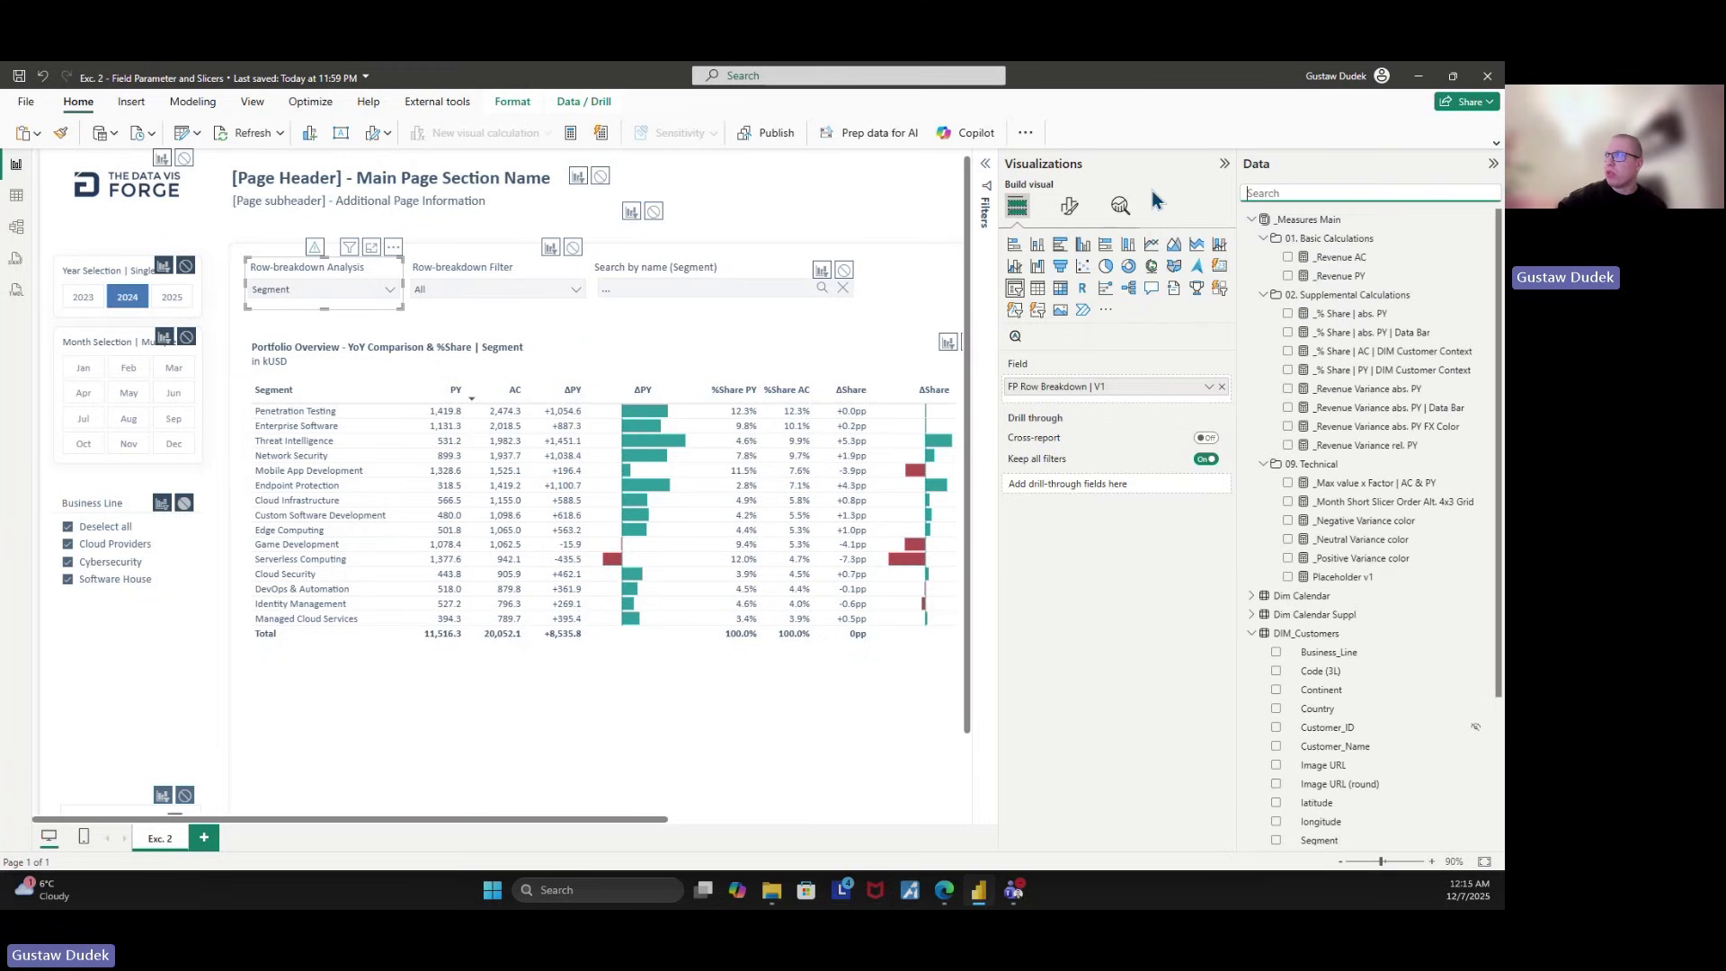
scroll(1295, 710, down, 4)
click(1320, 705)
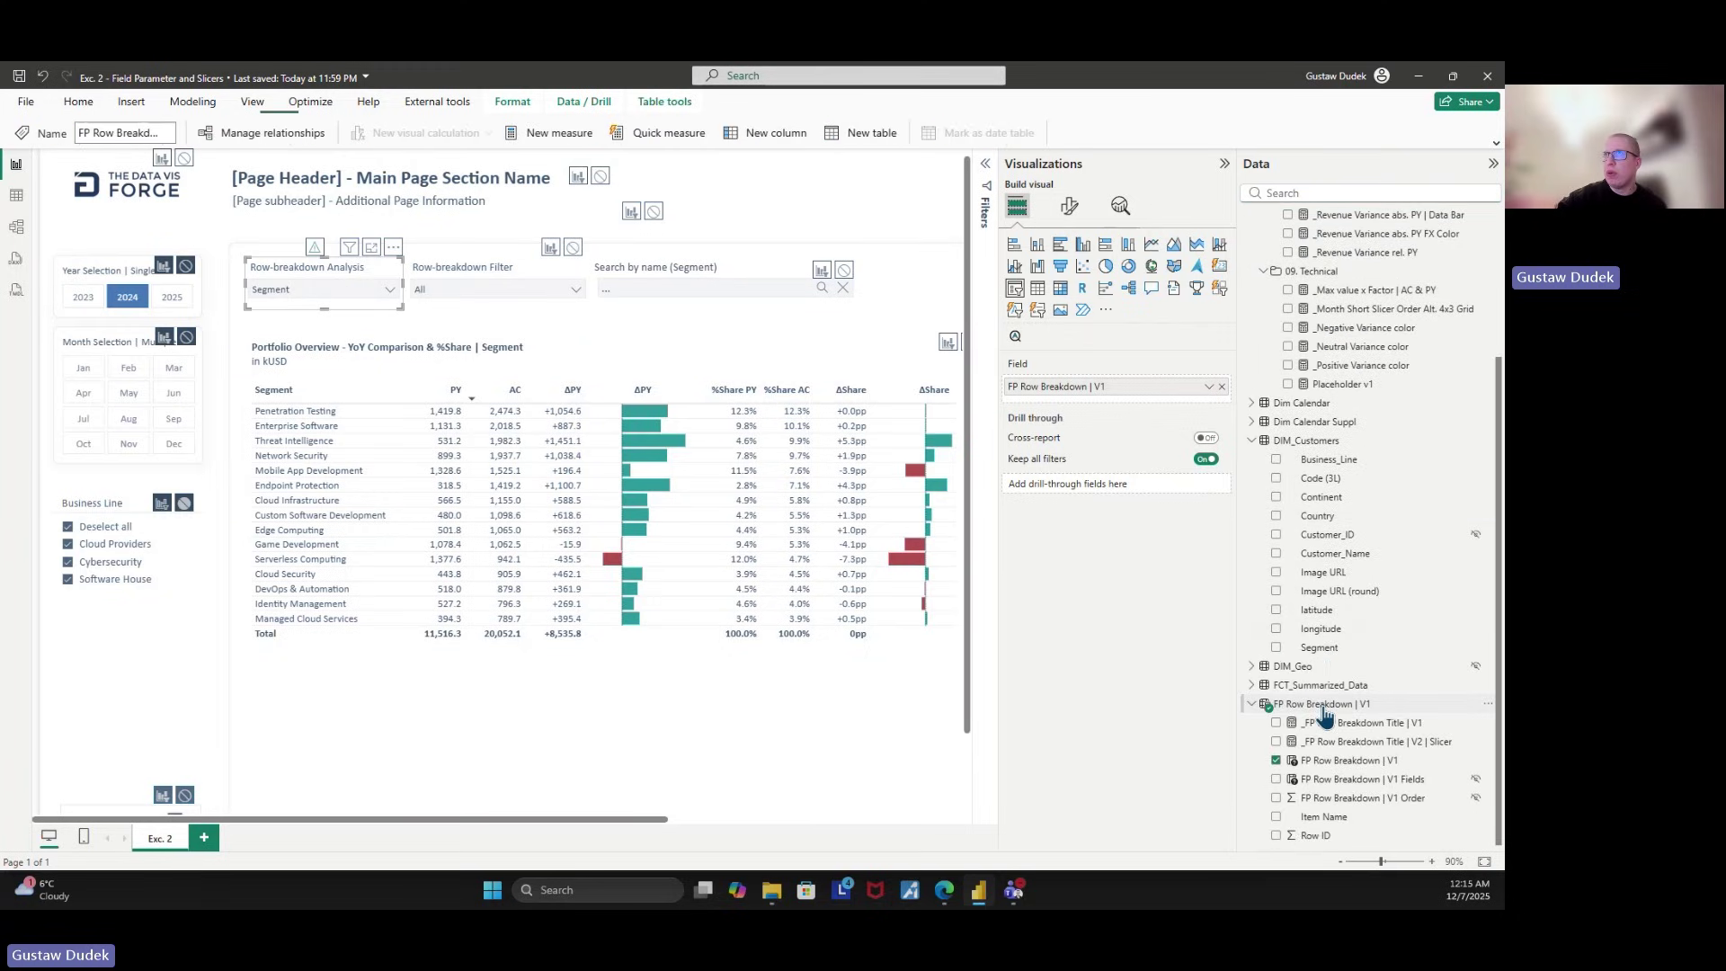
click(984, 171)
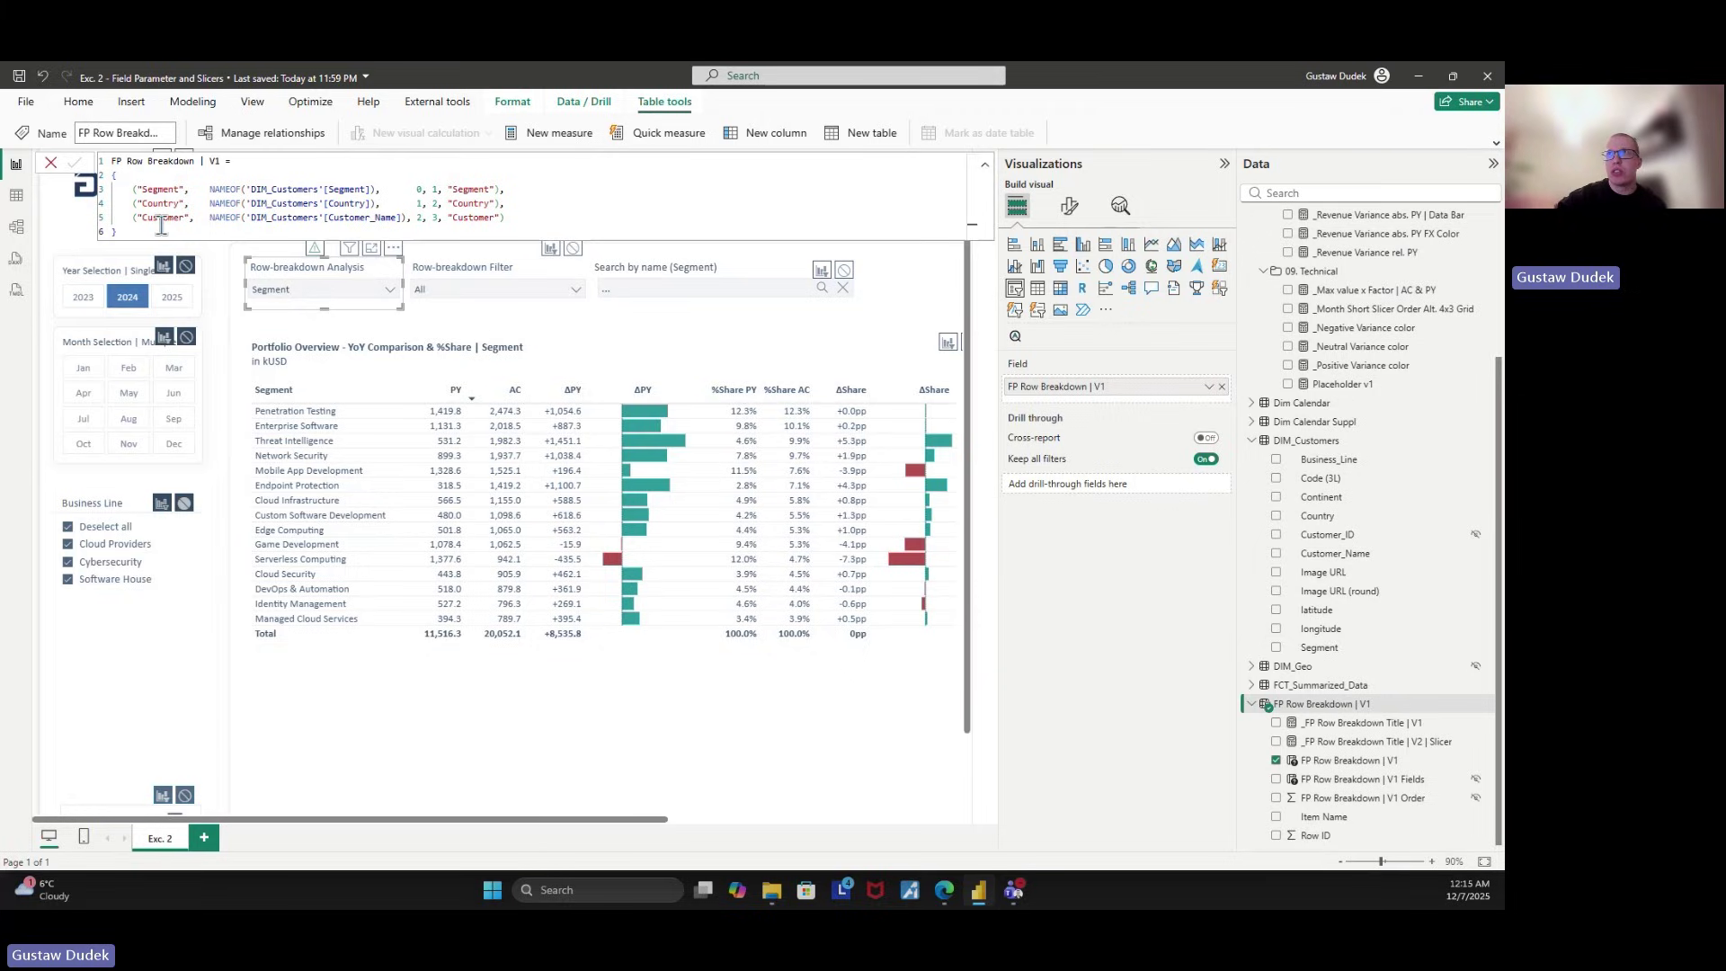
drag(432, 190, 508, 190)
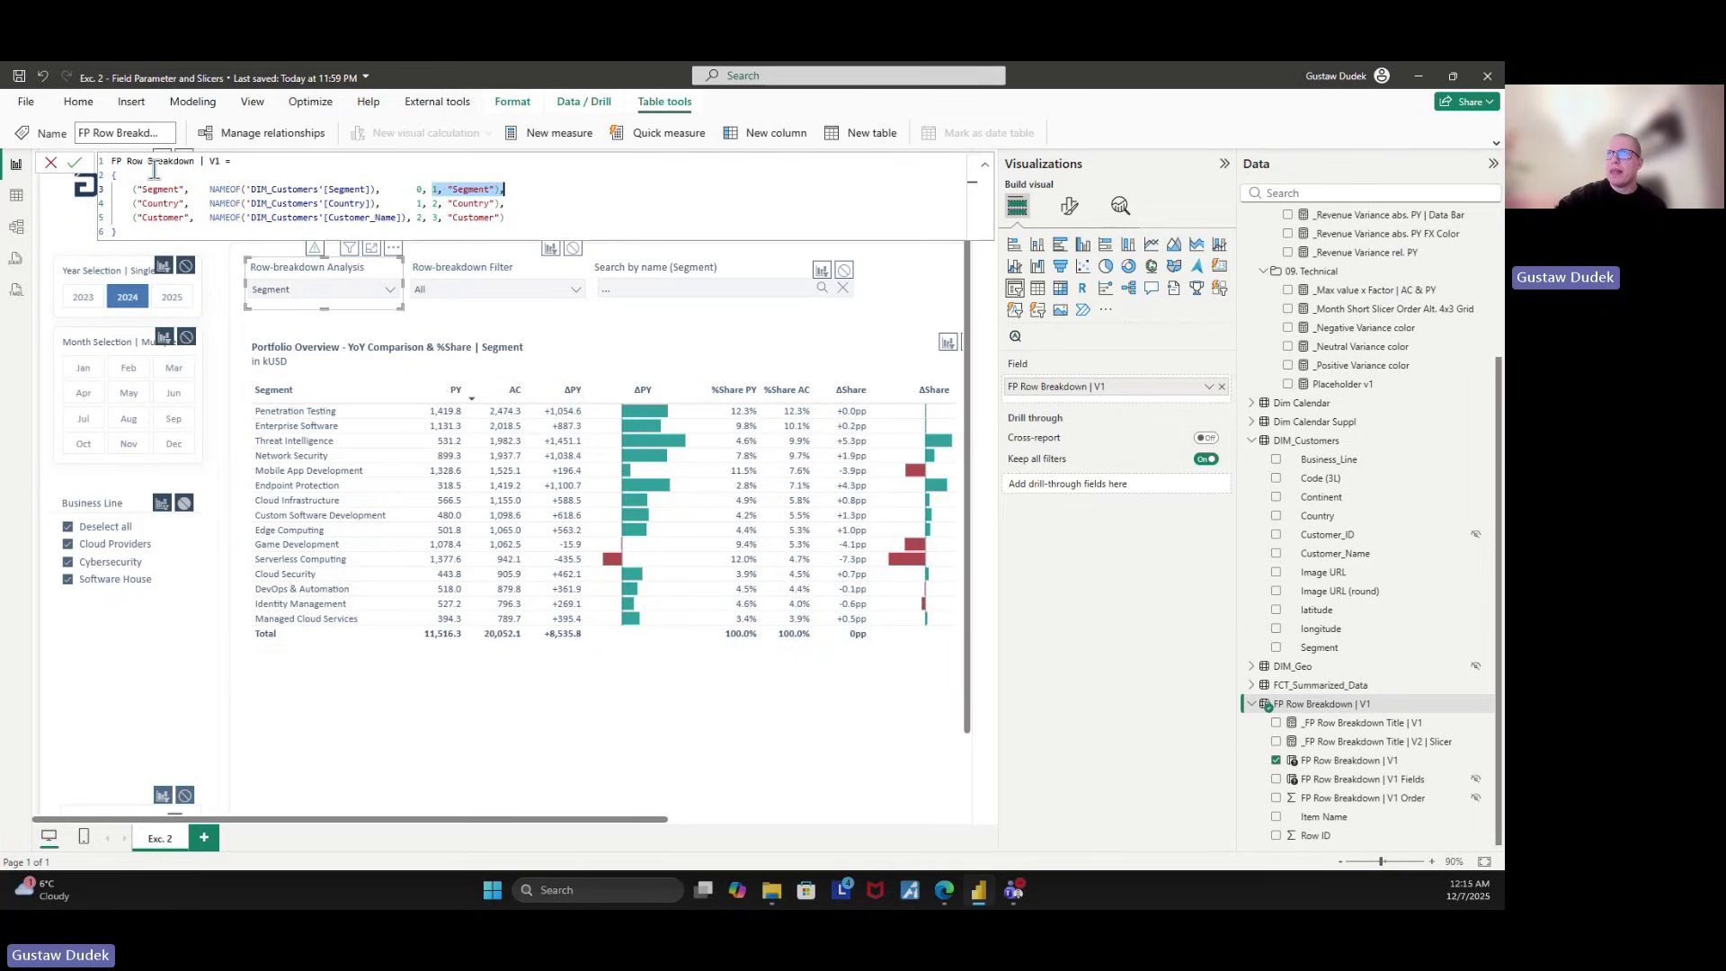
click(986, 171)
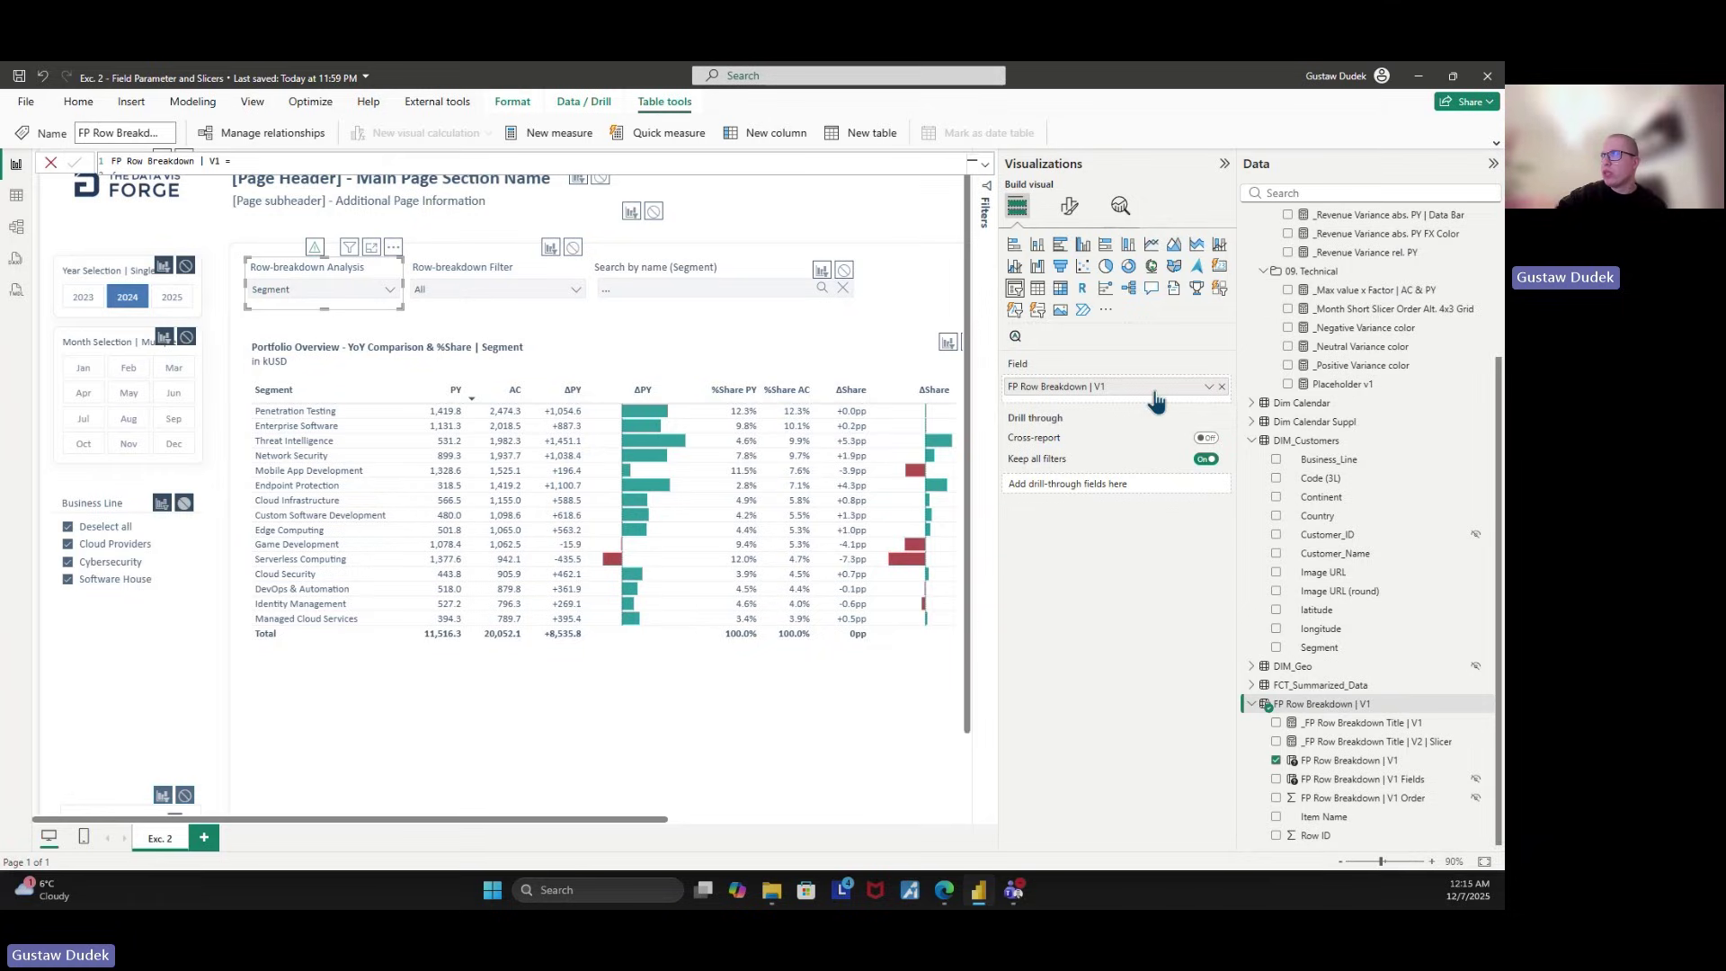
Try removing and re-adding the FP Row Breakdown | V1 field in the Row-breakdown Analysis slicer with Customer selected.
click(1222, 387)
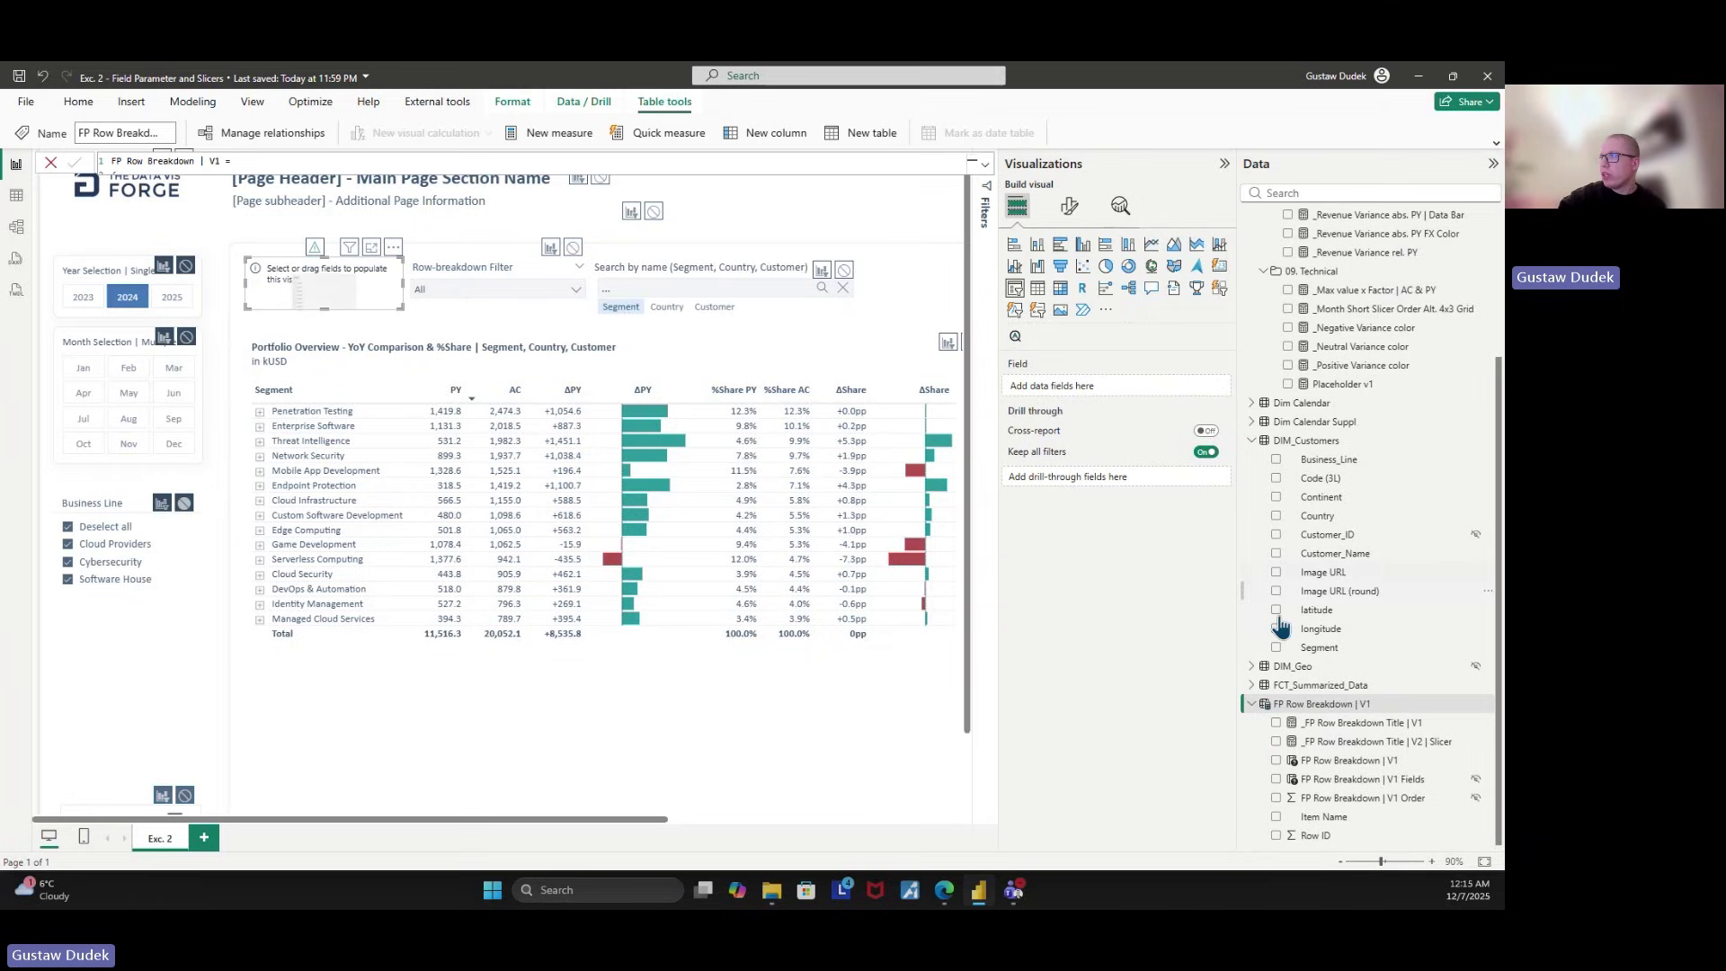
drag(1322, 761, 1088, 386)
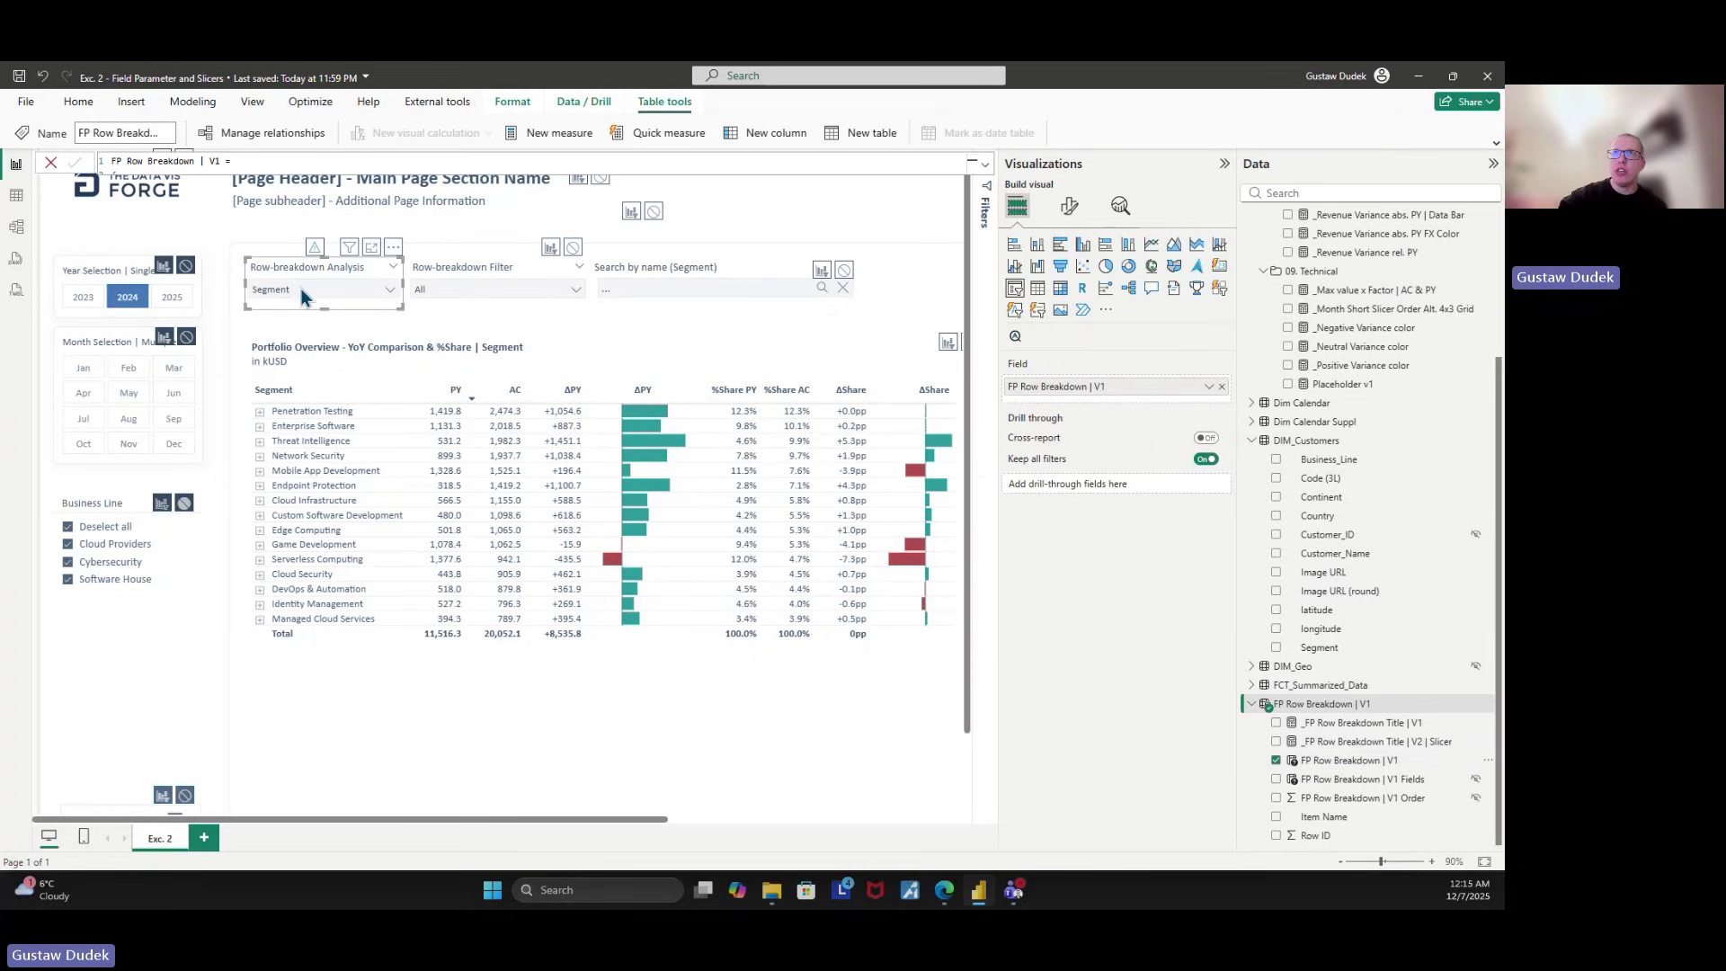
click(300, 289)
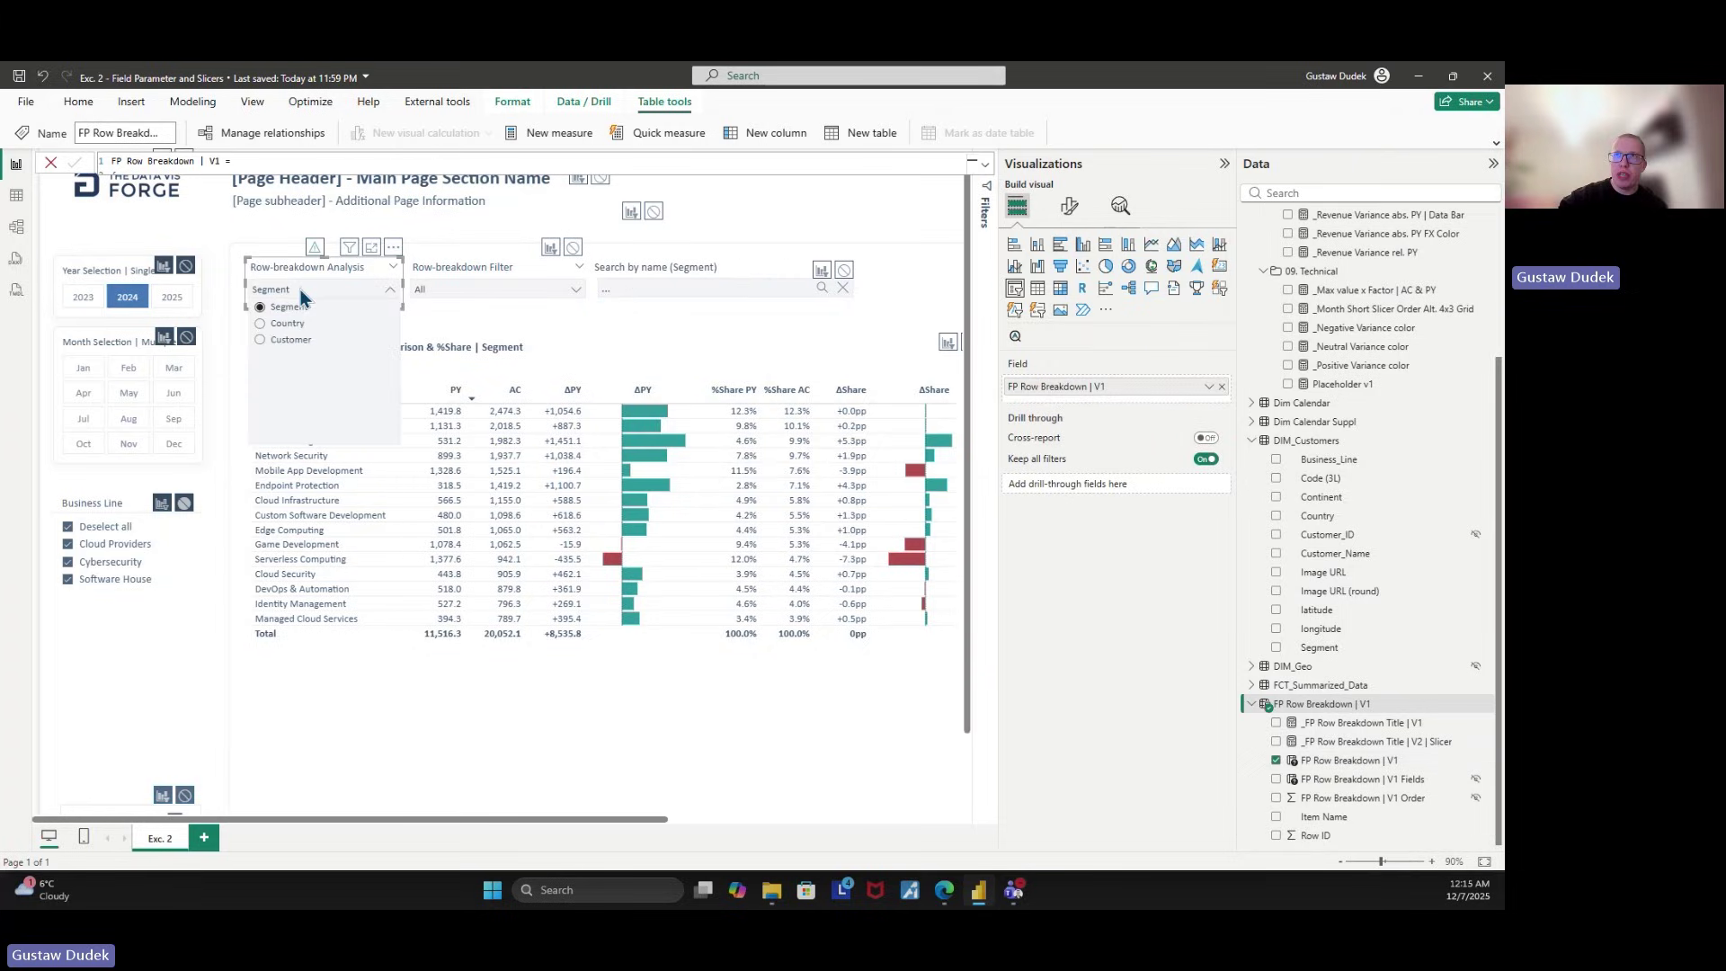
click(299, 341)
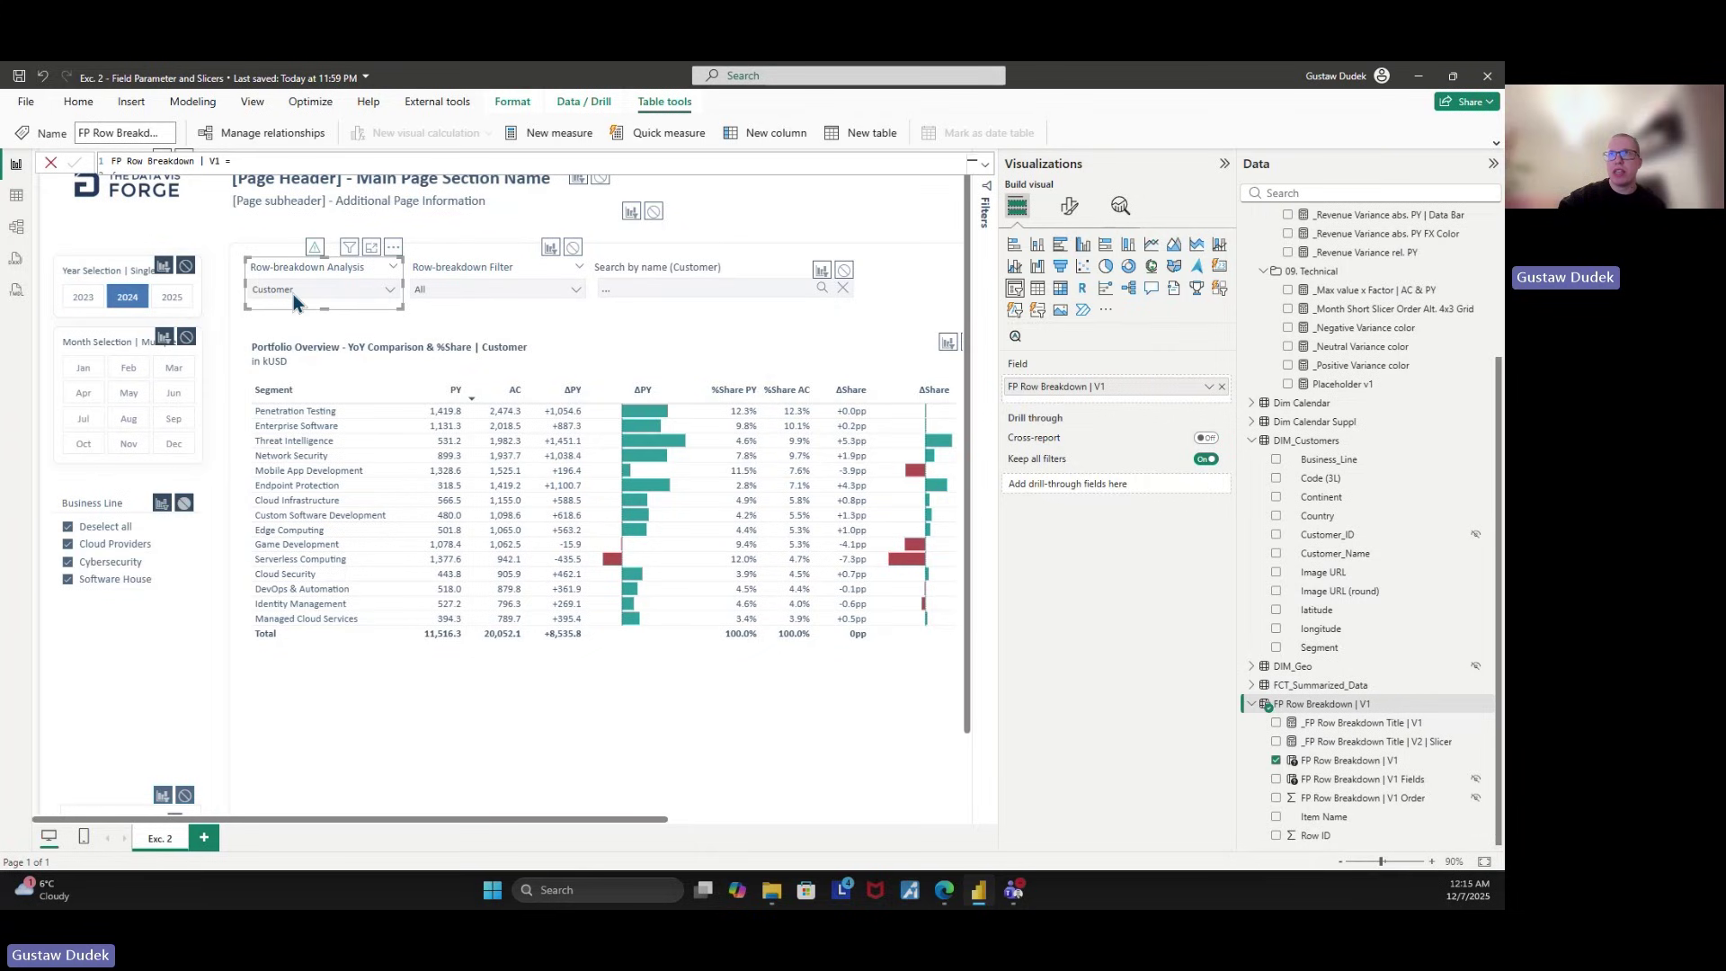
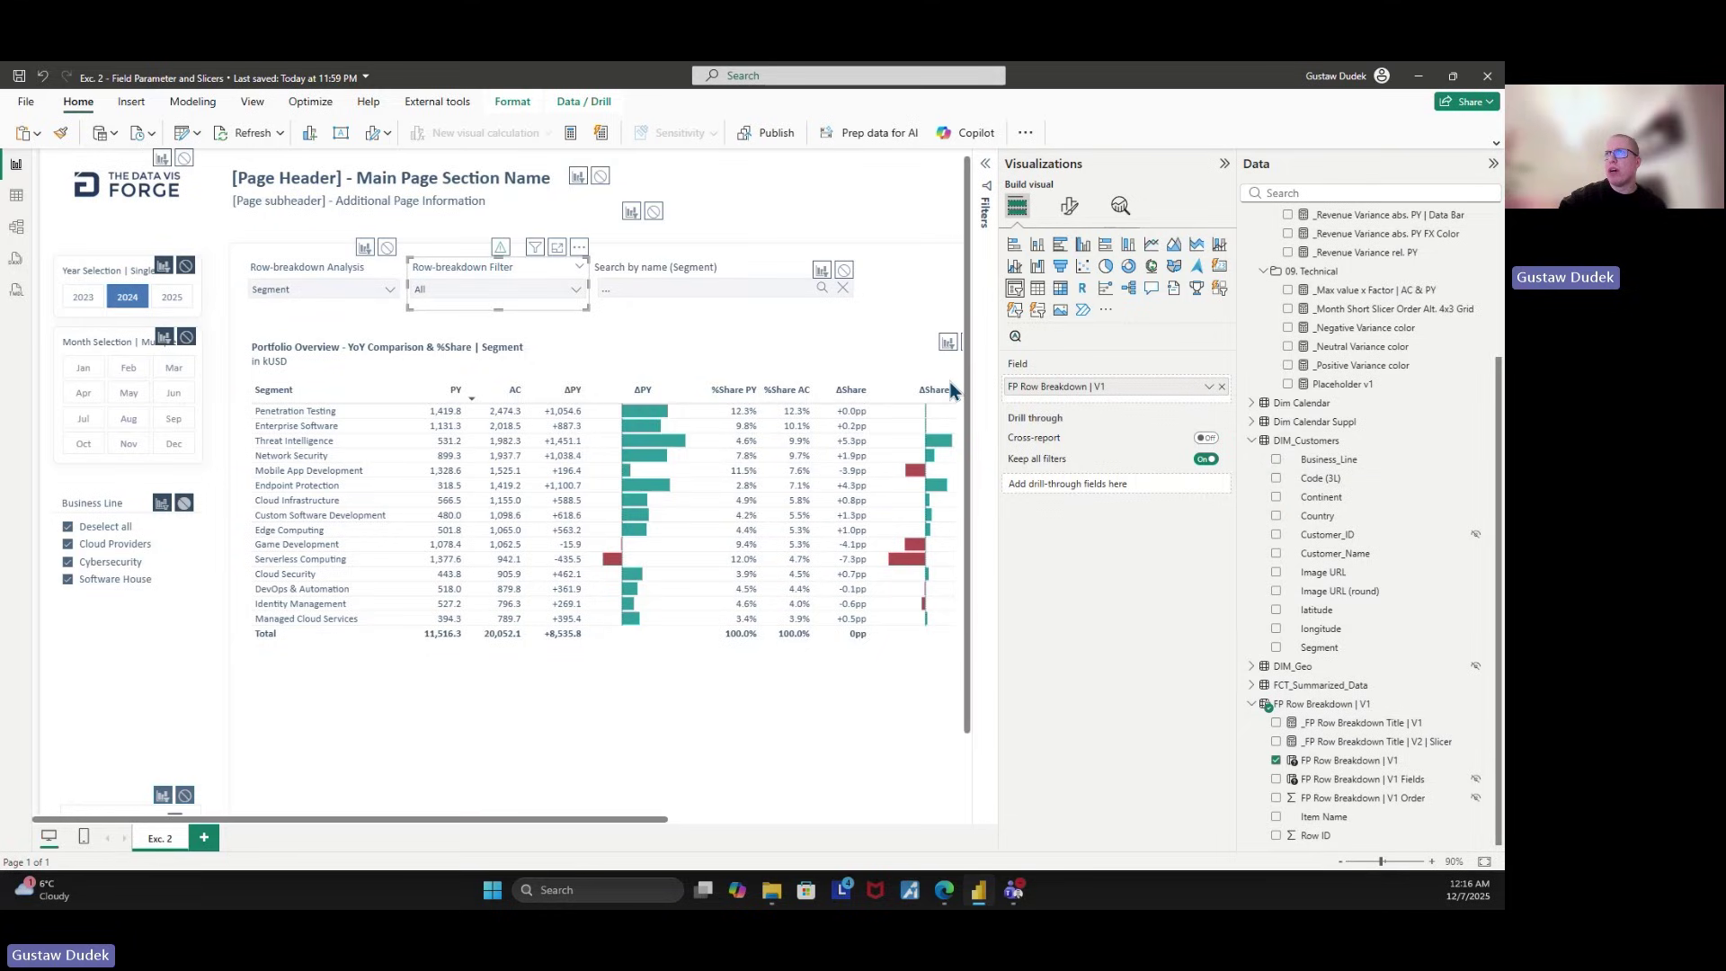
Check the Row-breakdown Analysis slicer's choices and the options available for its FP Row Breakdown | V1 field.
click(333, 285)
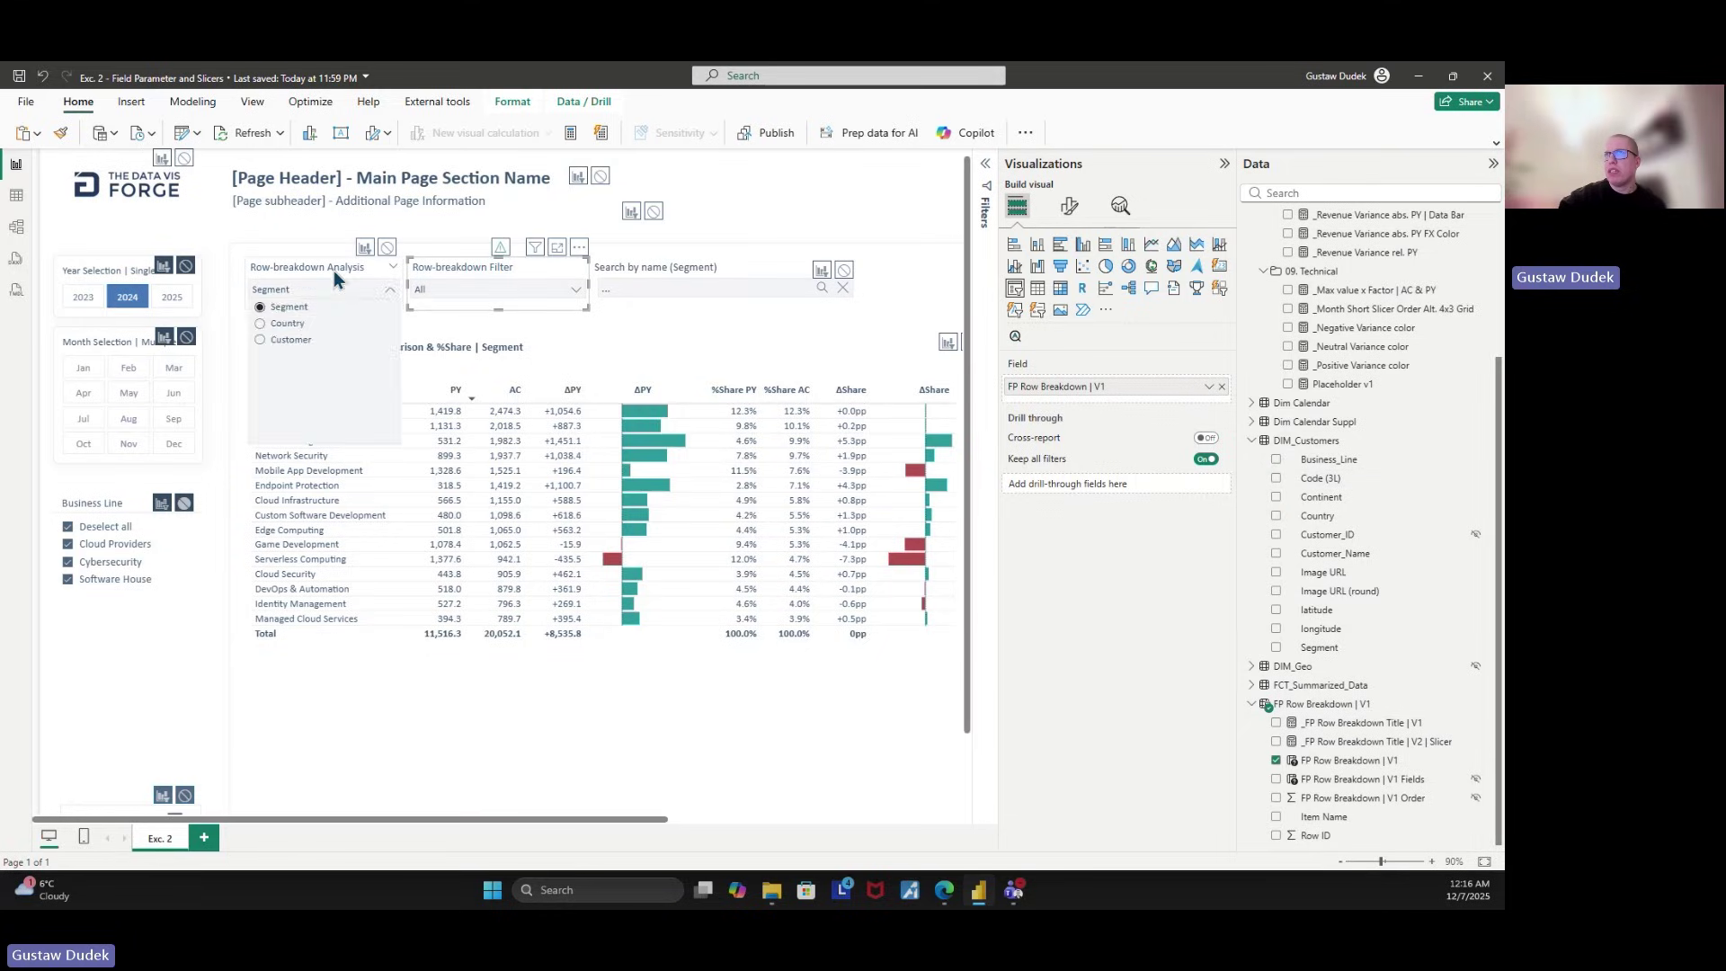
click(336, 267)
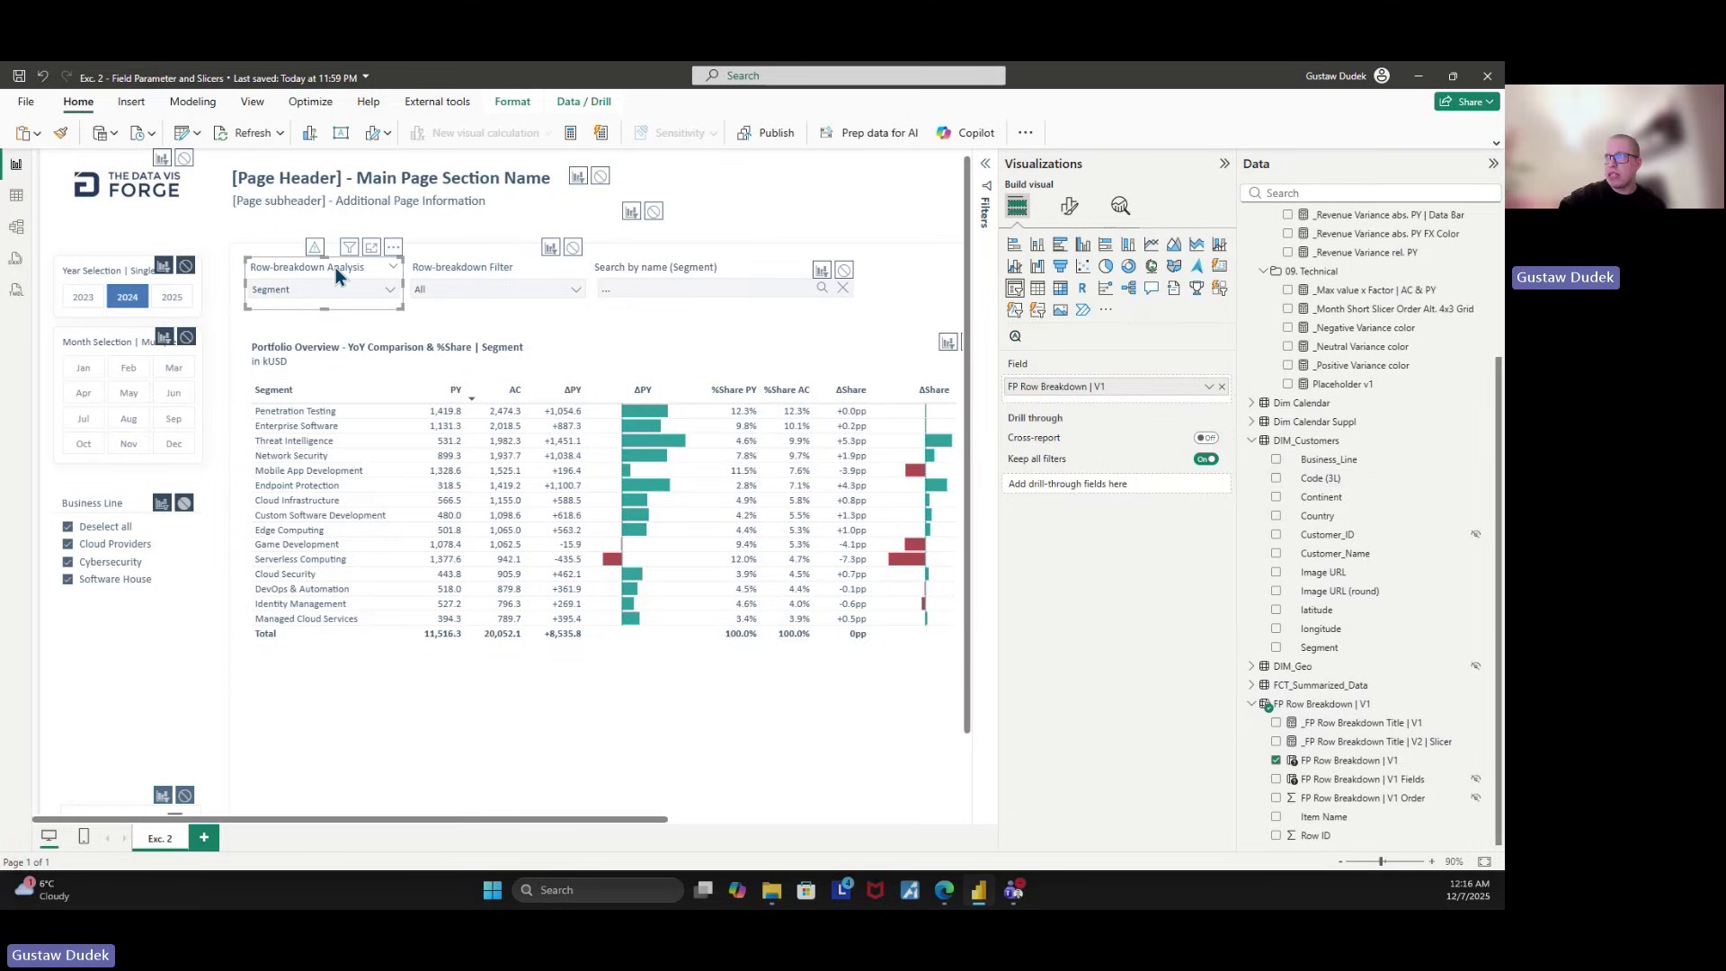
right_click(1034, 386)
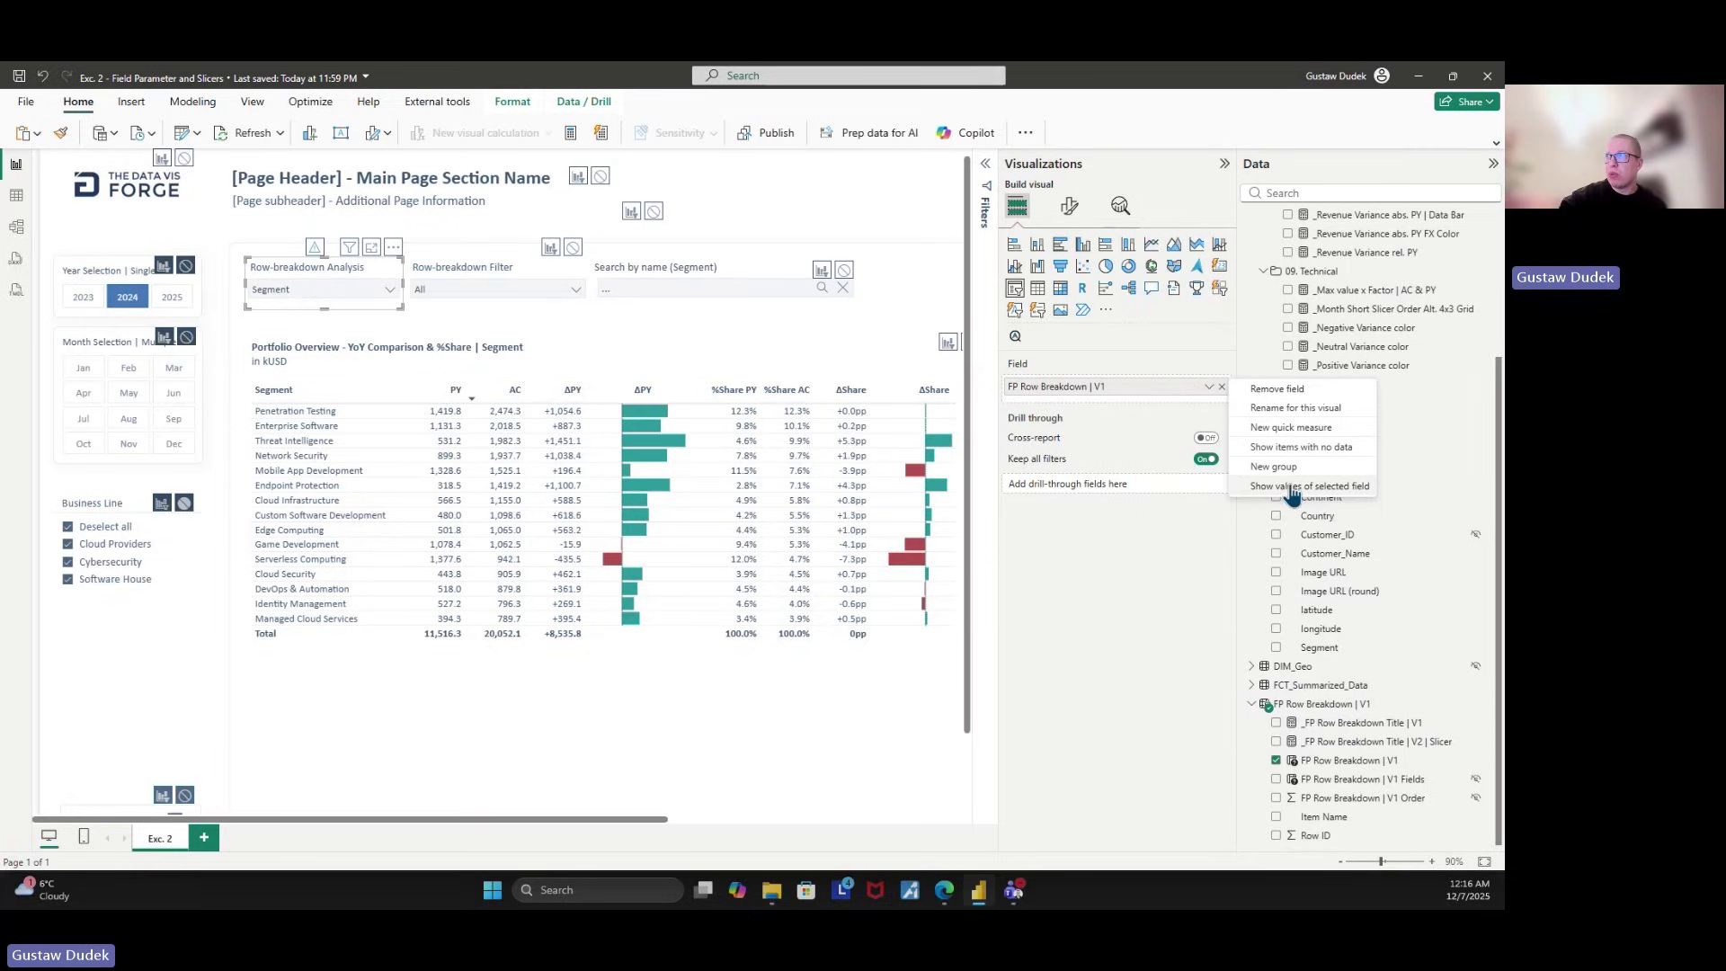
Set the FP Row Breakdown | V1 field in the Row-breakdown Filter slicer to show values of the selected field.
click(490, 277)
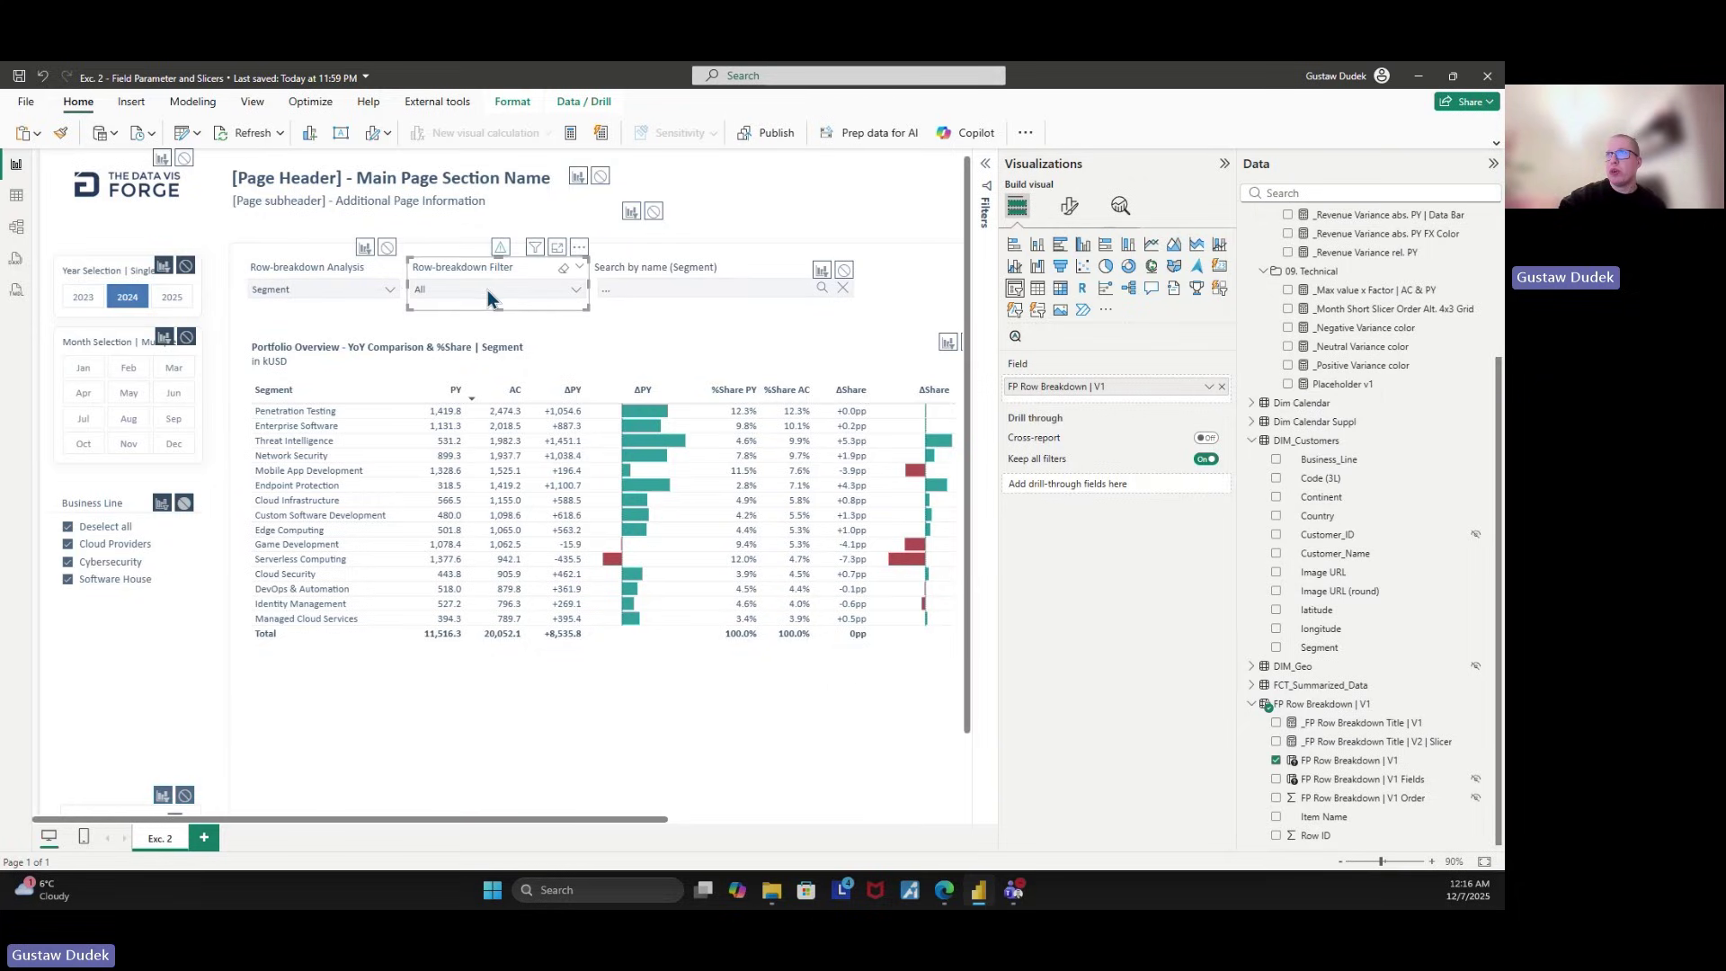
click(487, 290)
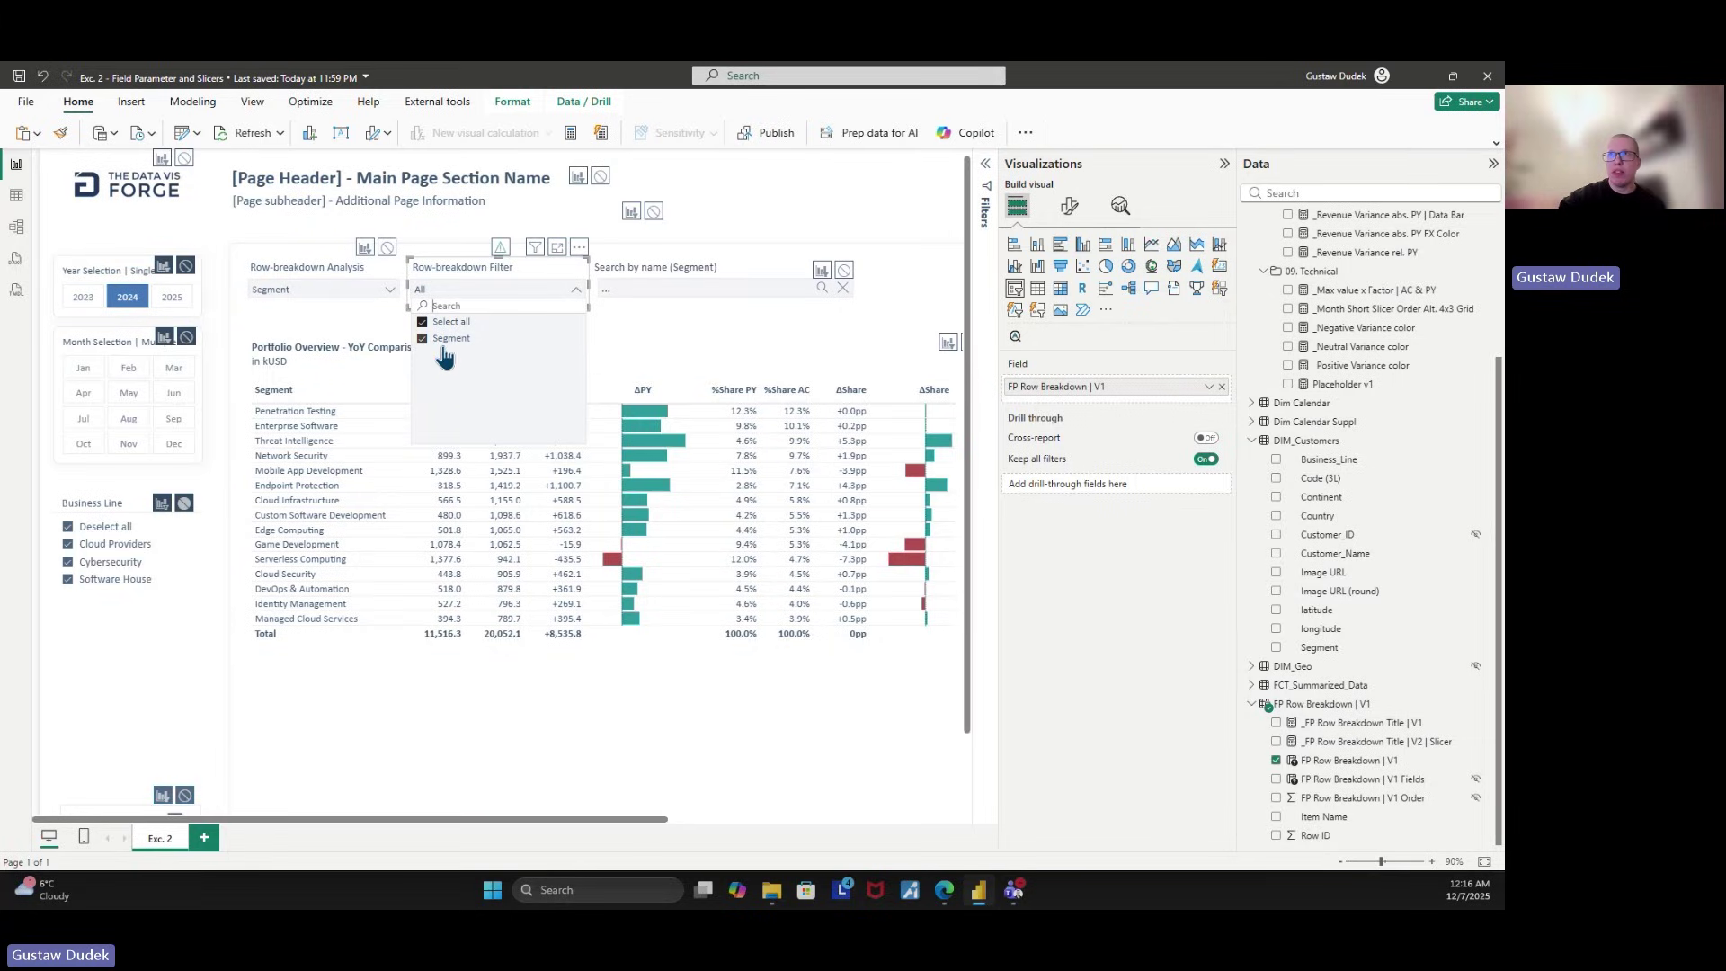
click(448, 271)
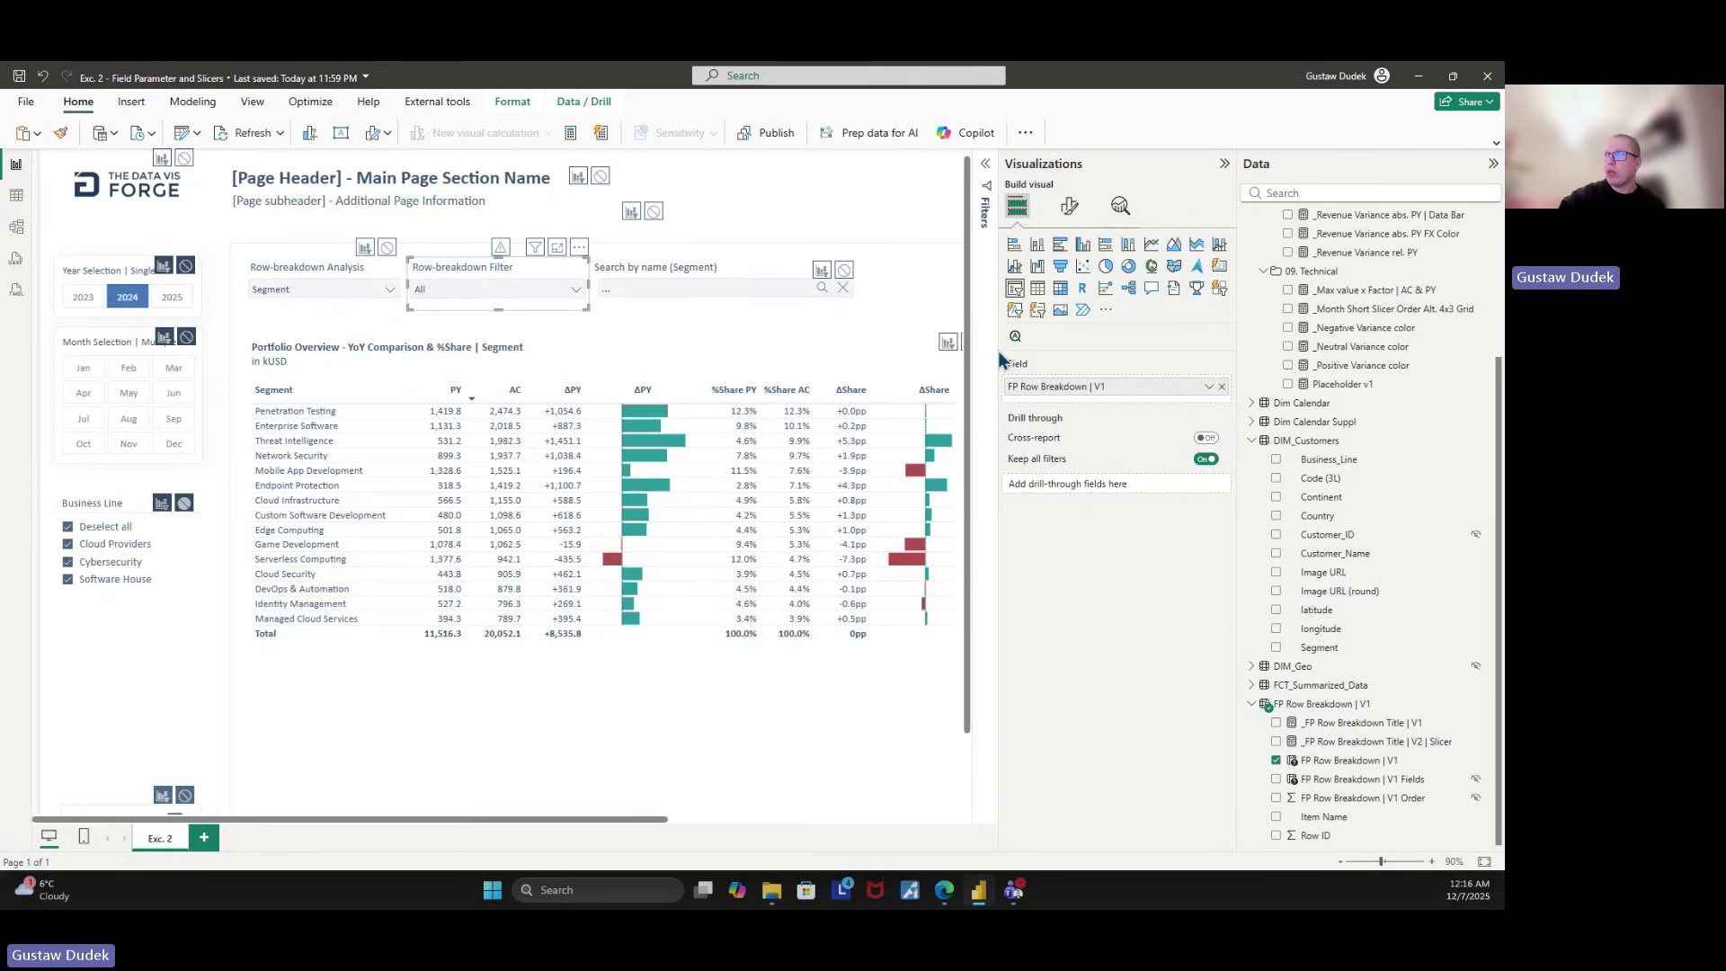
right_click(1034, 389)
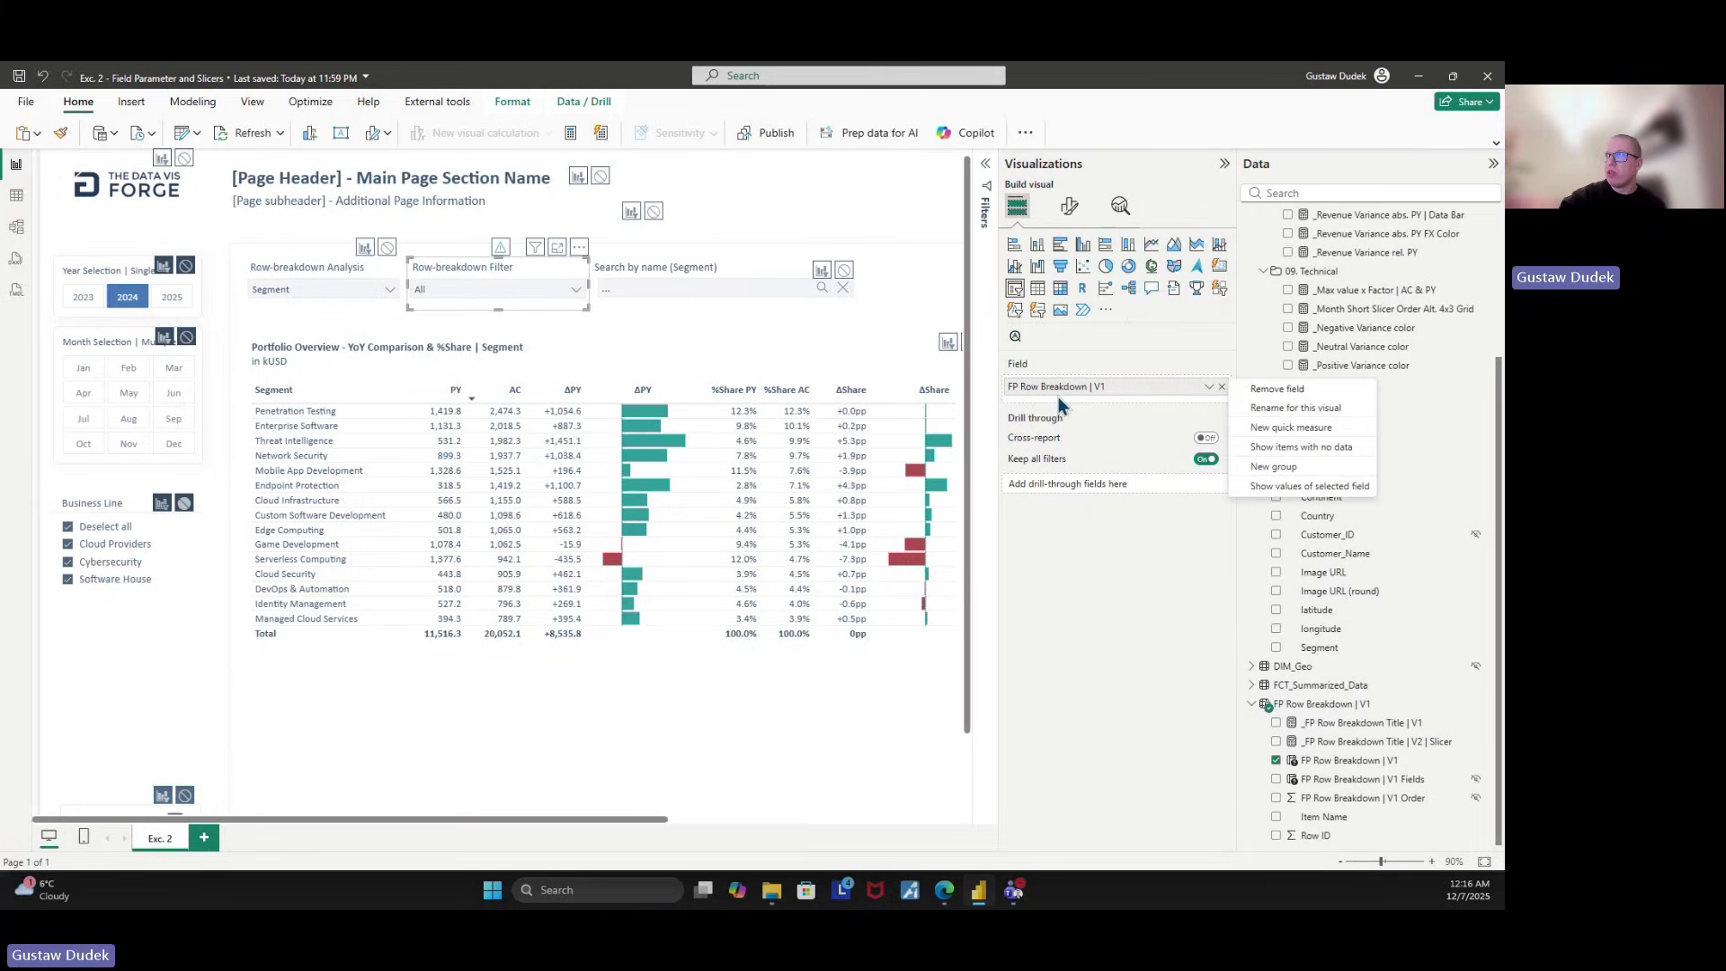
click(1266, 490)
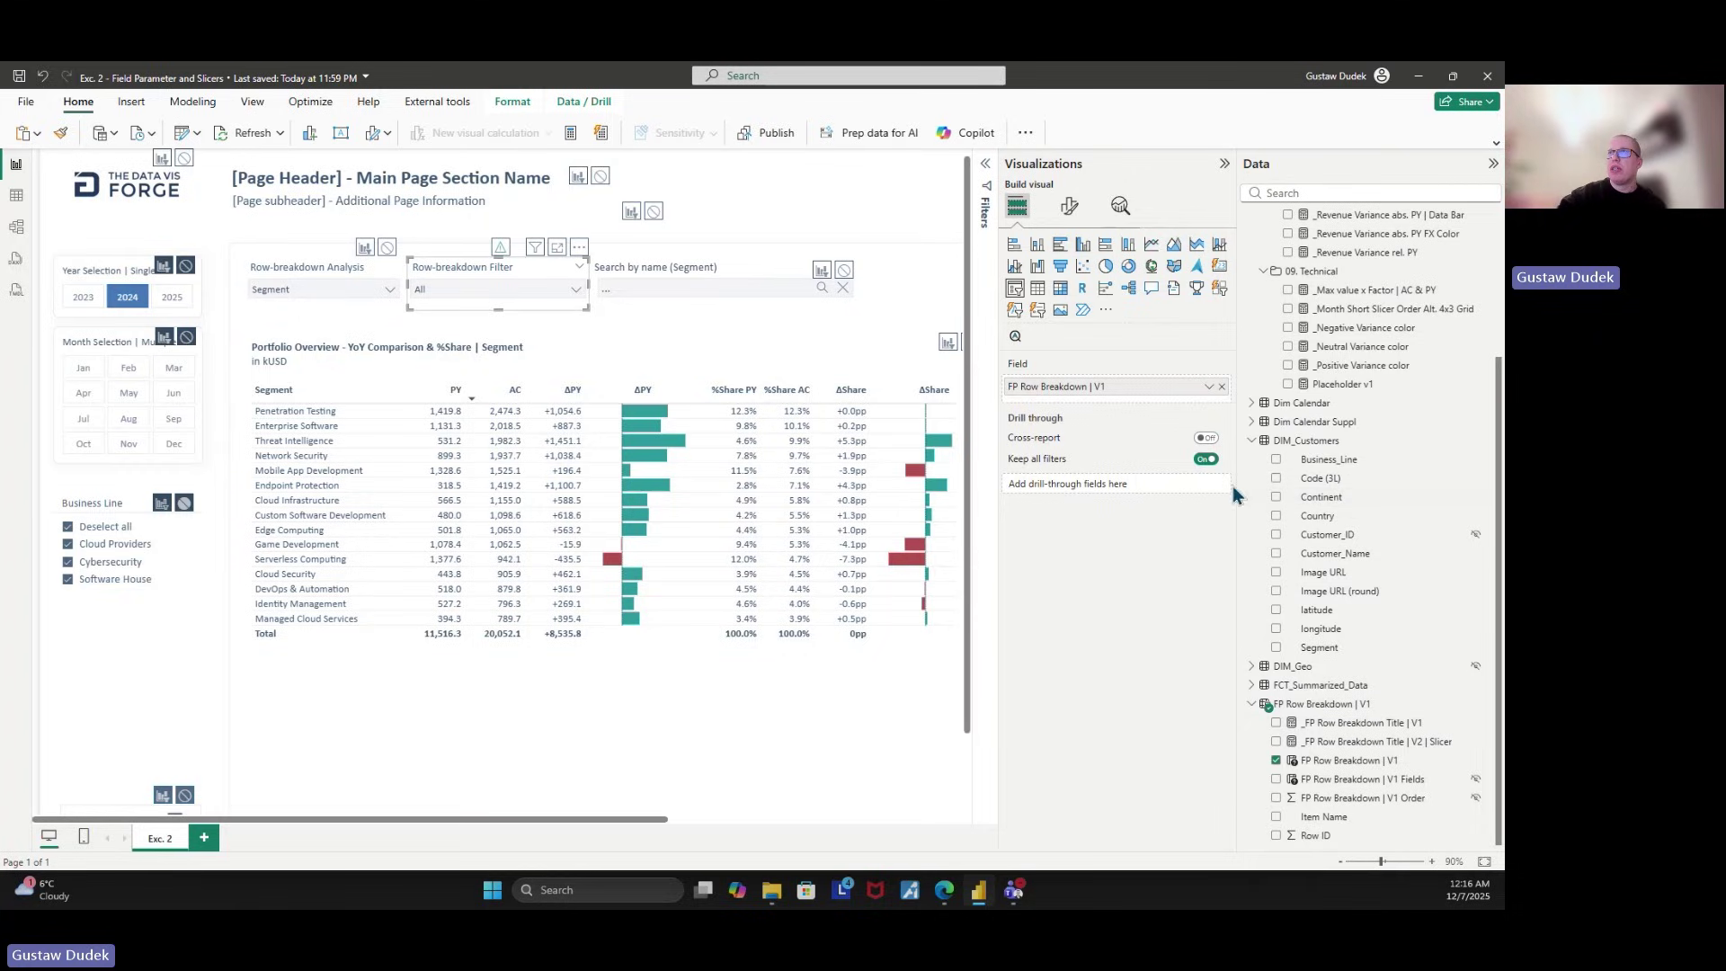
Switch the row breakdown from Segment to Country and compare the choices offered by the Row-breakdown Filter slicer for each.
click(542, 297)
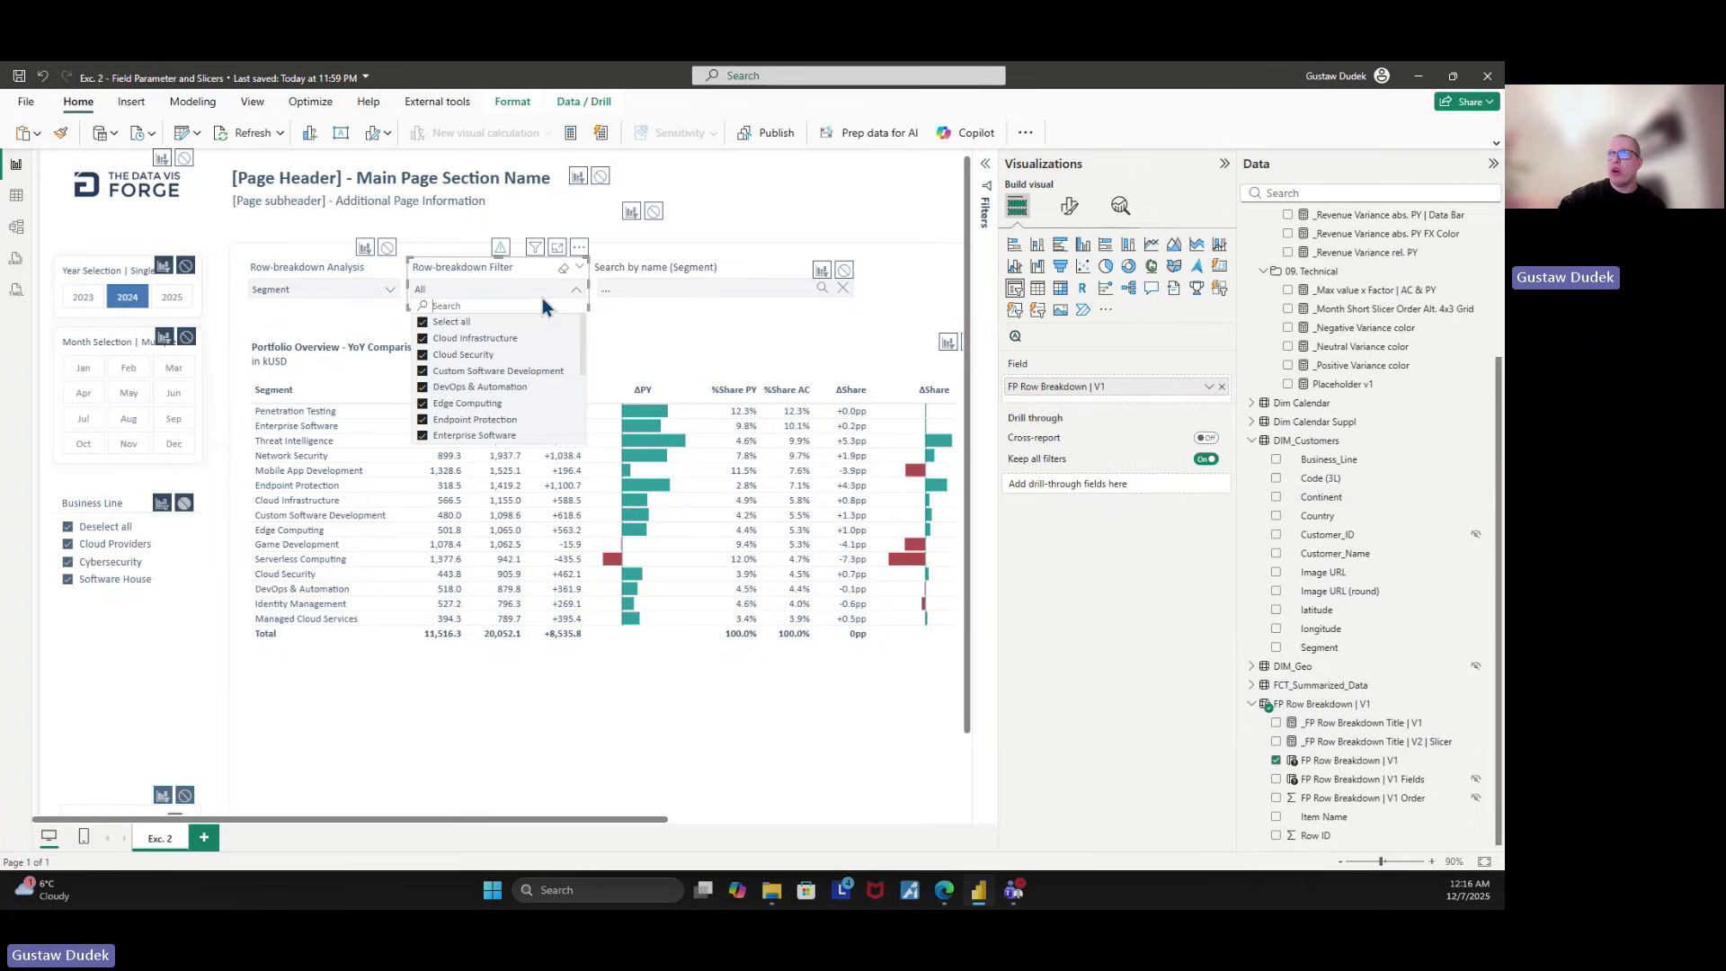
click(343, 290)
click(289, 323)
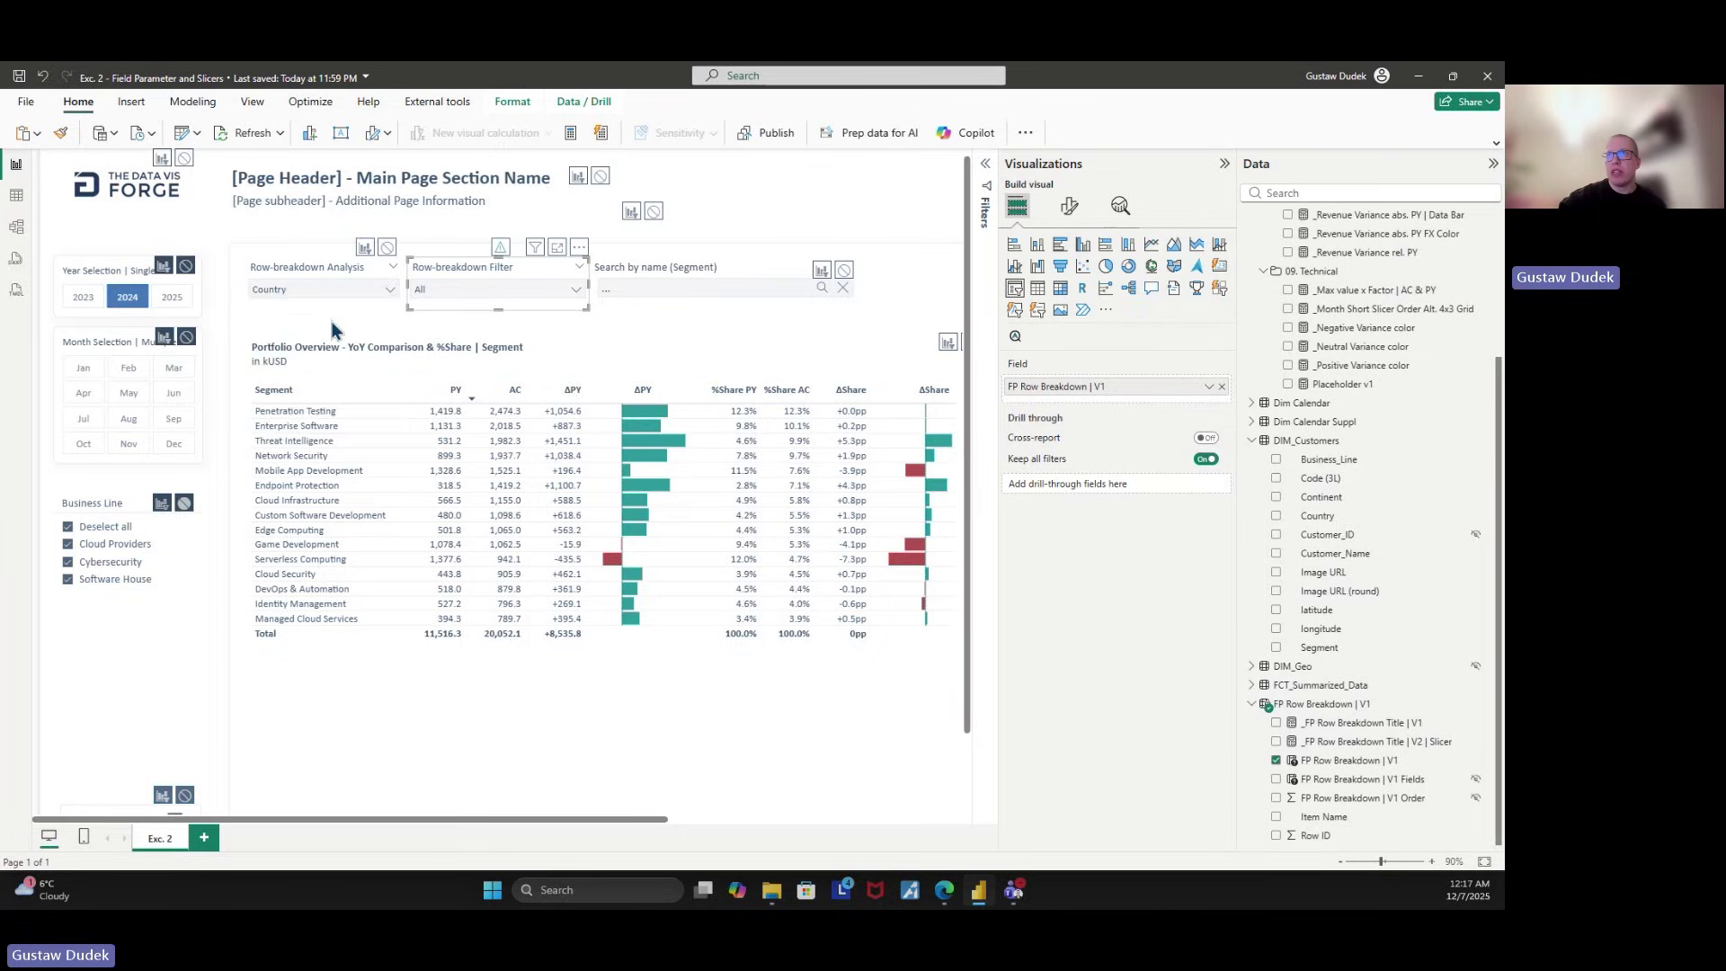
click(445, 293)
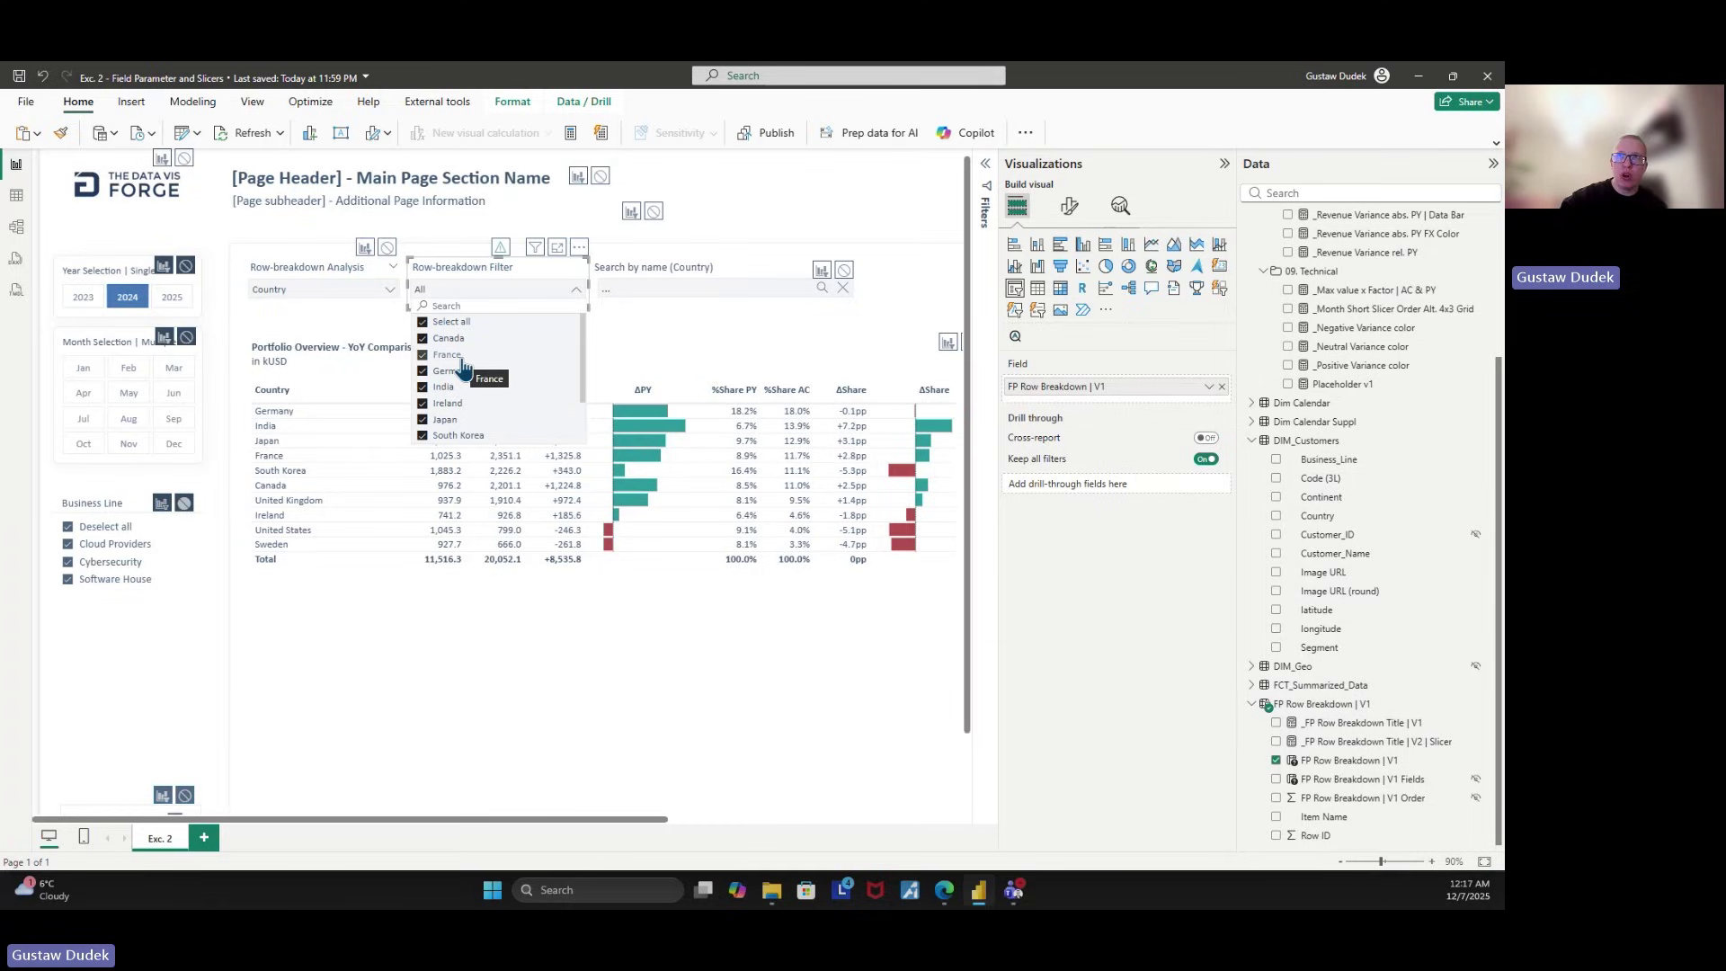
Switch the row breakdown to Customer and check the choices offered by the Row-breakdown Filter slicer.
click(337, 290)
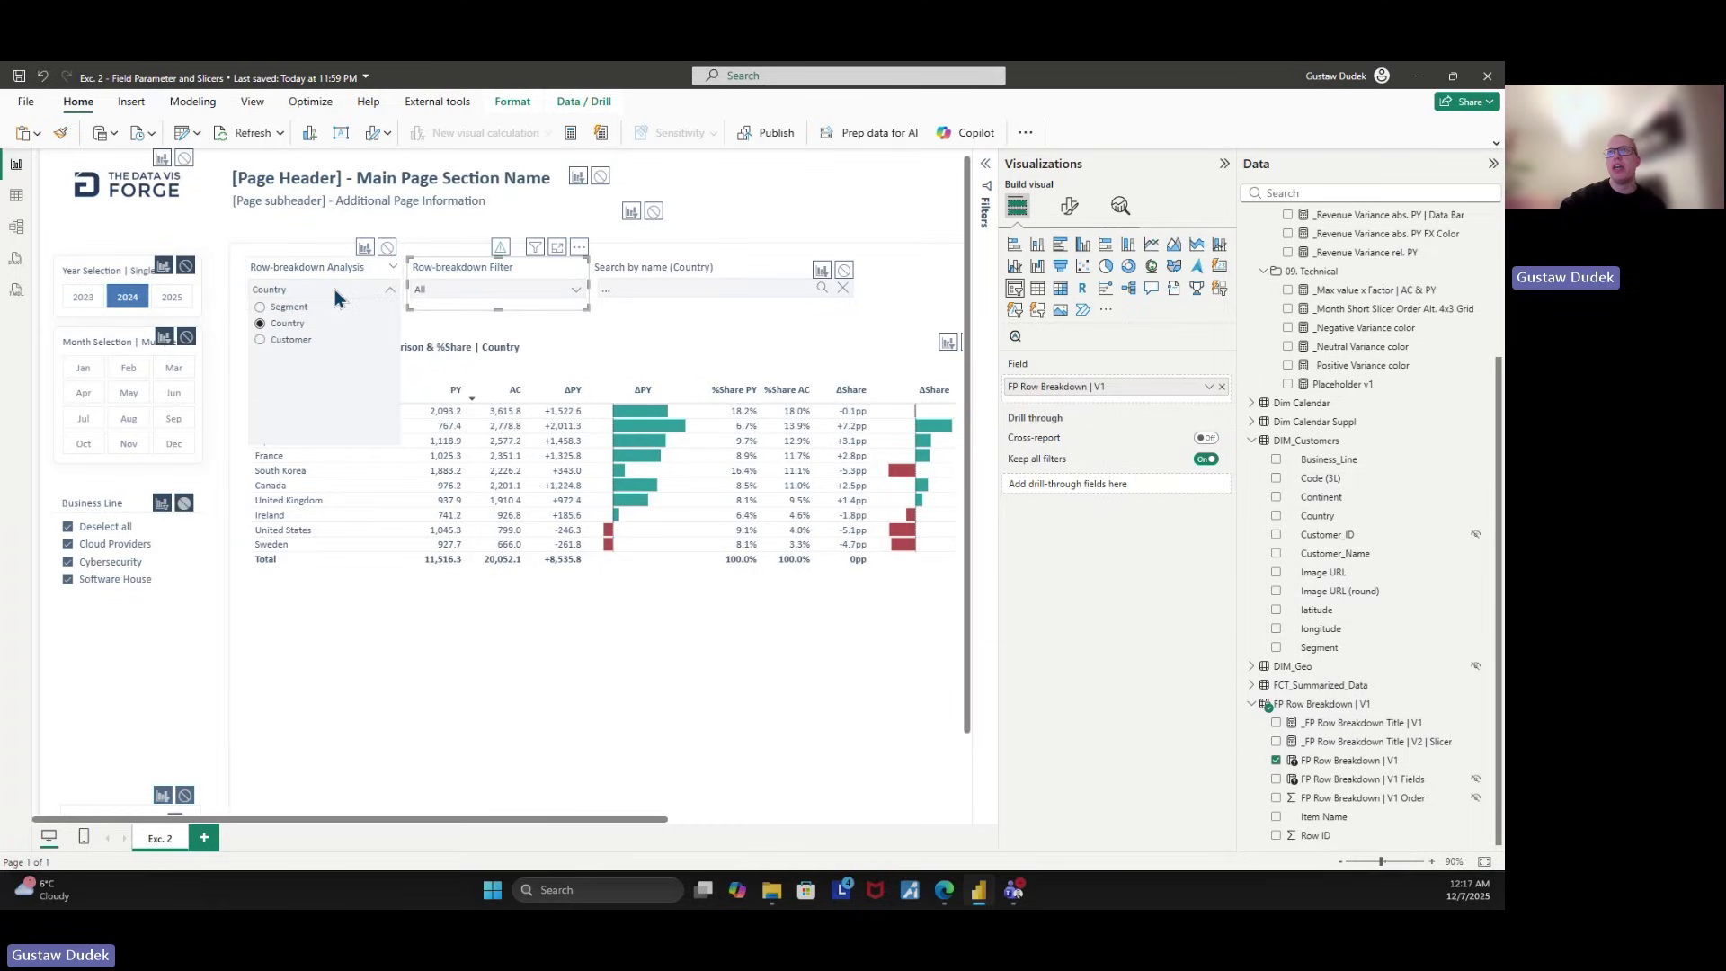
click(297, 346)
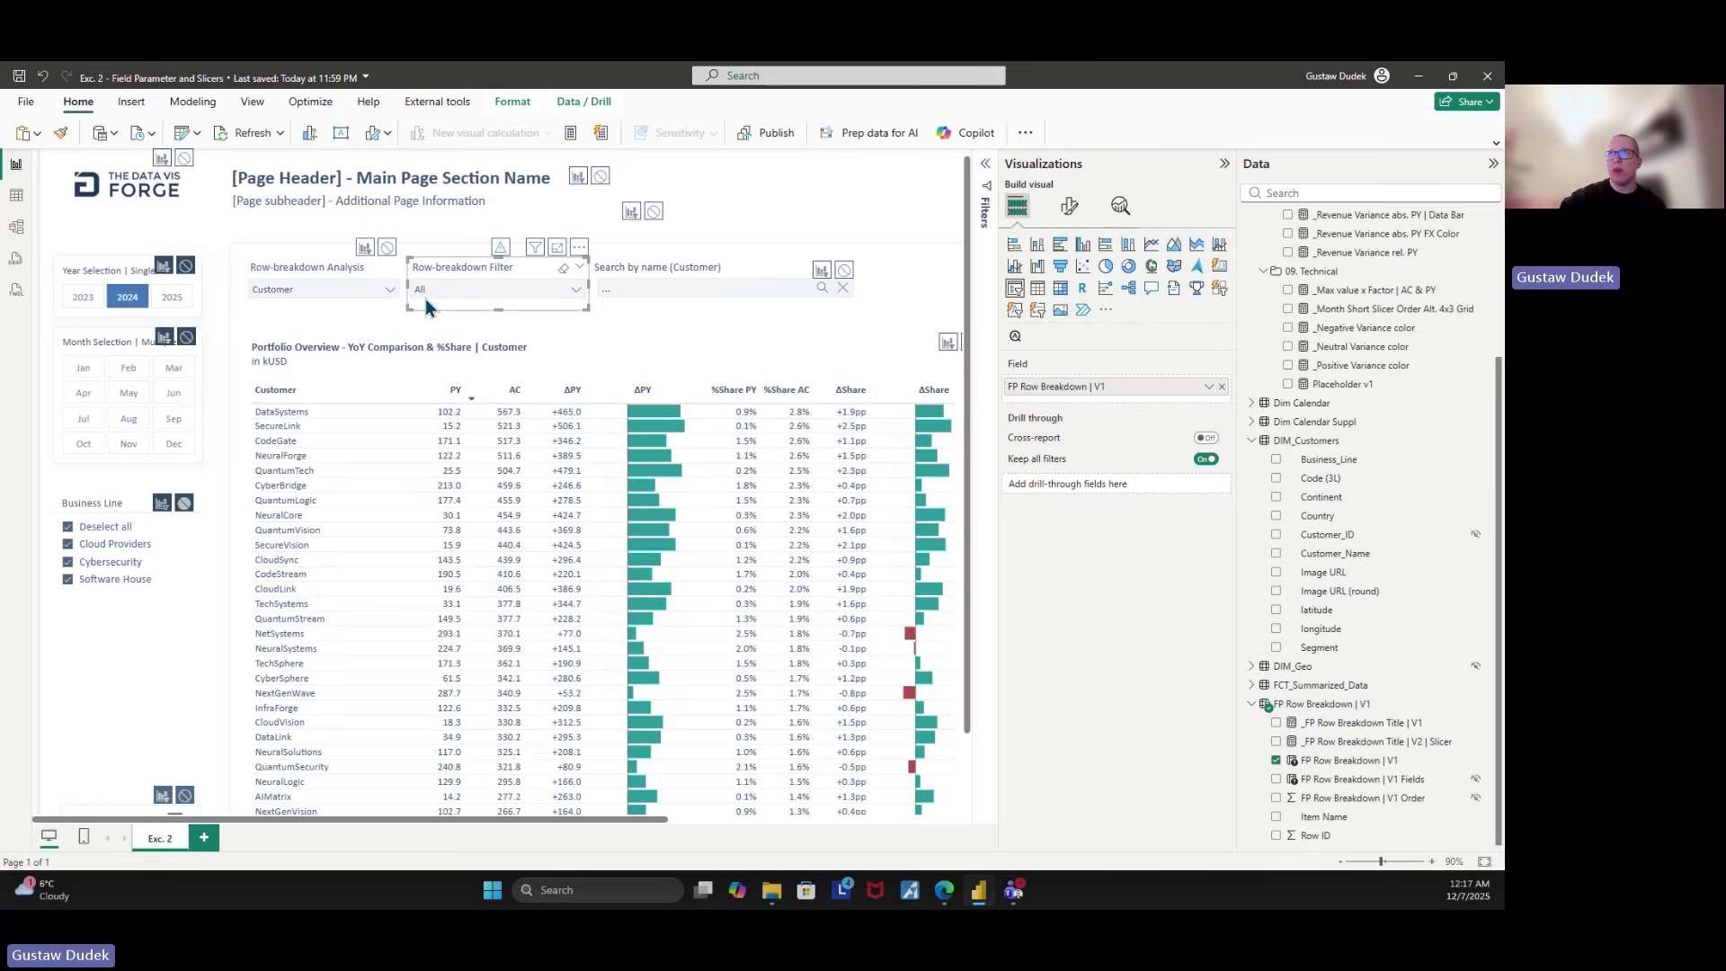
click(349, 268)
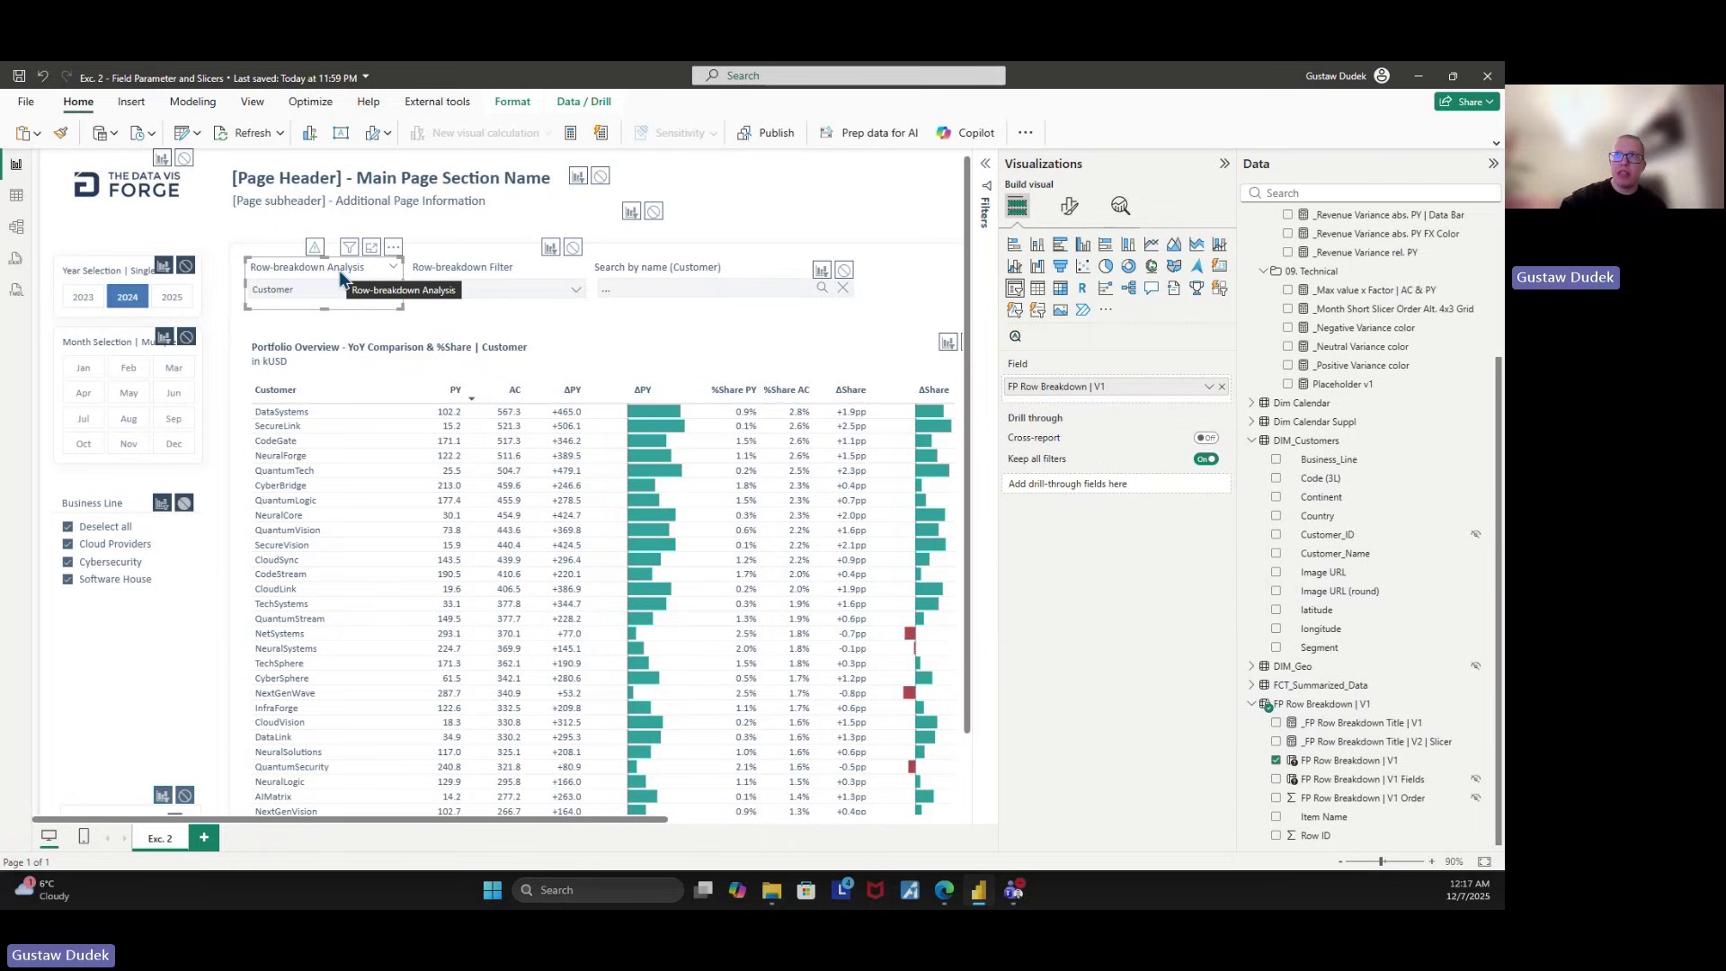
click(497, 287)
click(498, 288)
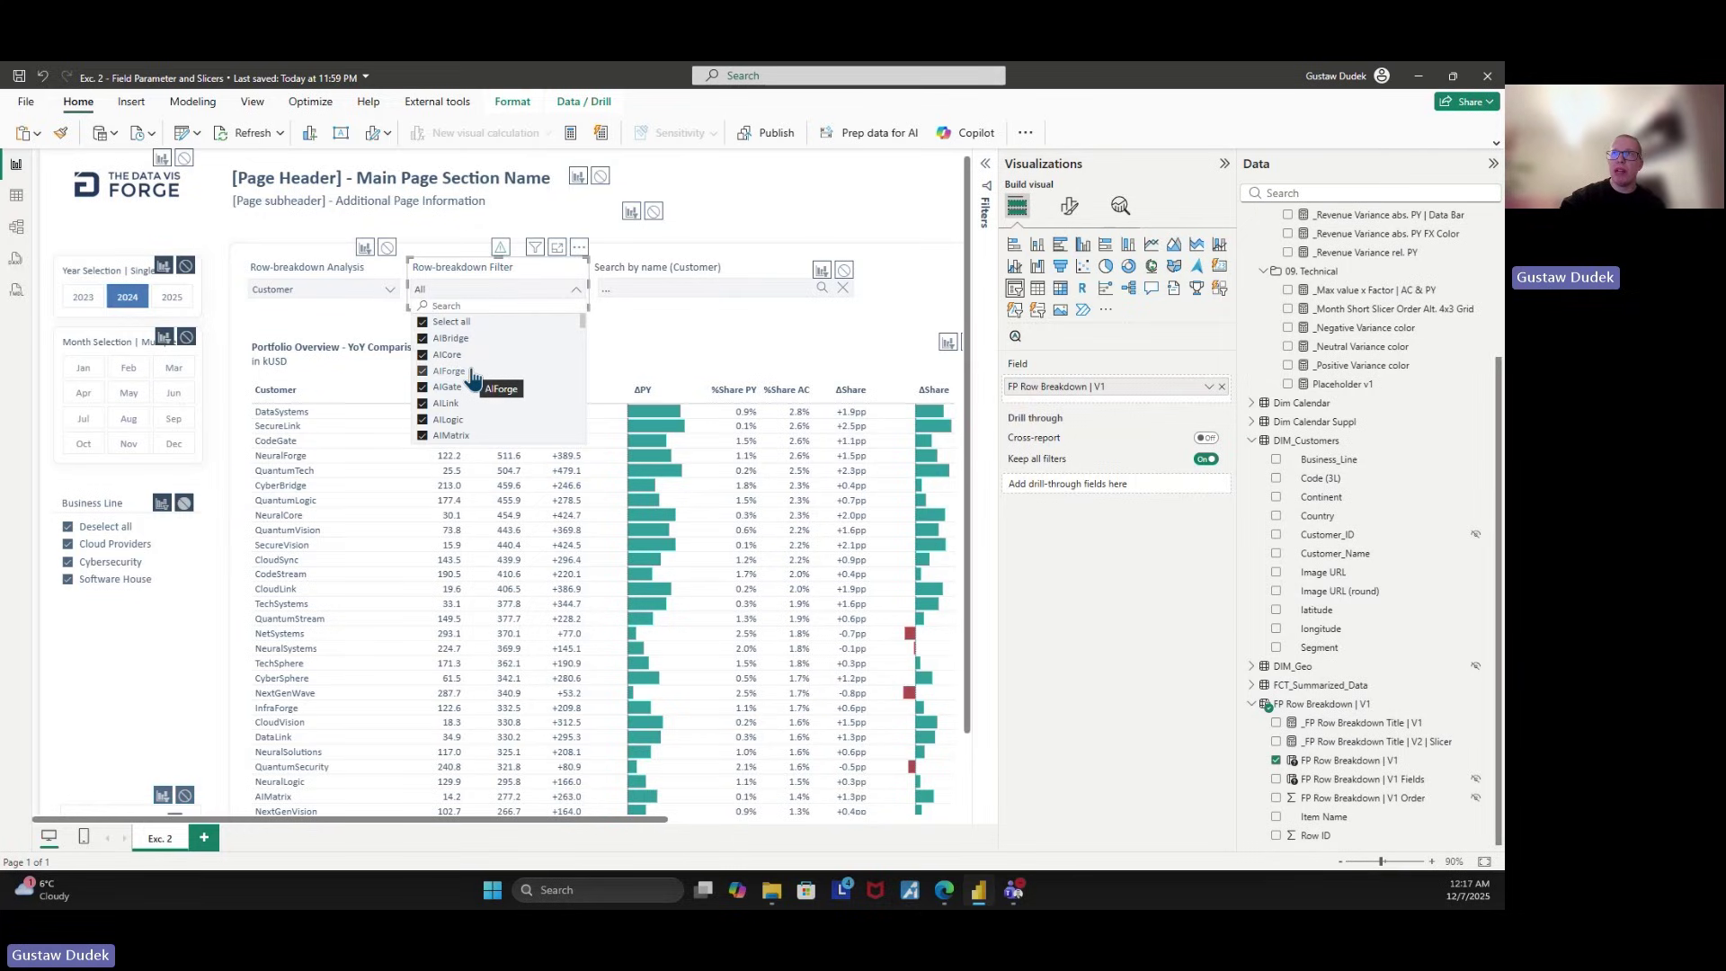
Switch the row breakdown back to Segment, check the Row-breakdown Filter slicer's choices, and deselect the slicer.
click(356, 289)
click(301, 325)
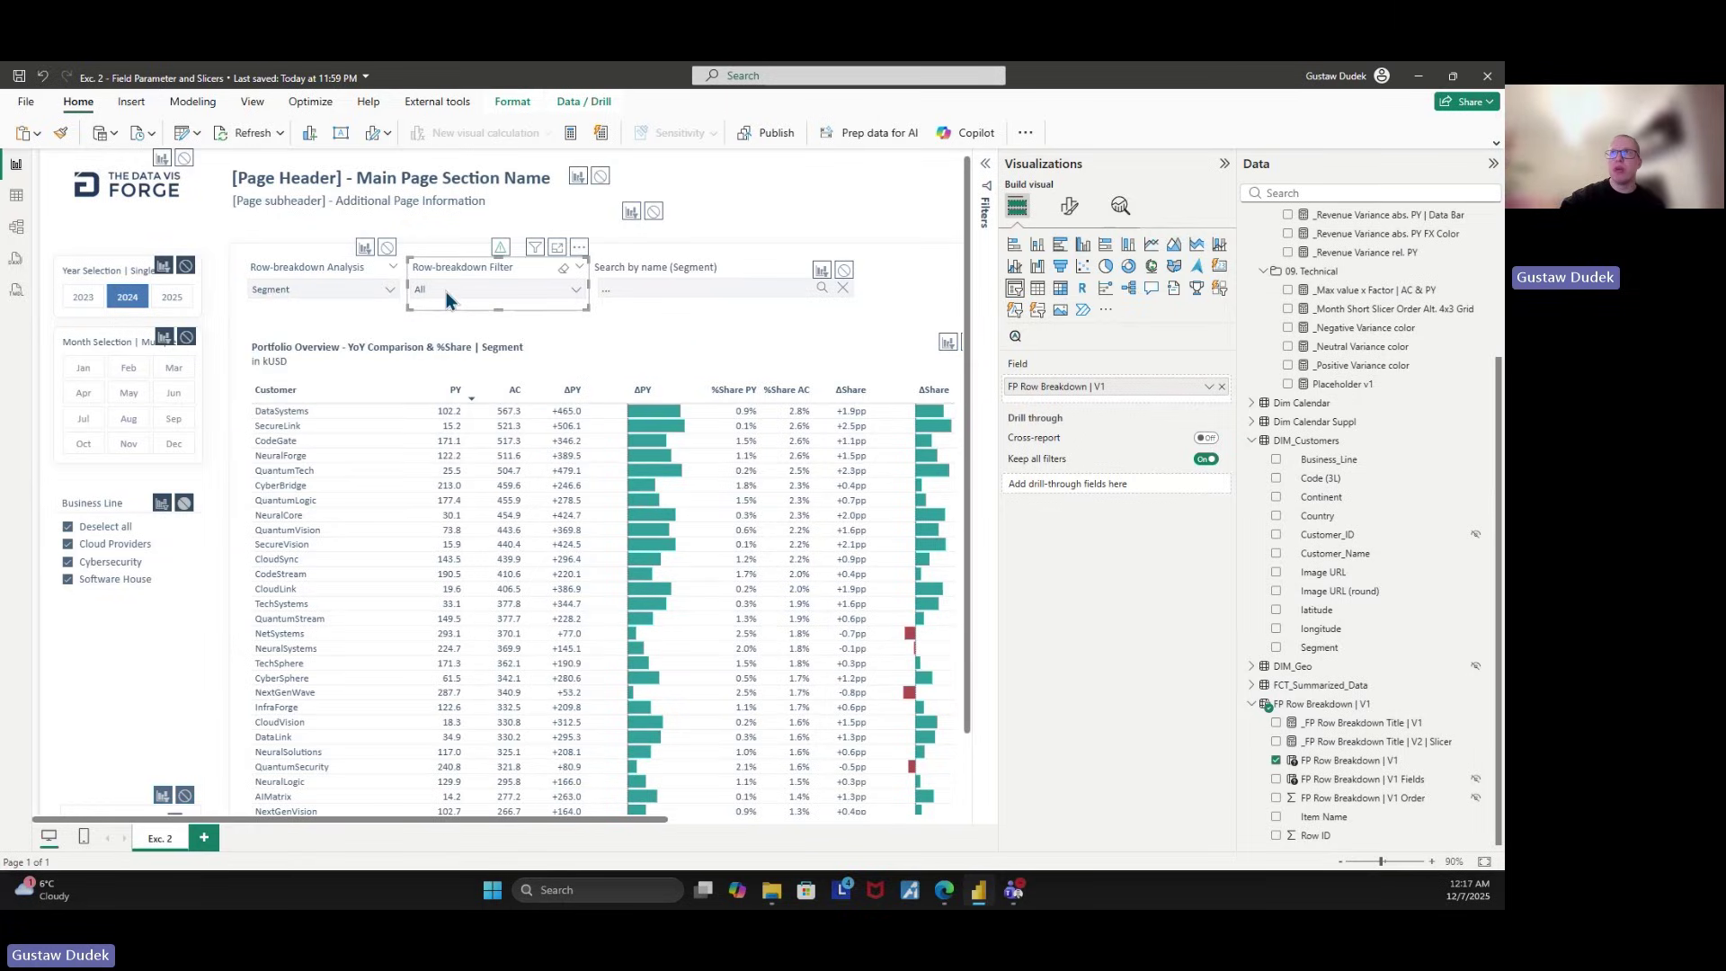
click(446, 291)
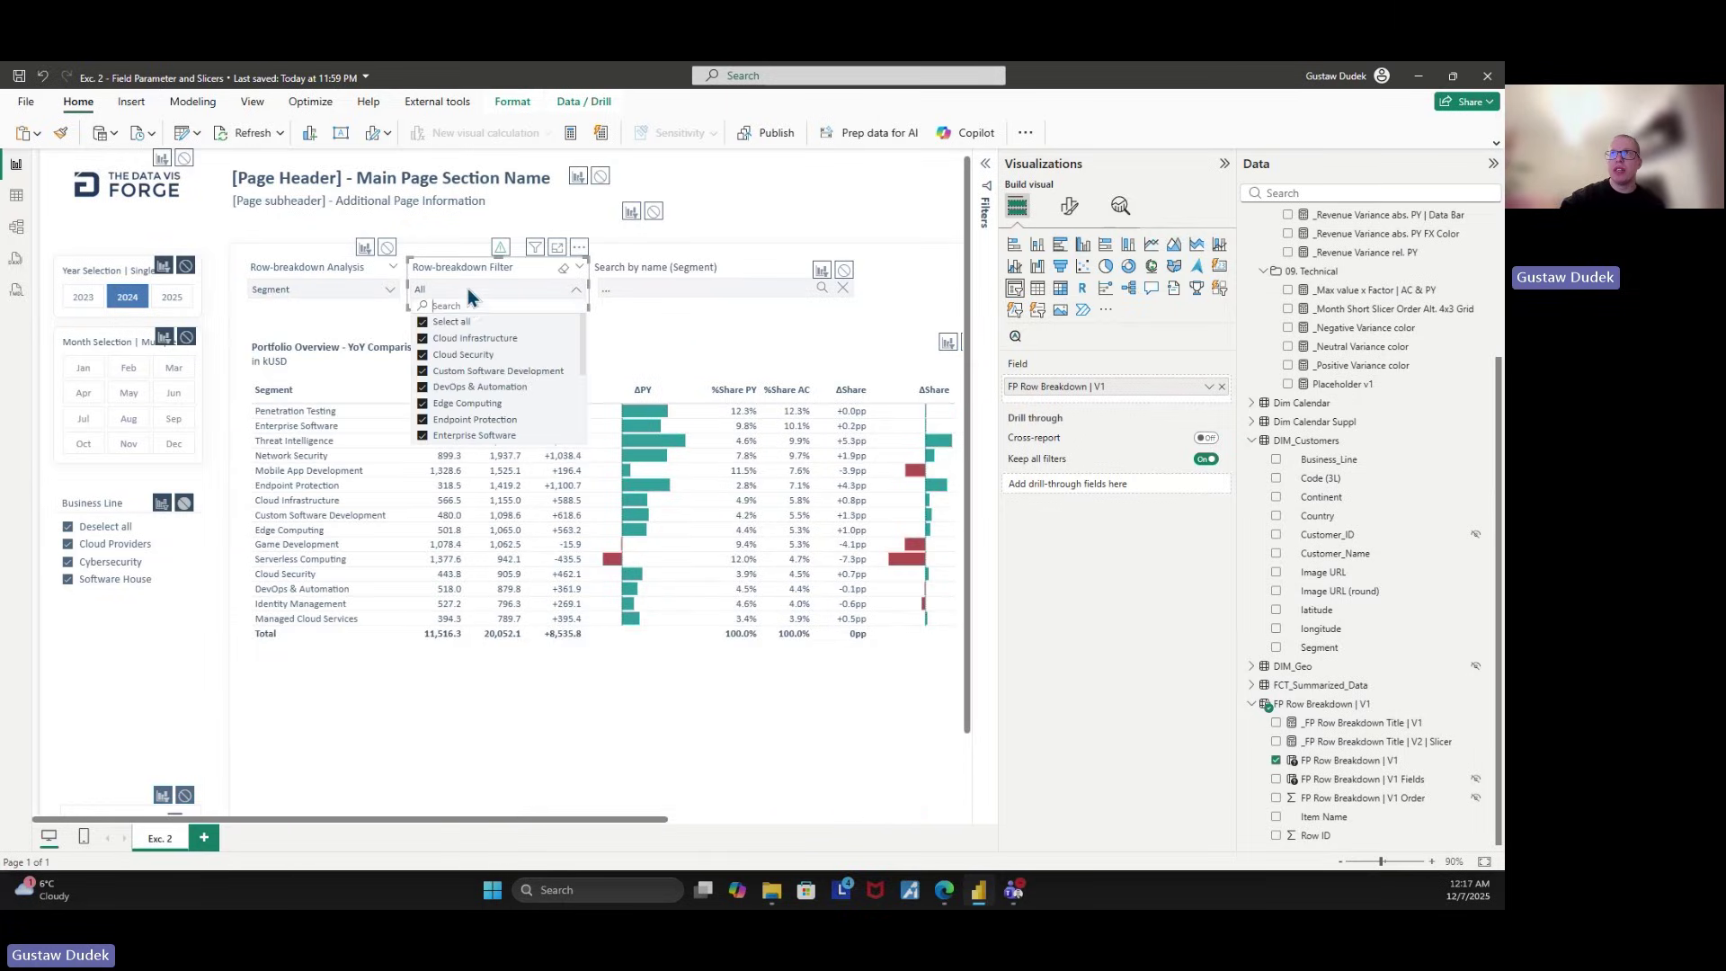
click(750, 214)
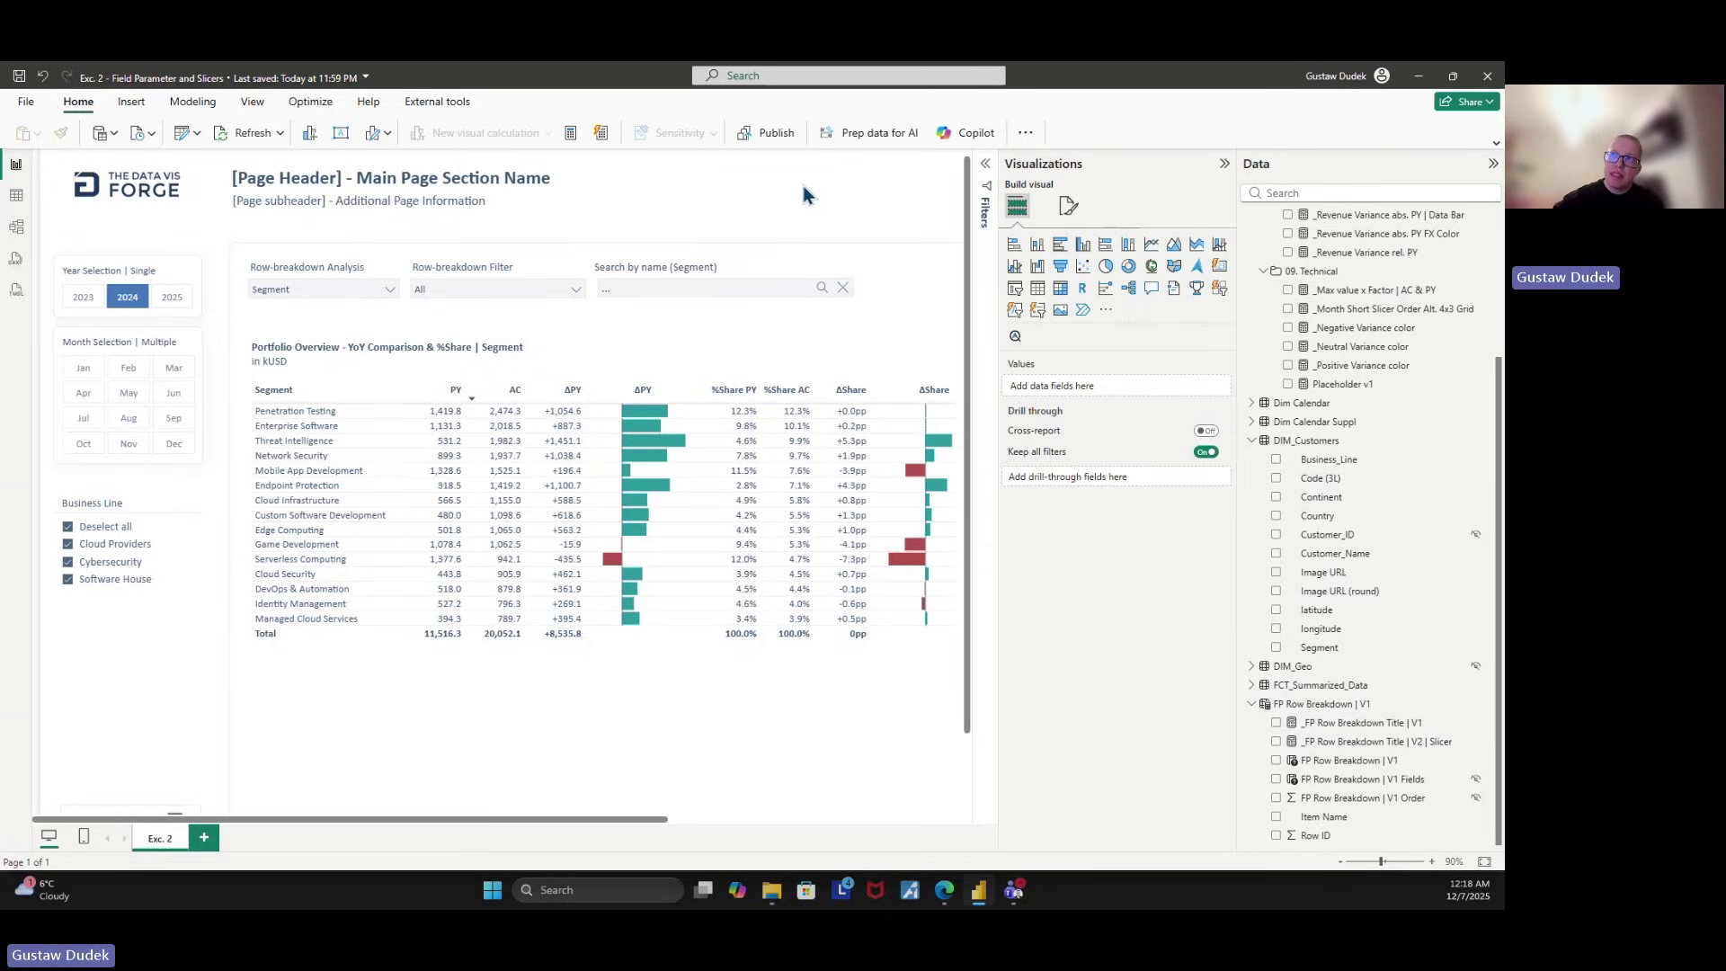
Select the Portfolio Overview table and set the Row-breakdown Analysis slicer to Customer.
click(635, 678)
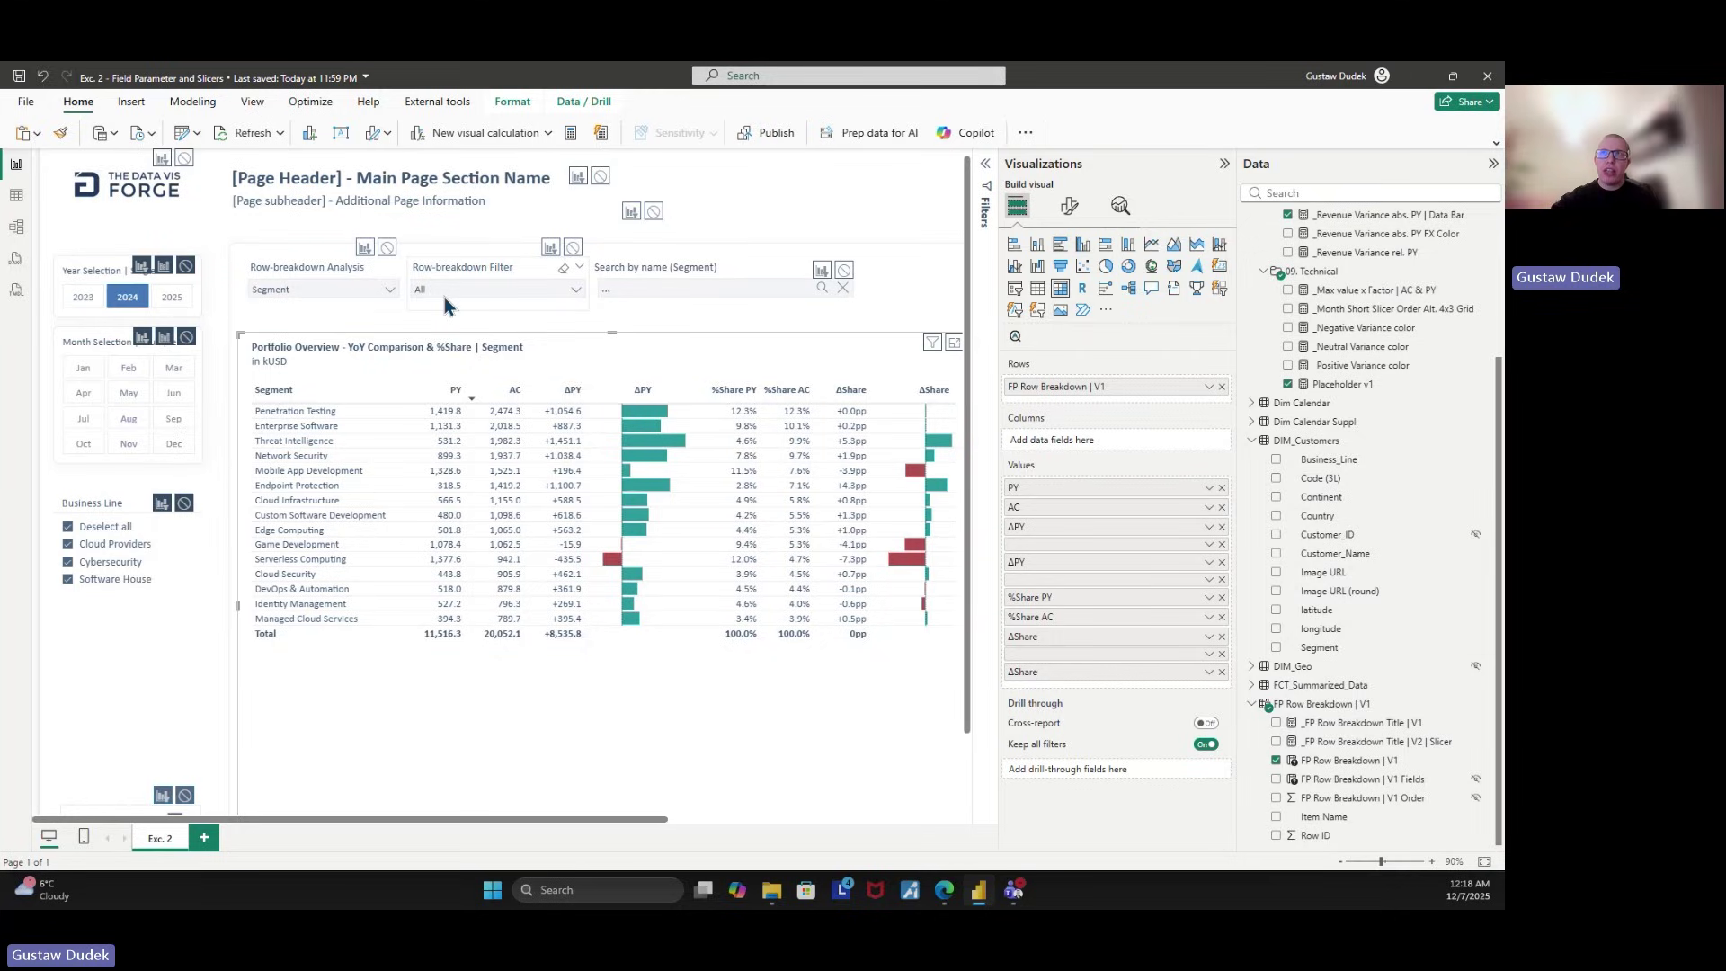
click(307, 290)
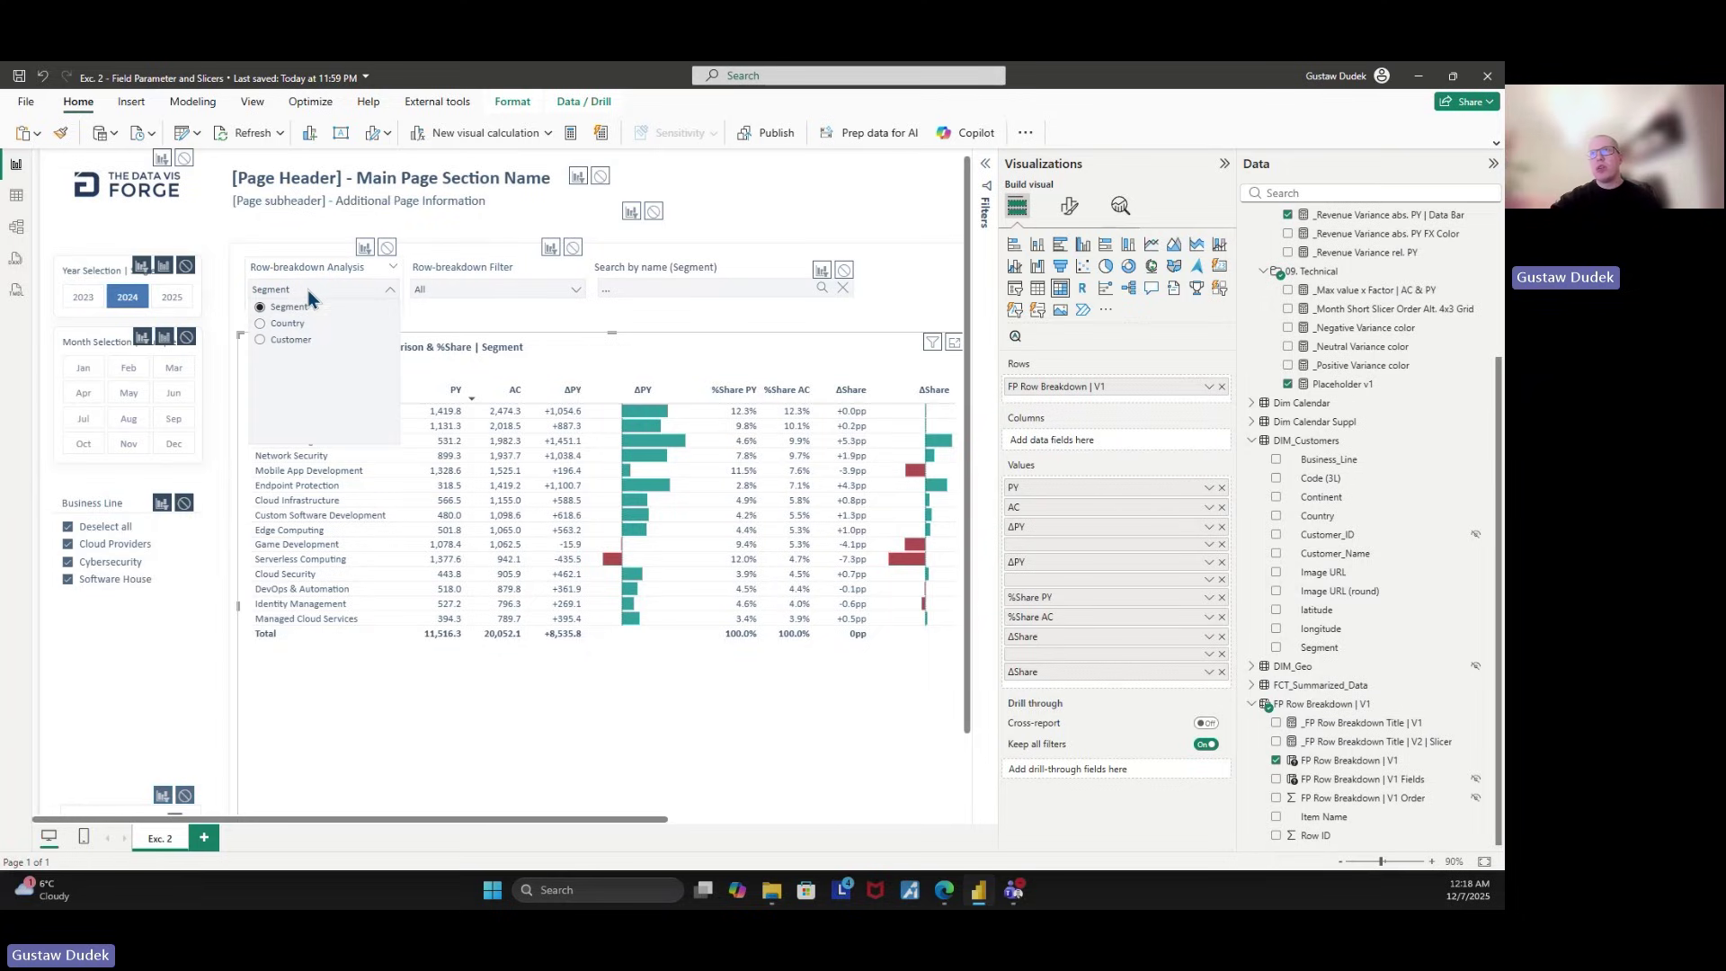
click(290, 340)
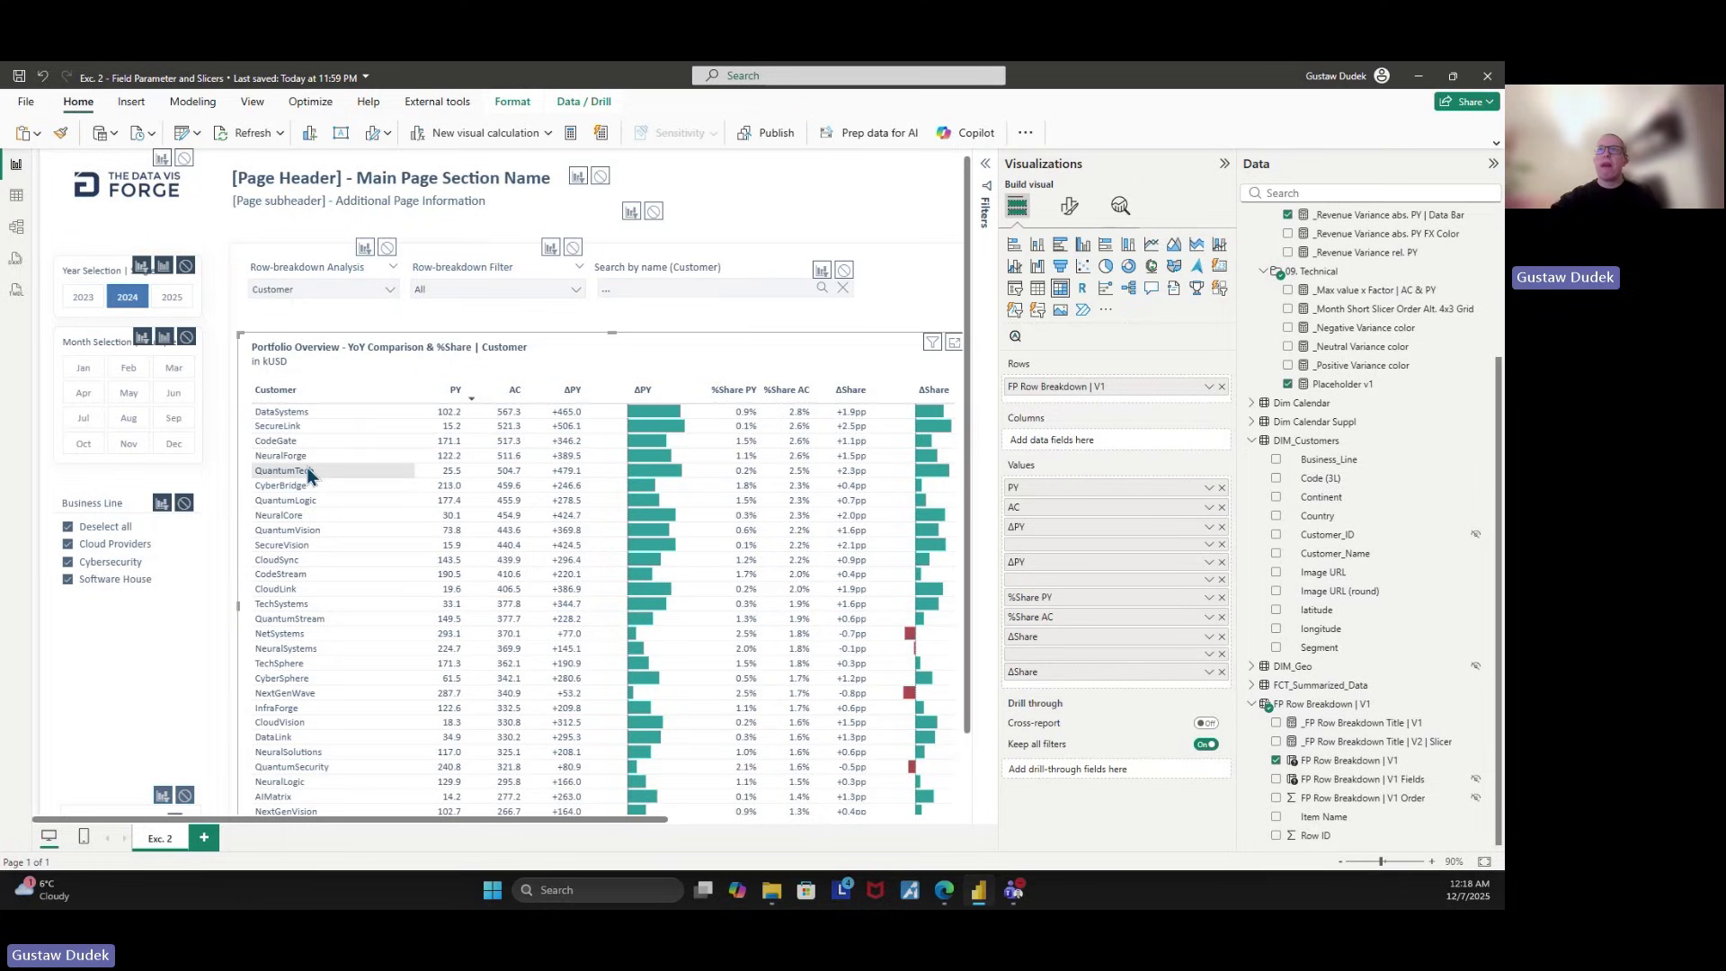
Exclude DataSystems from the customers selected in the Row-breakdown Filter slicer.
click(448, 295)
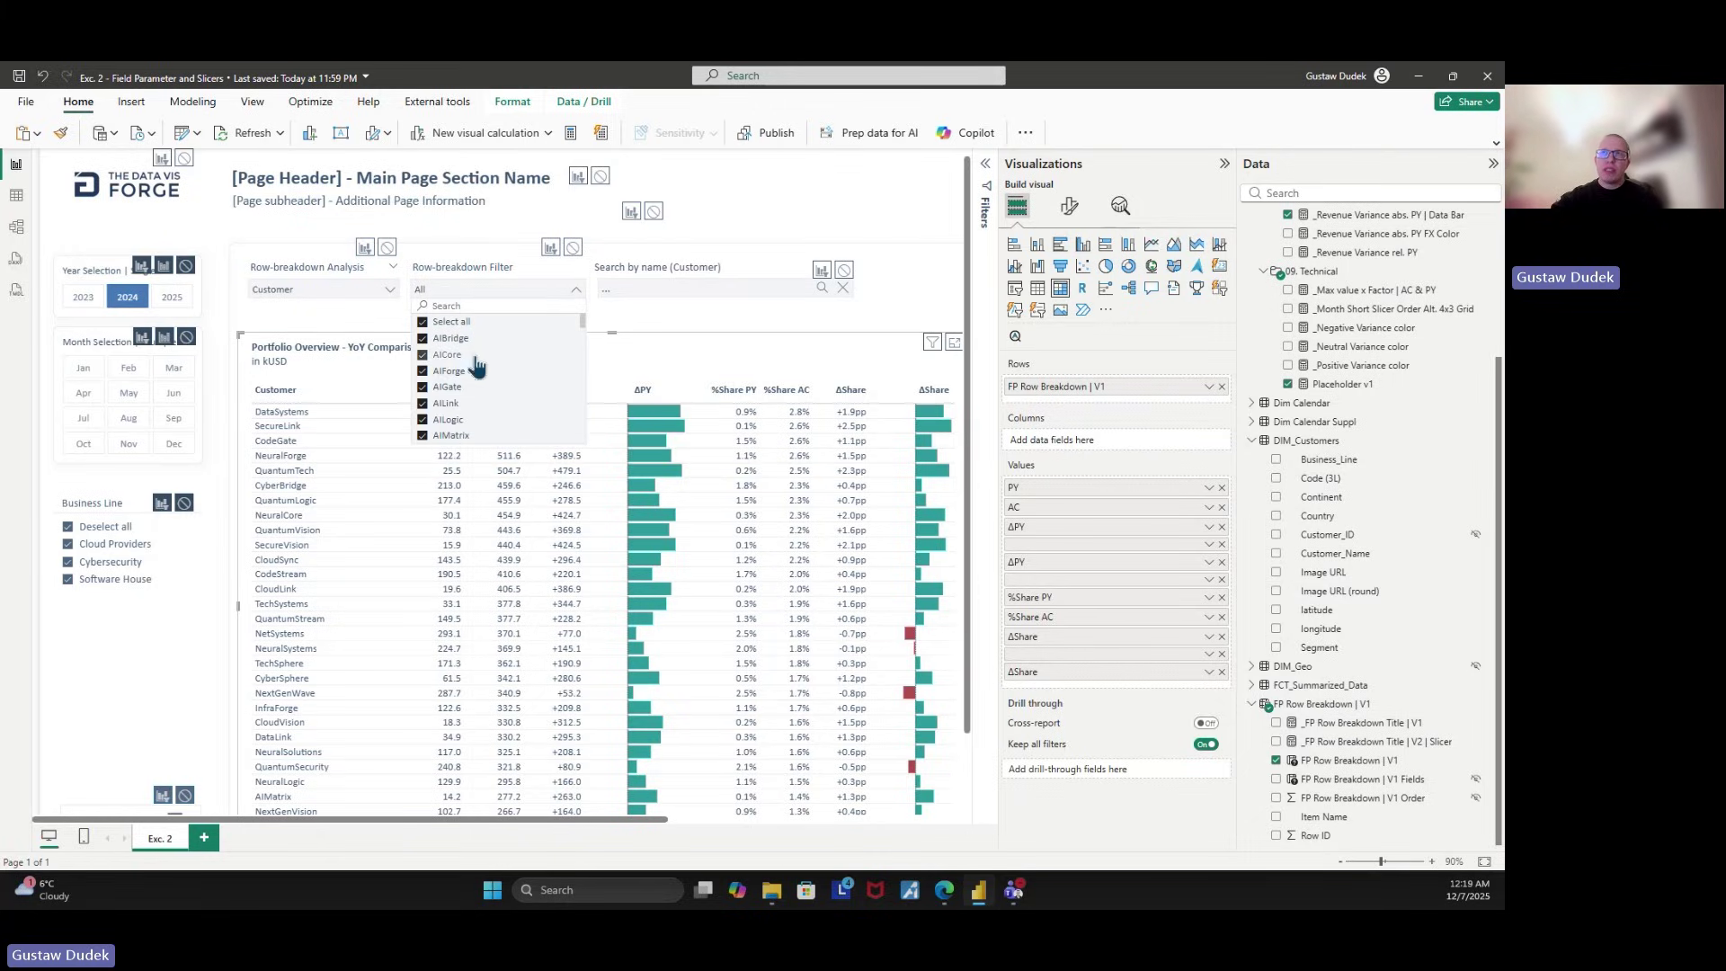
scroll(495, 367, down, 2)
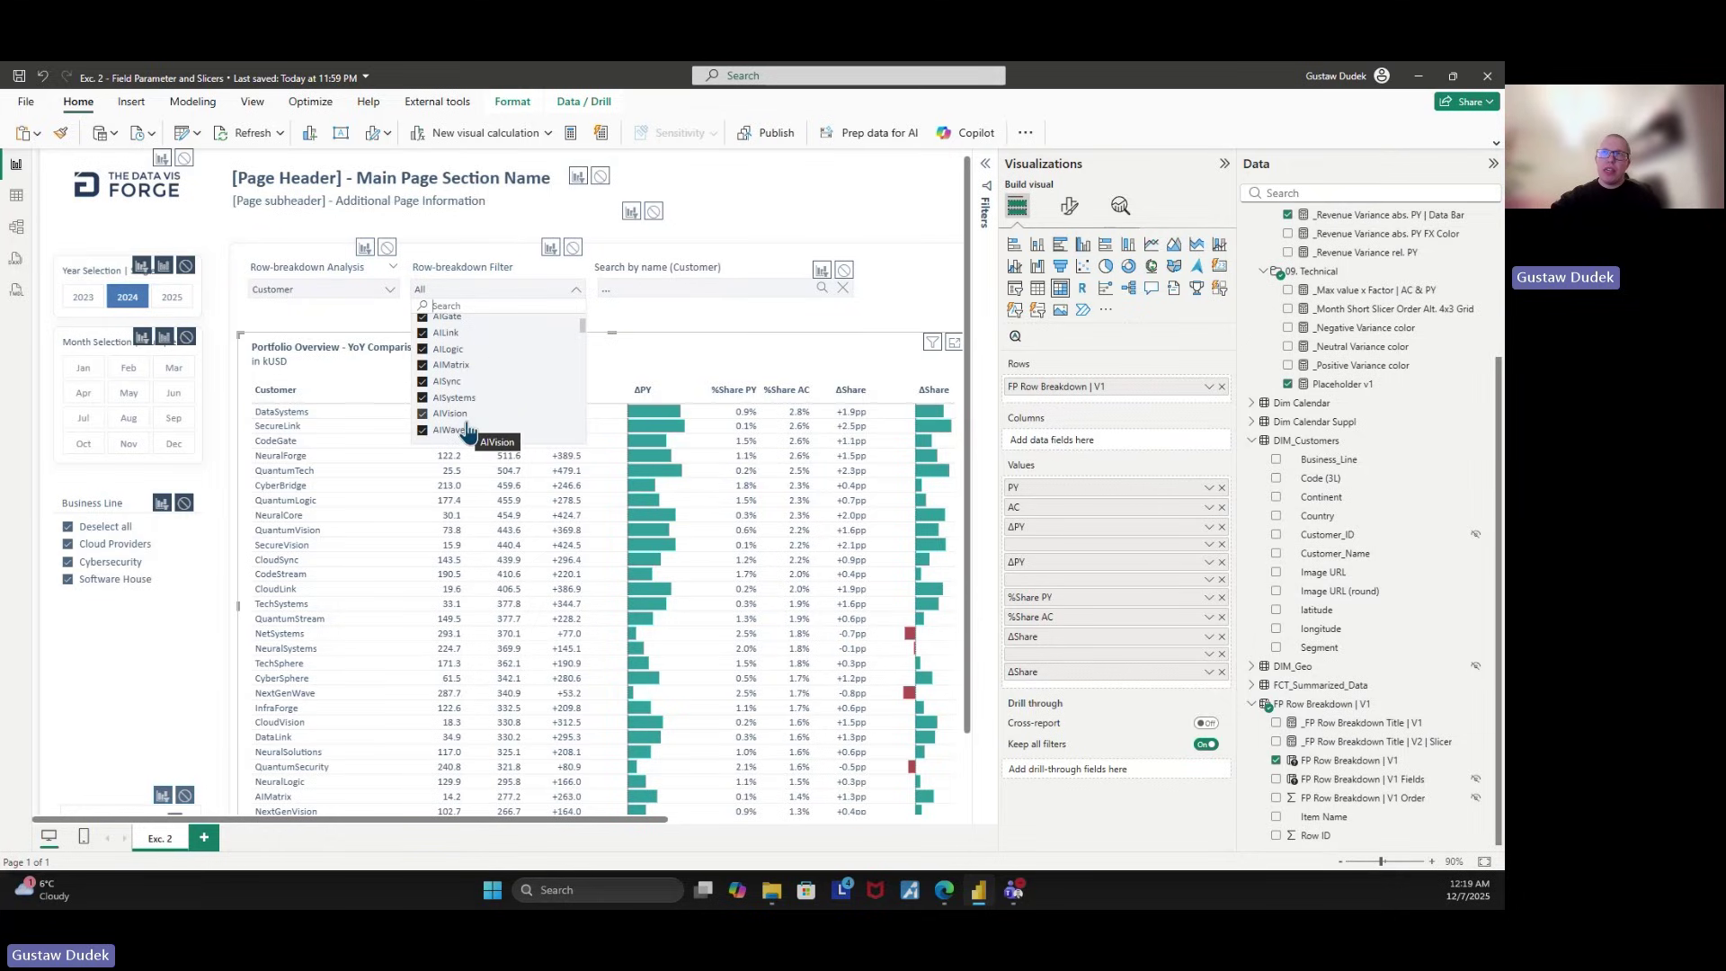
scroll(486, 411, down, 4)
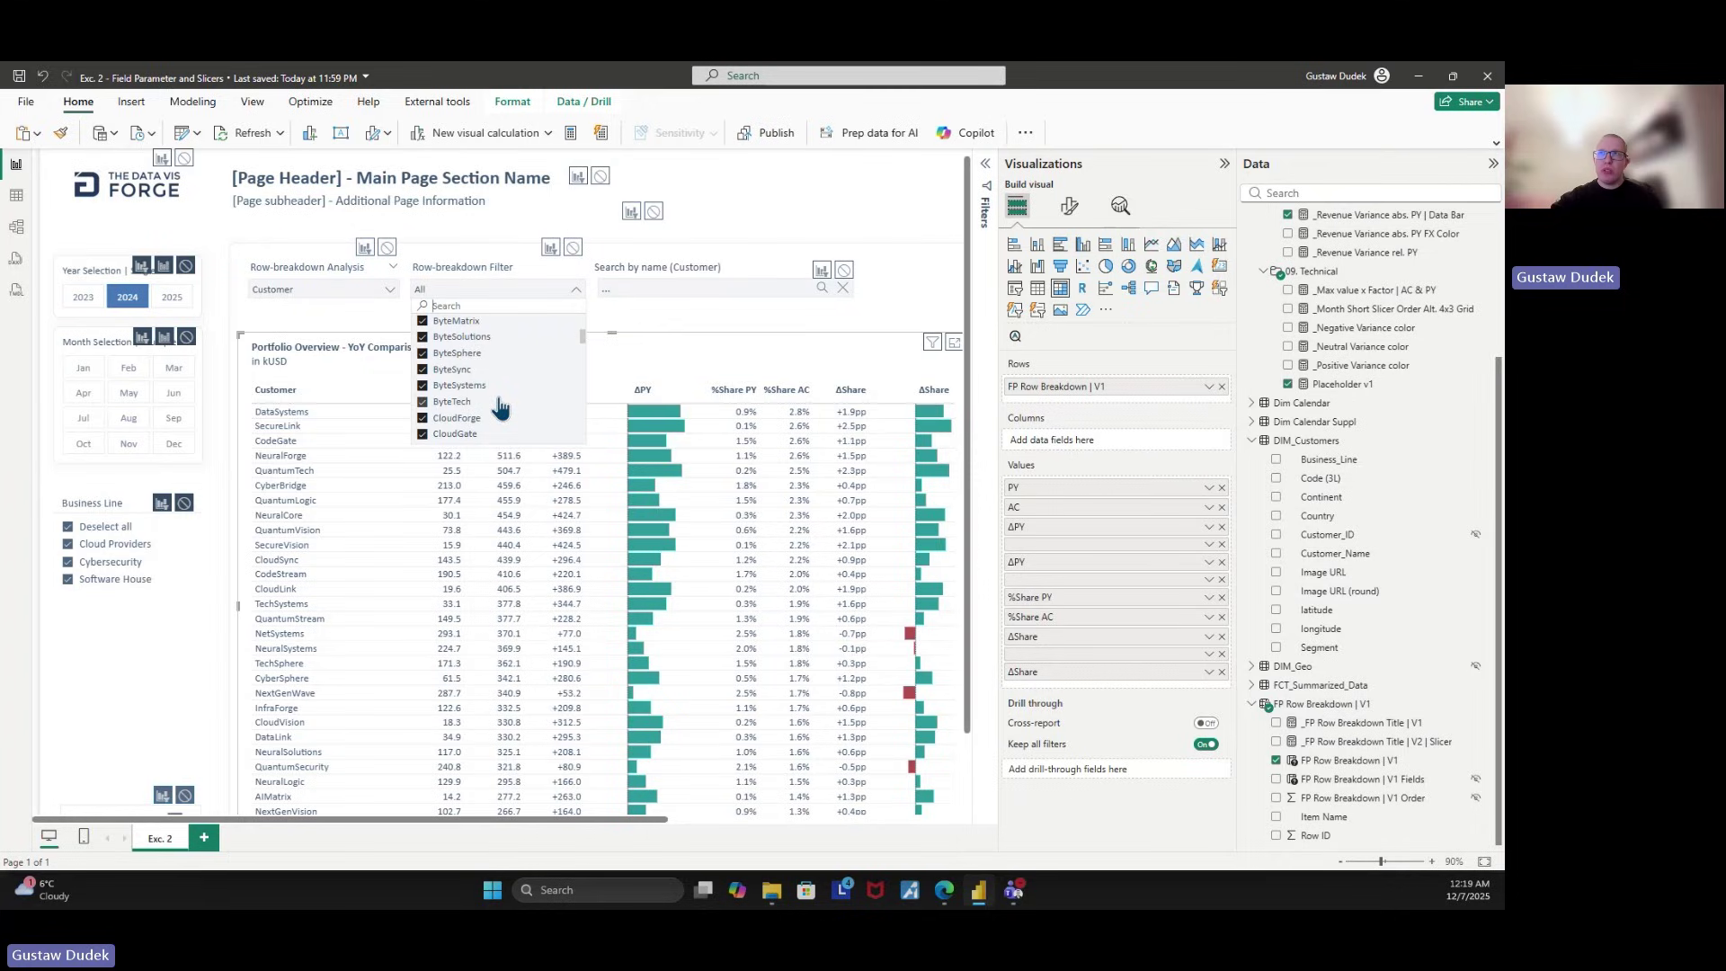
scroll(500, 408, down, 5)
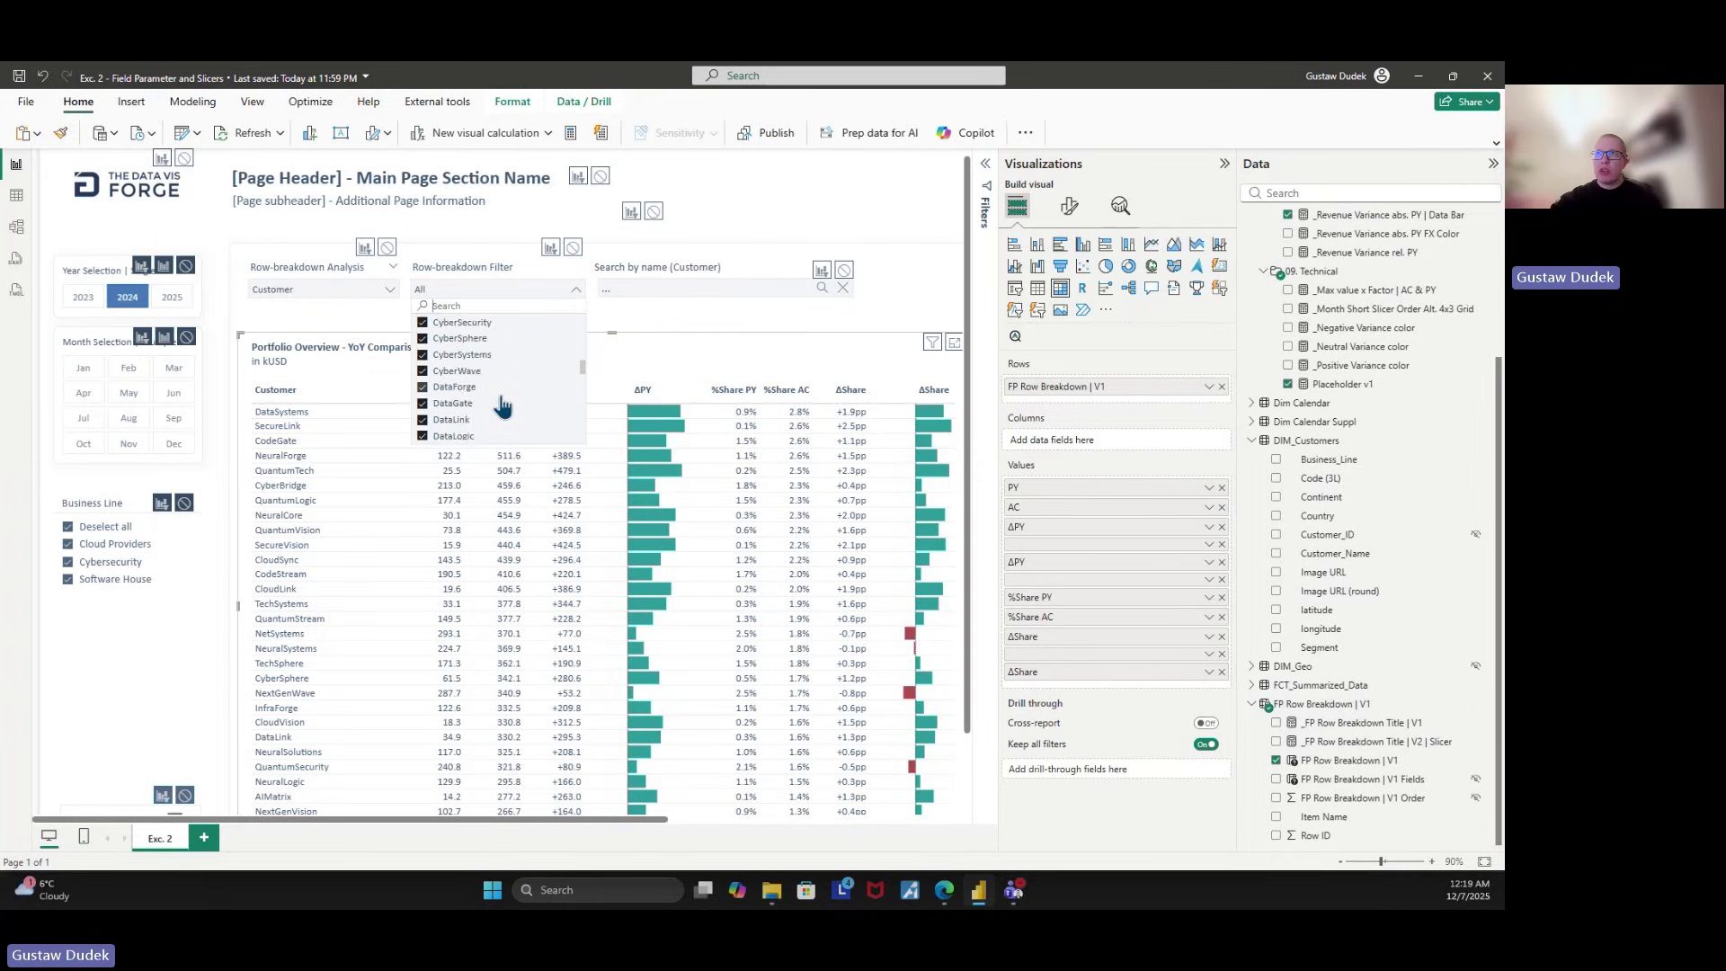
scroll(502, 407, down, 3)
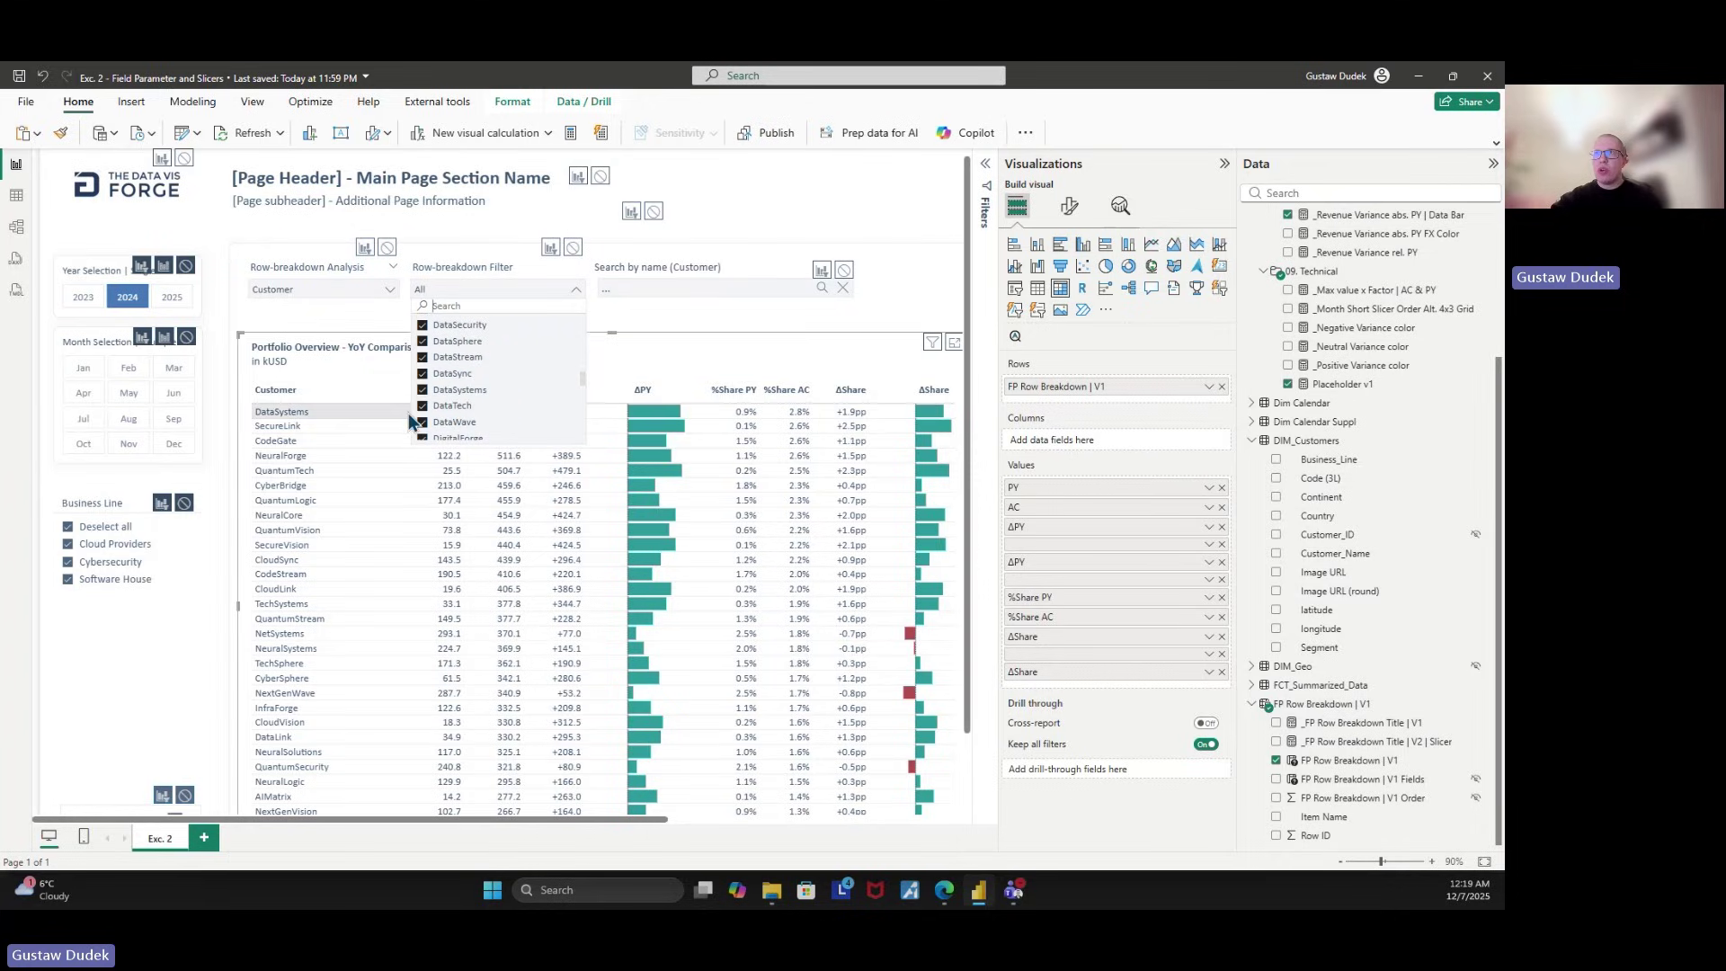
scroll(517, 423, down, 2)
scroll(517, 414, up, 2)
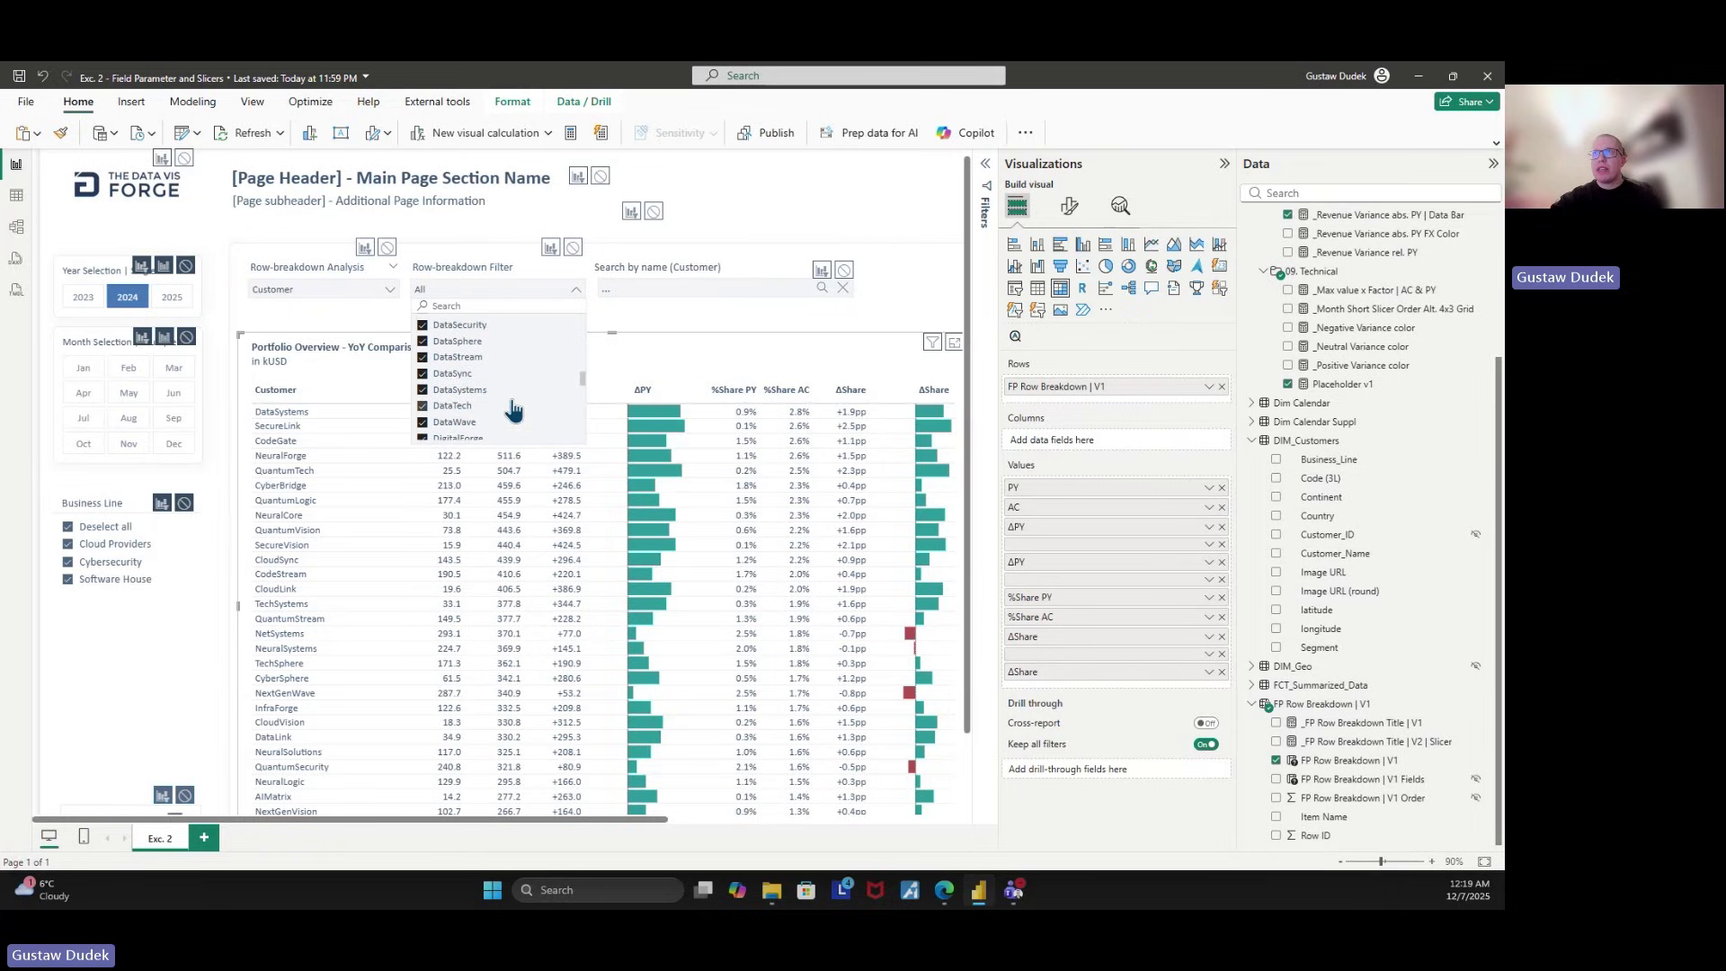
click(423, 390)
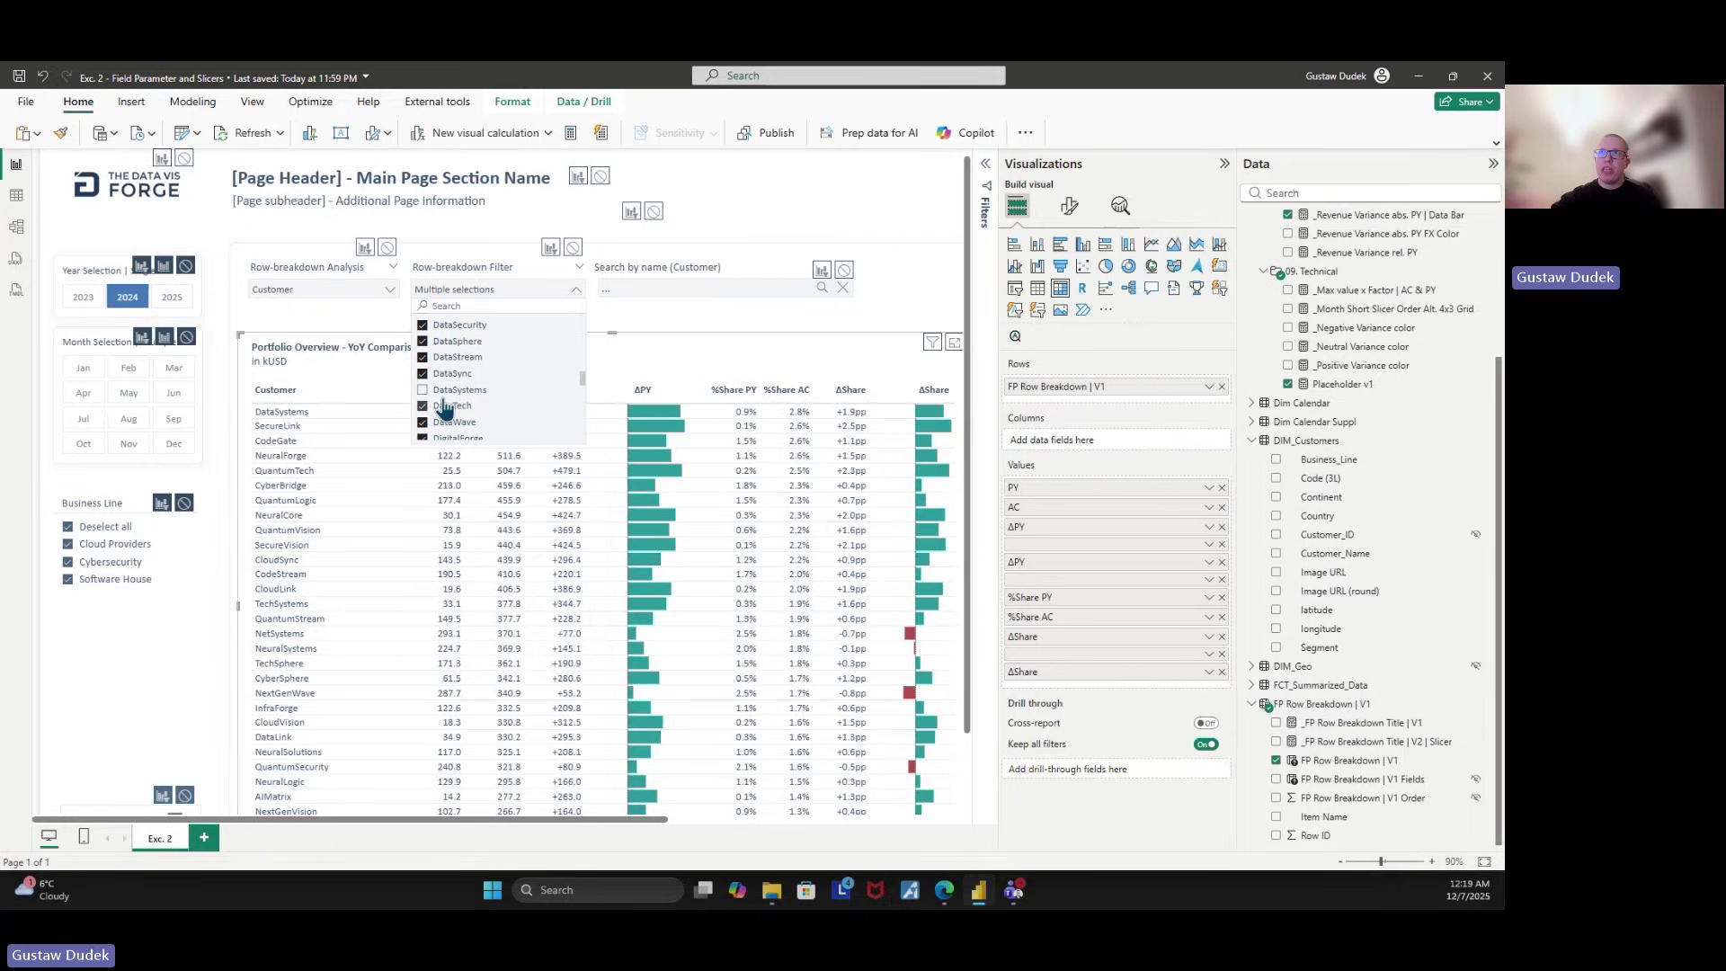
click(40, 472)
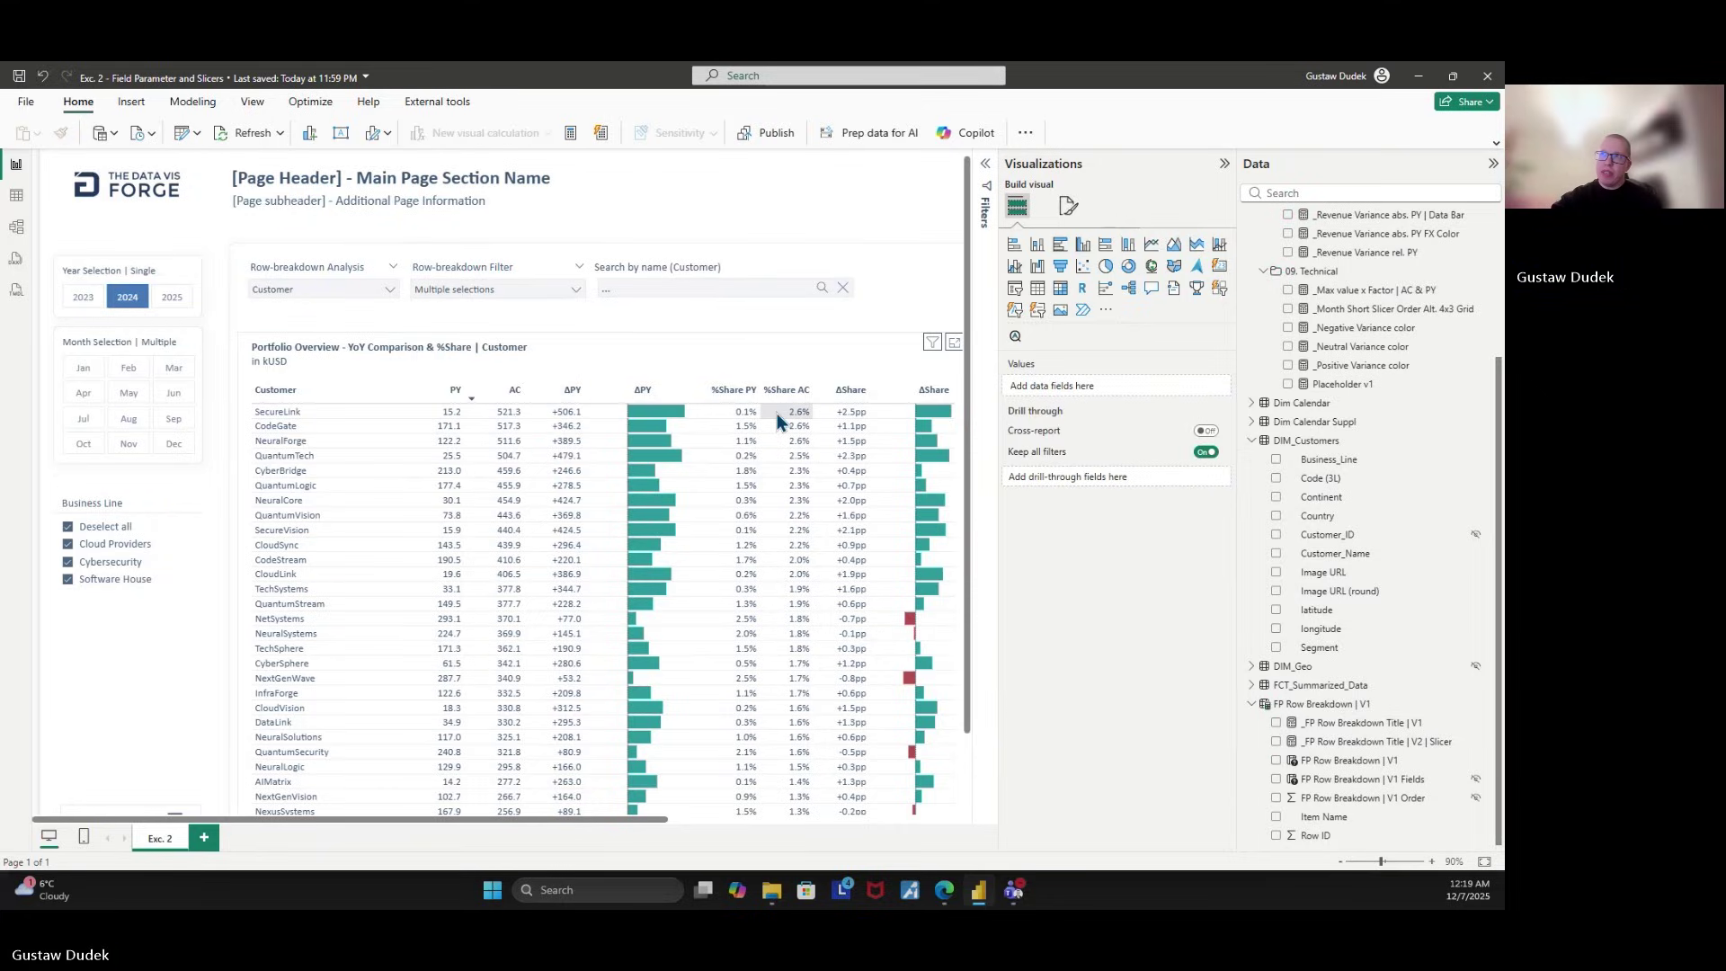
Collapse the Visualizations and Data panes to show the whole portfolio table down to its total row.
click(1225, 163)
click(1493, 164)
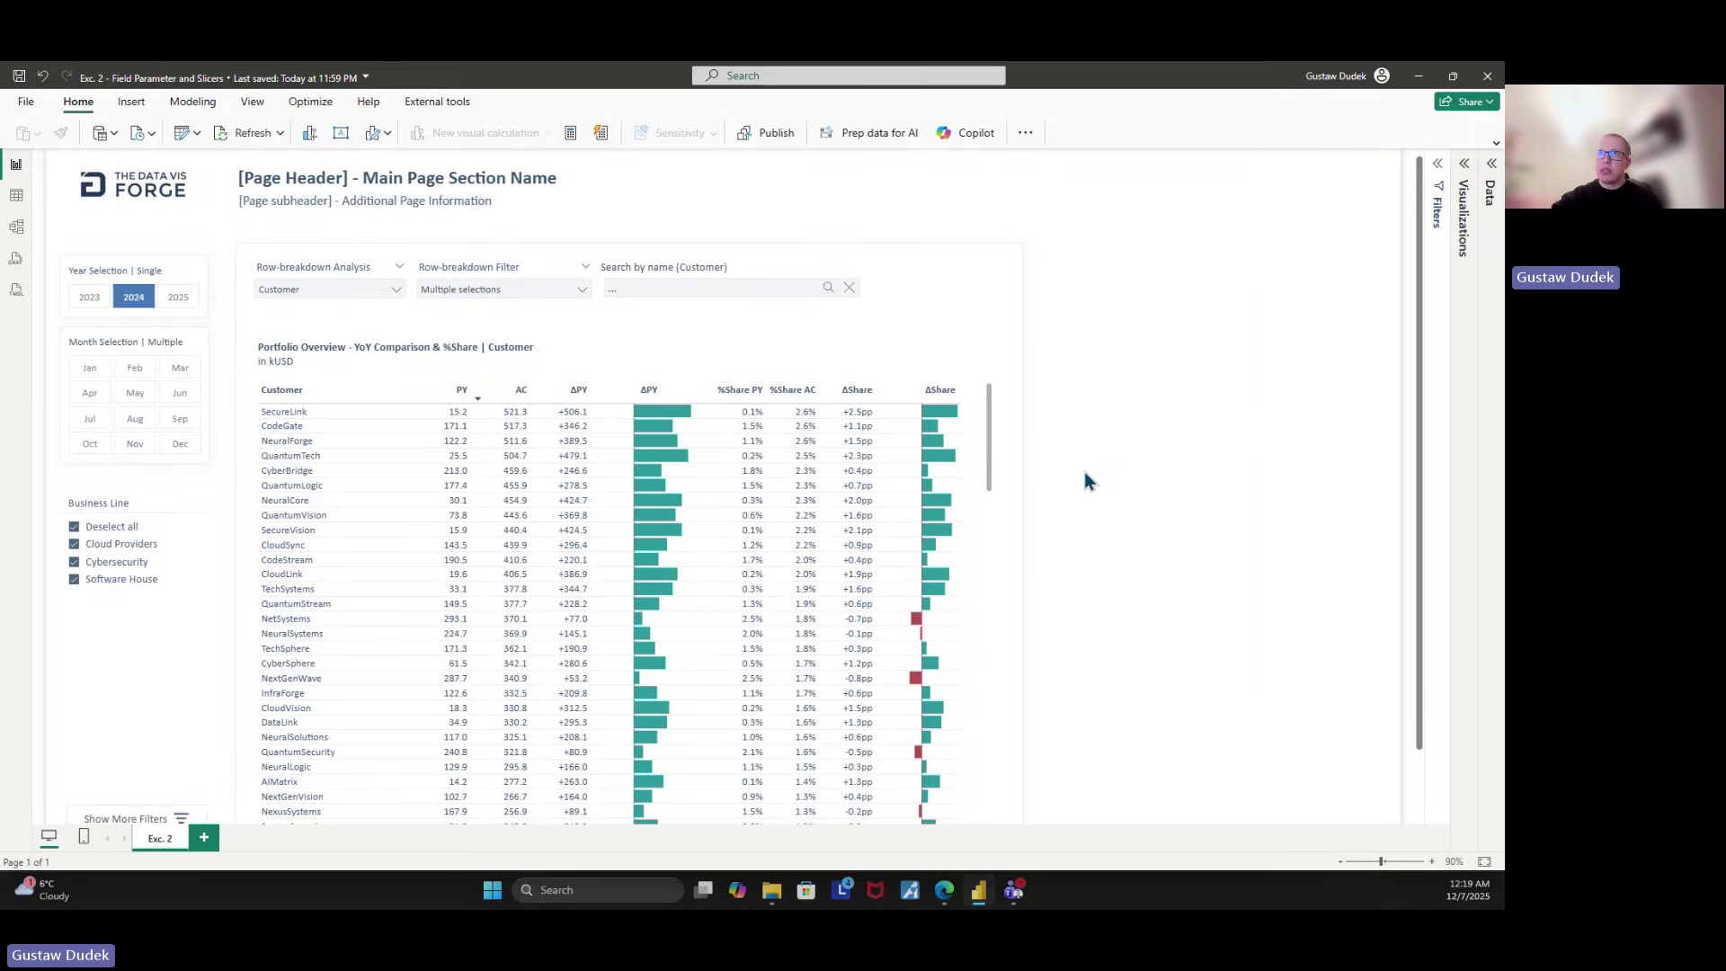
scroll(1084, 471, down, 1)
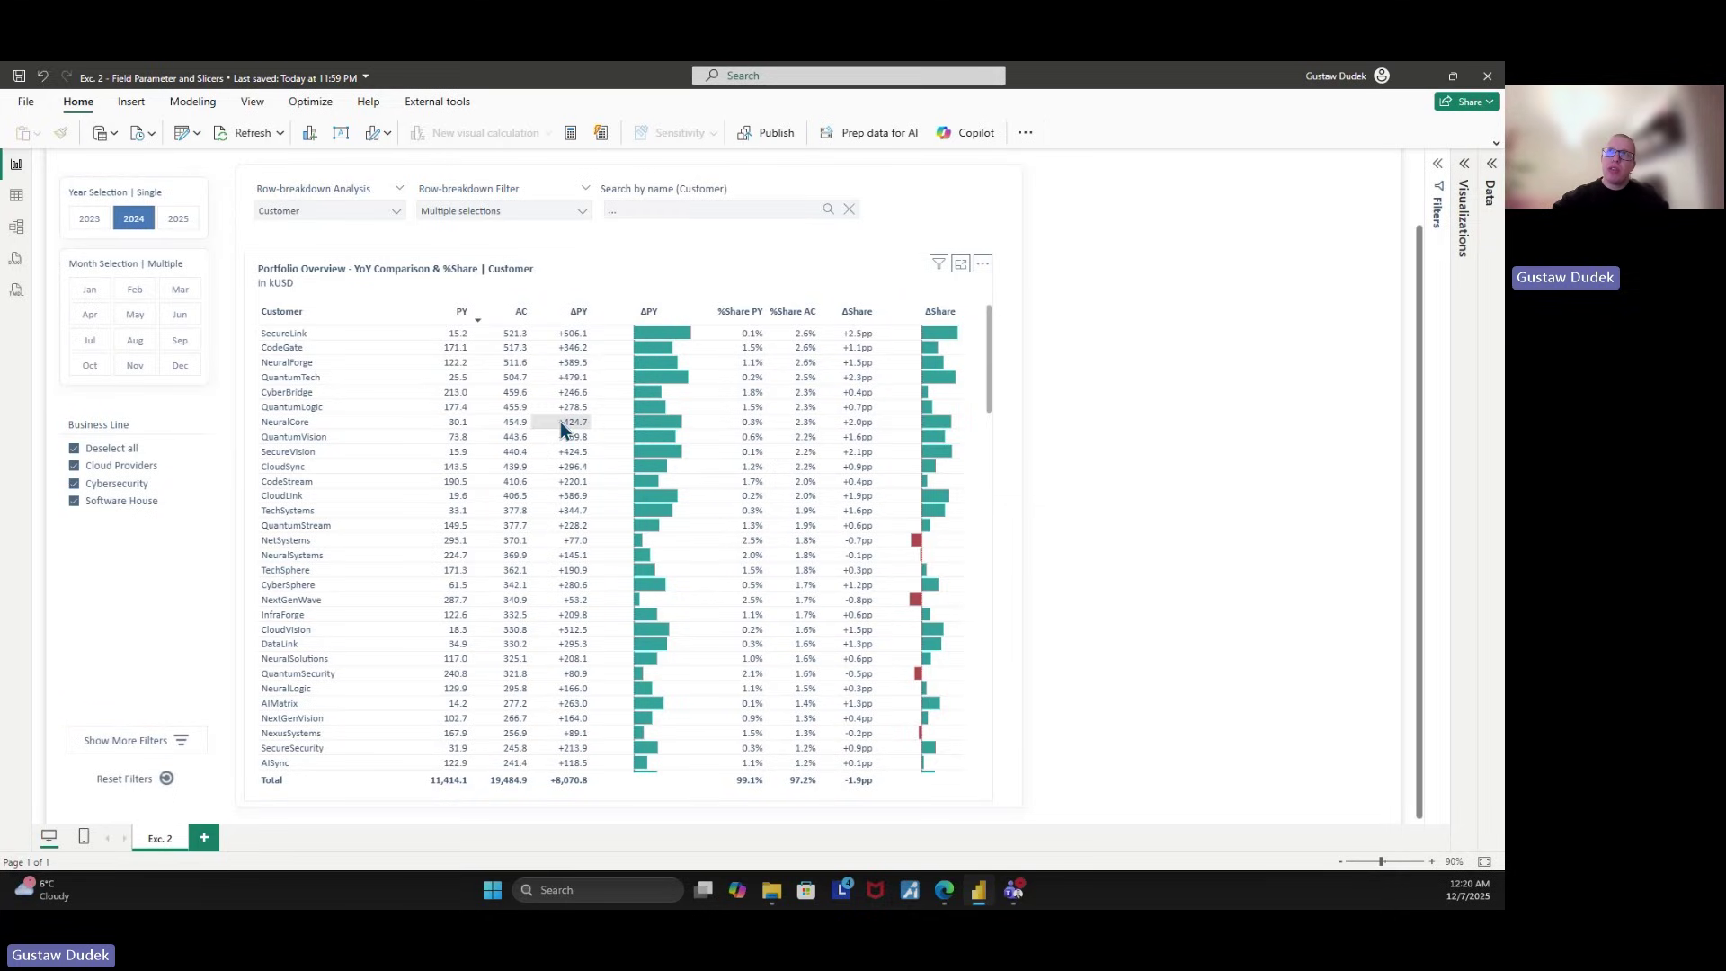
Include DataSystems again in the Row-breakdown Filter slicer and exclude it once more to compare the table's totals.
click(494, 216)
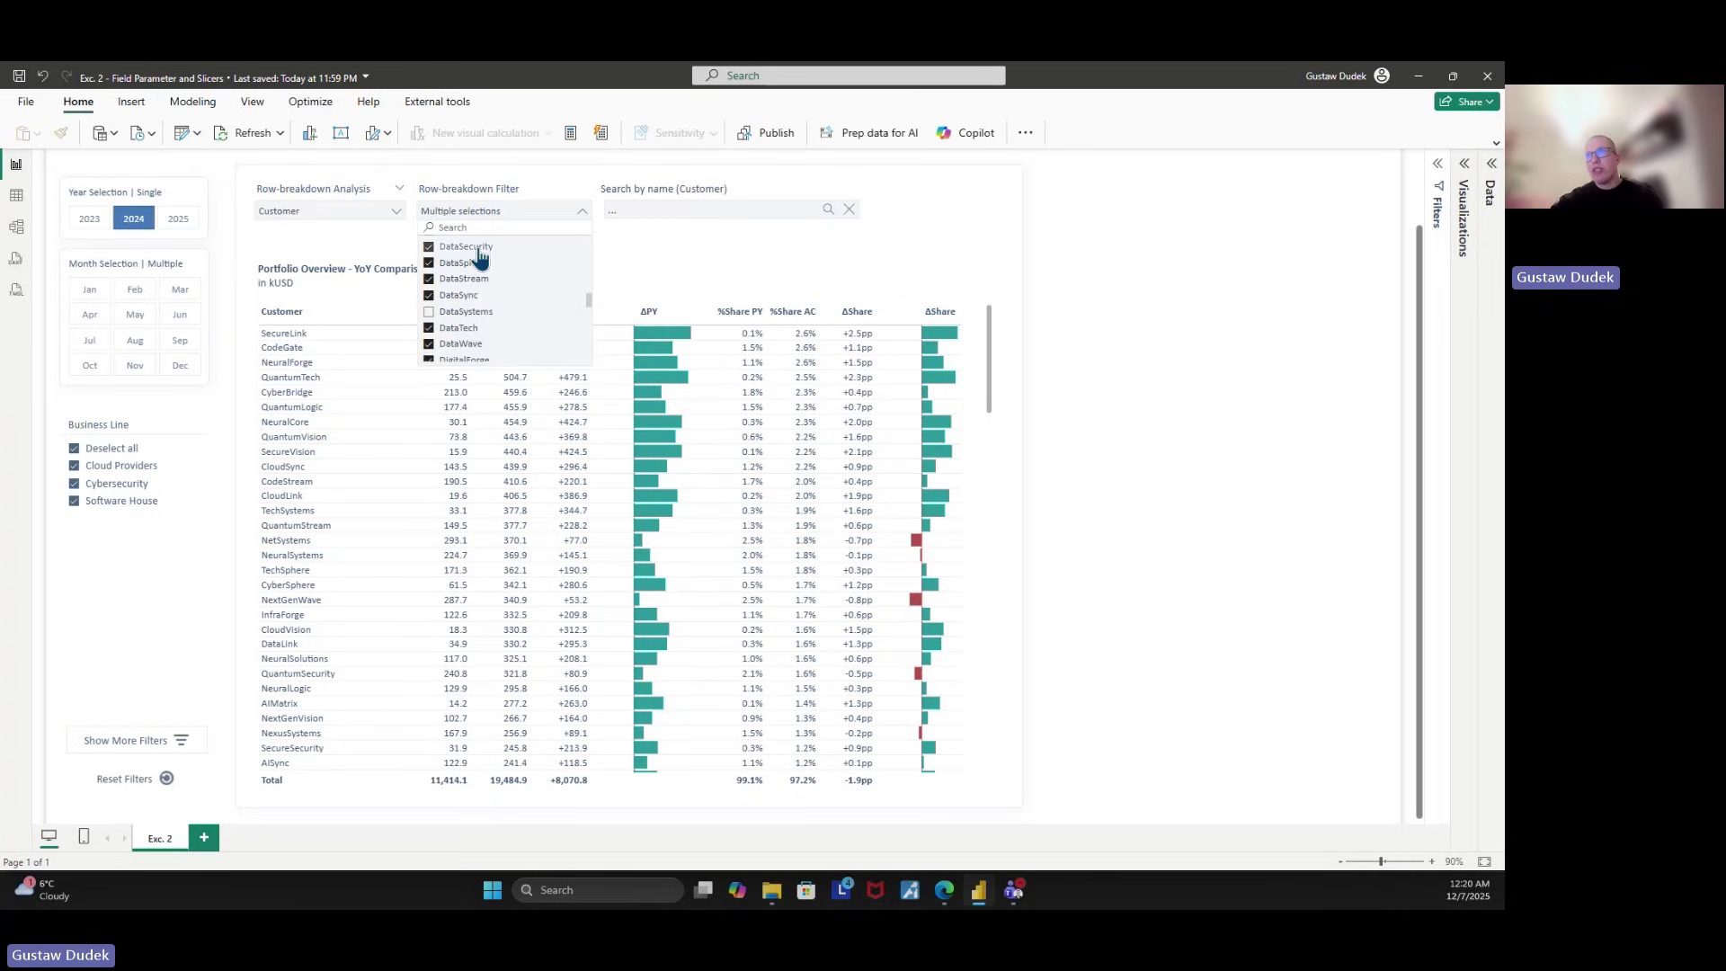
click(476, 318)
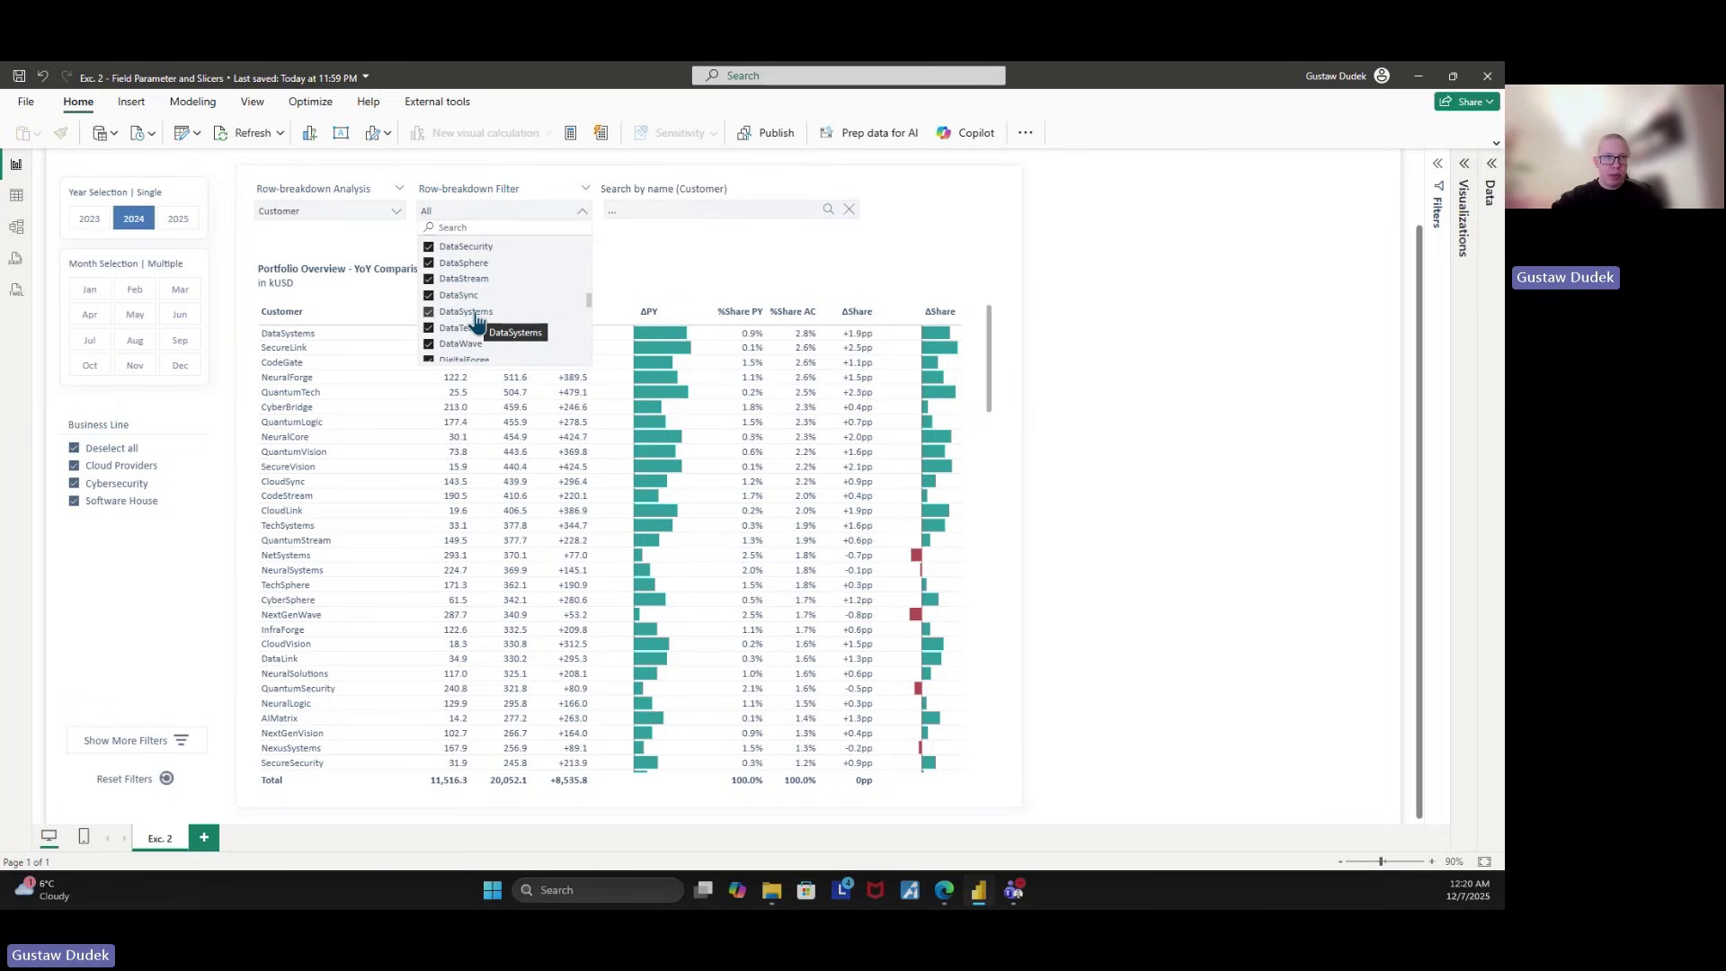
click(476, 319)
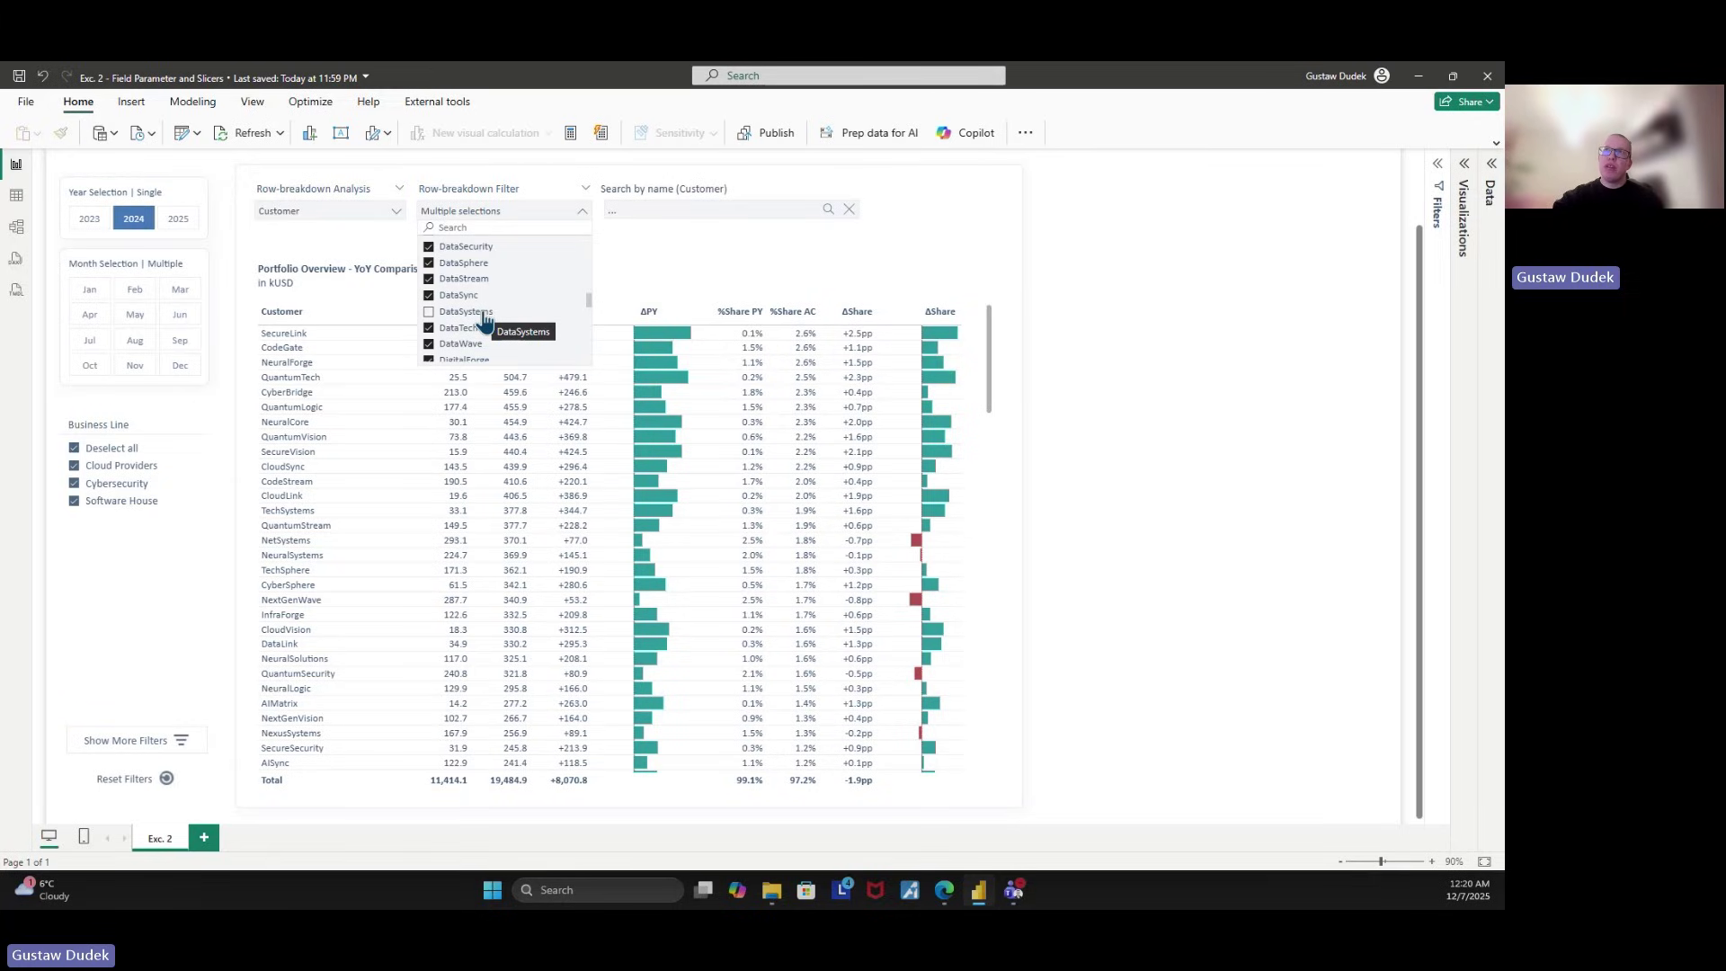
click(1158, 475)
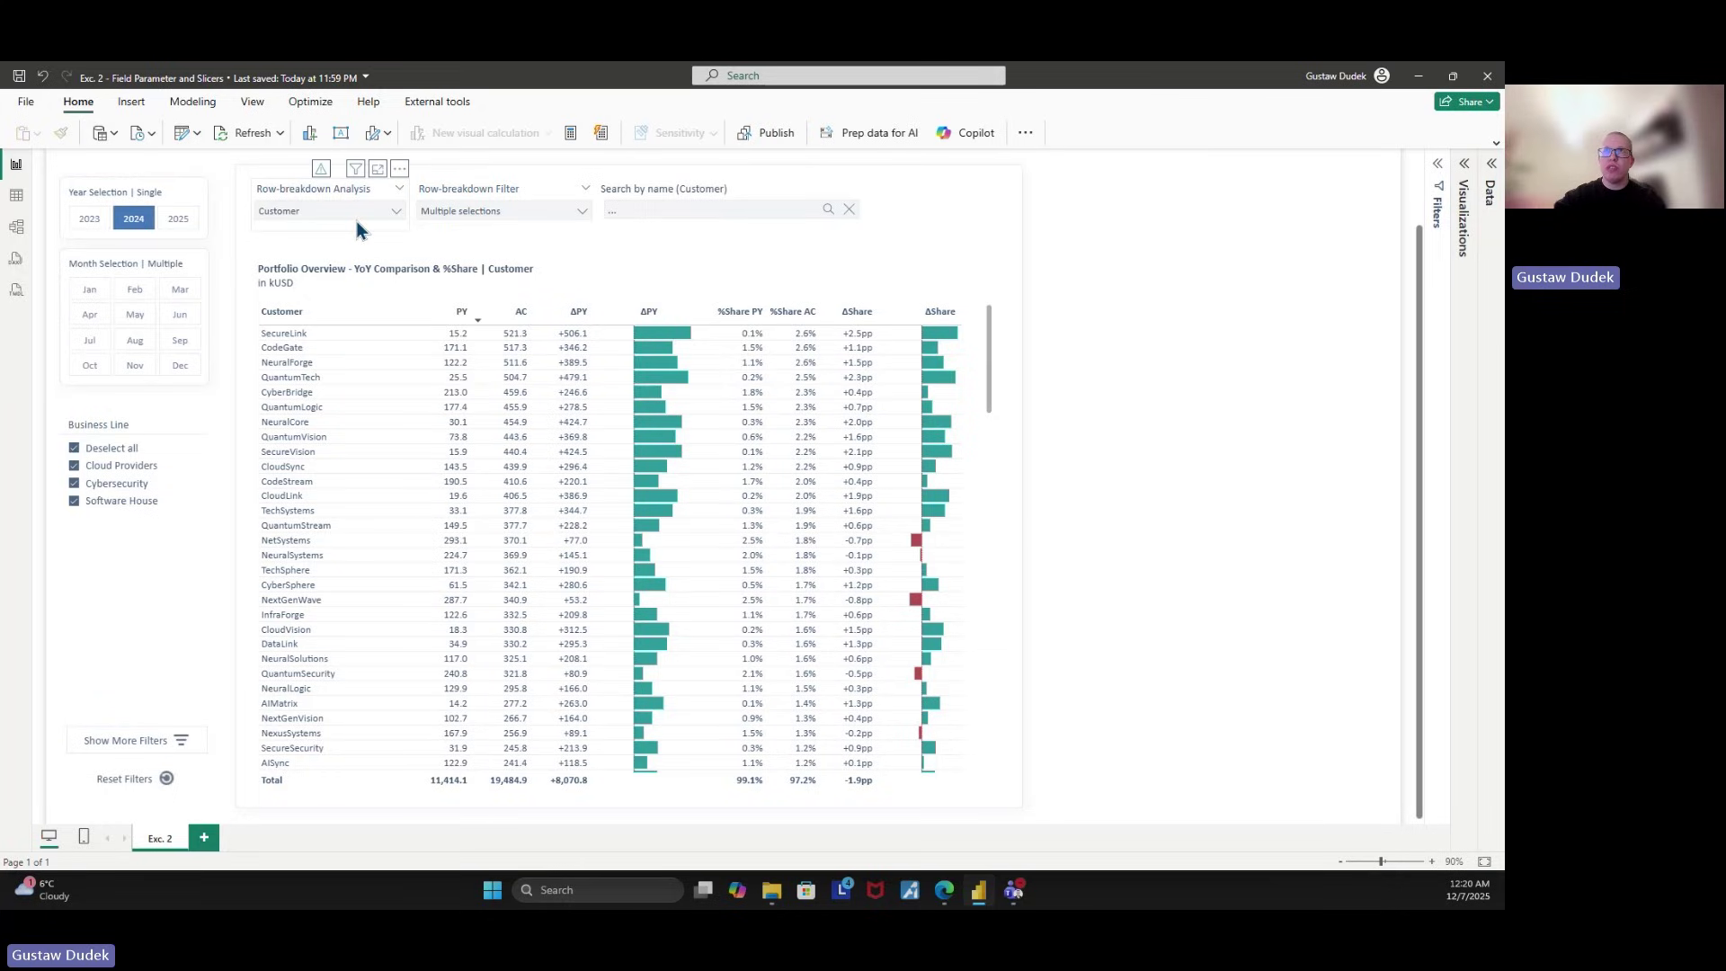
Check the Row-breakdown Analysis choices and clear all selections in the Row-breakdown Filter slicer.
click(325, 219)
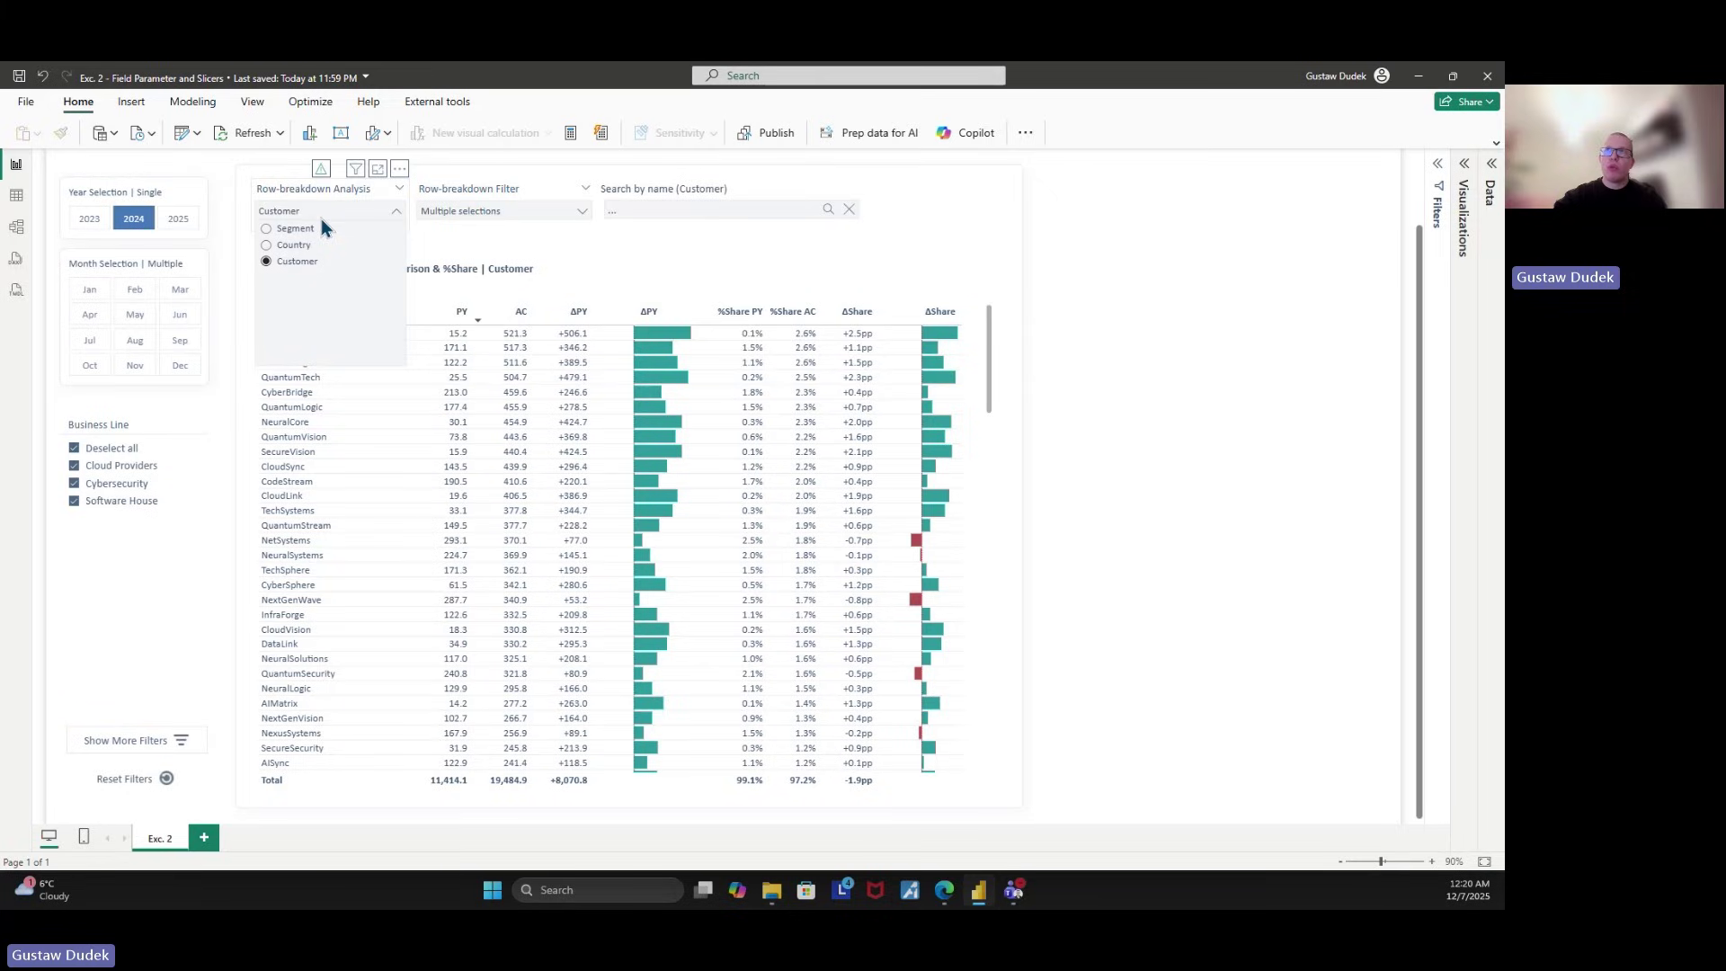
click(462, 191)
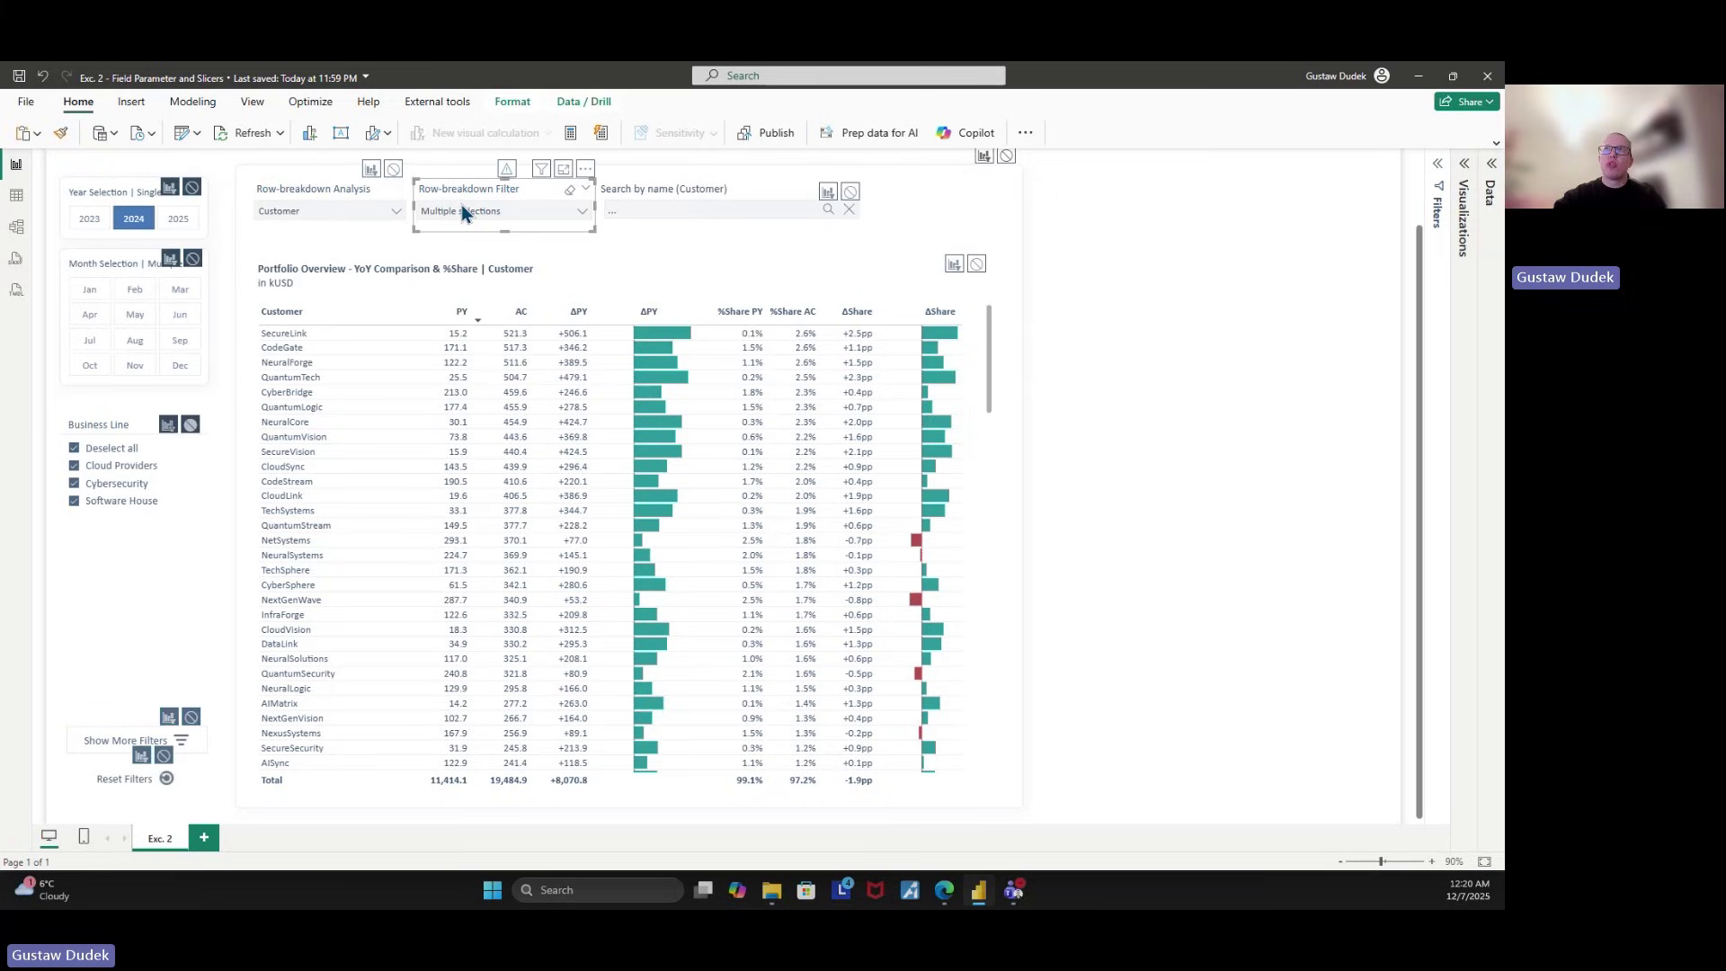
click(462, 211)
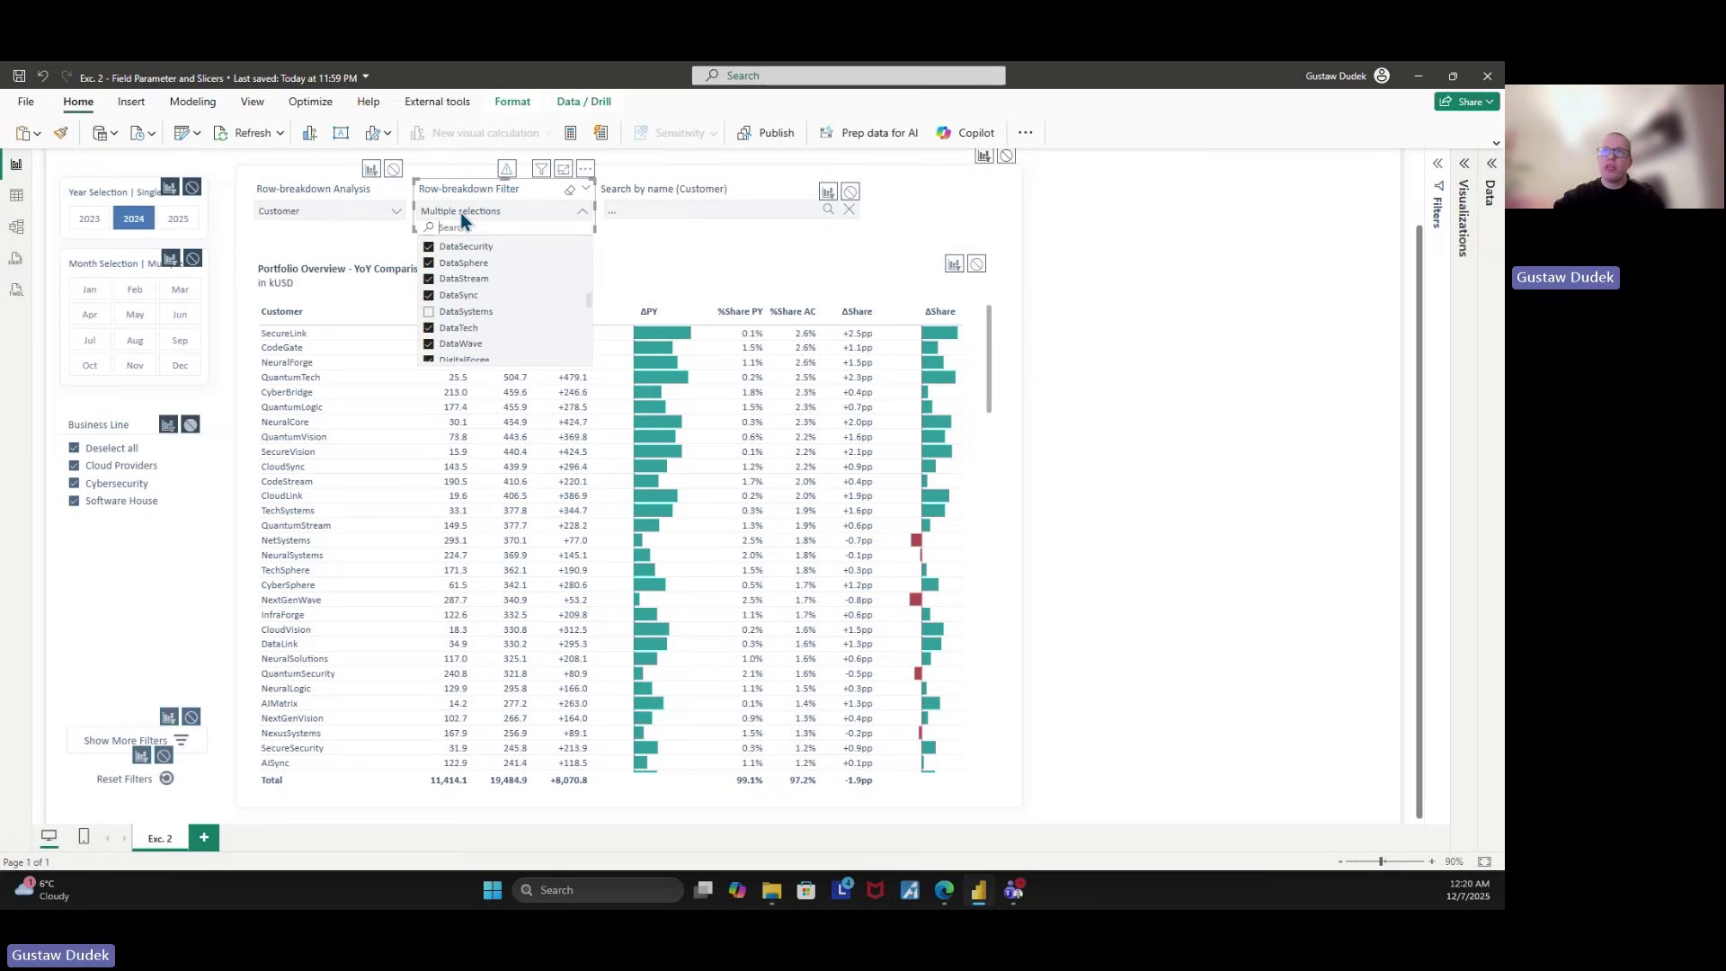
click(573, 198)
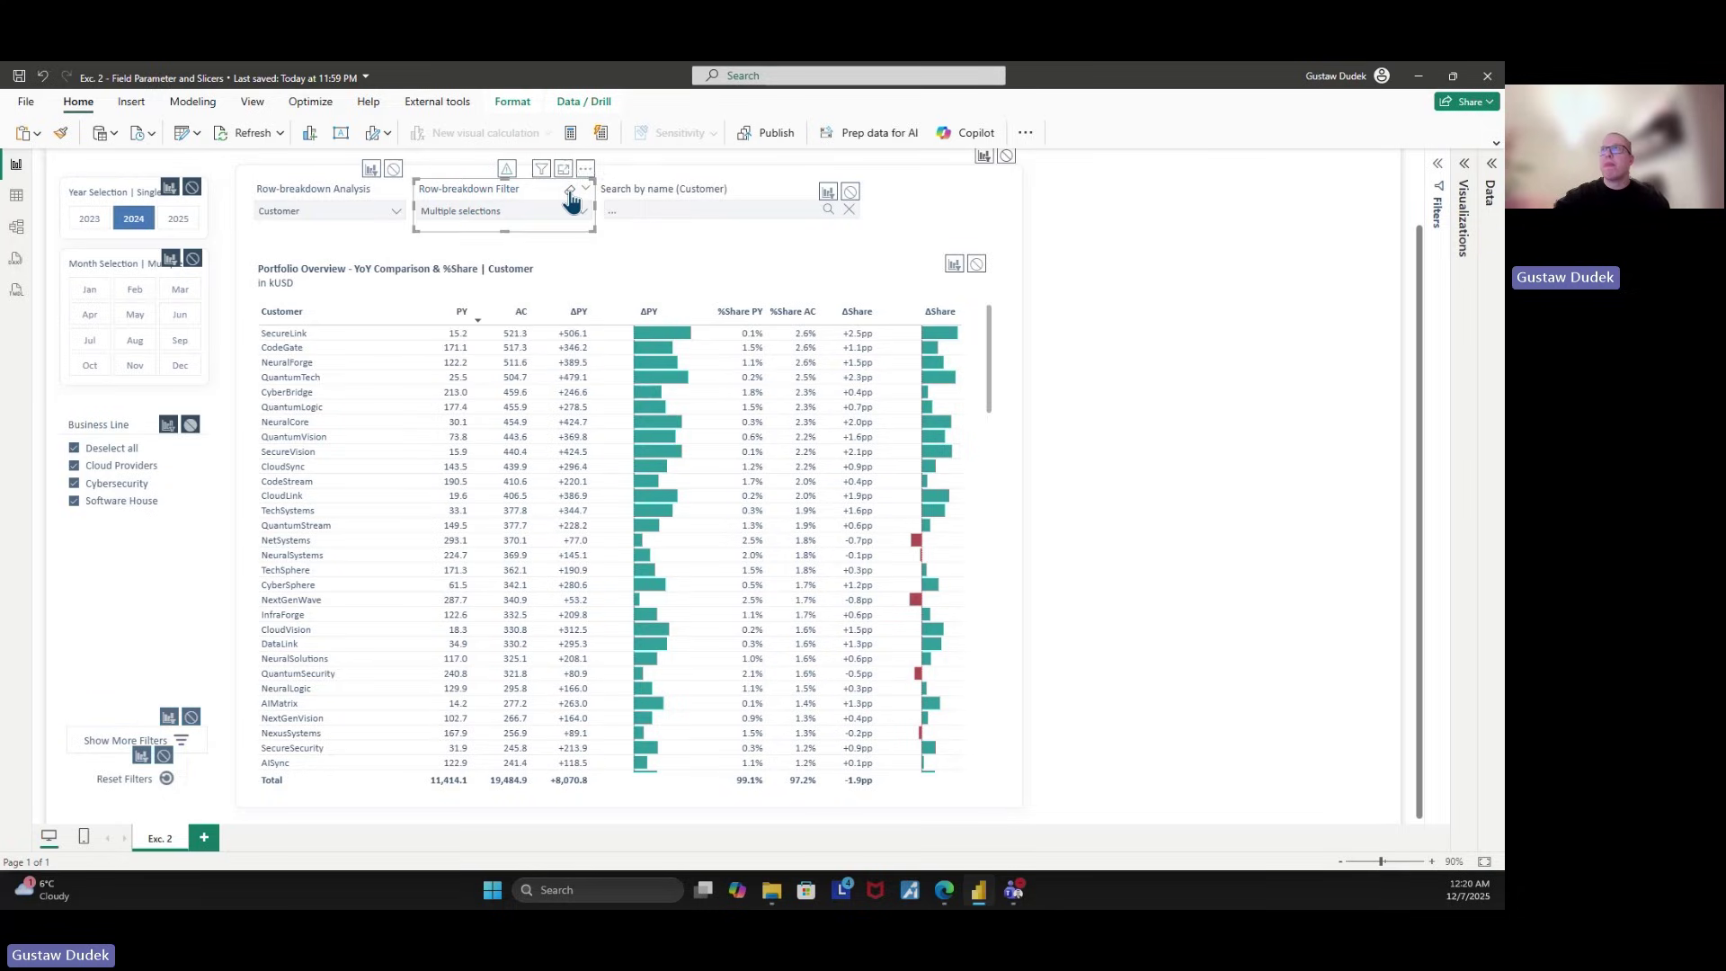
click(571, 194)
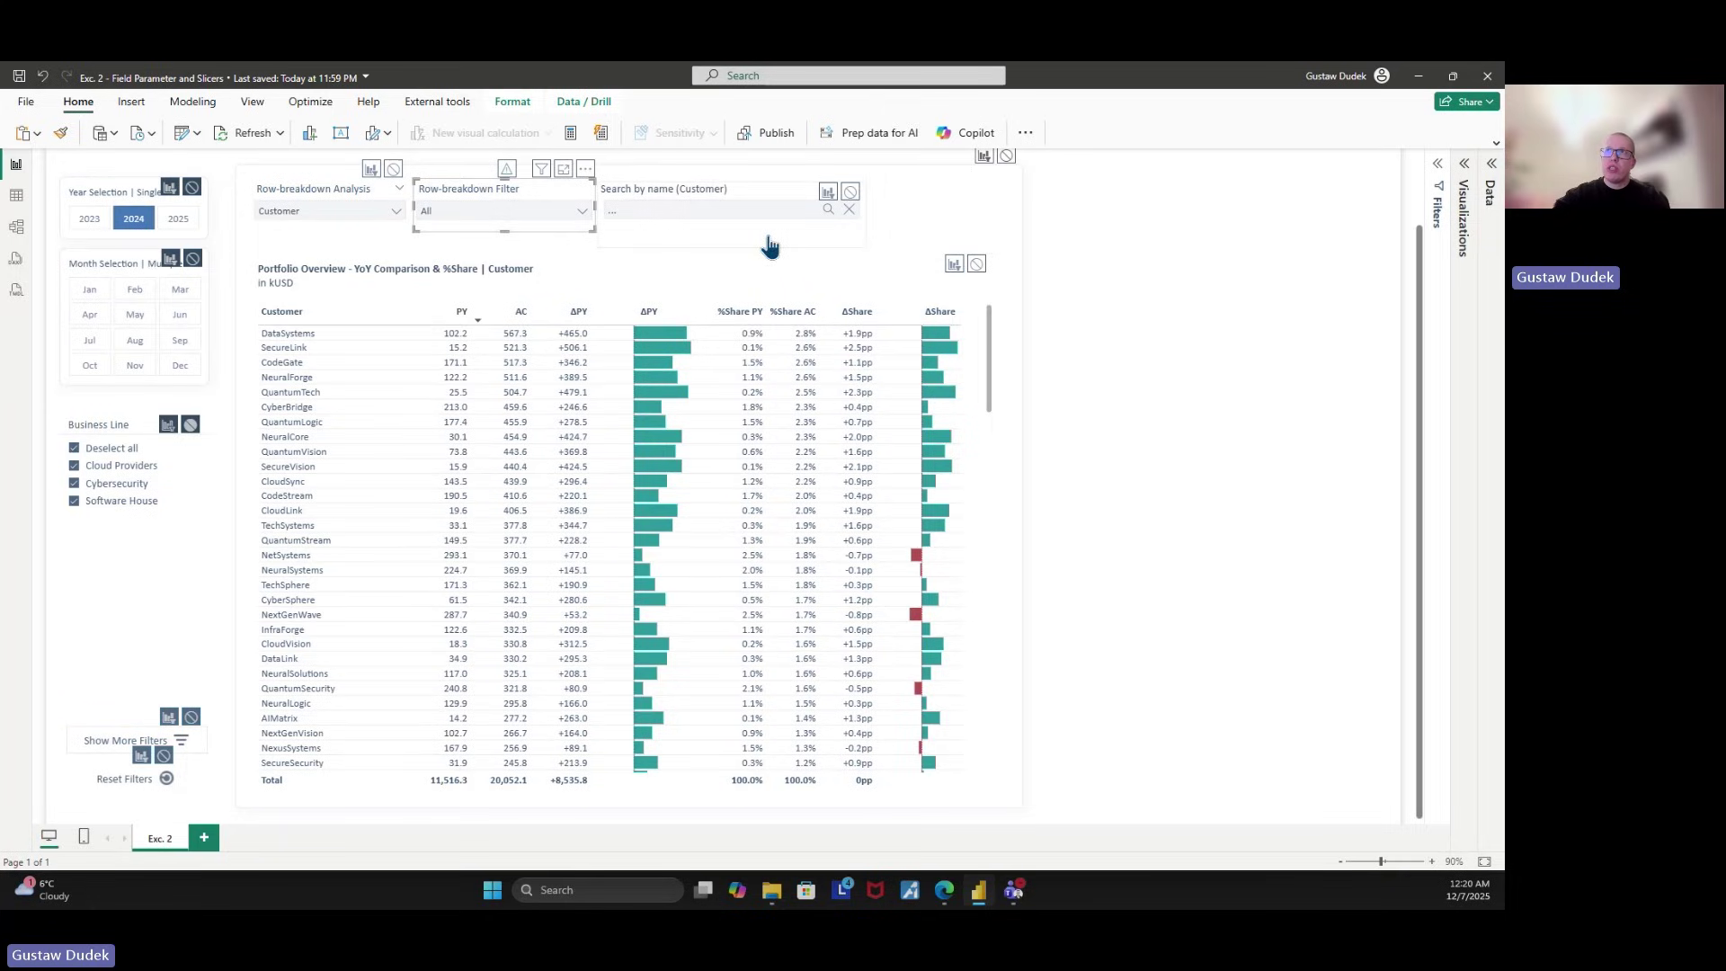
Check which field feeds the Search by name slicer and which feeds the Row-breakdown Filter slicer.
click(654, 199)
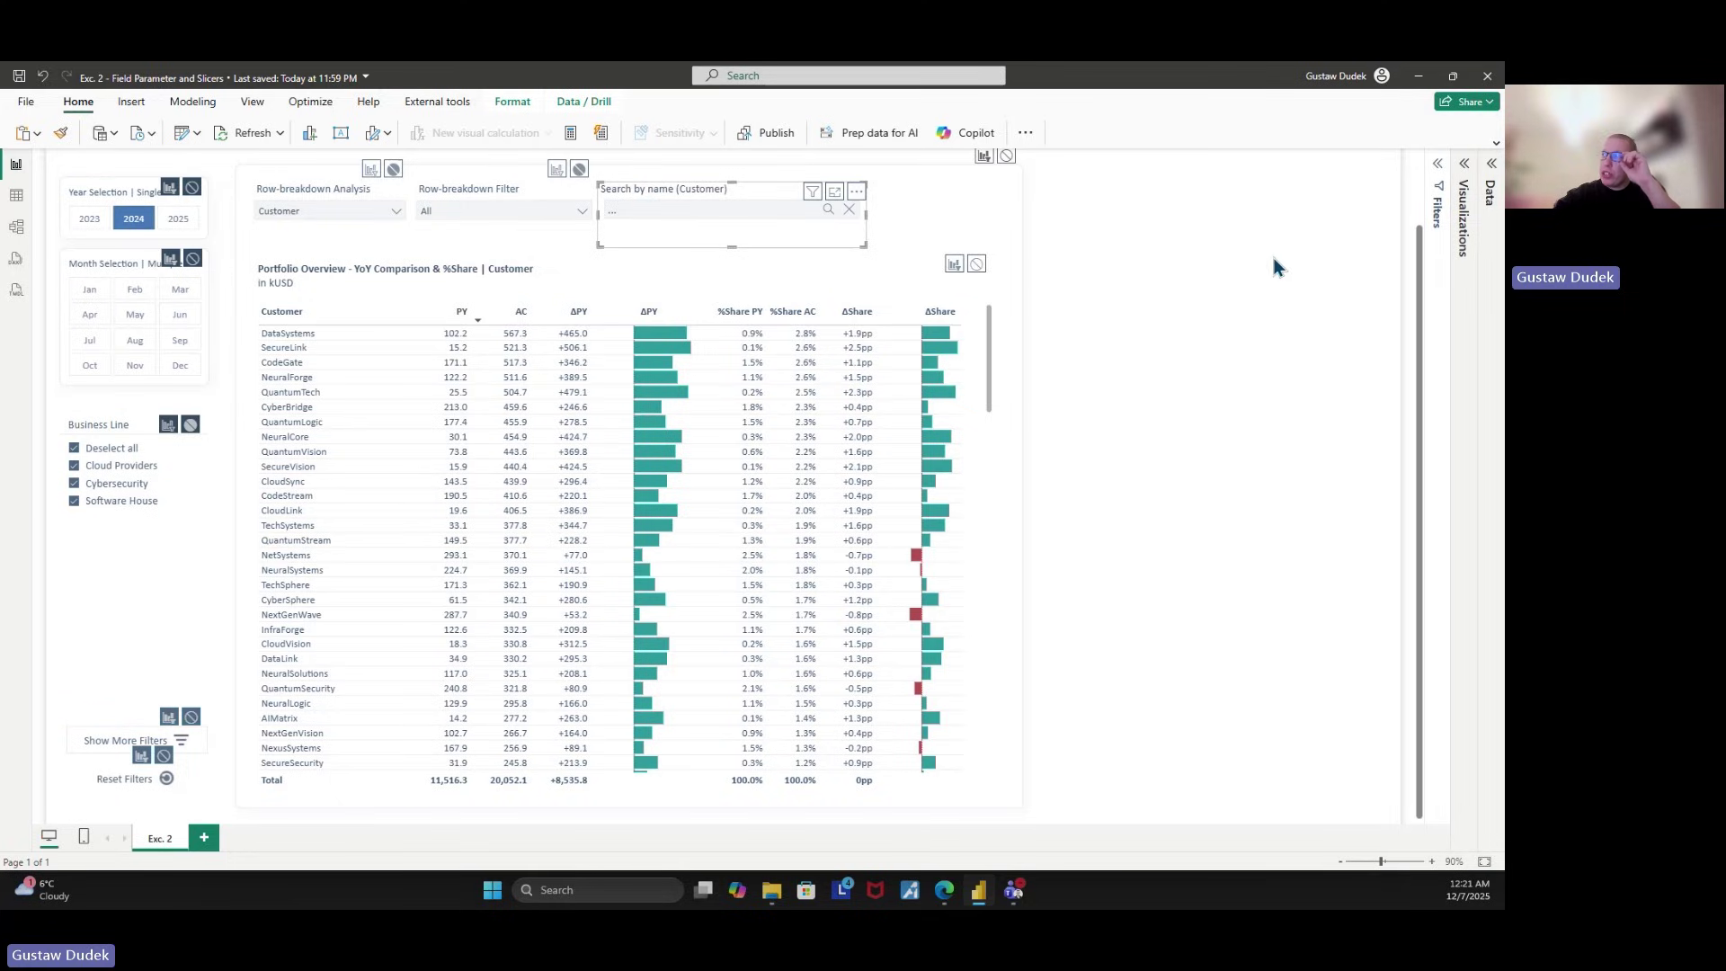
click(1464, 230)
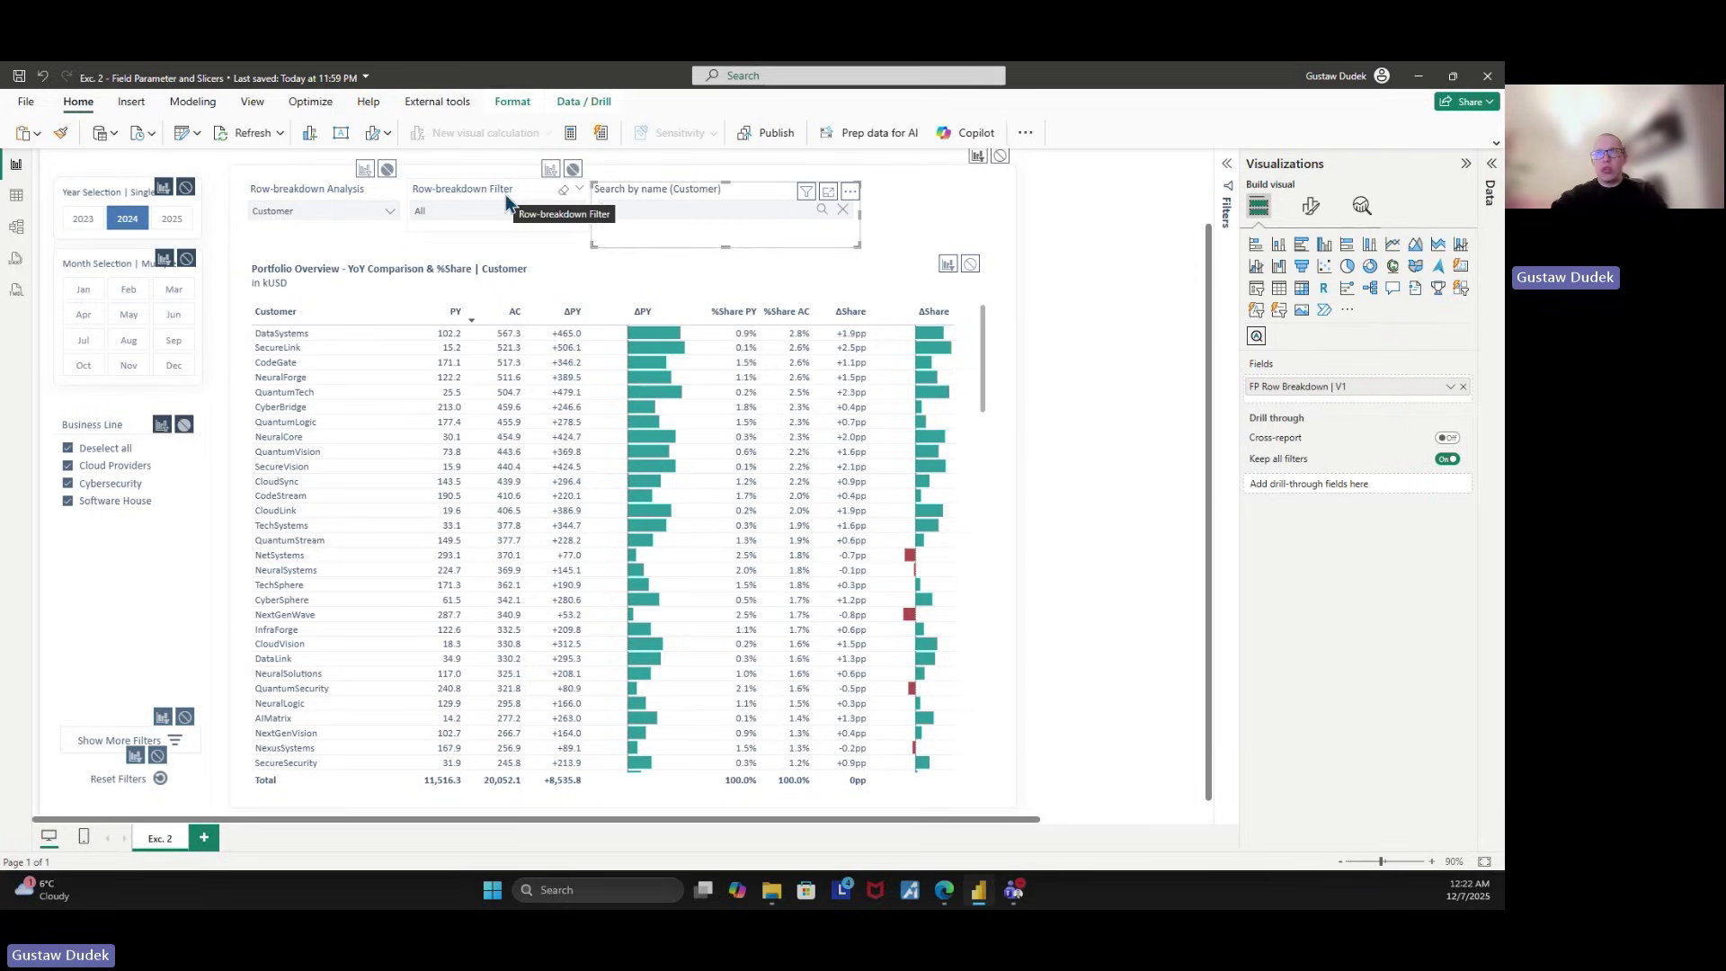
click(452, 212)
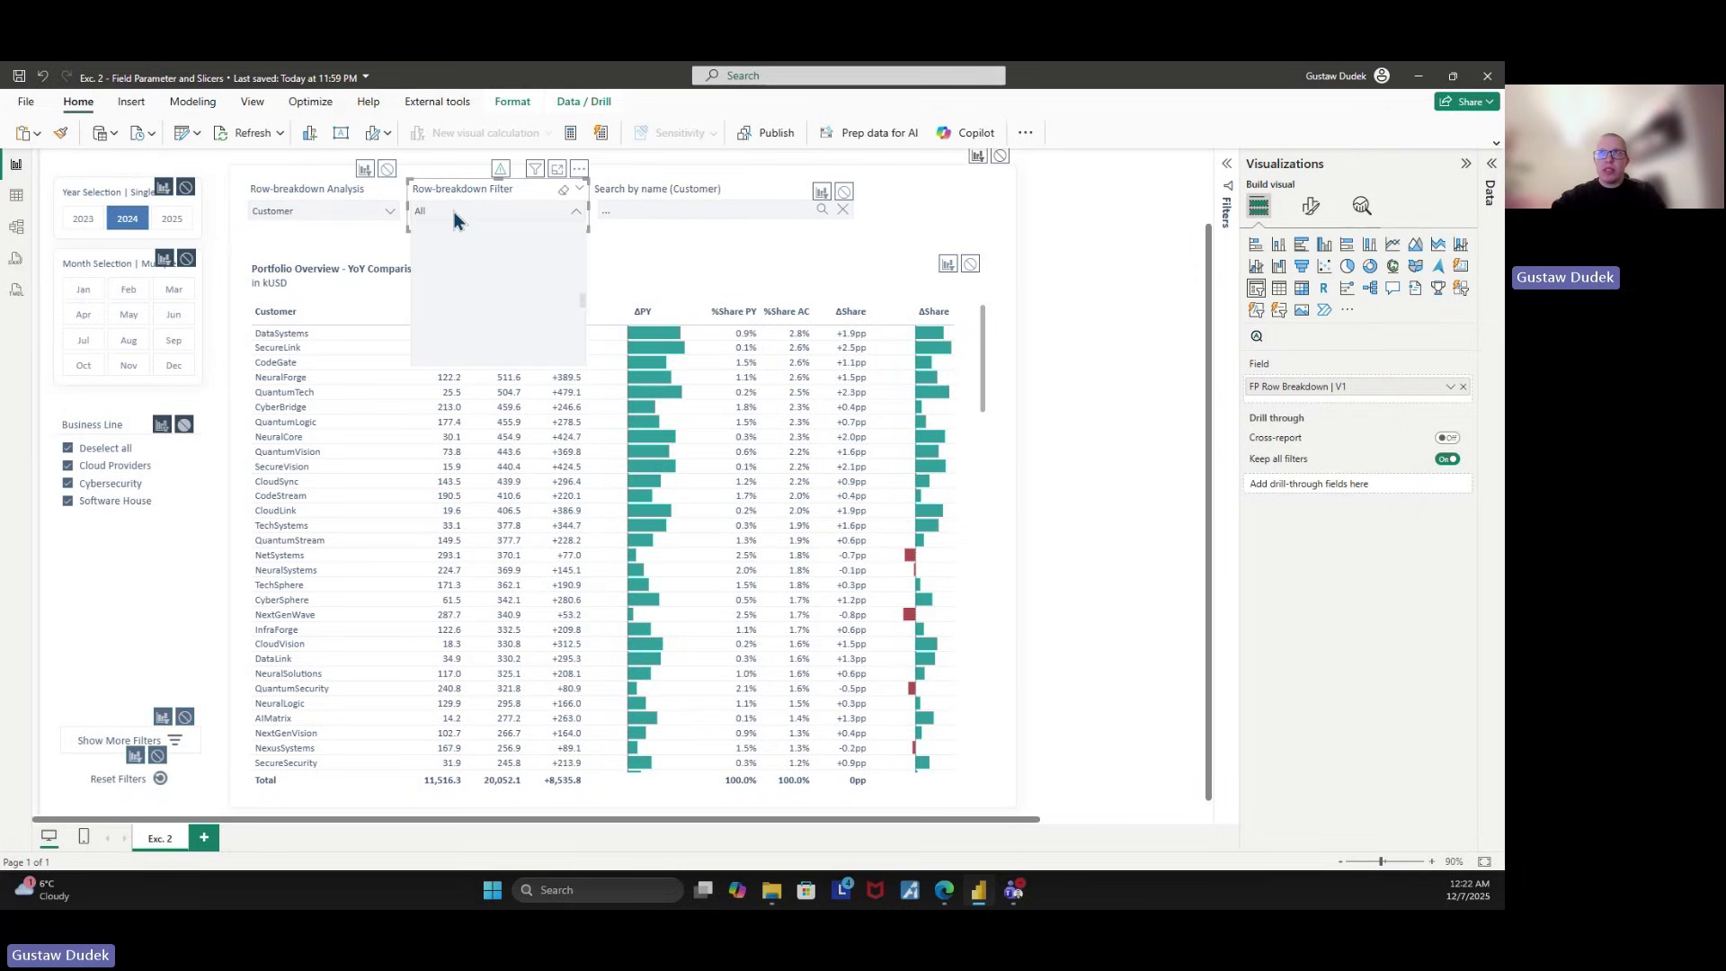
click(505, 192)
click(654, 189)
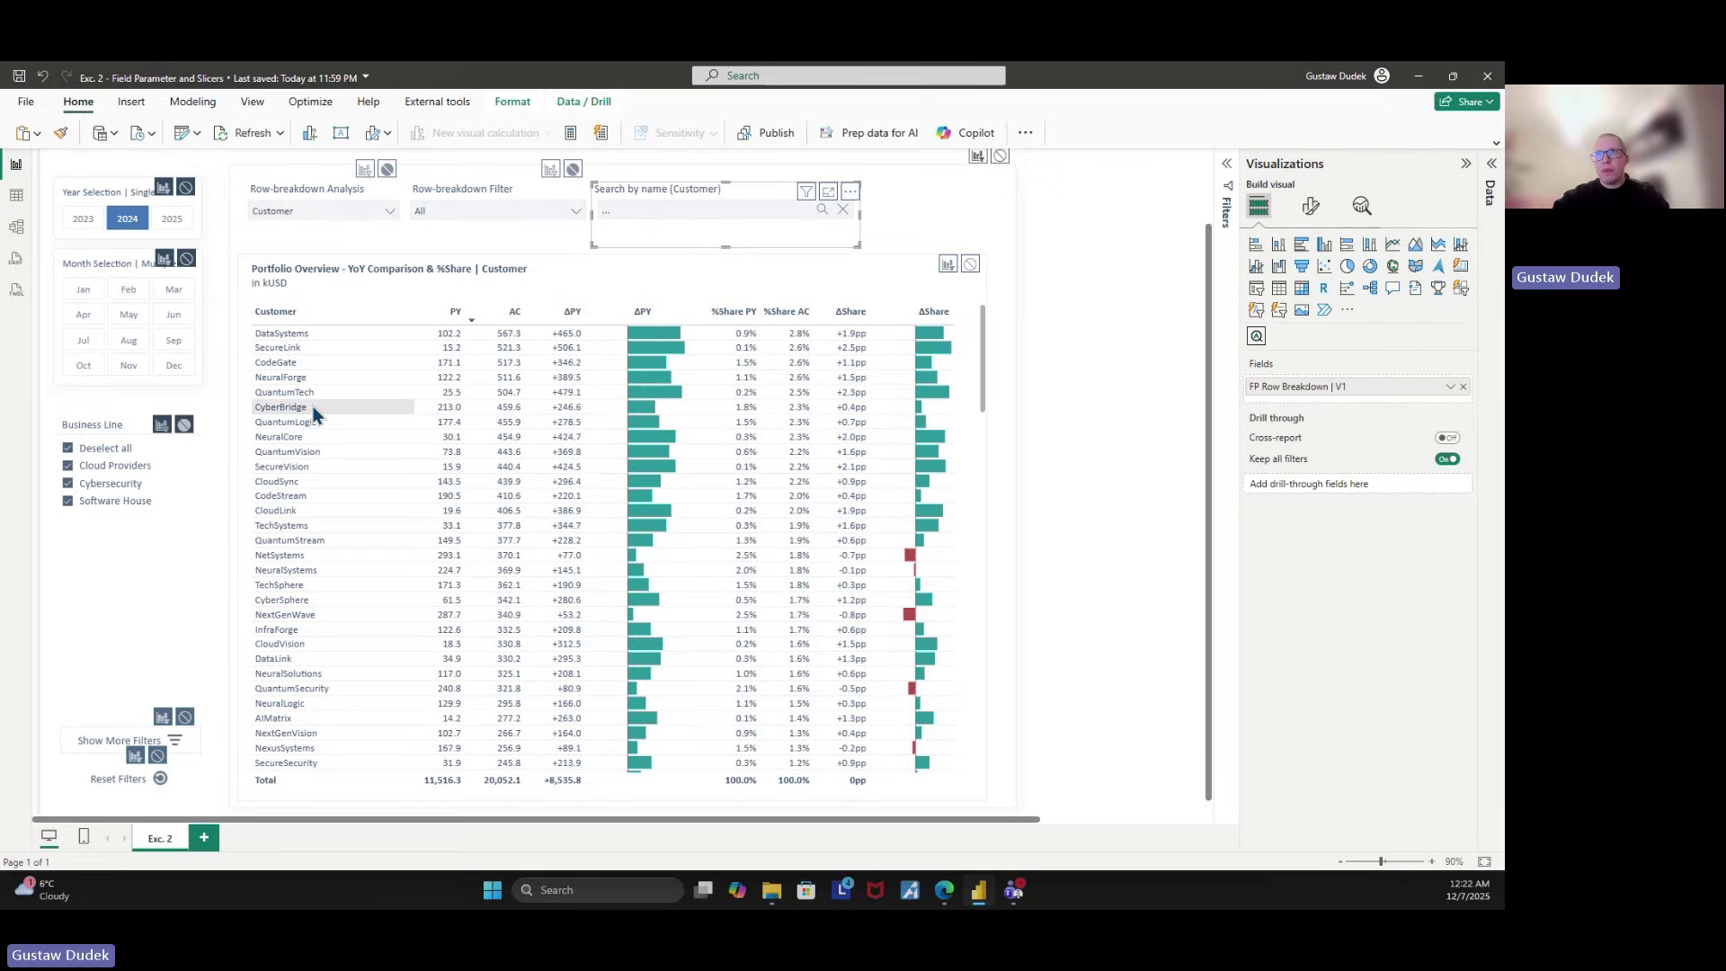
Search the customers by name for "tech", then narrow the search to "codetech".
click(662, 212)
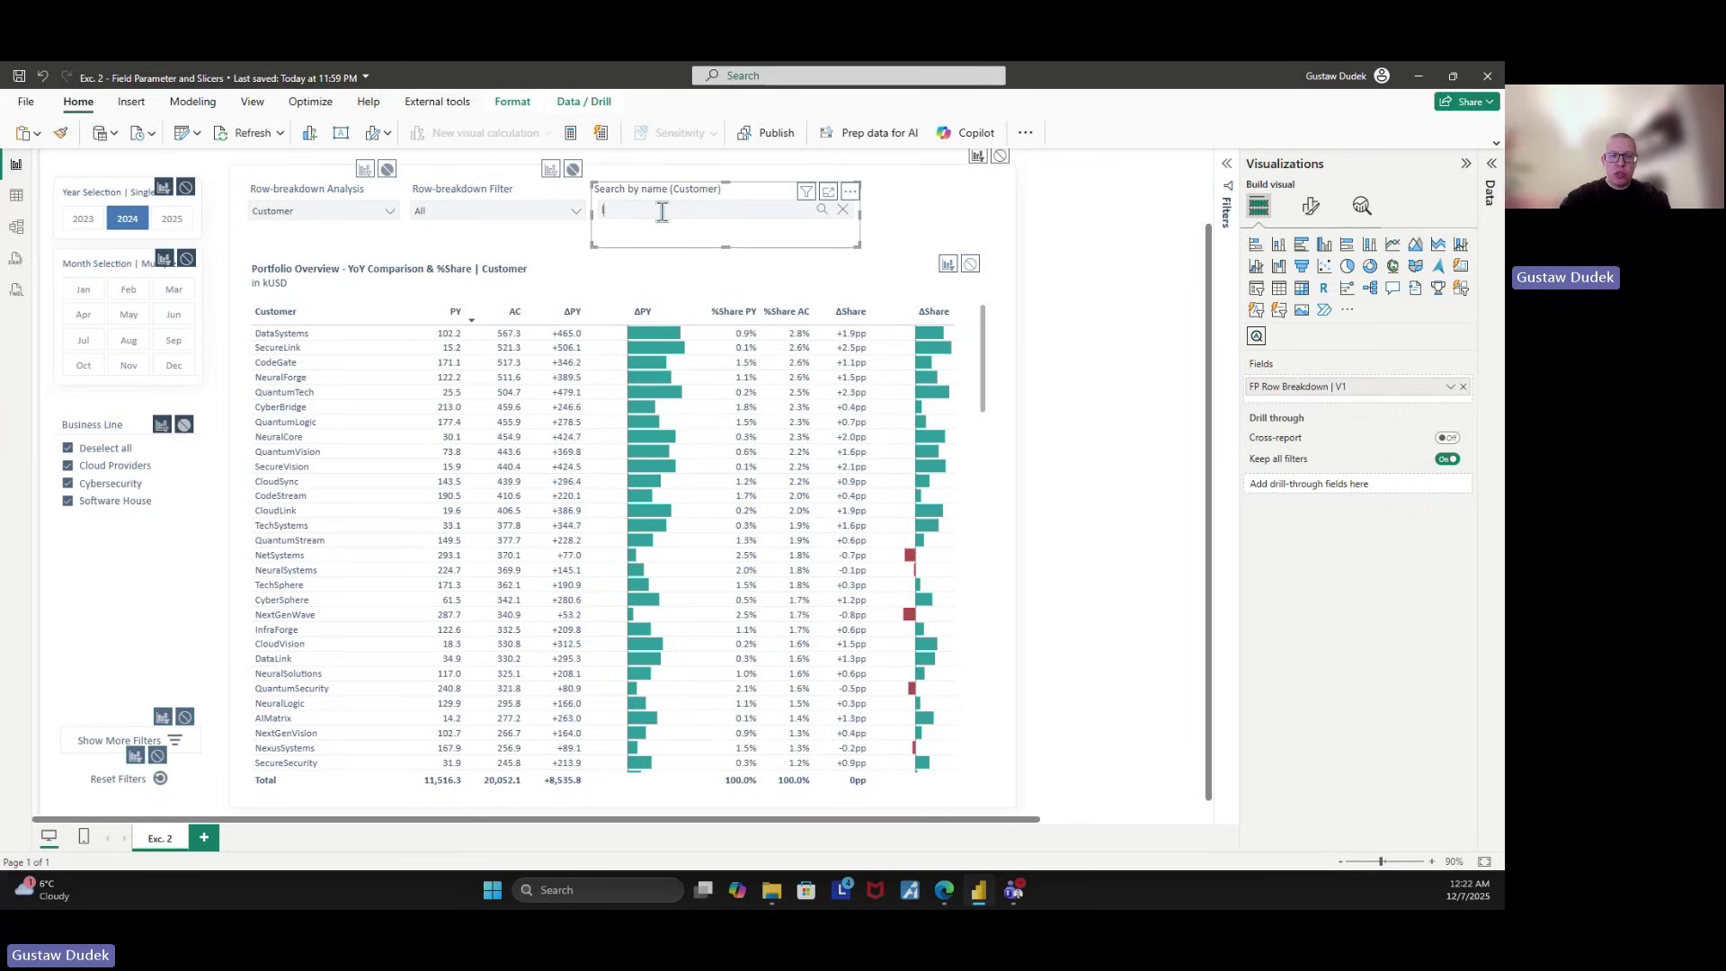
text(tech)
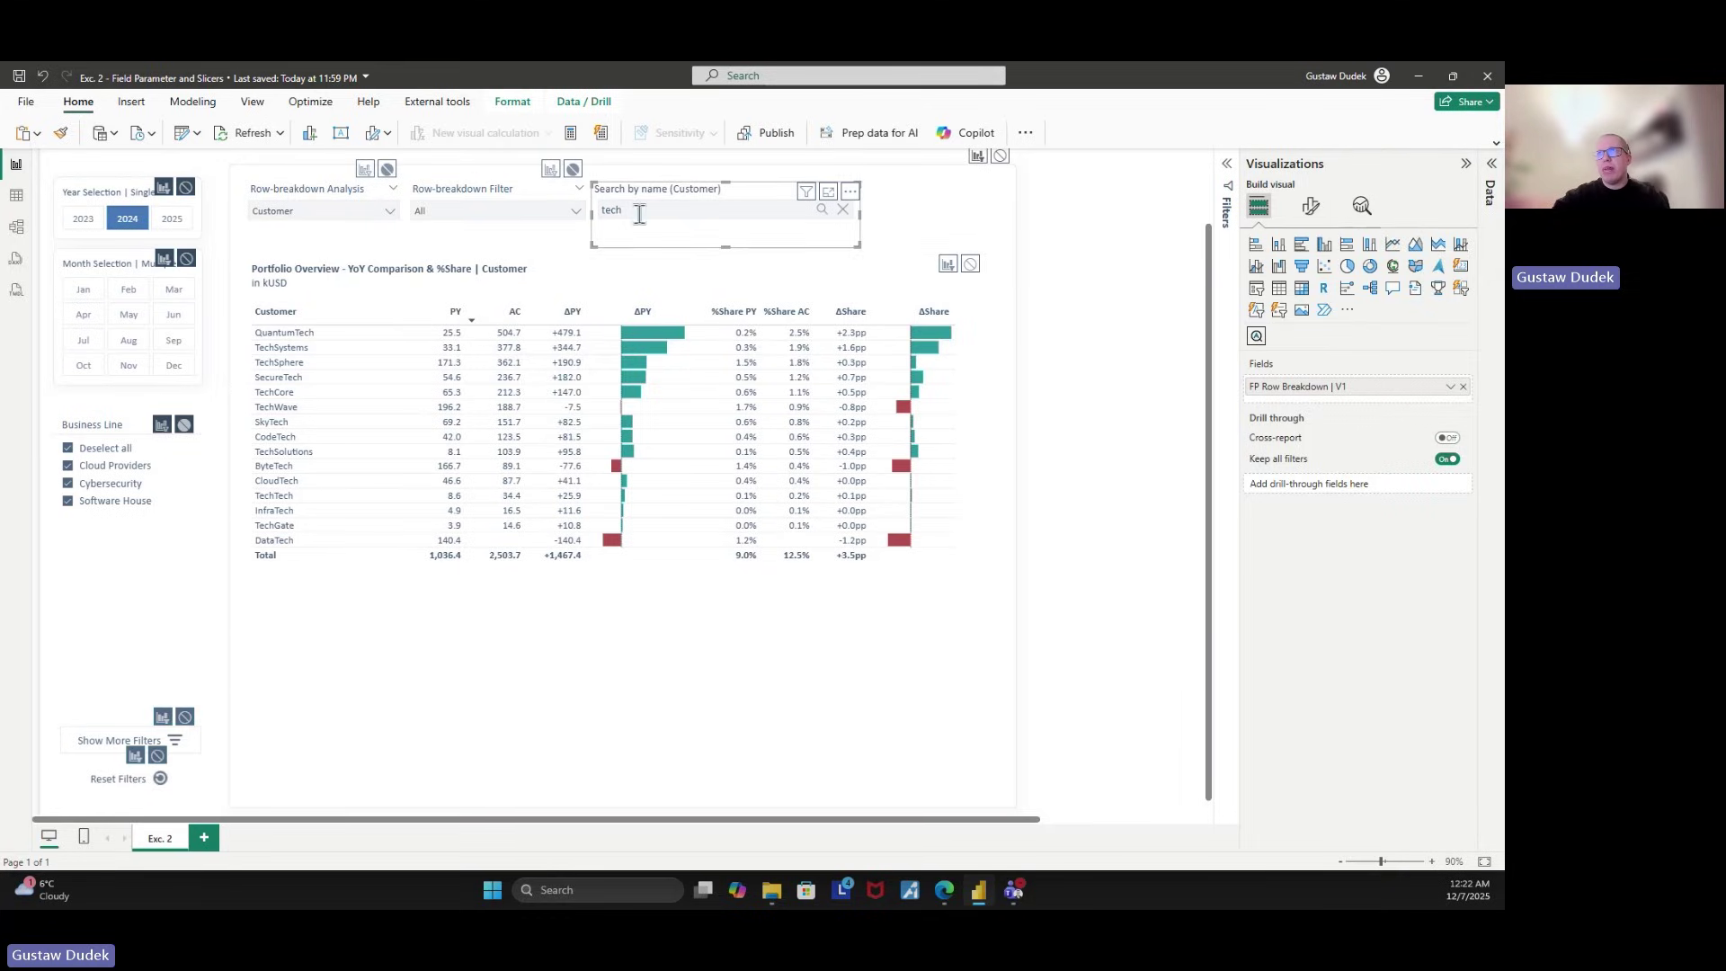
double_click(611, 209)
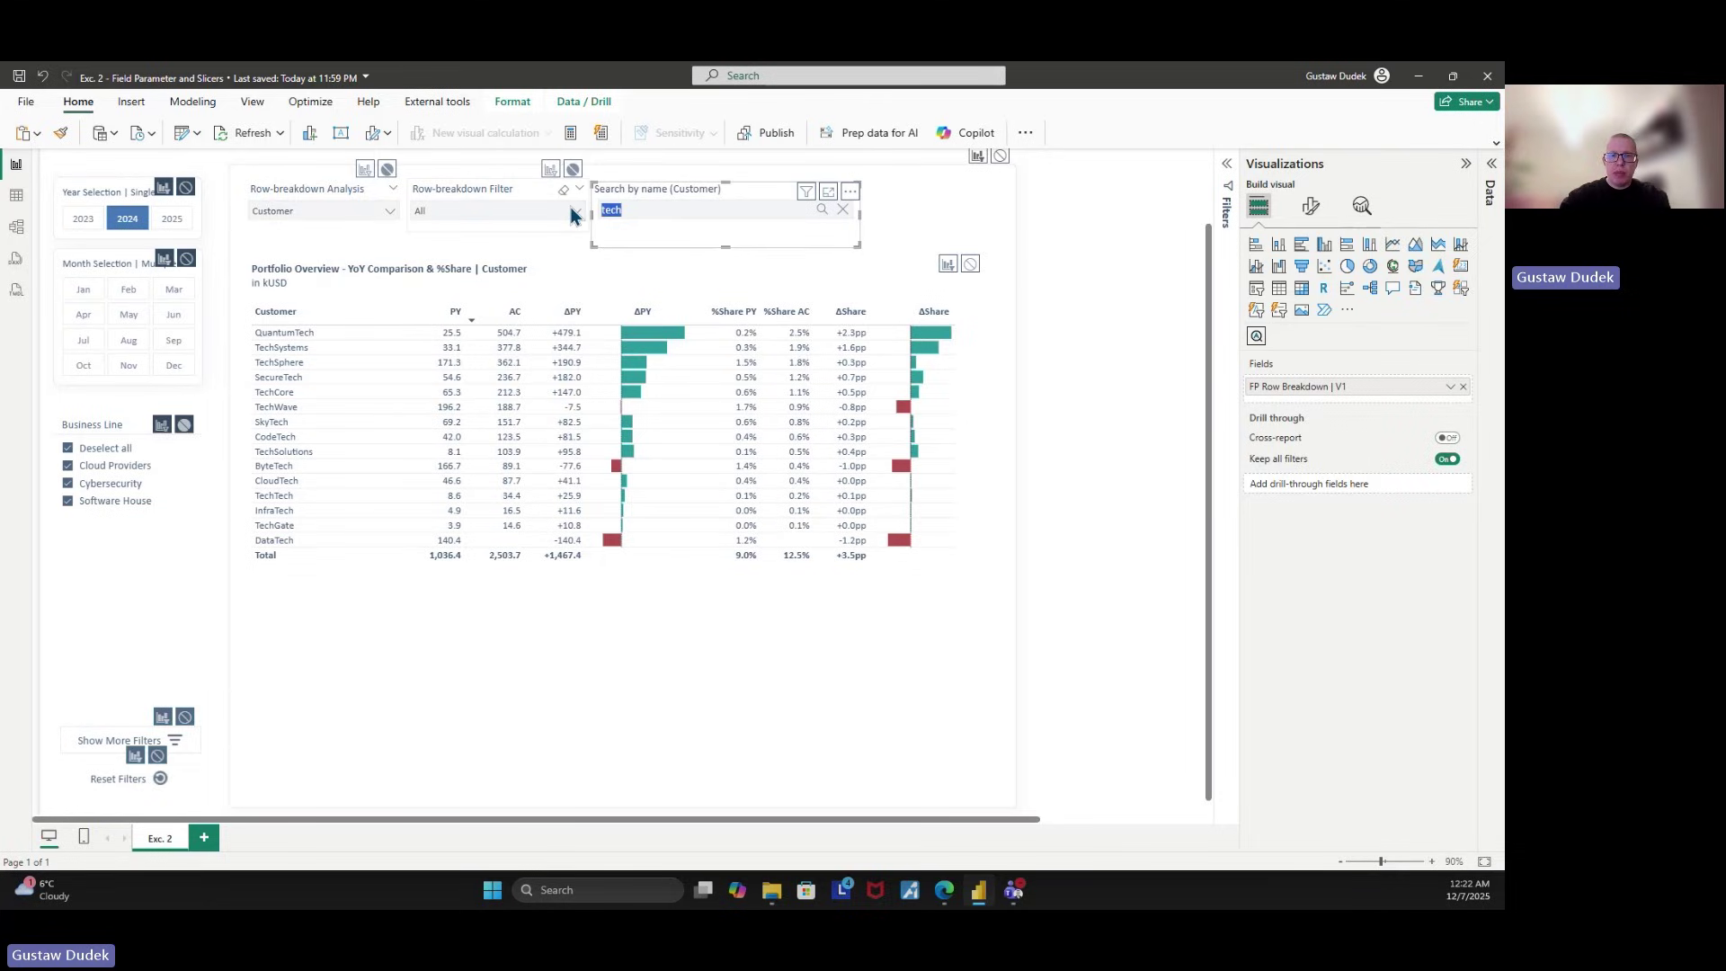
text(codetech)
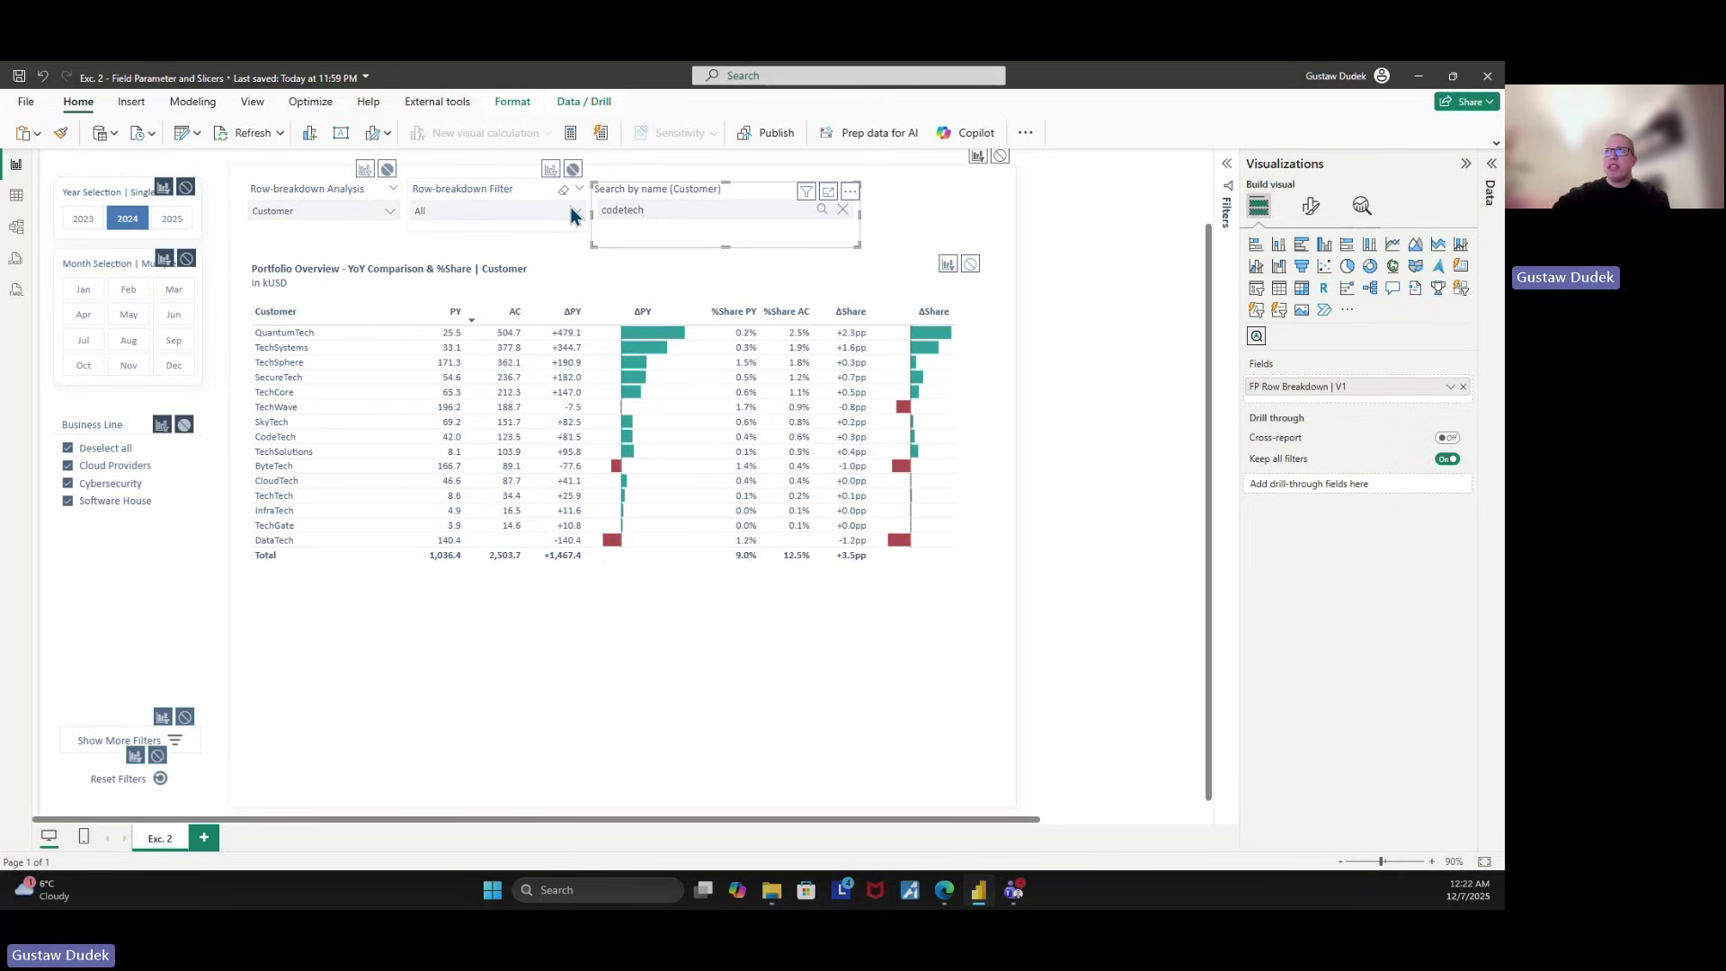
key(Return)
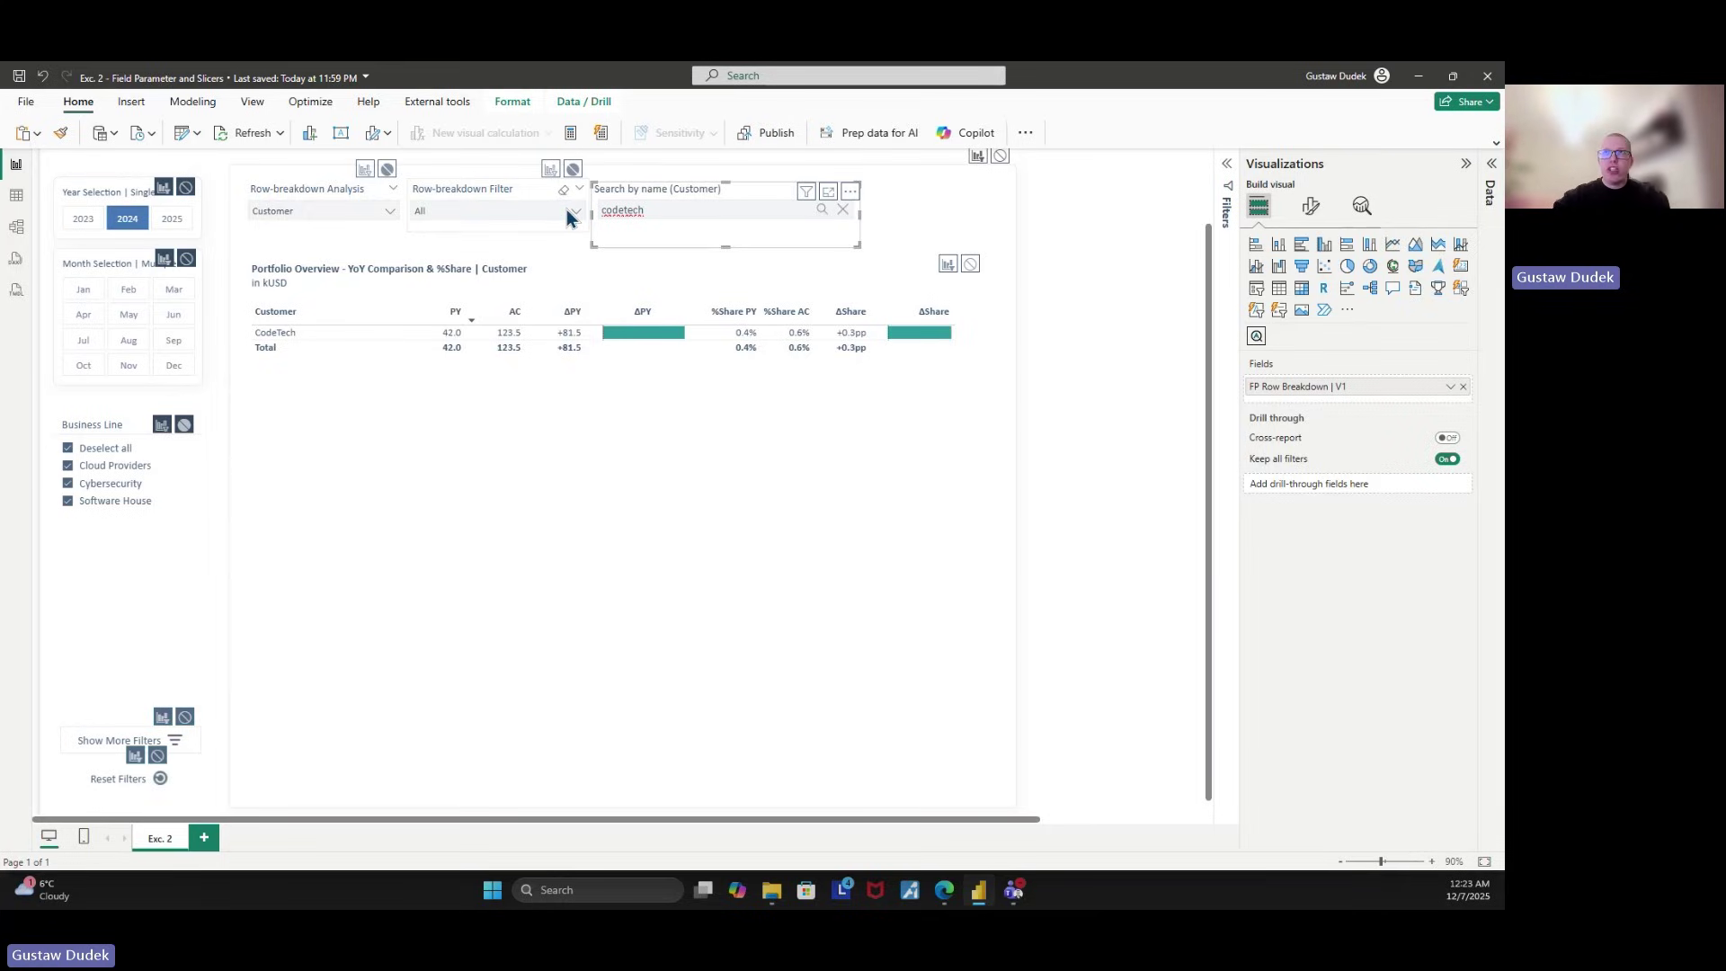
Clear the customer name search and deselect all visuals on the page.
click(691, 424)
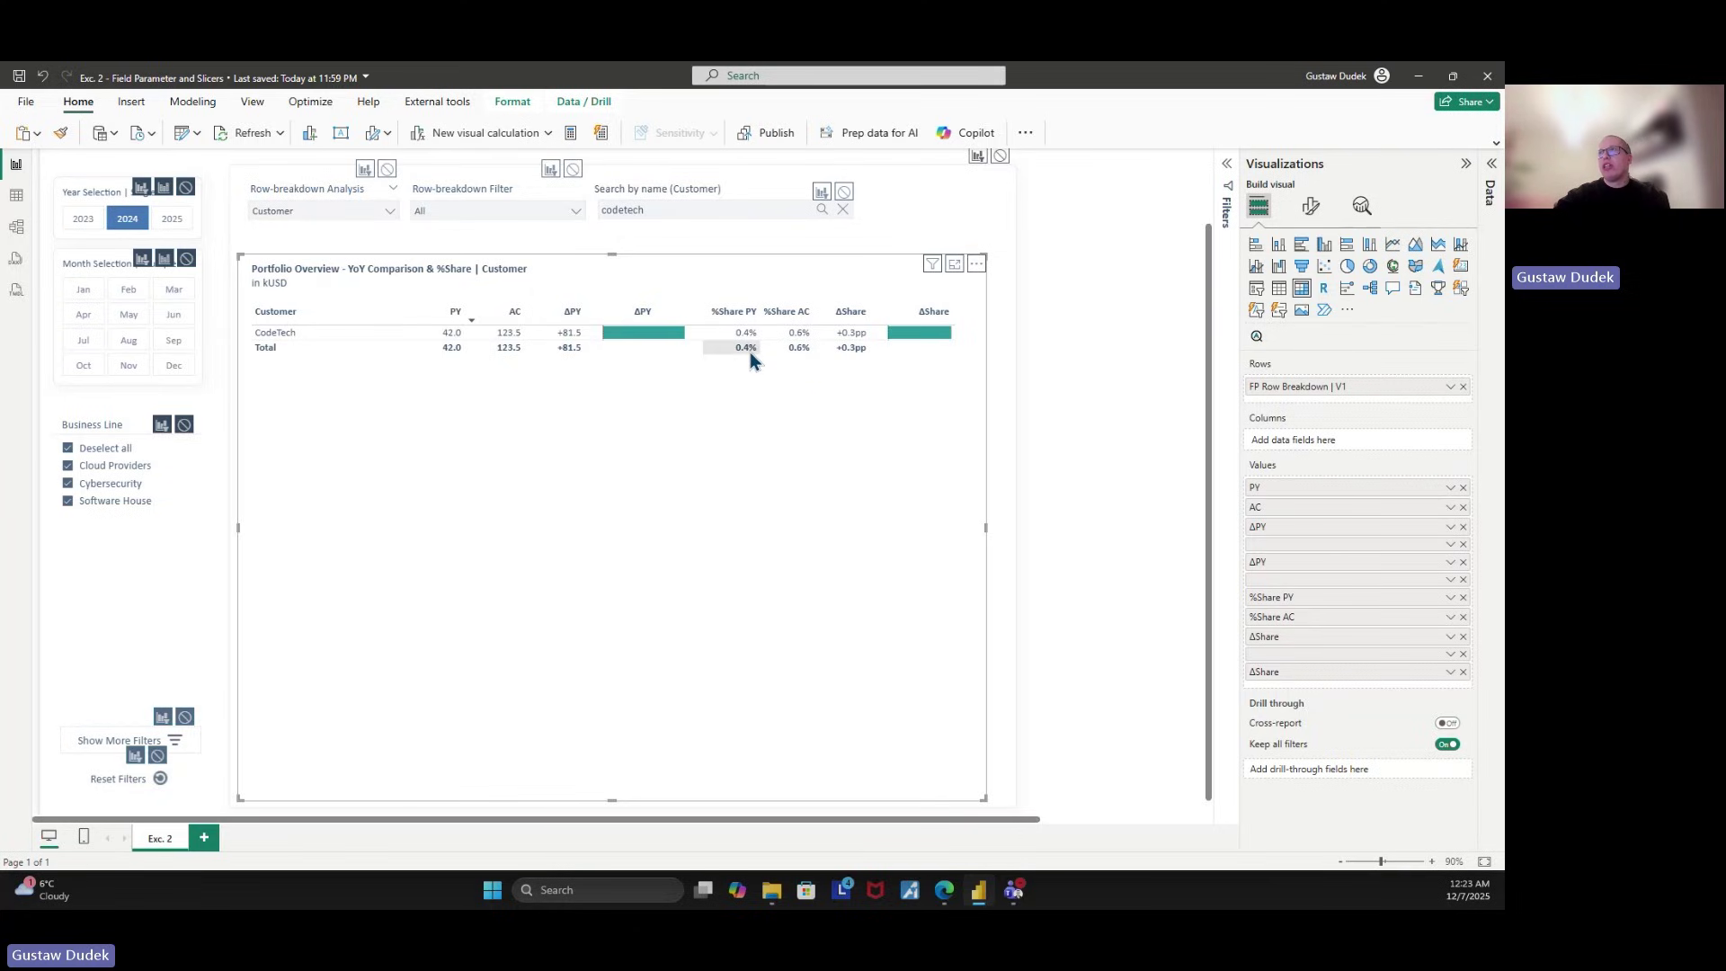
click(842, 208)
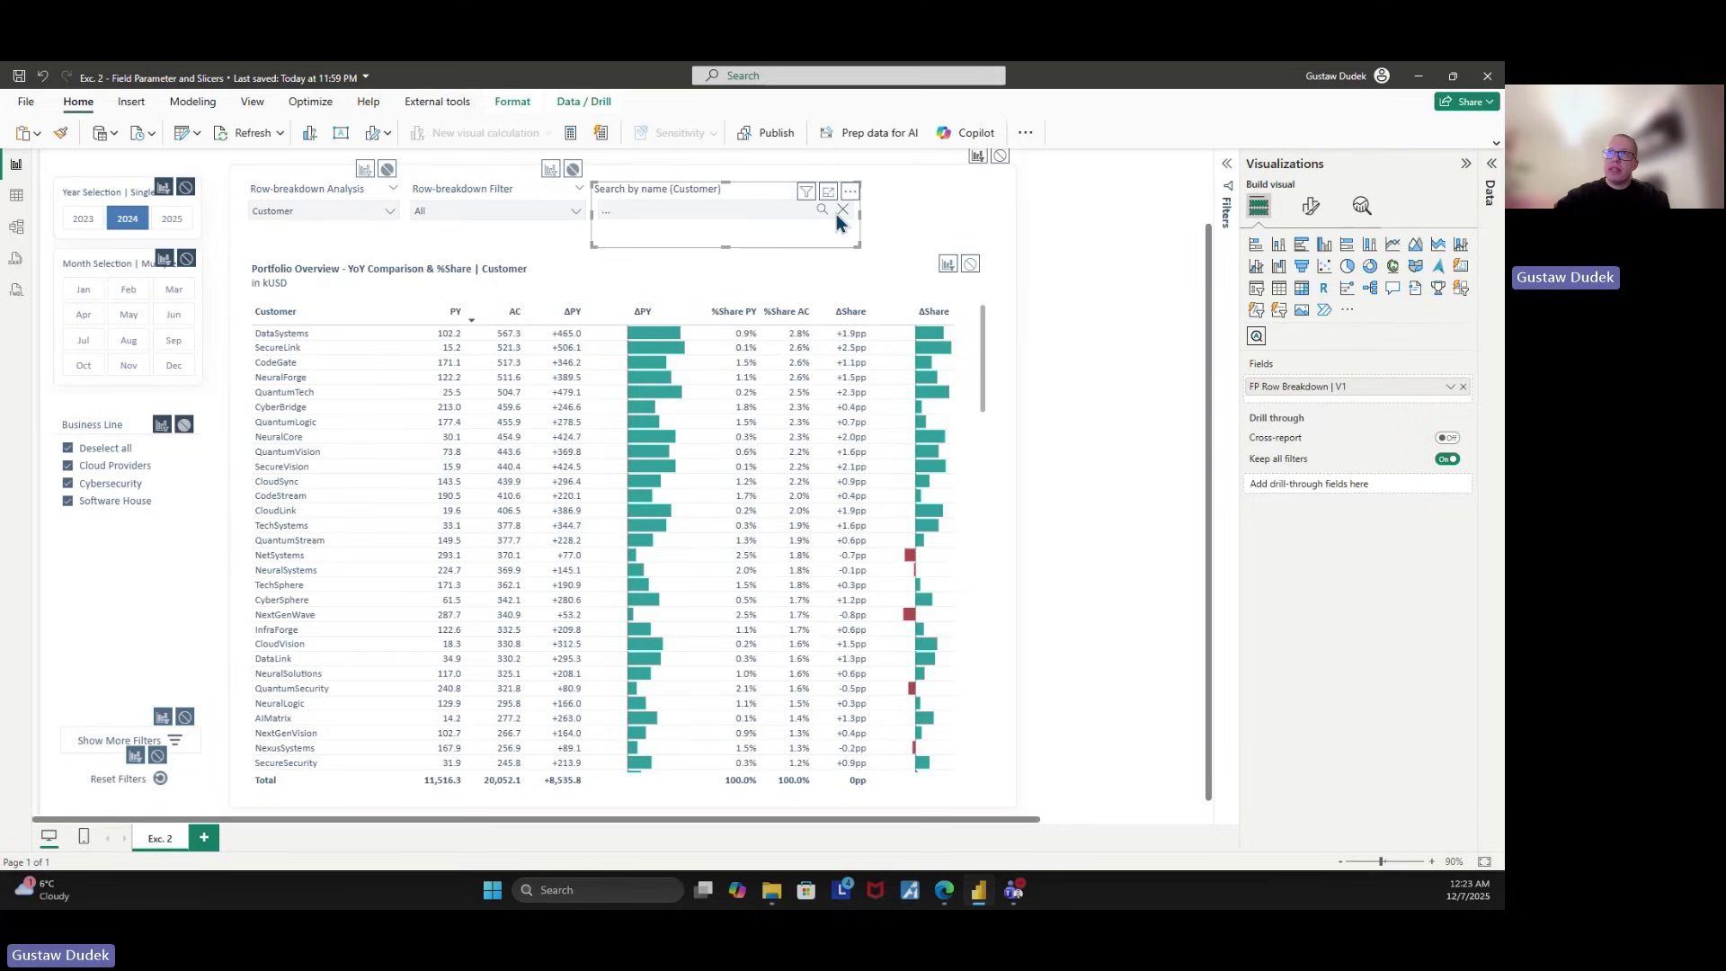
click(1068, 263)
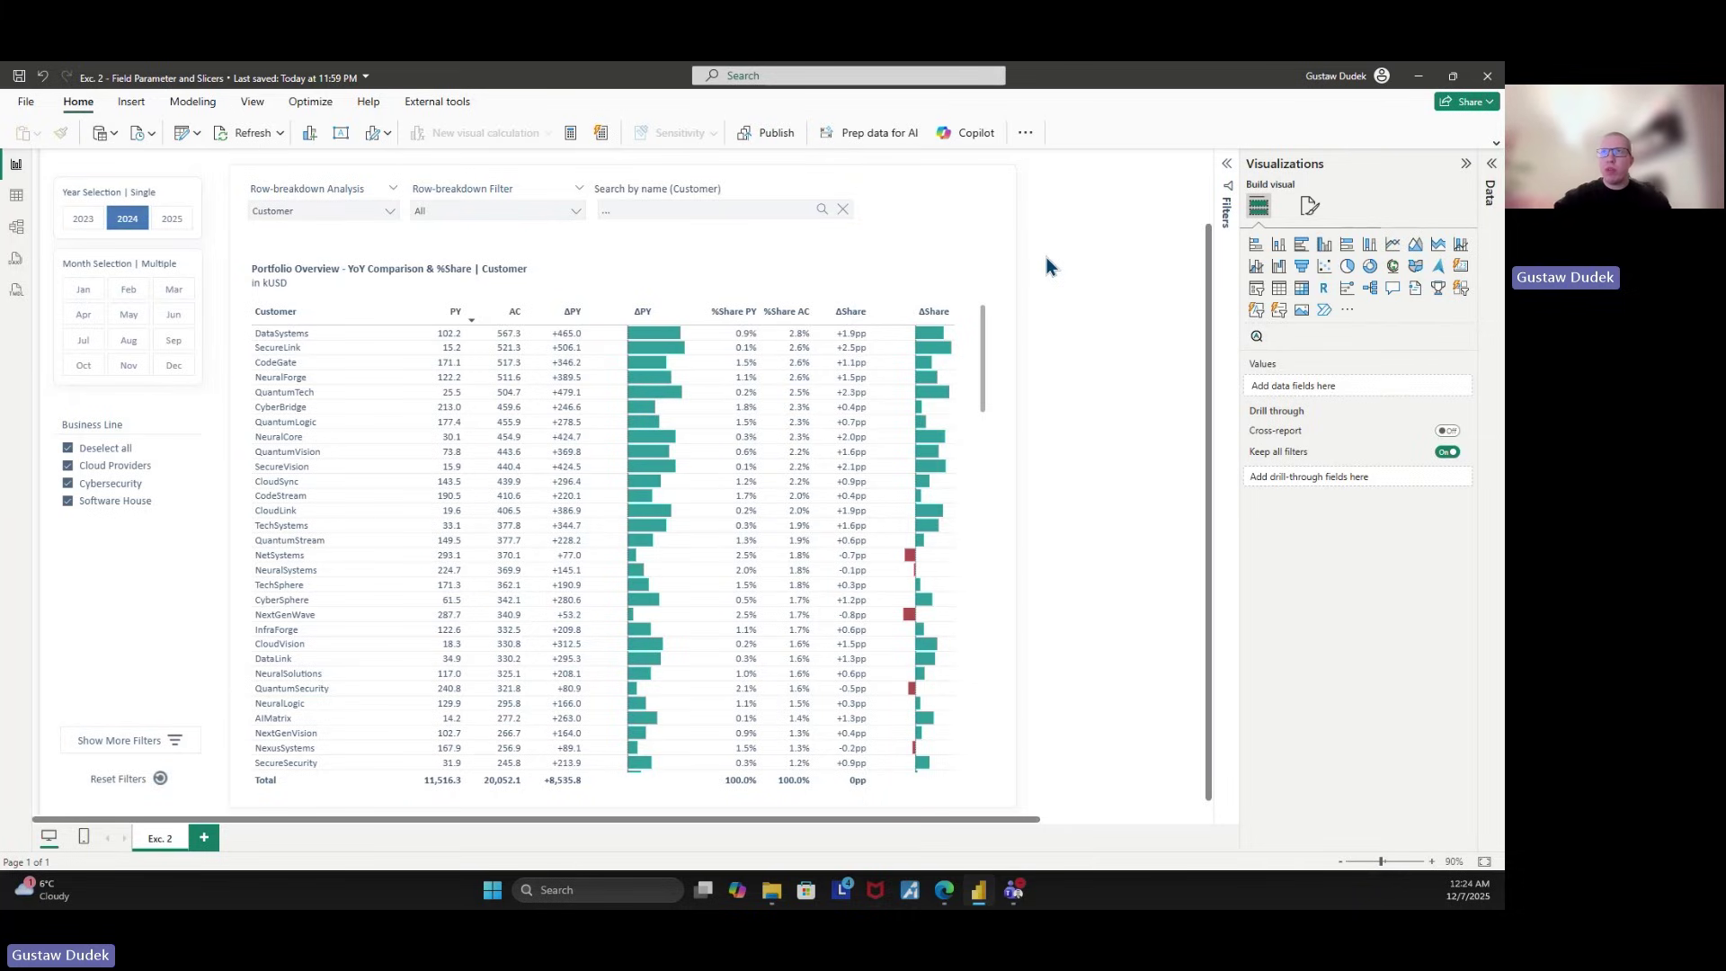
Turn off single selection for the Row-breakdown Analysis slicer so that several breakdown levels can be chosen.
click(341, 196)
click(340, 213)
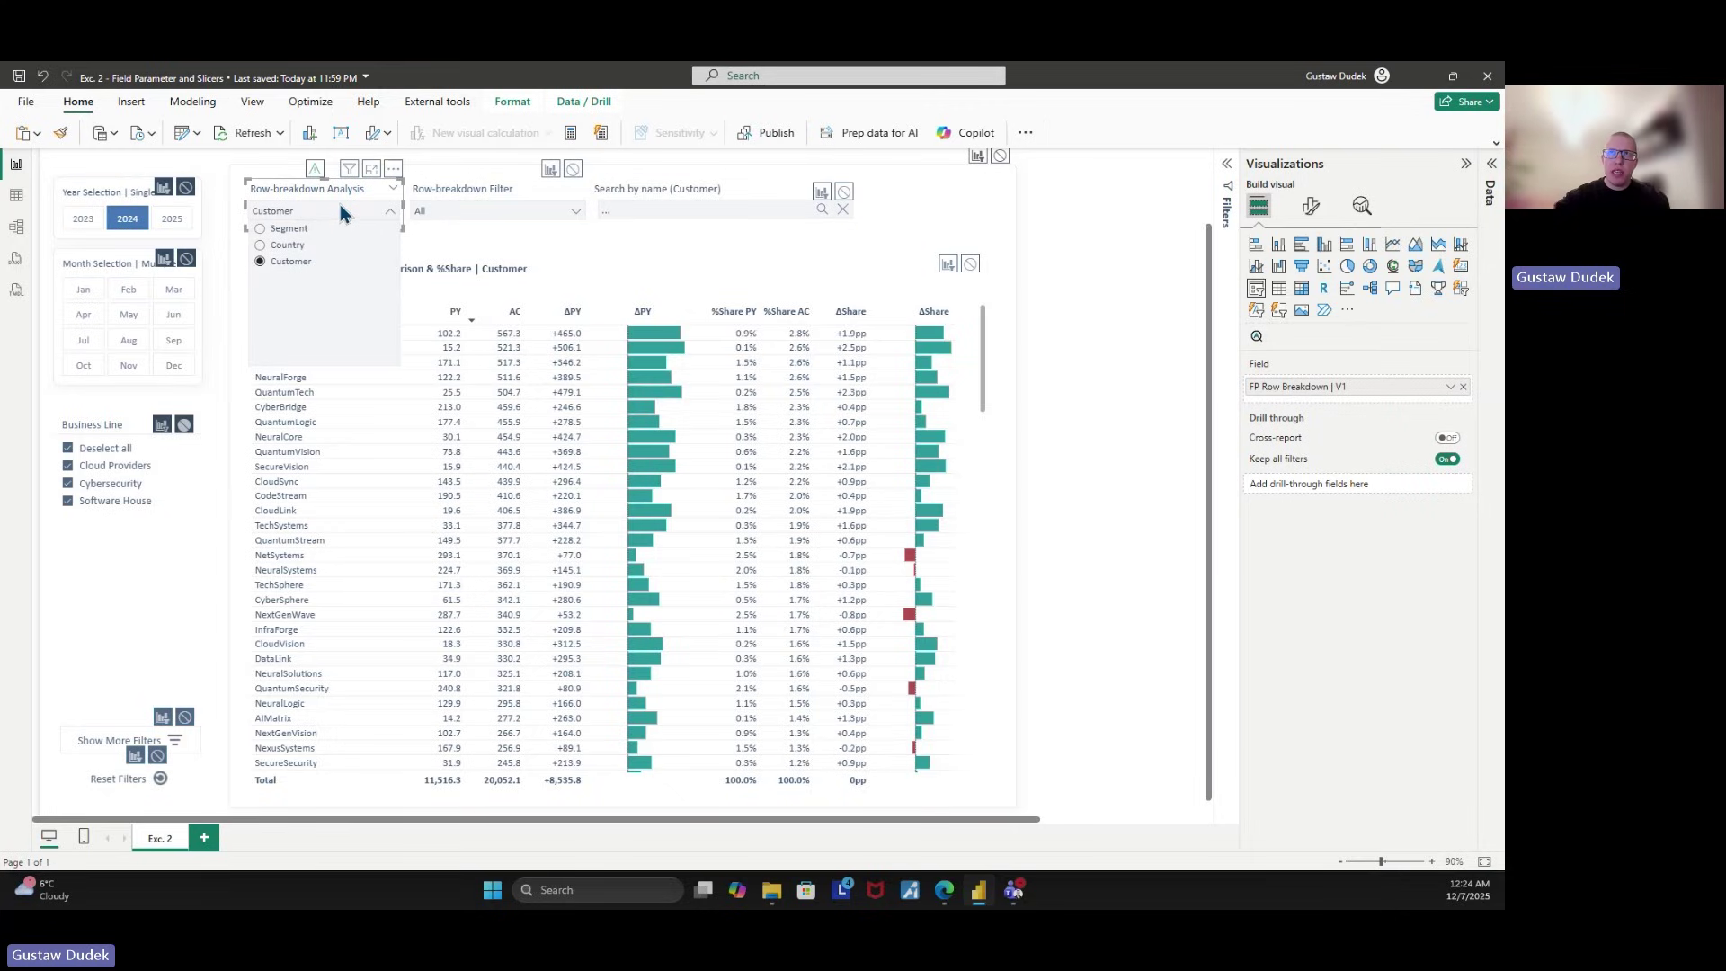
click(340, 192)
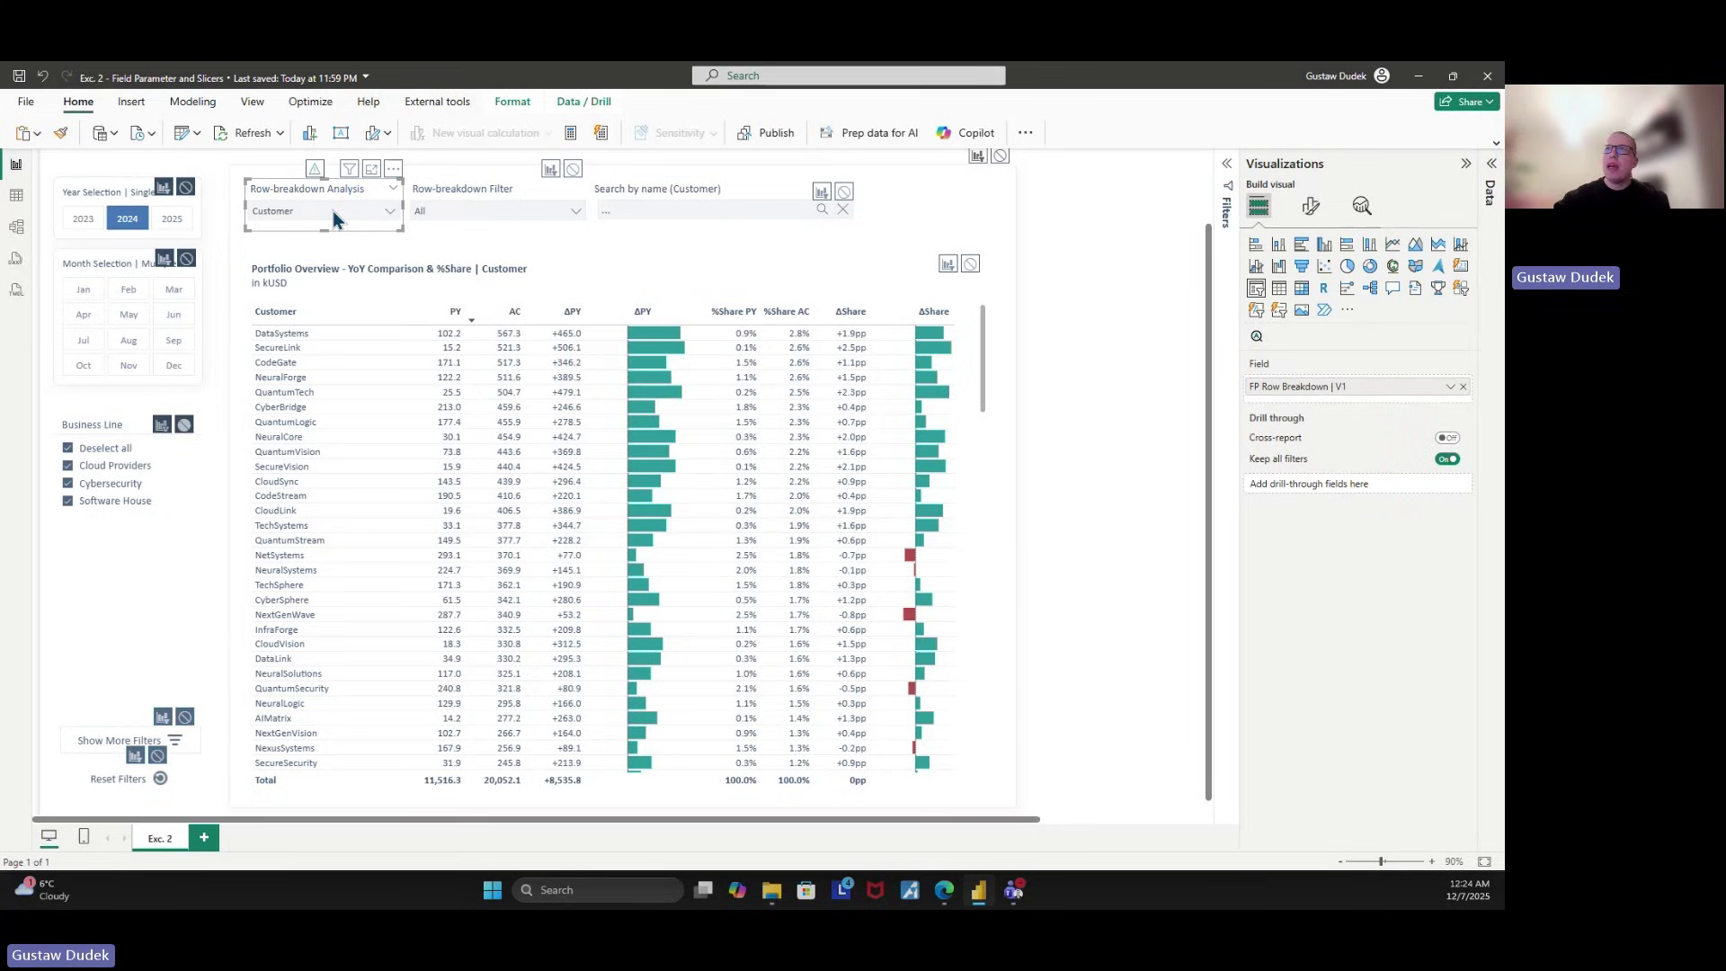
click(1311, 206)
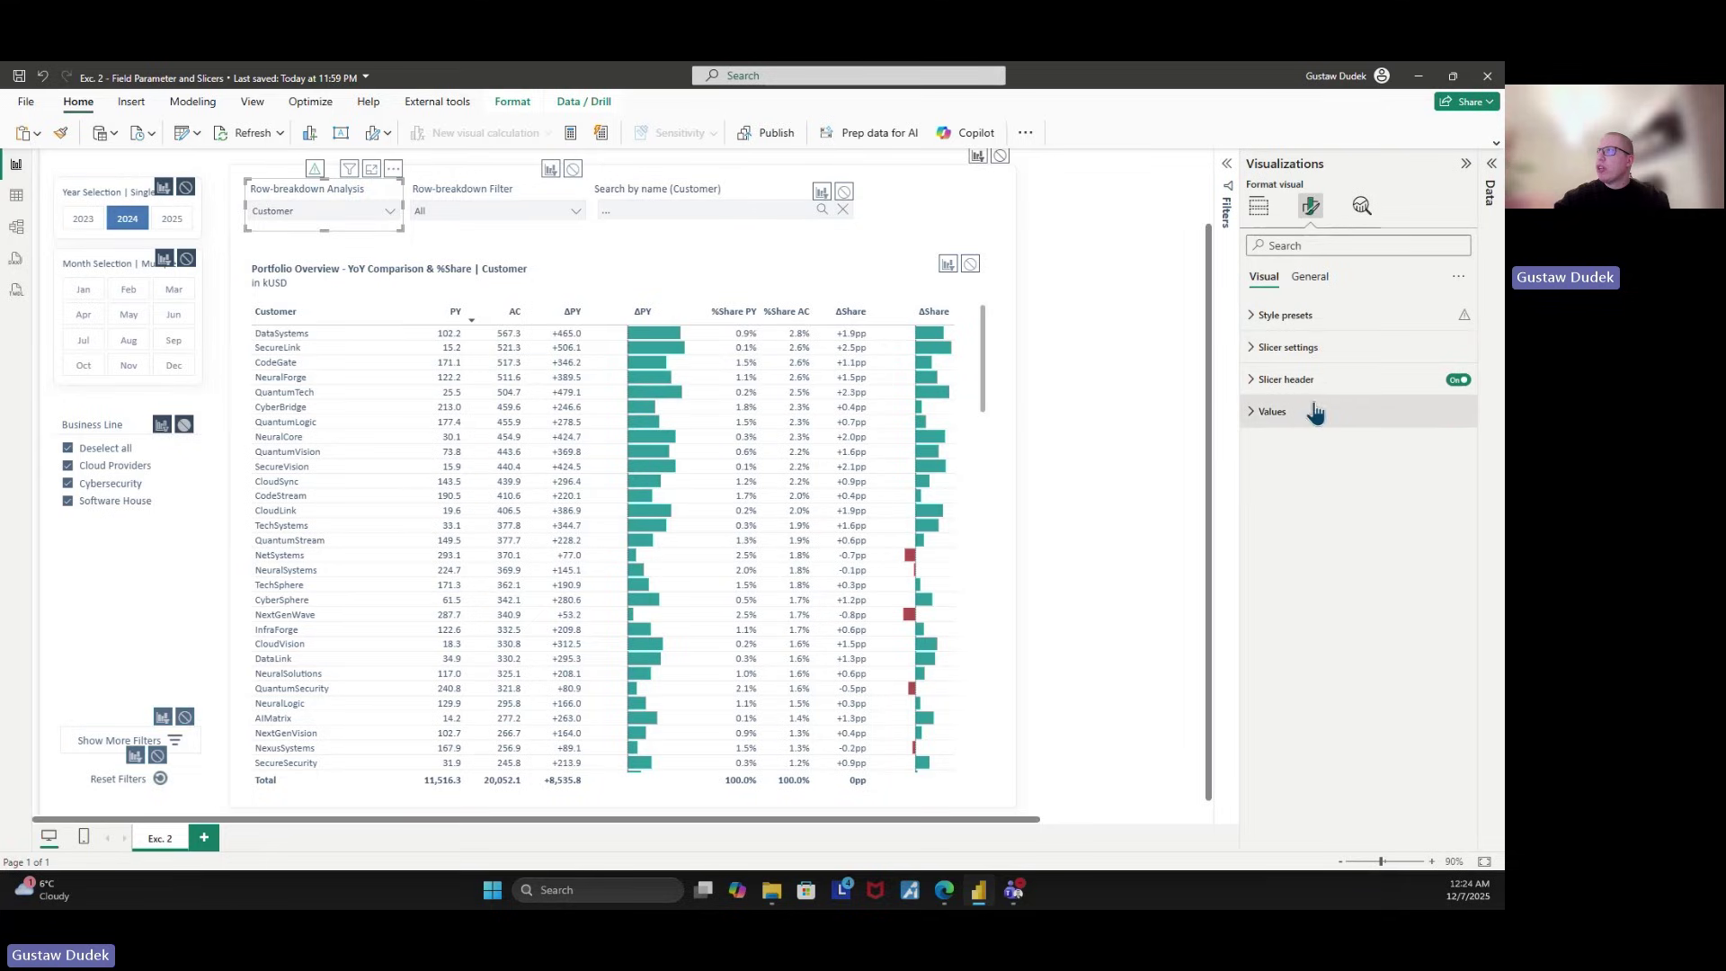
click(1291, 348)
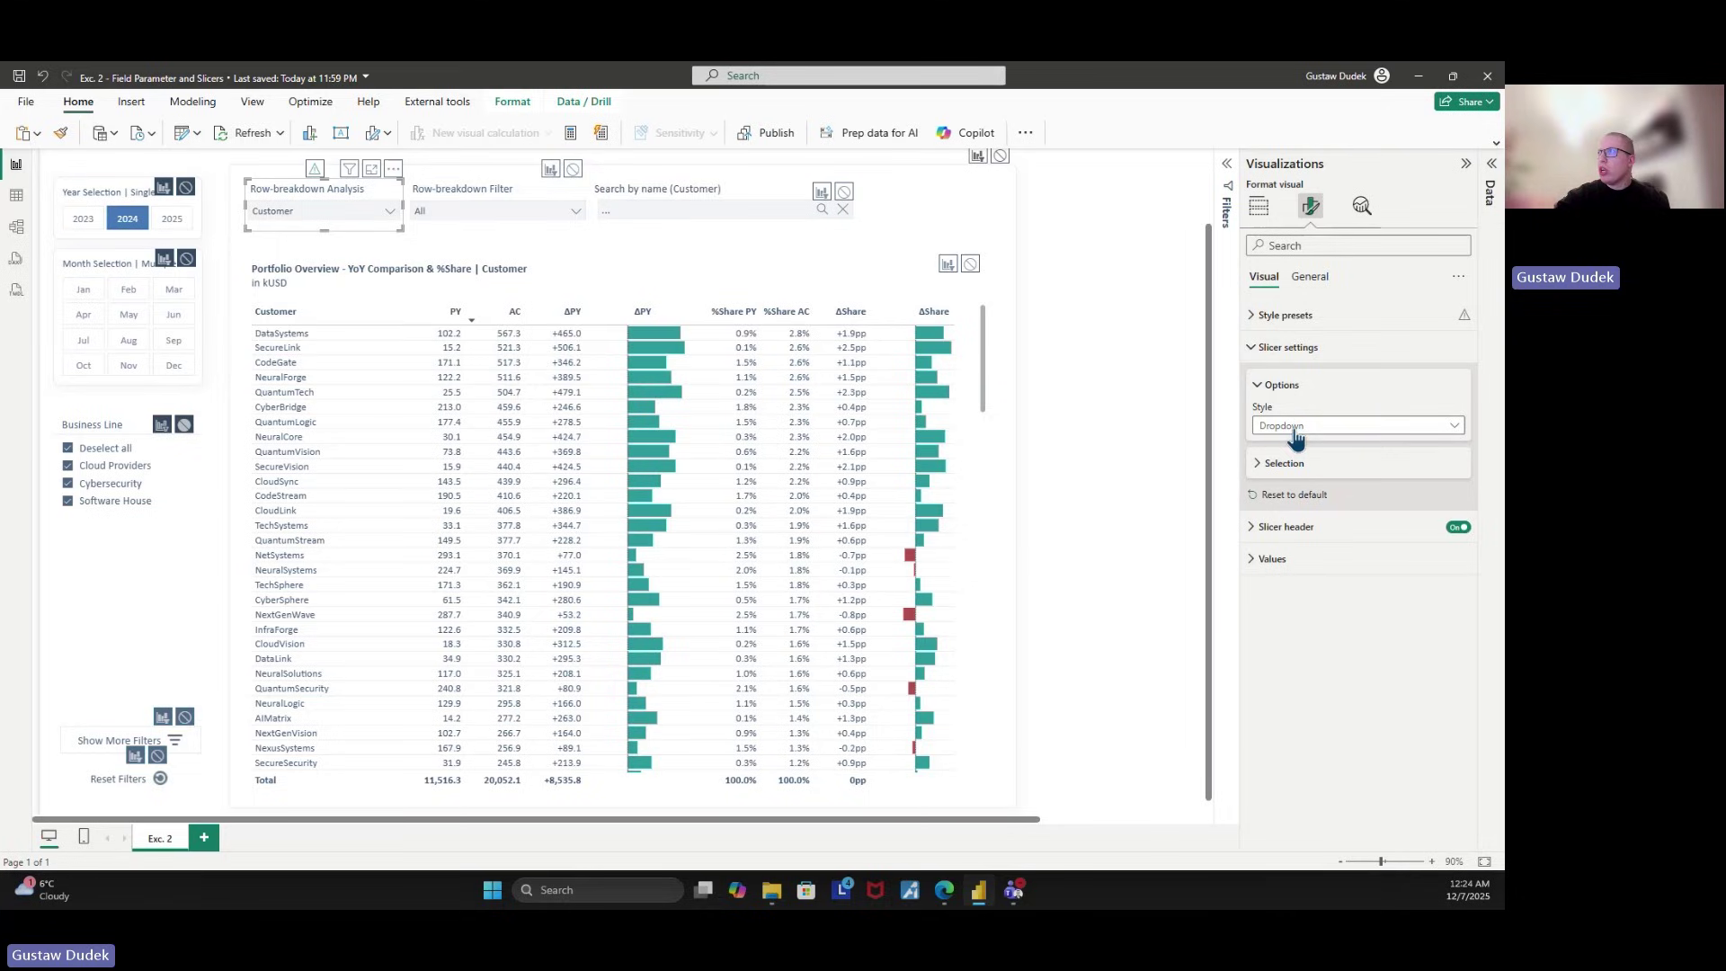
click(1297, 430)
click(1296, 430)
click(1292, 463)
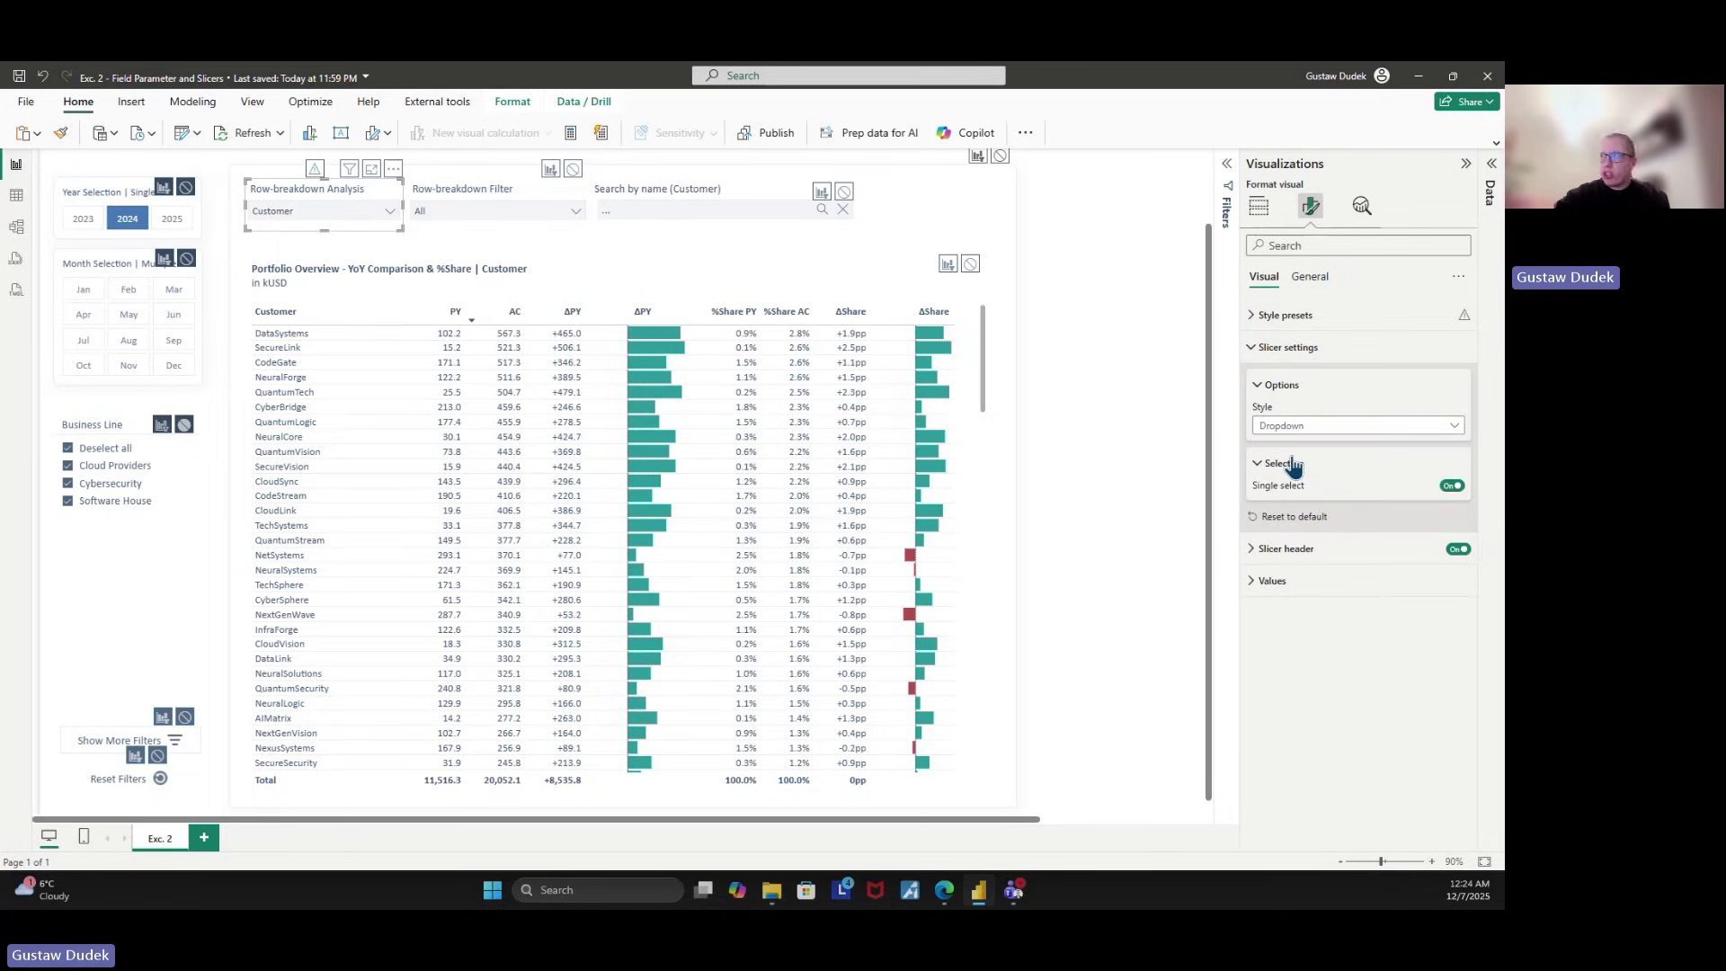
click(1448, 486)
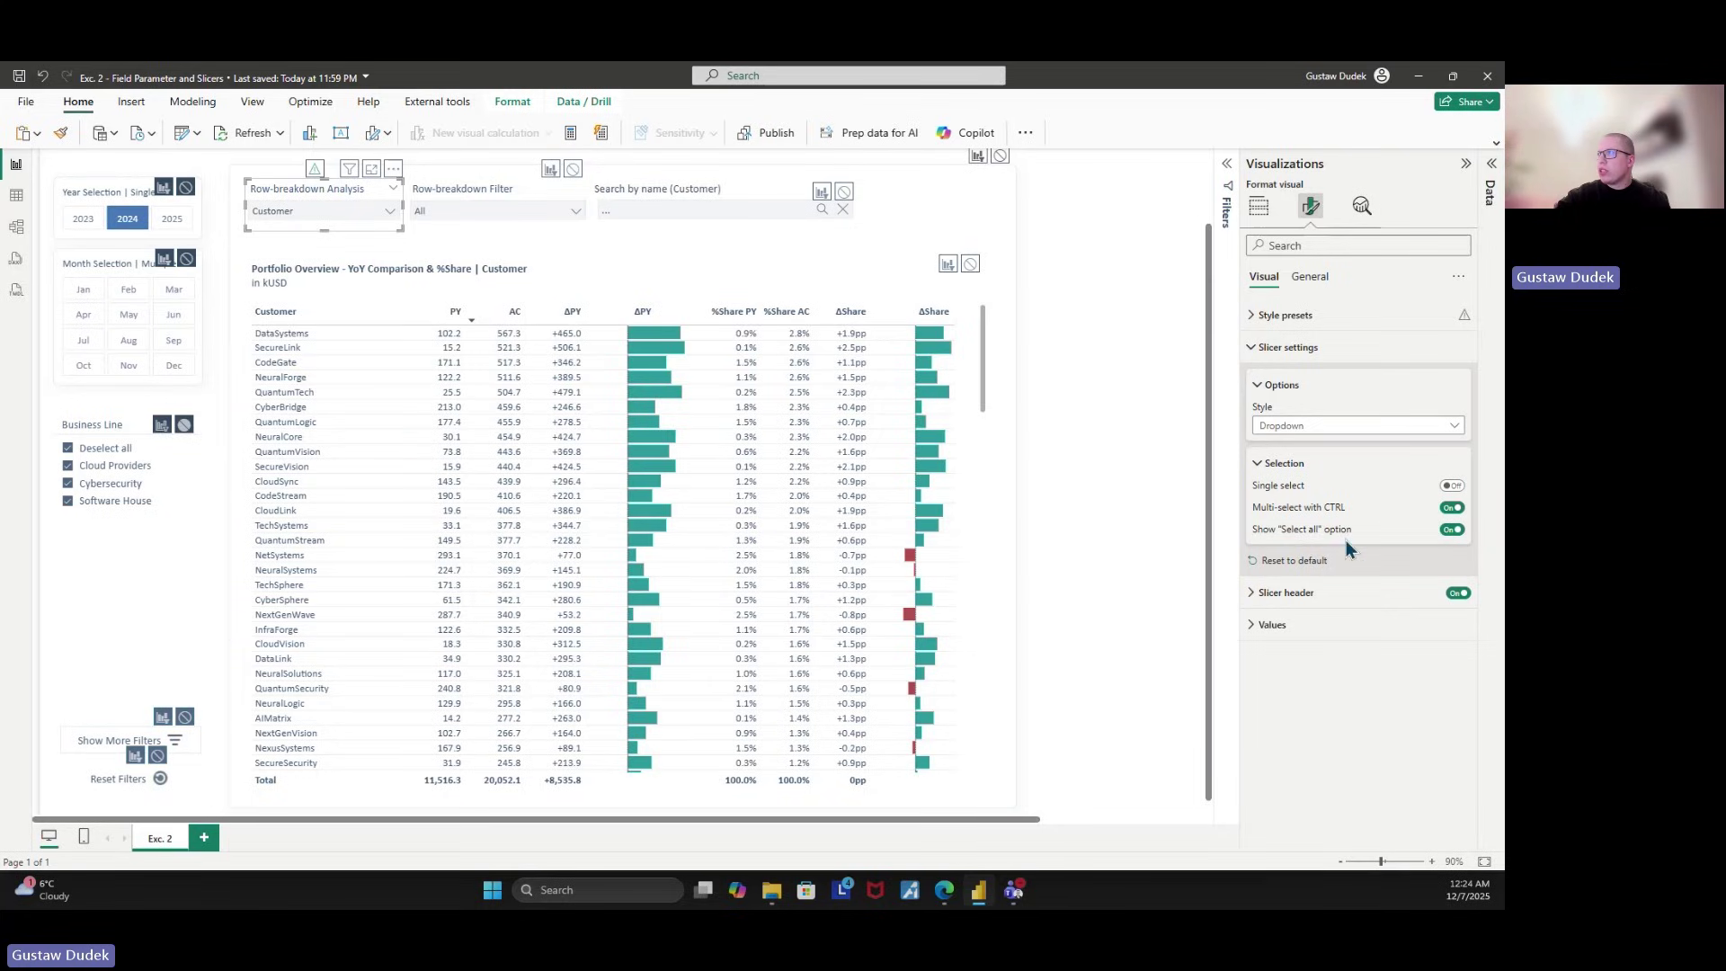
Break the portfolio table down by both Segment and Country, and expand all segments to their countries.
click(365, 214)
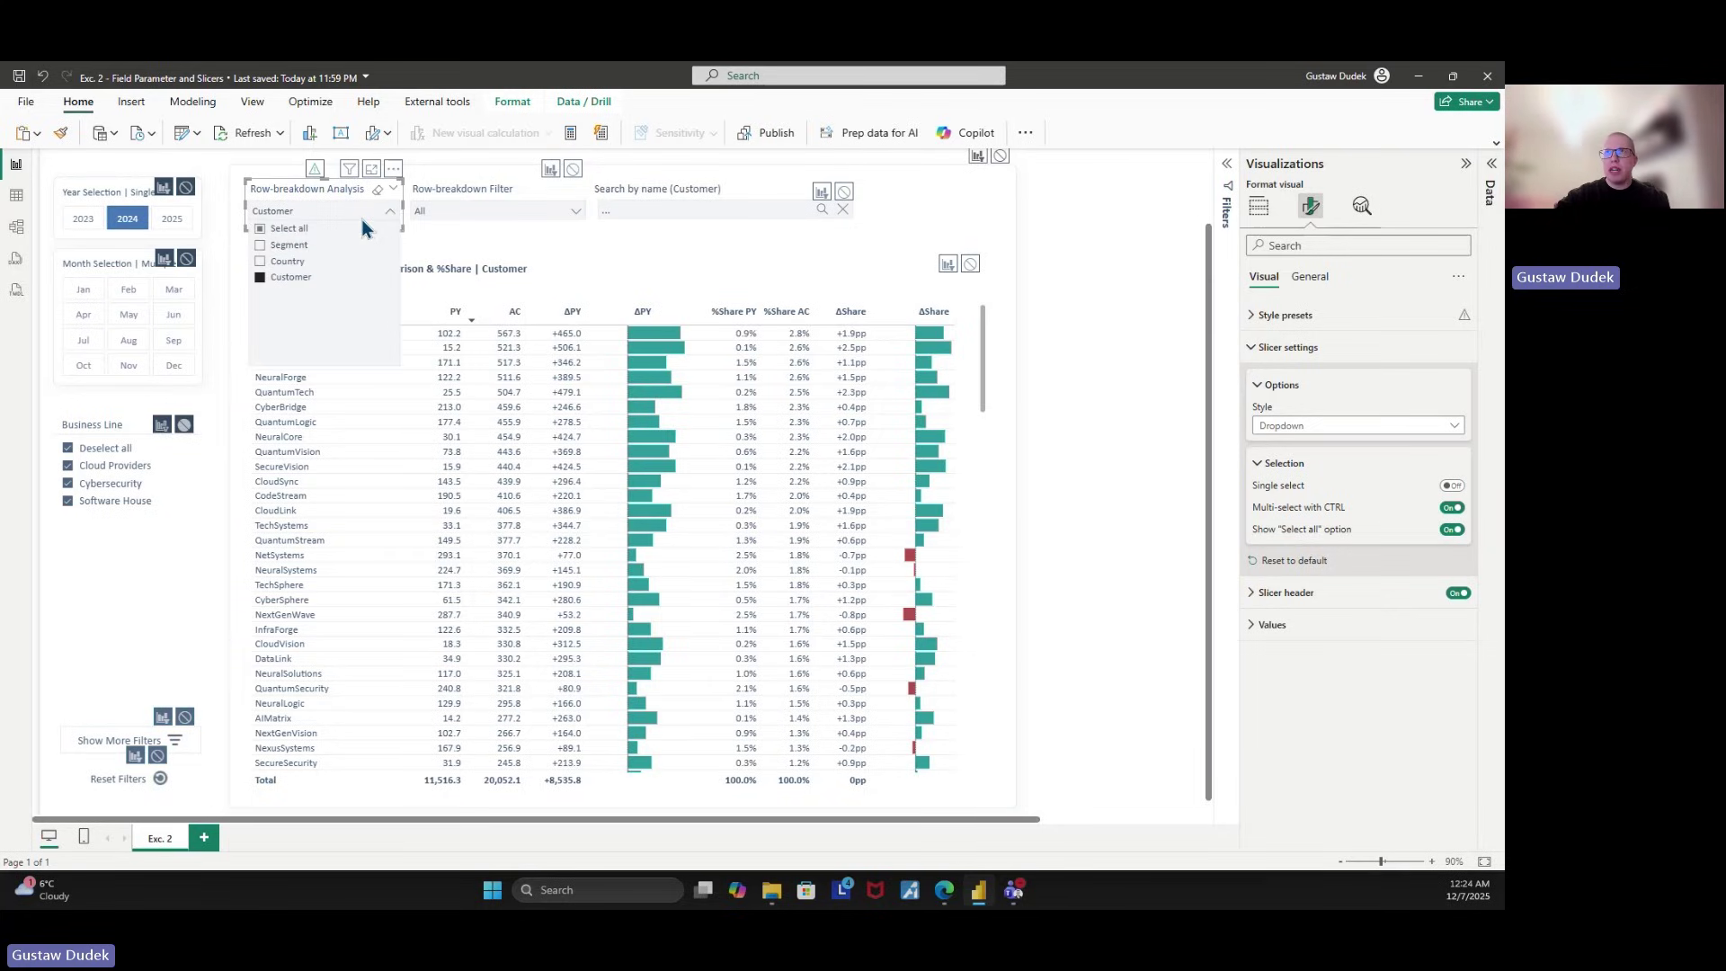
click(297, 246)
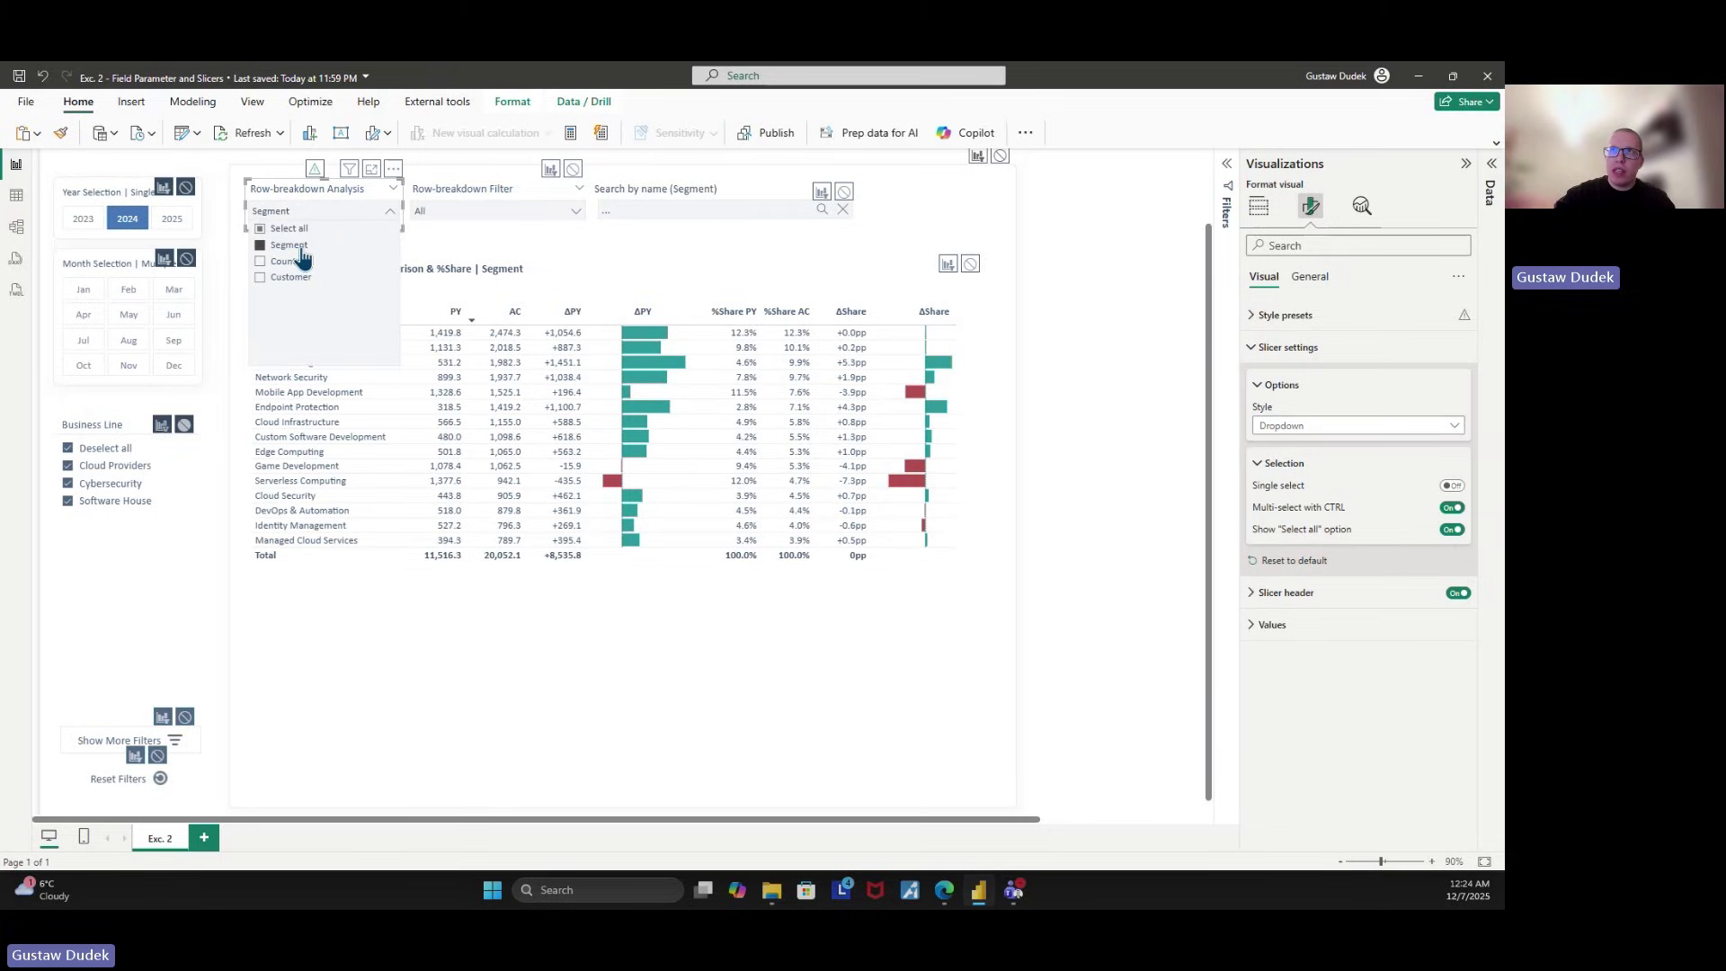
ctrl+click(300, 260)
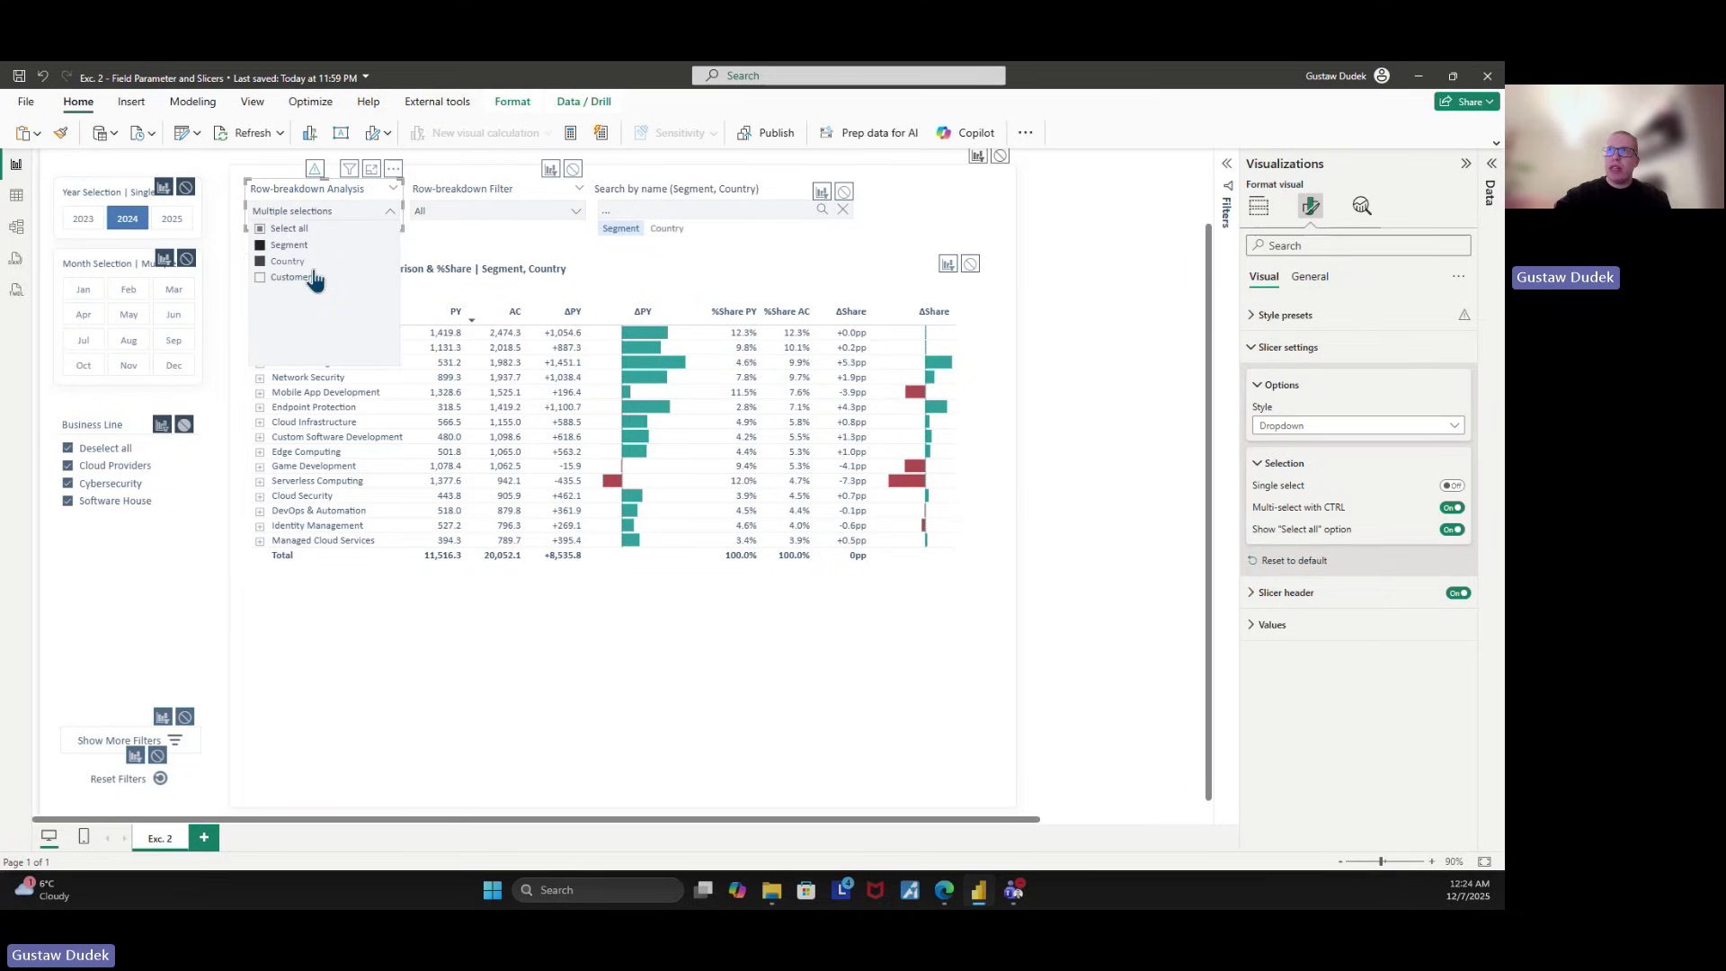
click(482, 619)
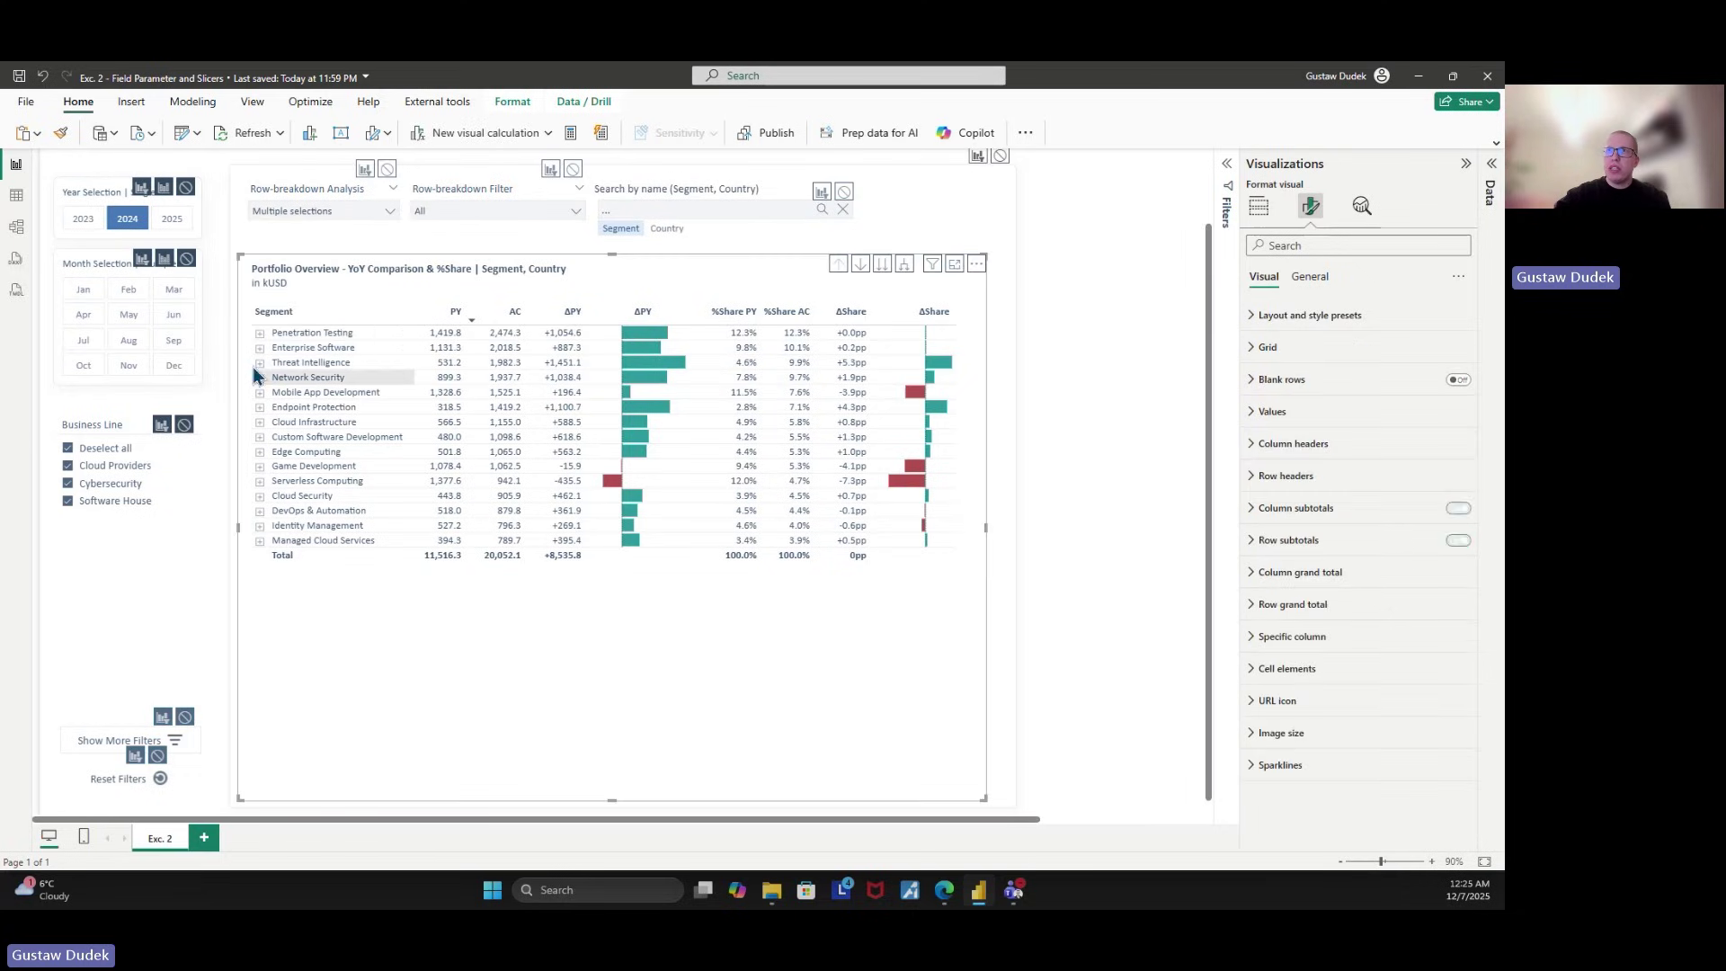
click(902, 267)
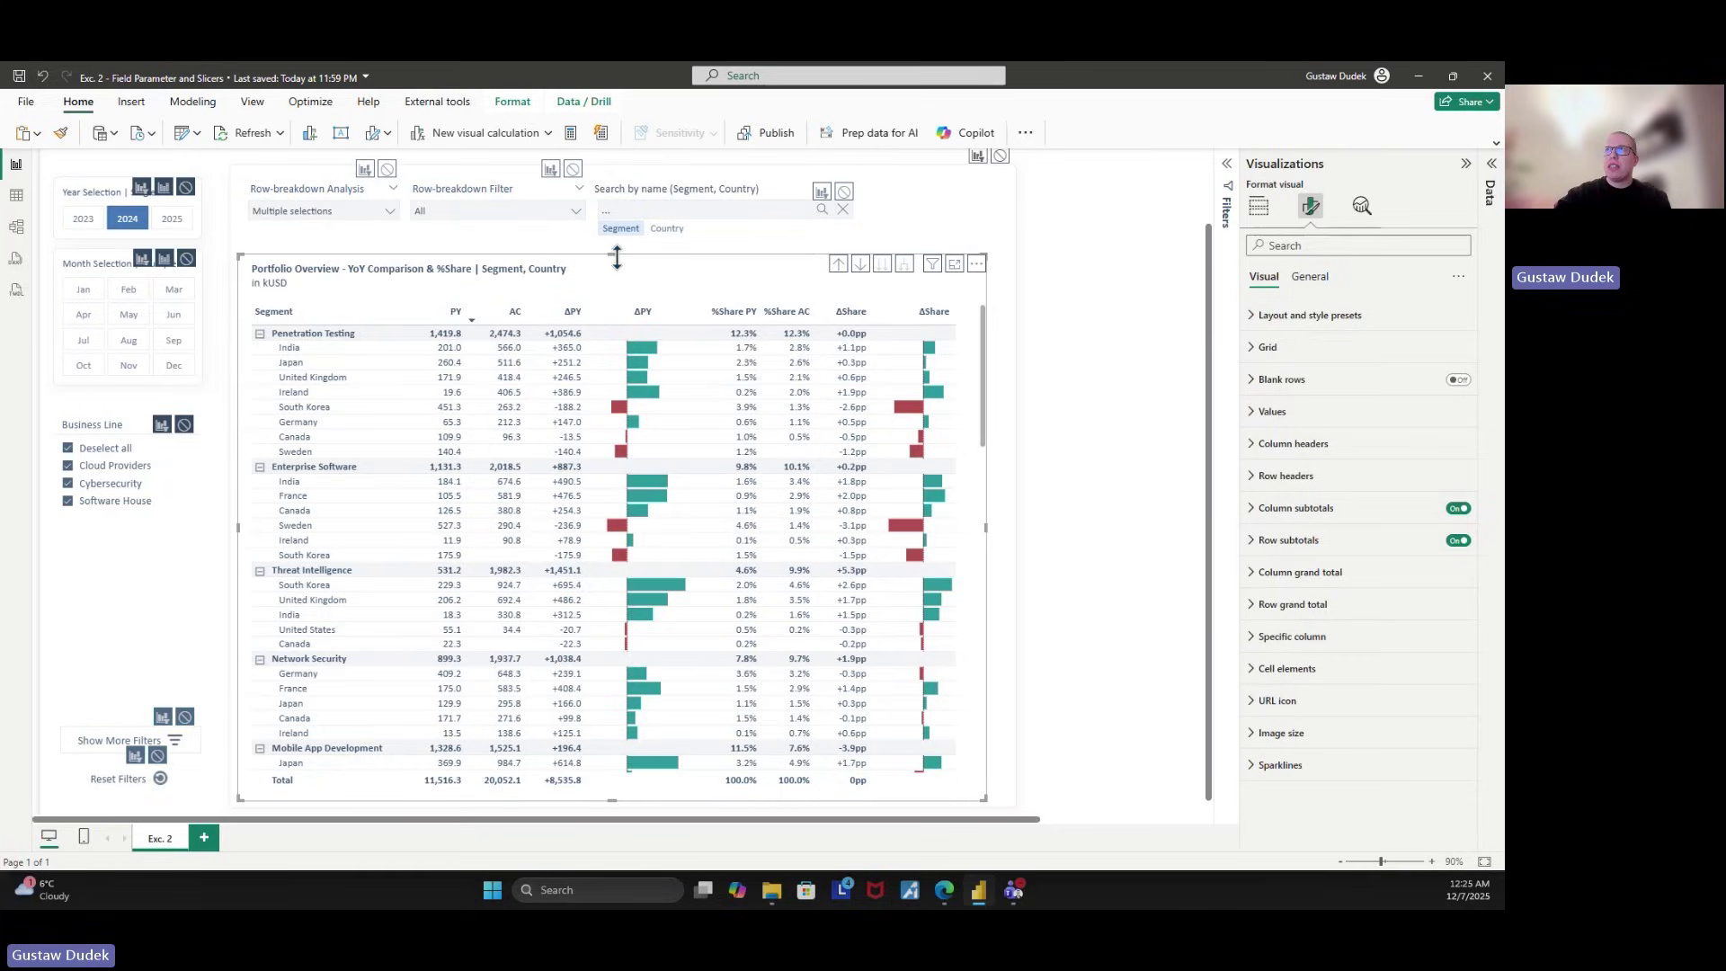
Search by name for "japan" in the Country field to filter the portfolio table.
click(655, 196)
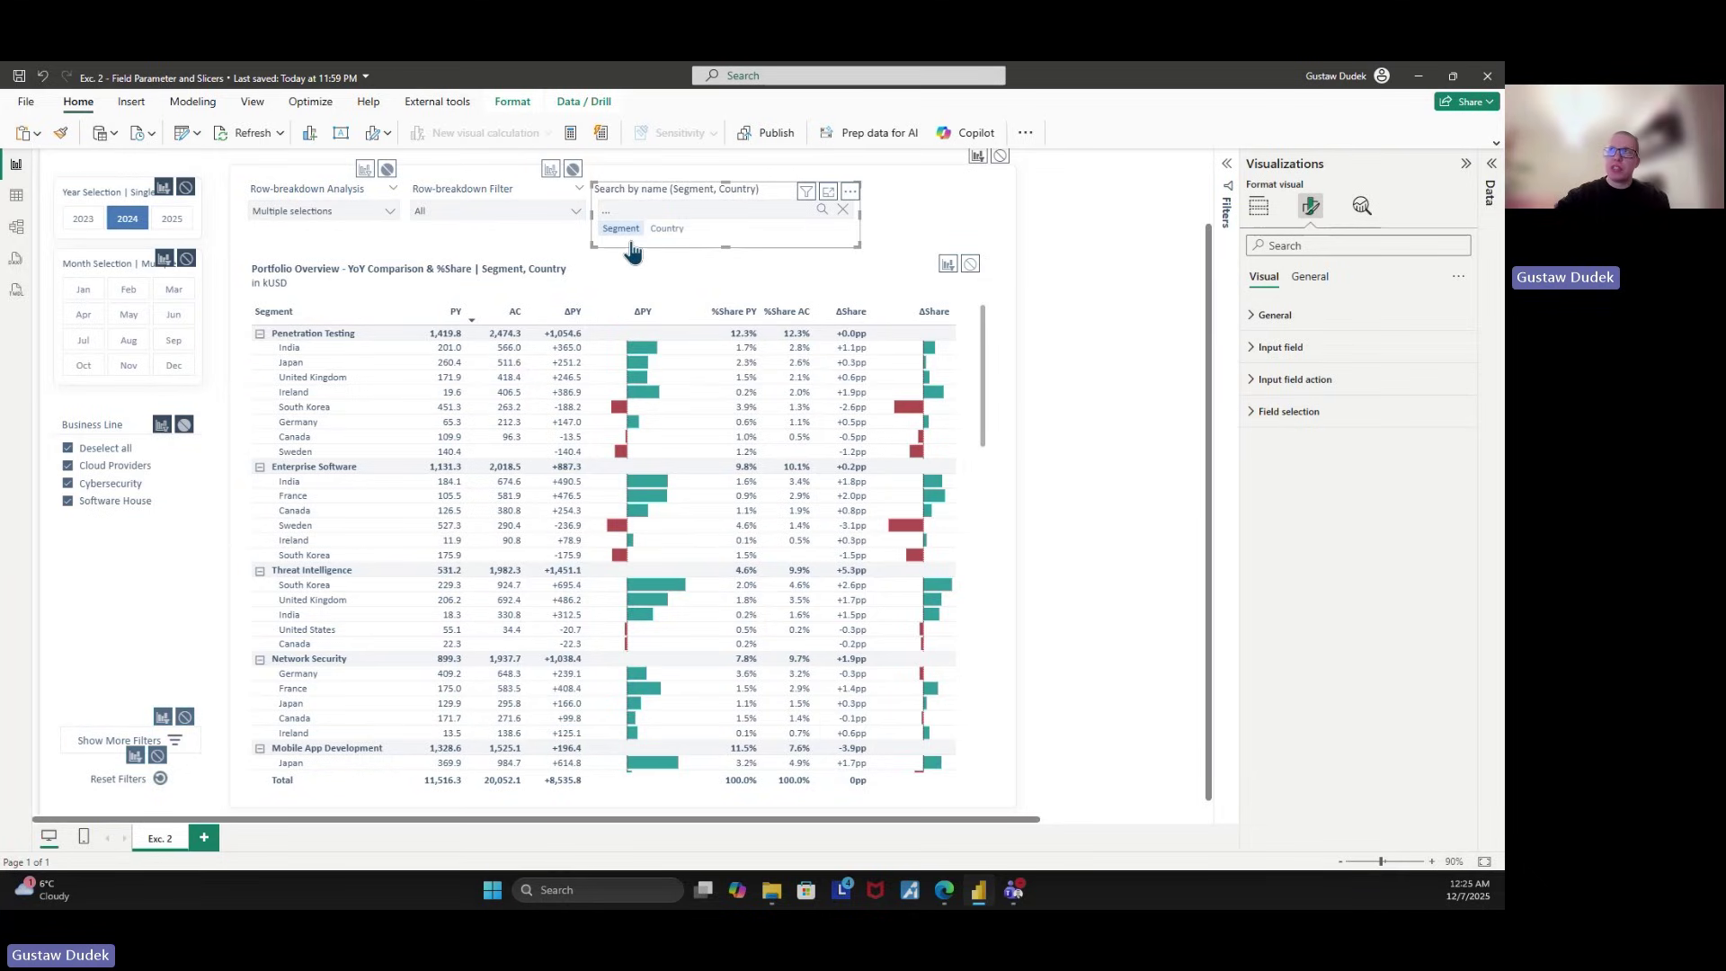
click(674, 231)
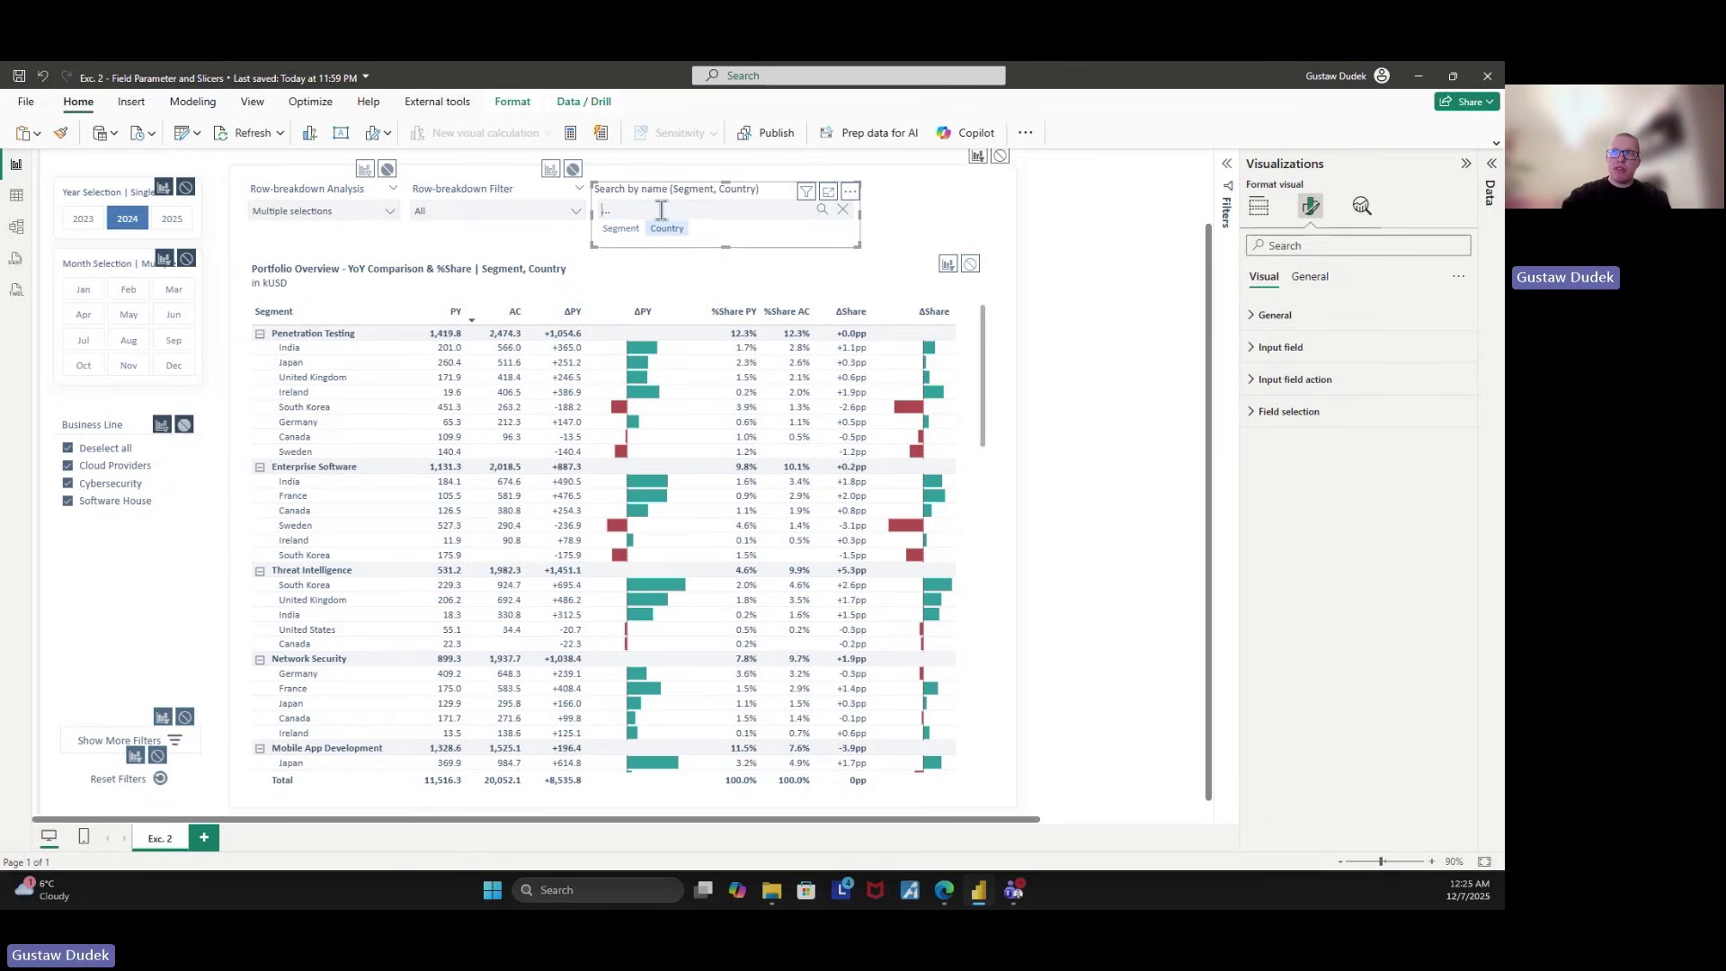
text(japan)
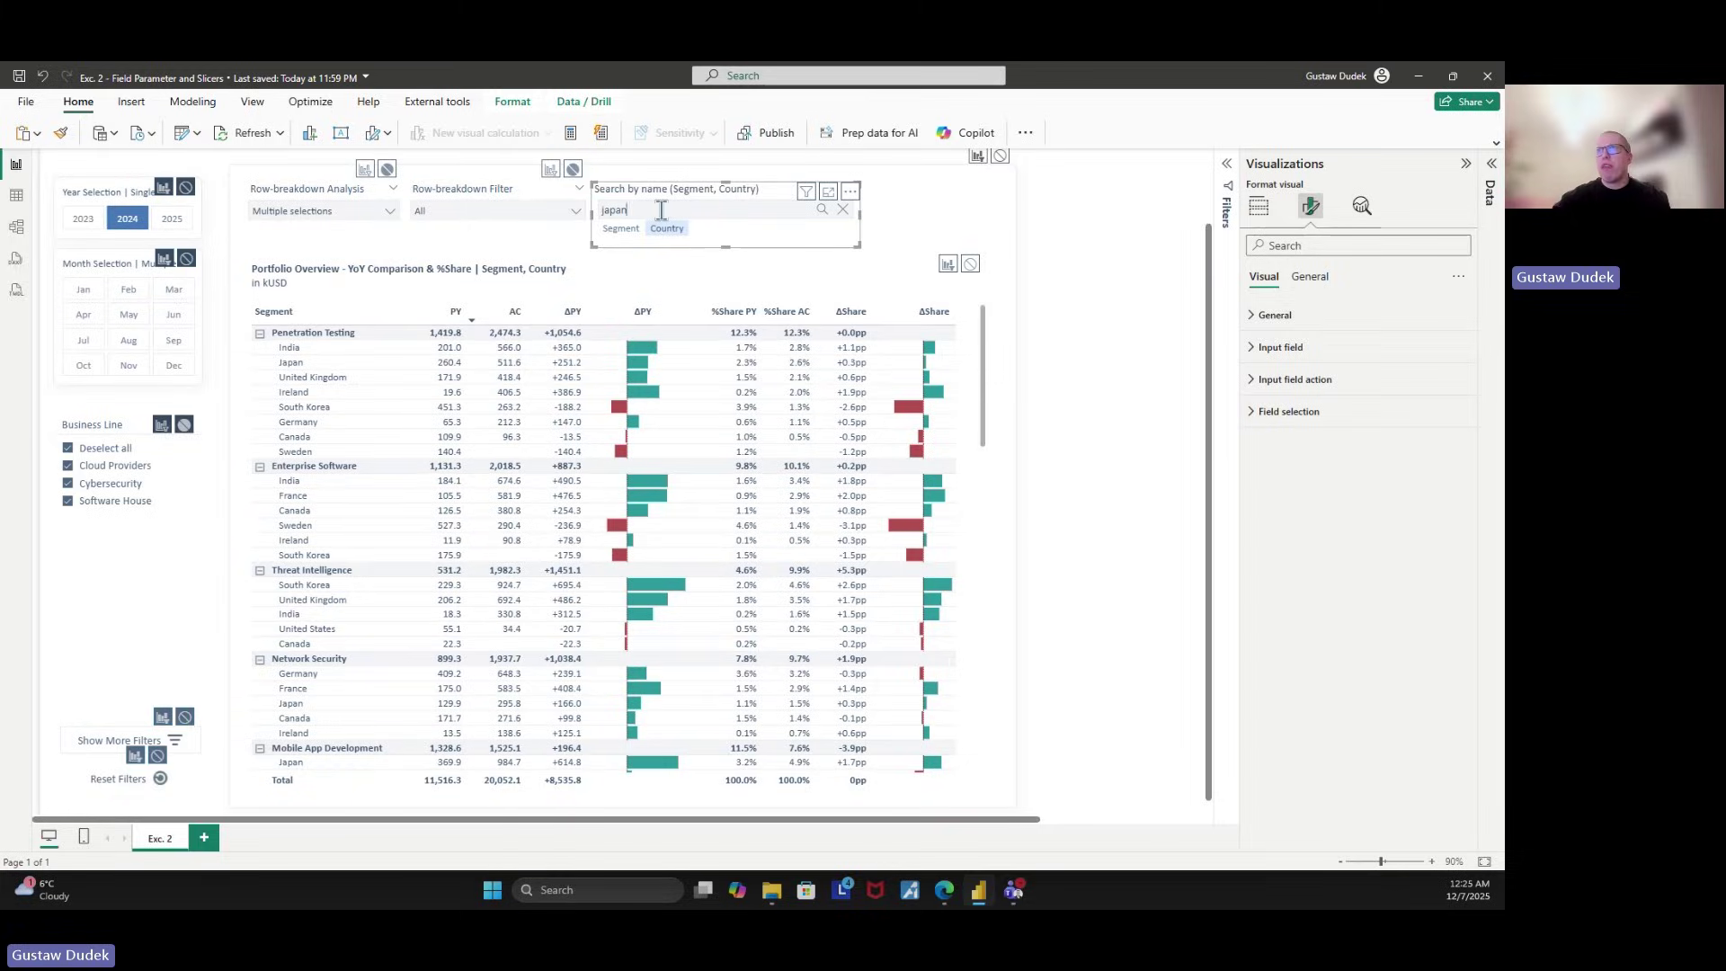
key(Return)
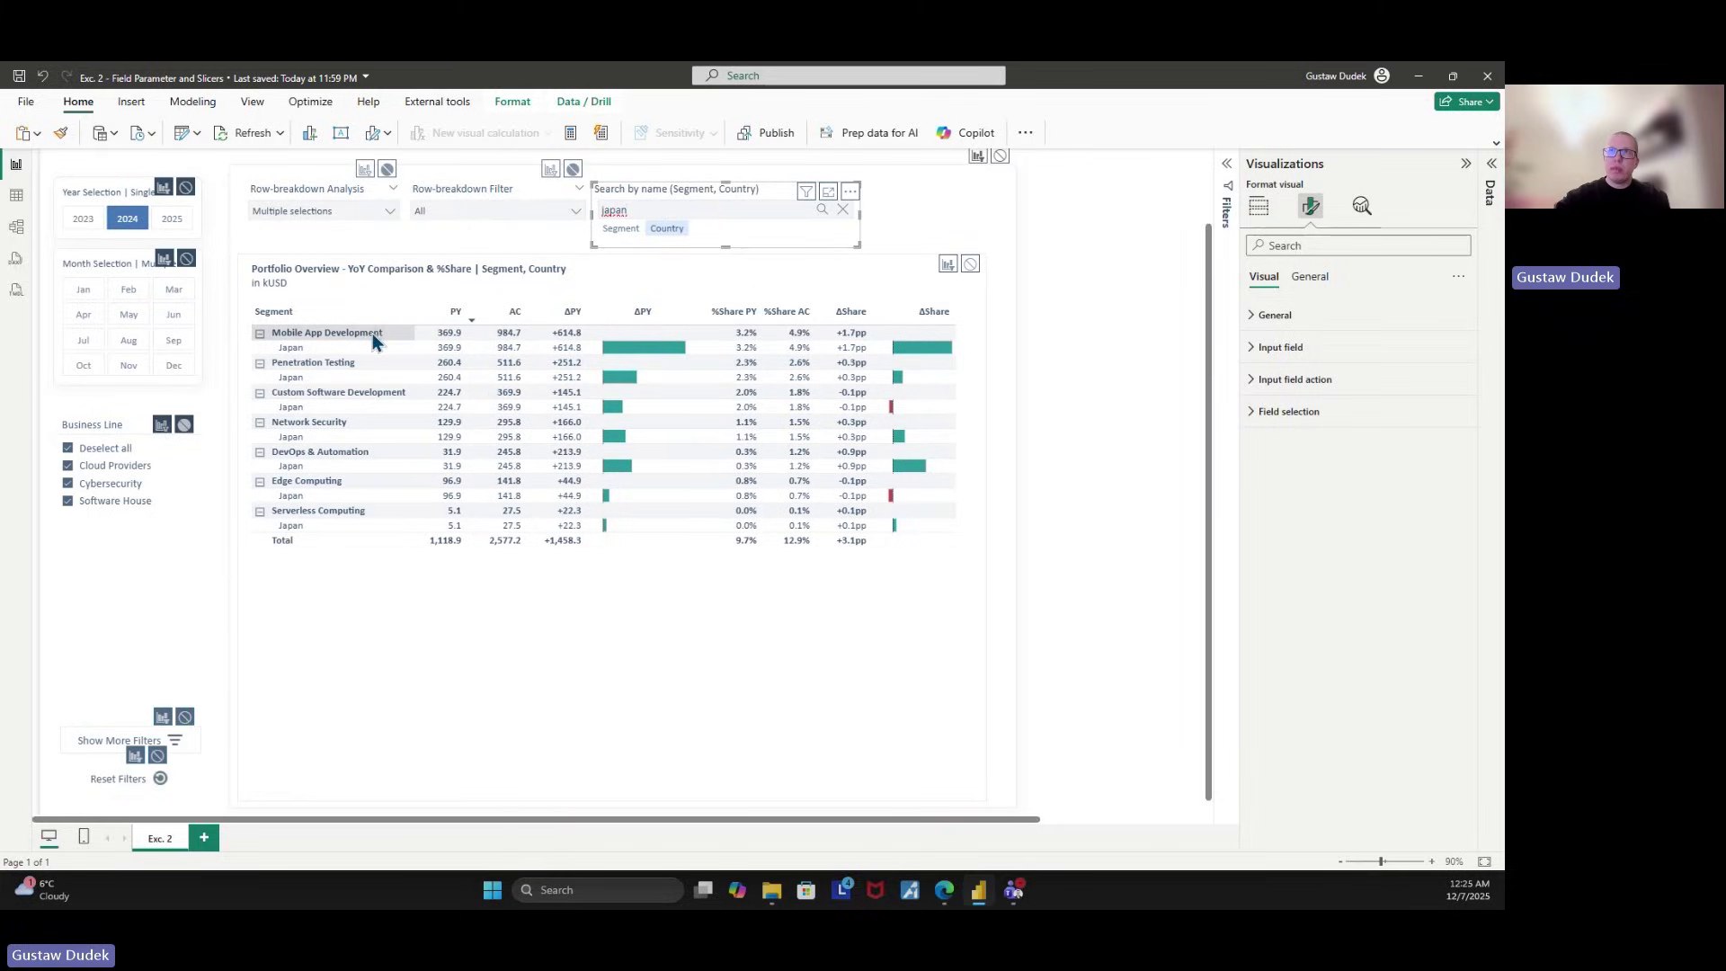
Replace the country search with a Segment search for "enterprise", then clear it.
click(843, 211)
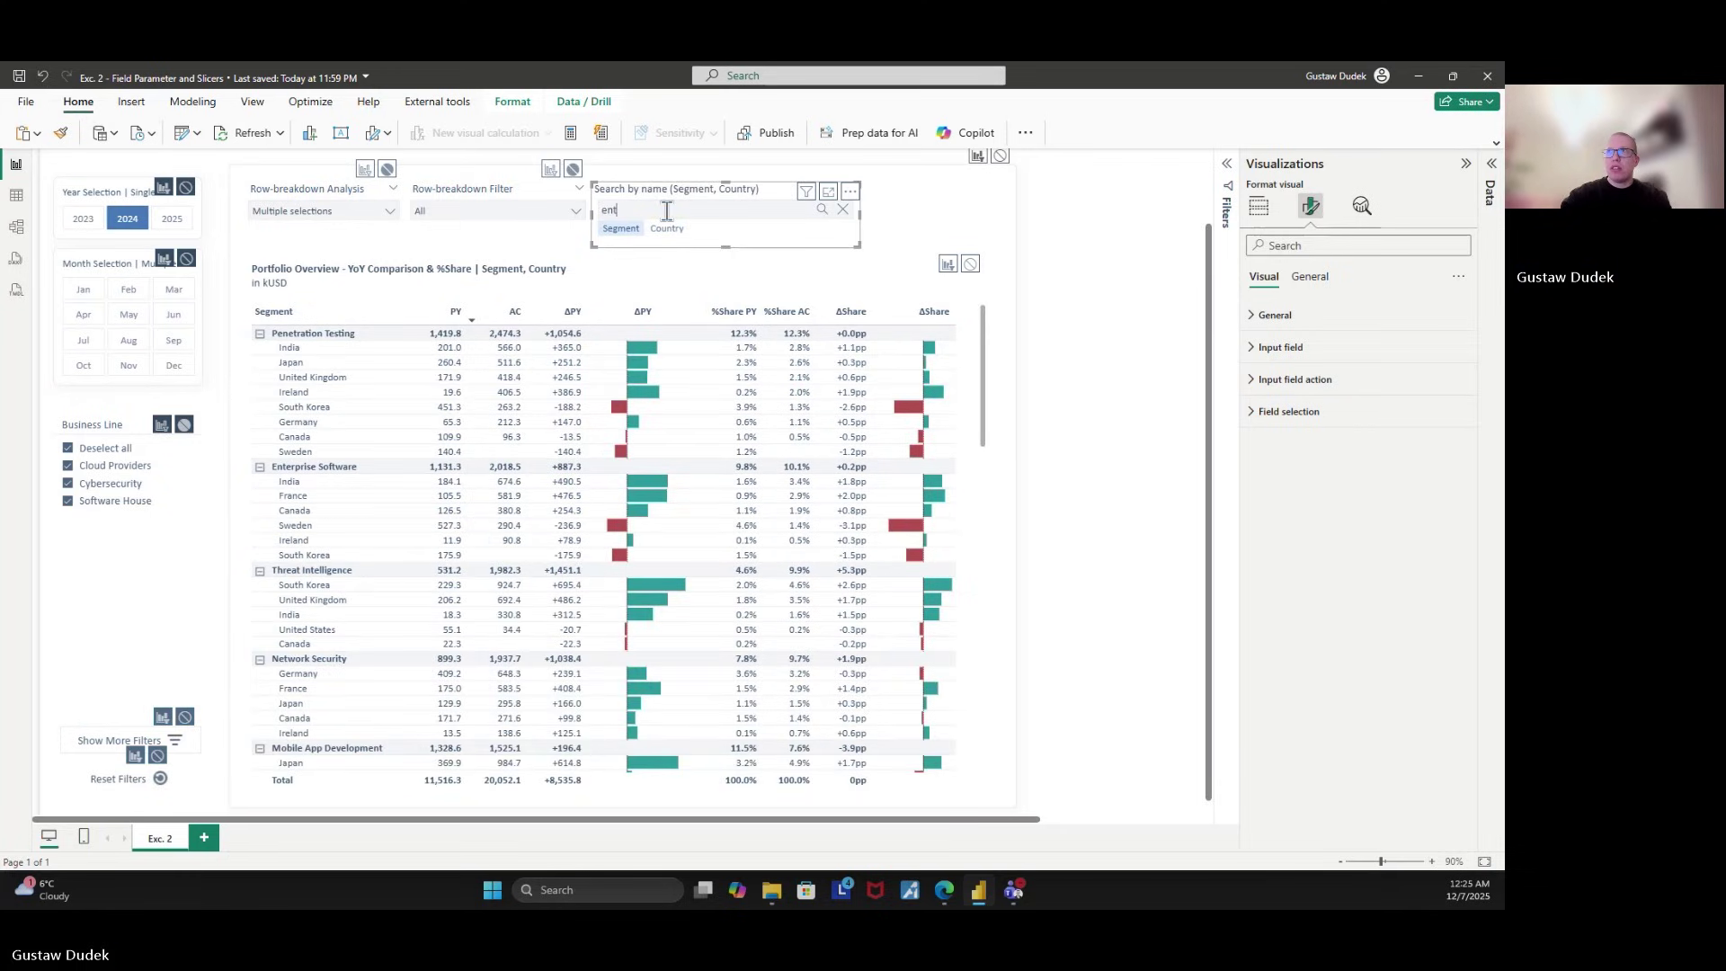
text(enterprise)
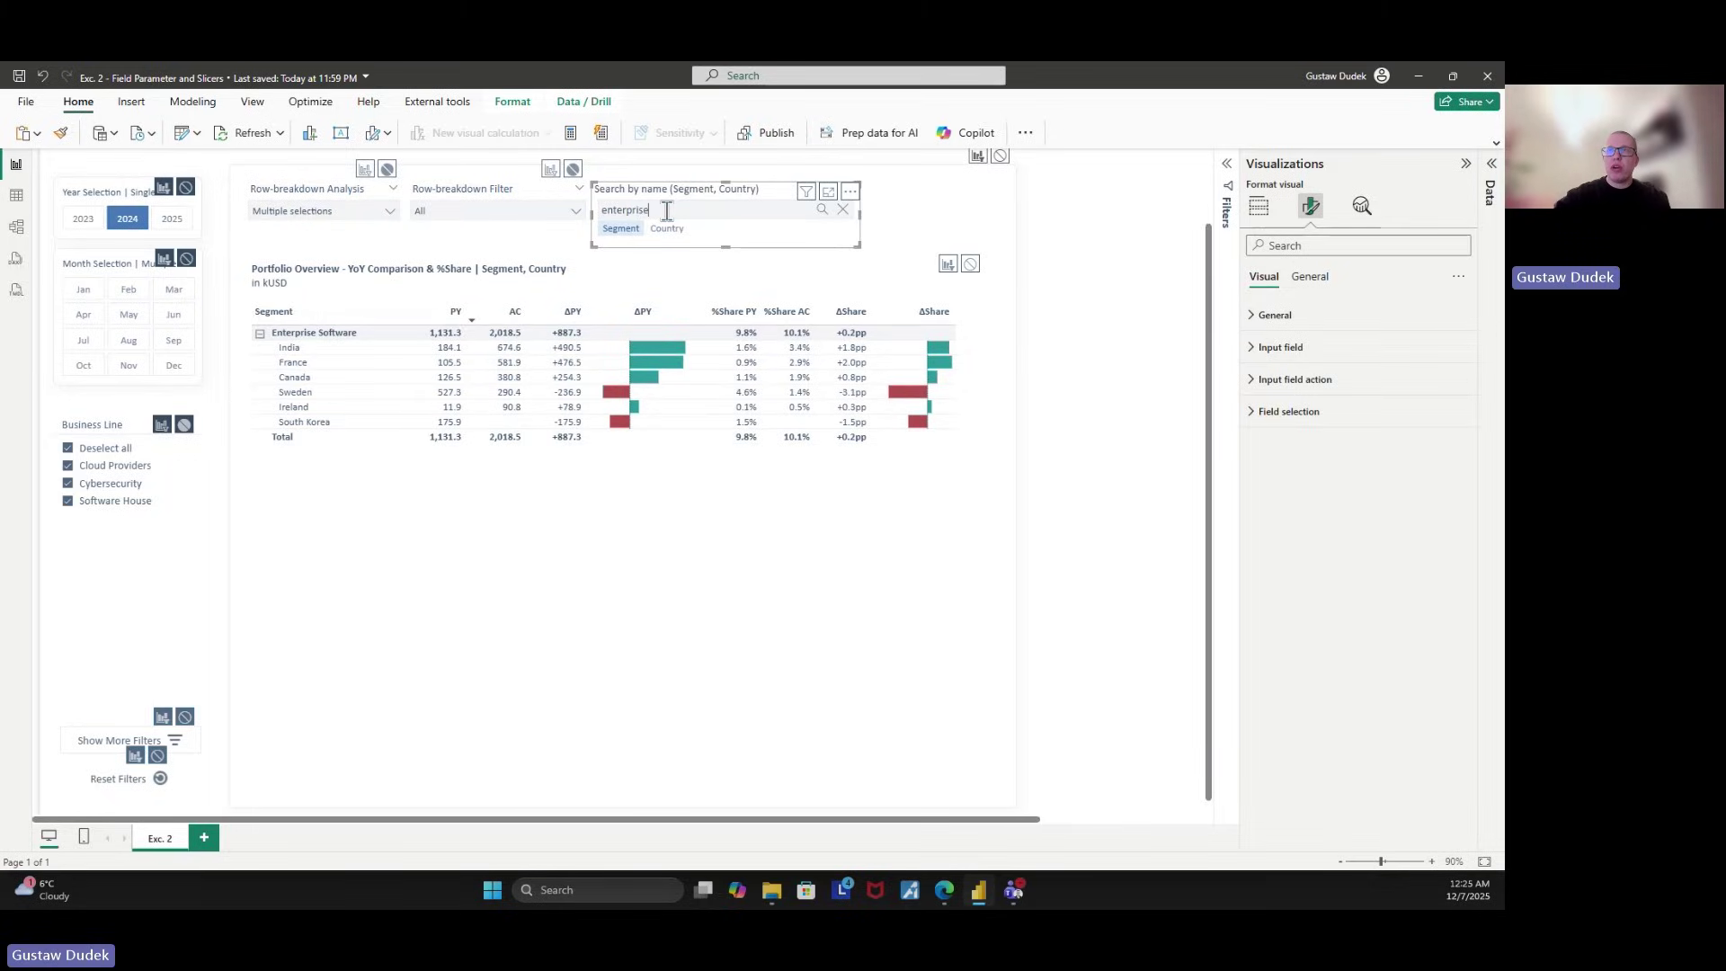
click(842, 213)
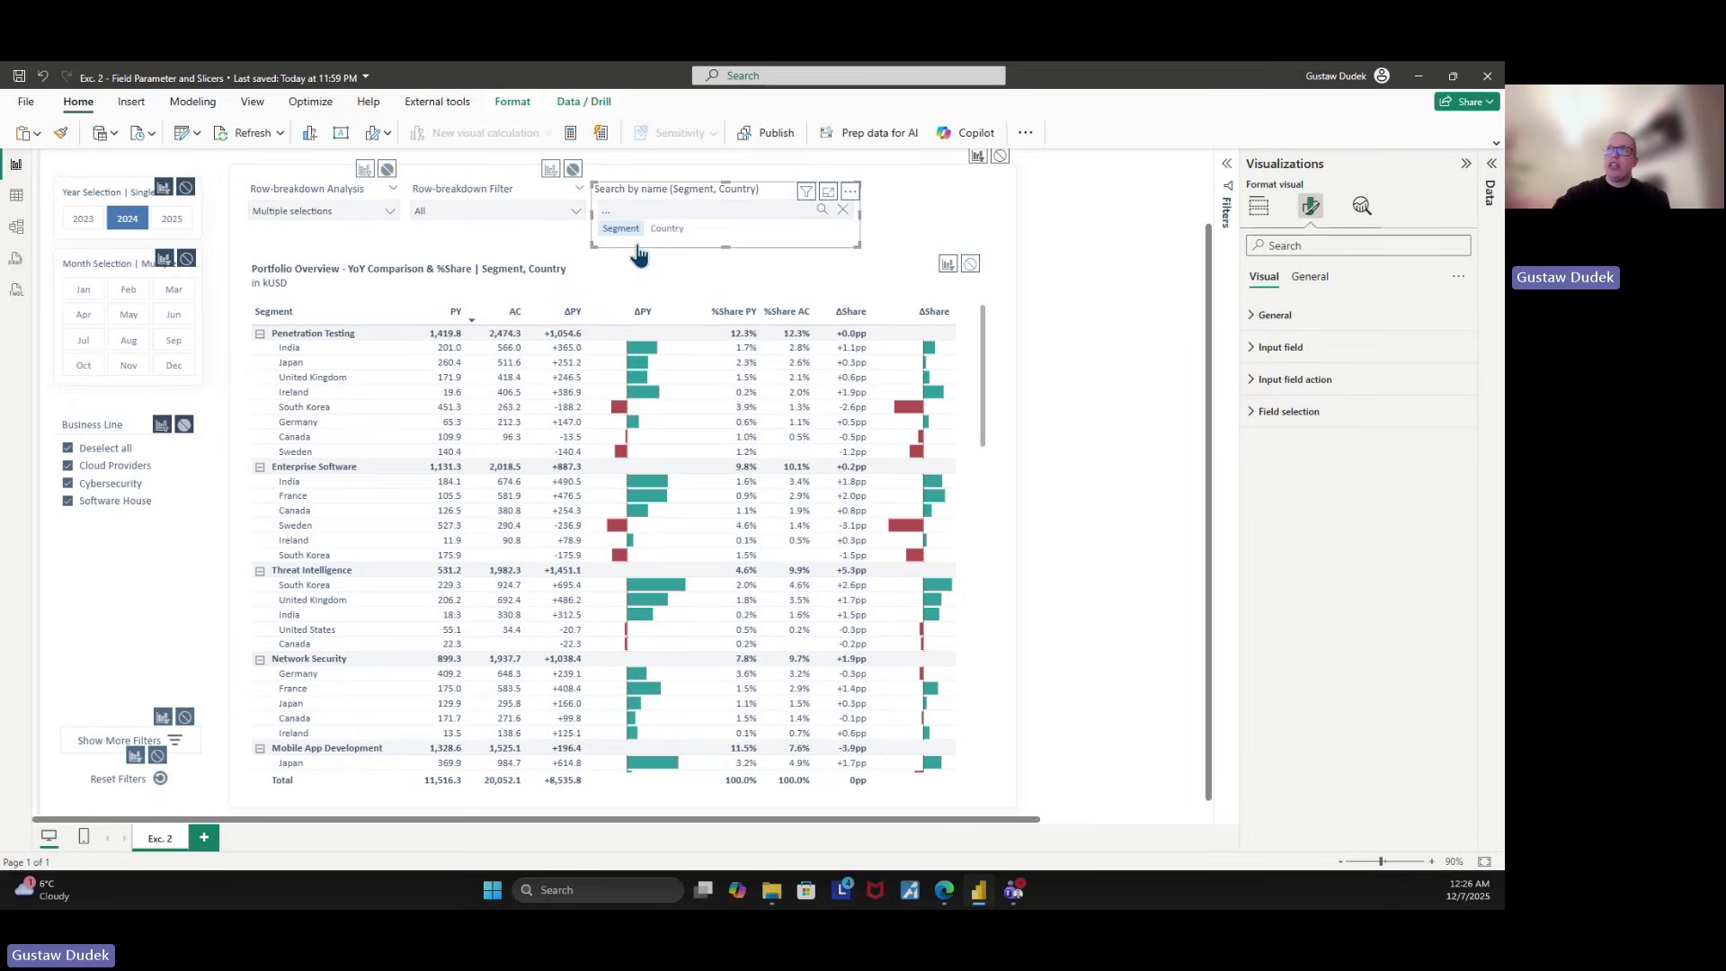
Review the Row-breakdown Analysis selections and compare the fields assigned to that slicer and the Search by name slicer.
click(308, 213)
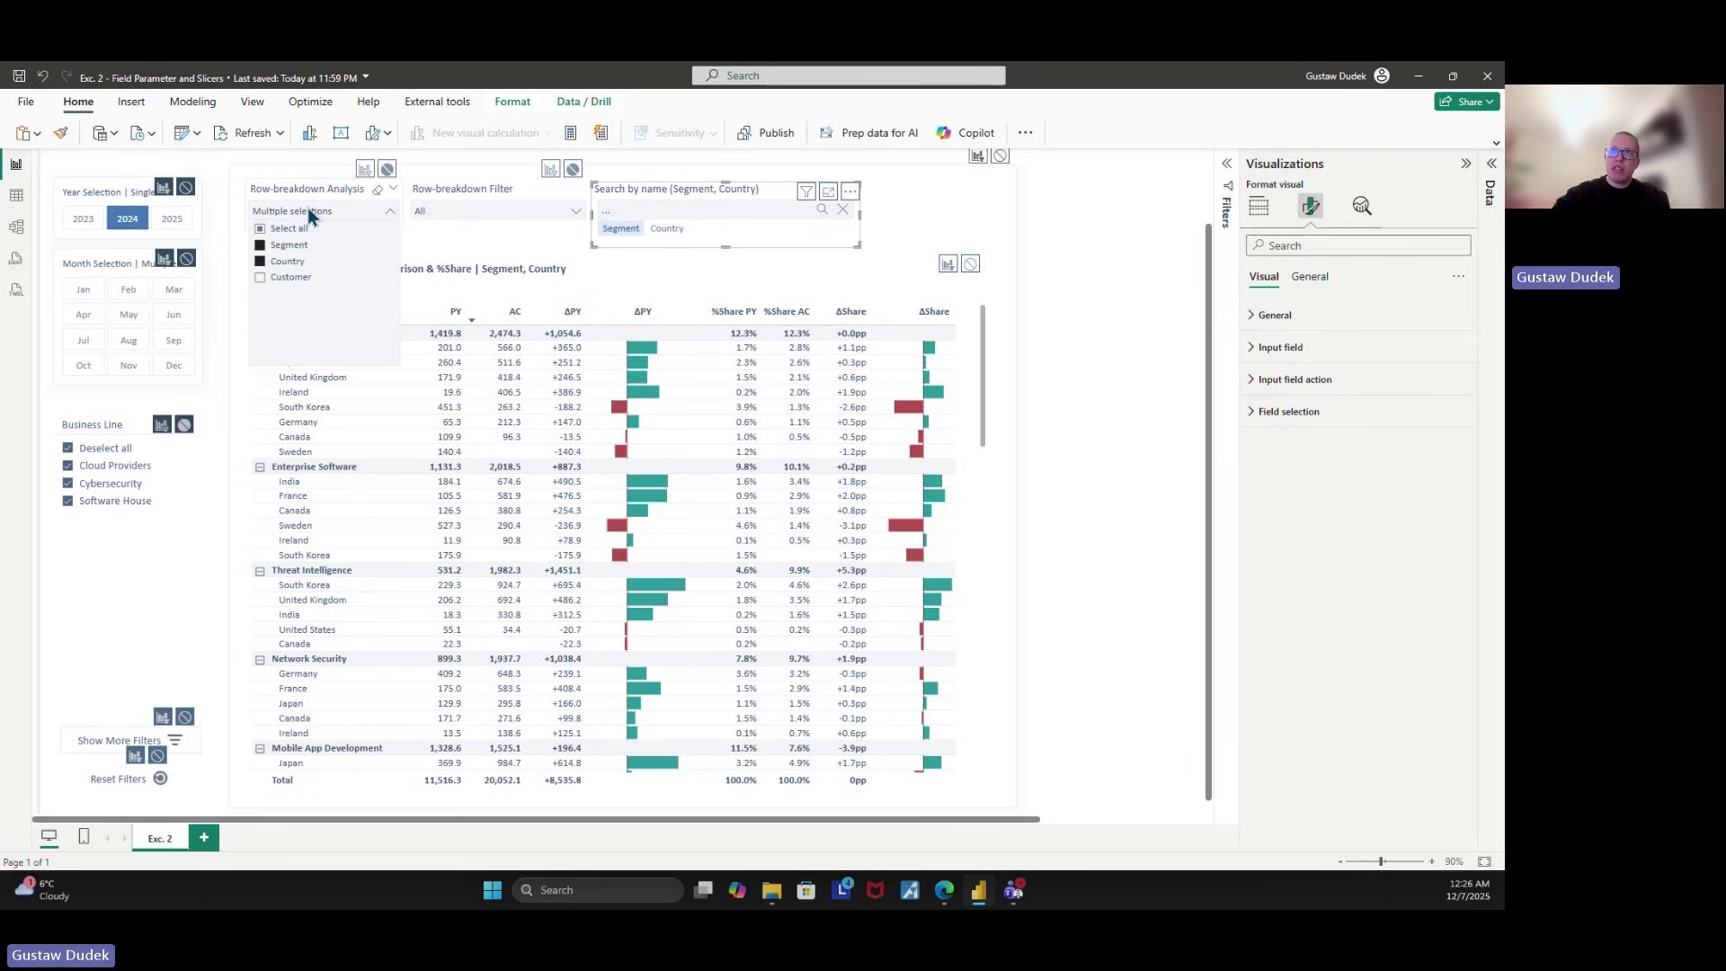
click(319, 214)
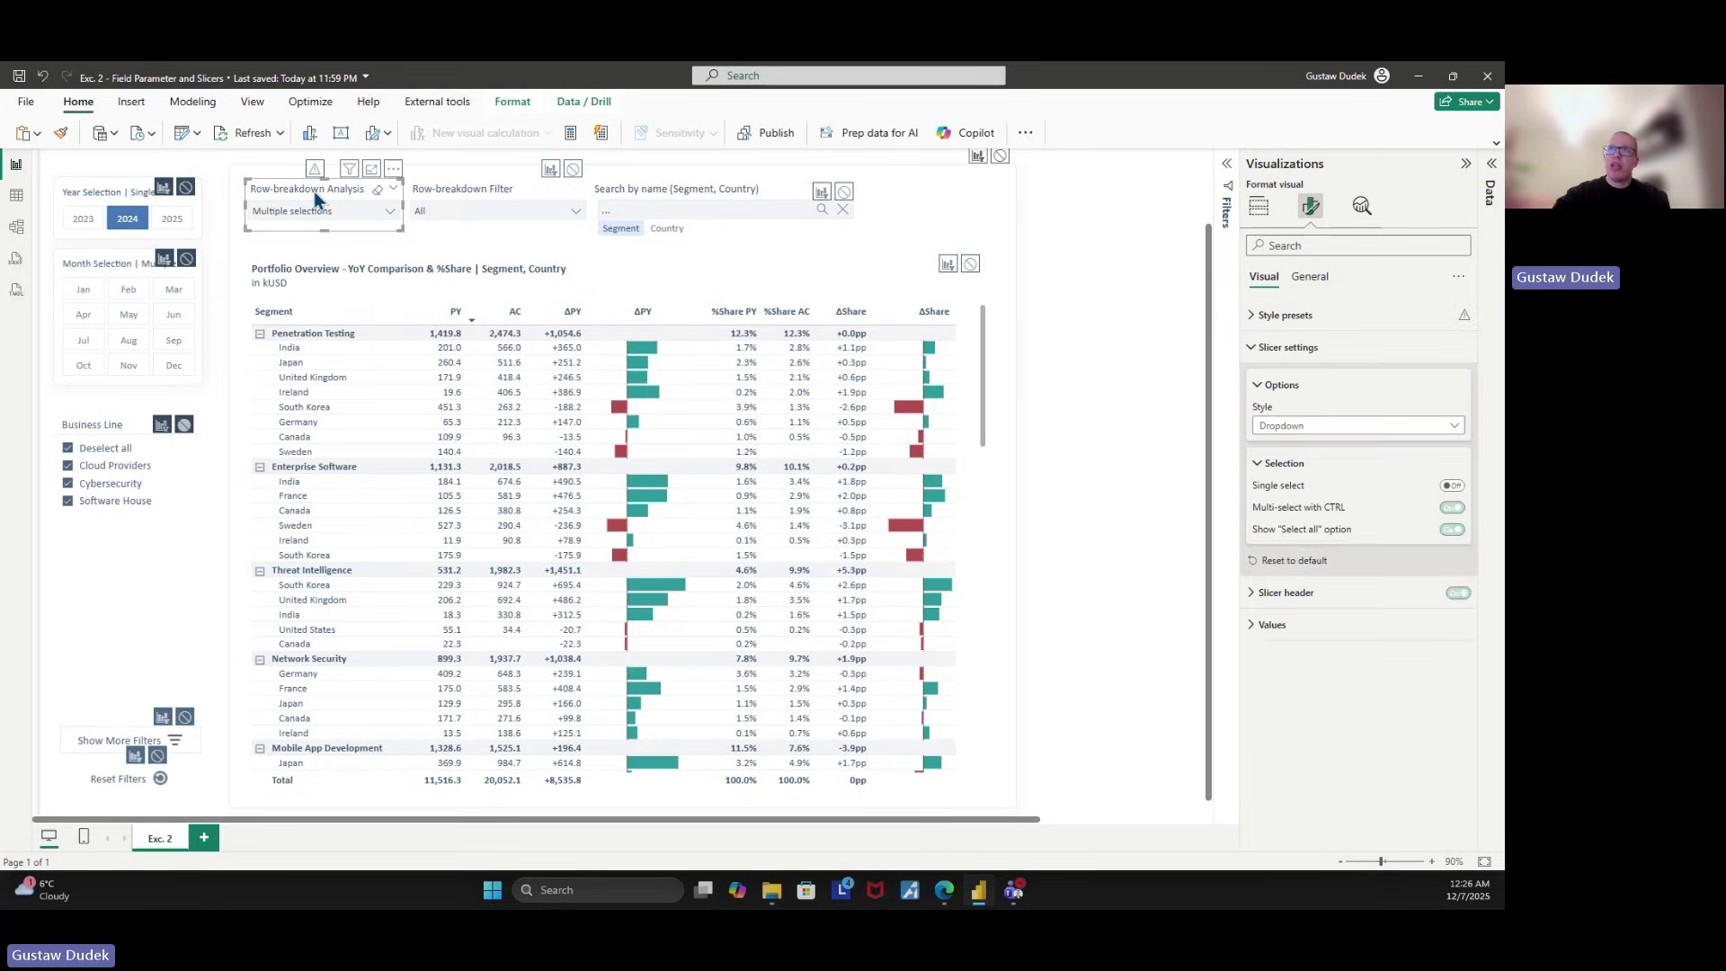
click(645, 195)
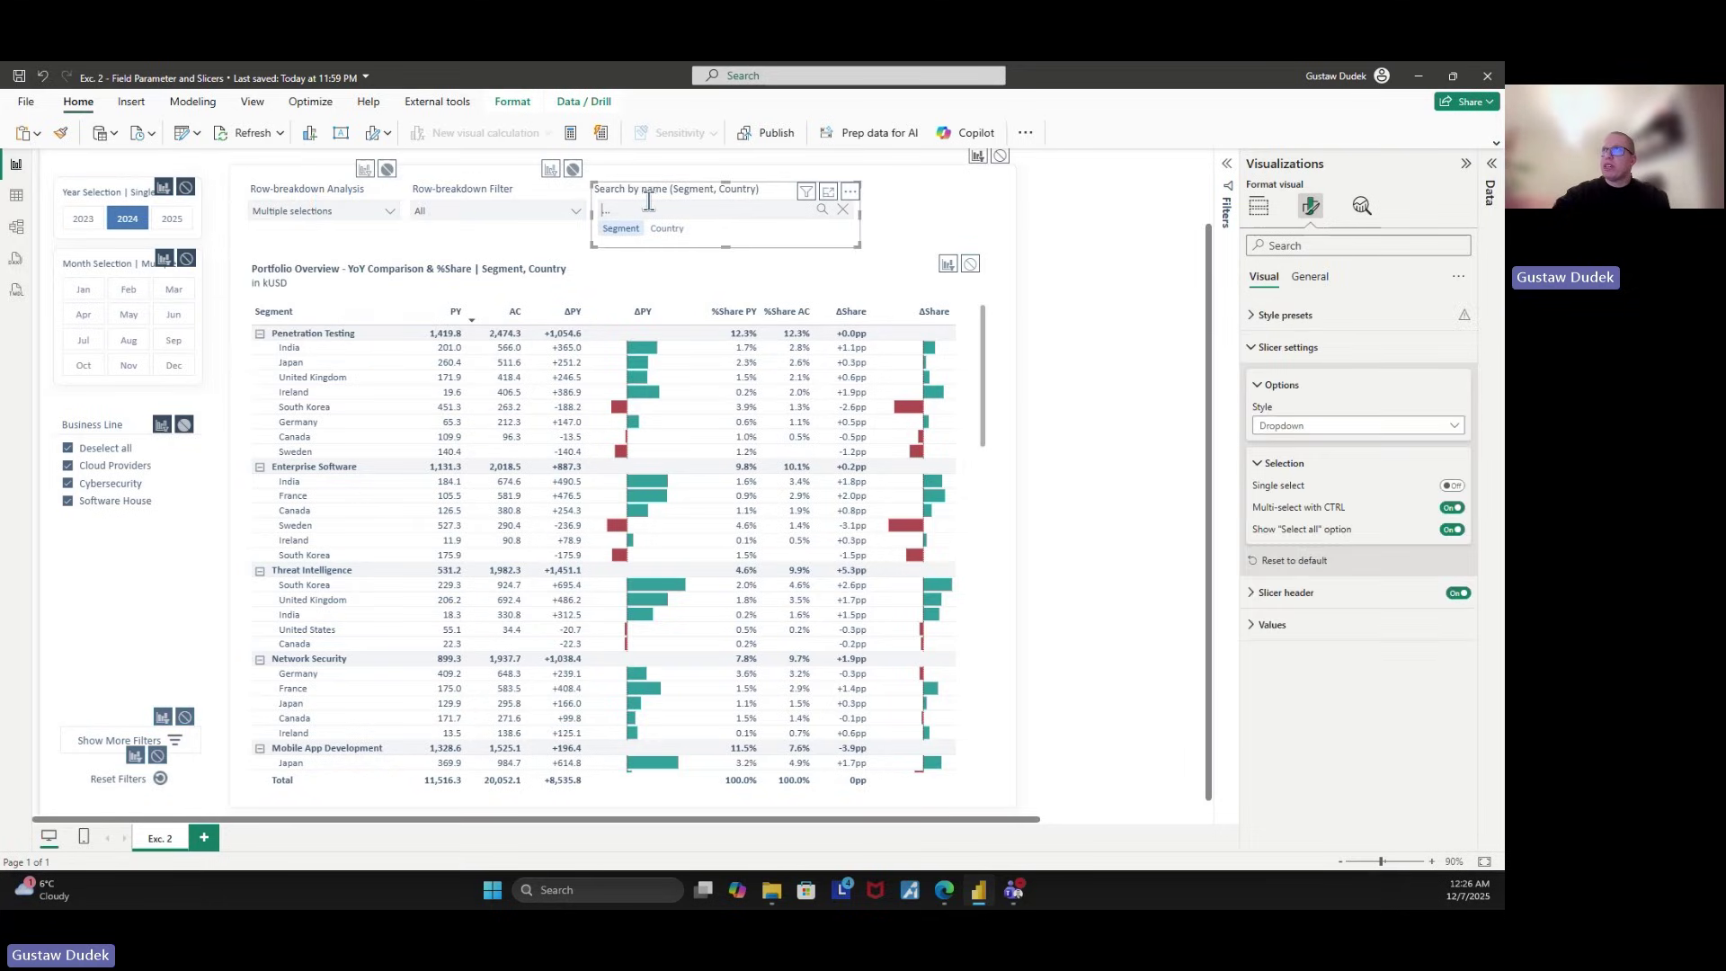
click(1260, 209)
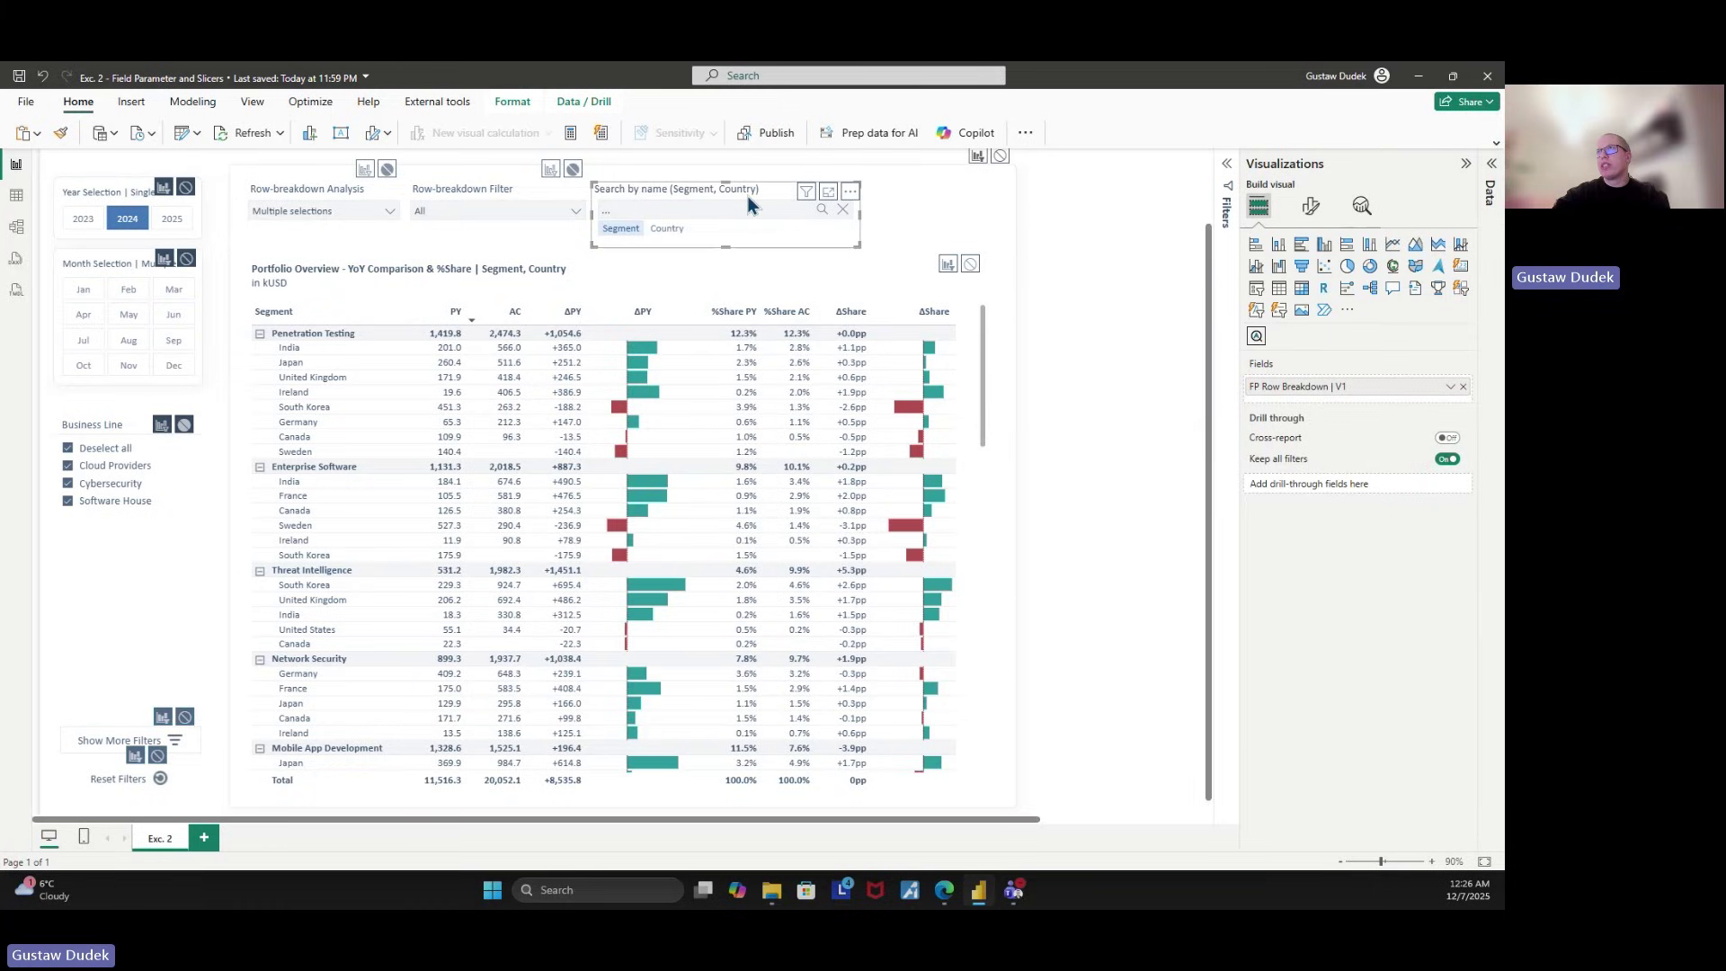
click(359, 189)
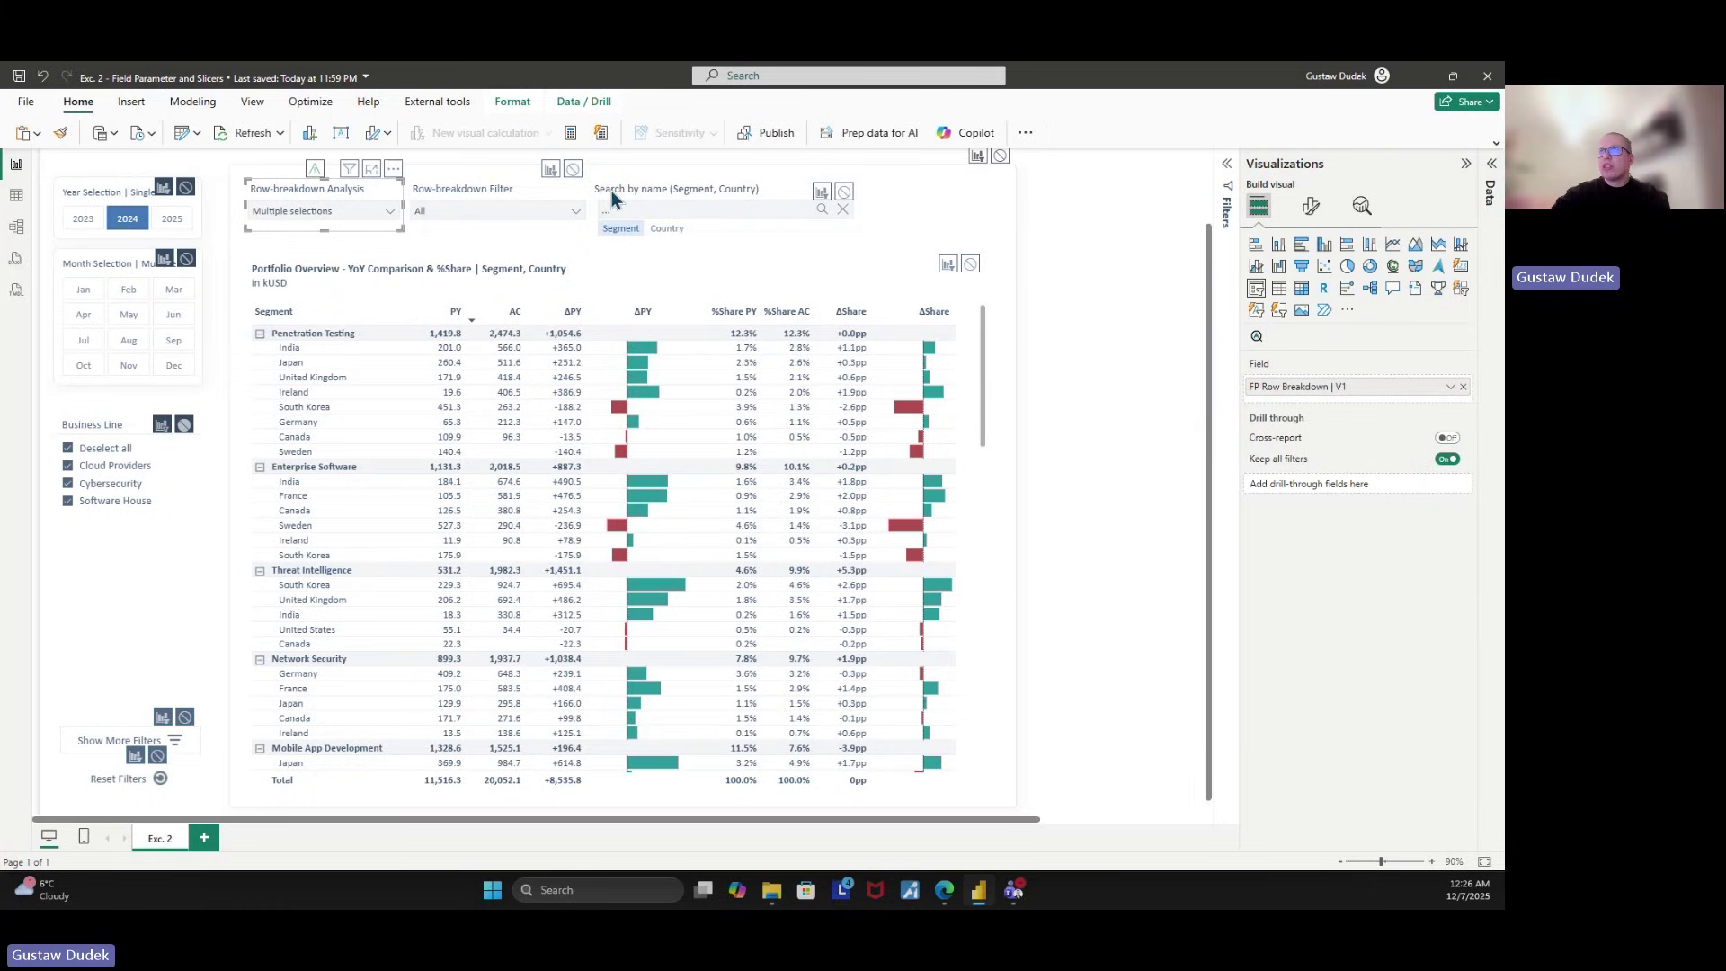
Inspect which field of the FP Row Breakdown | V1 table drives the Search by name slicer.
click(667, 197)
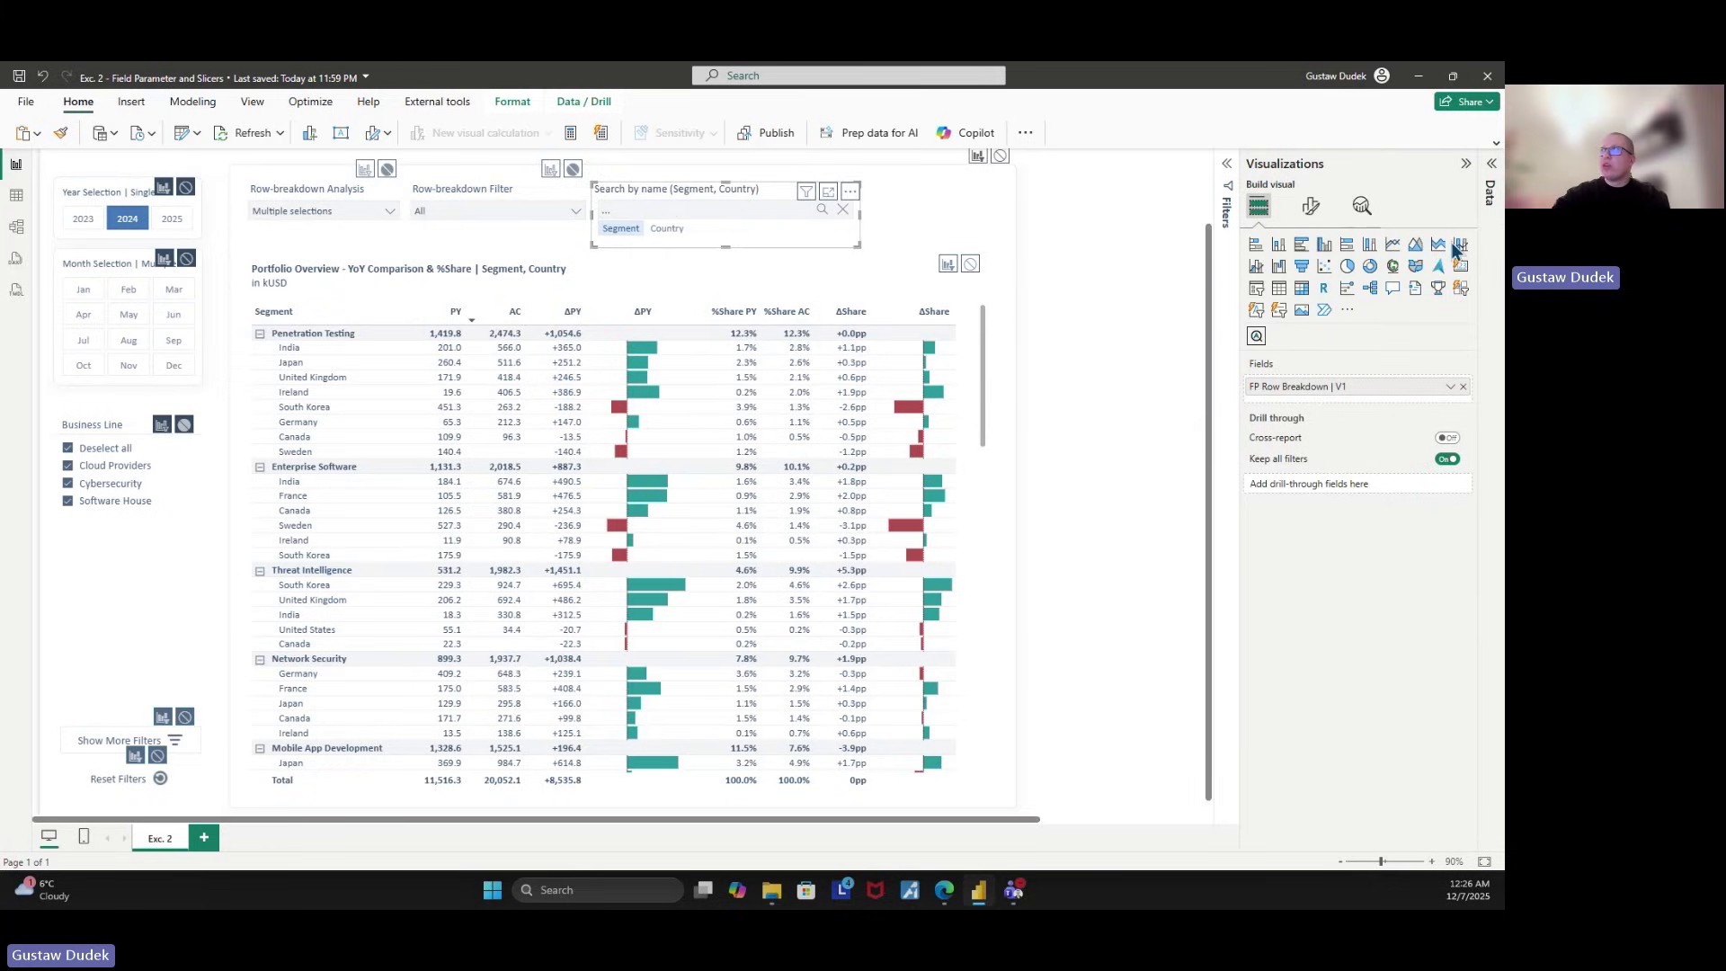
click(1491, 191)
scroll(1394, 470, down, 3)
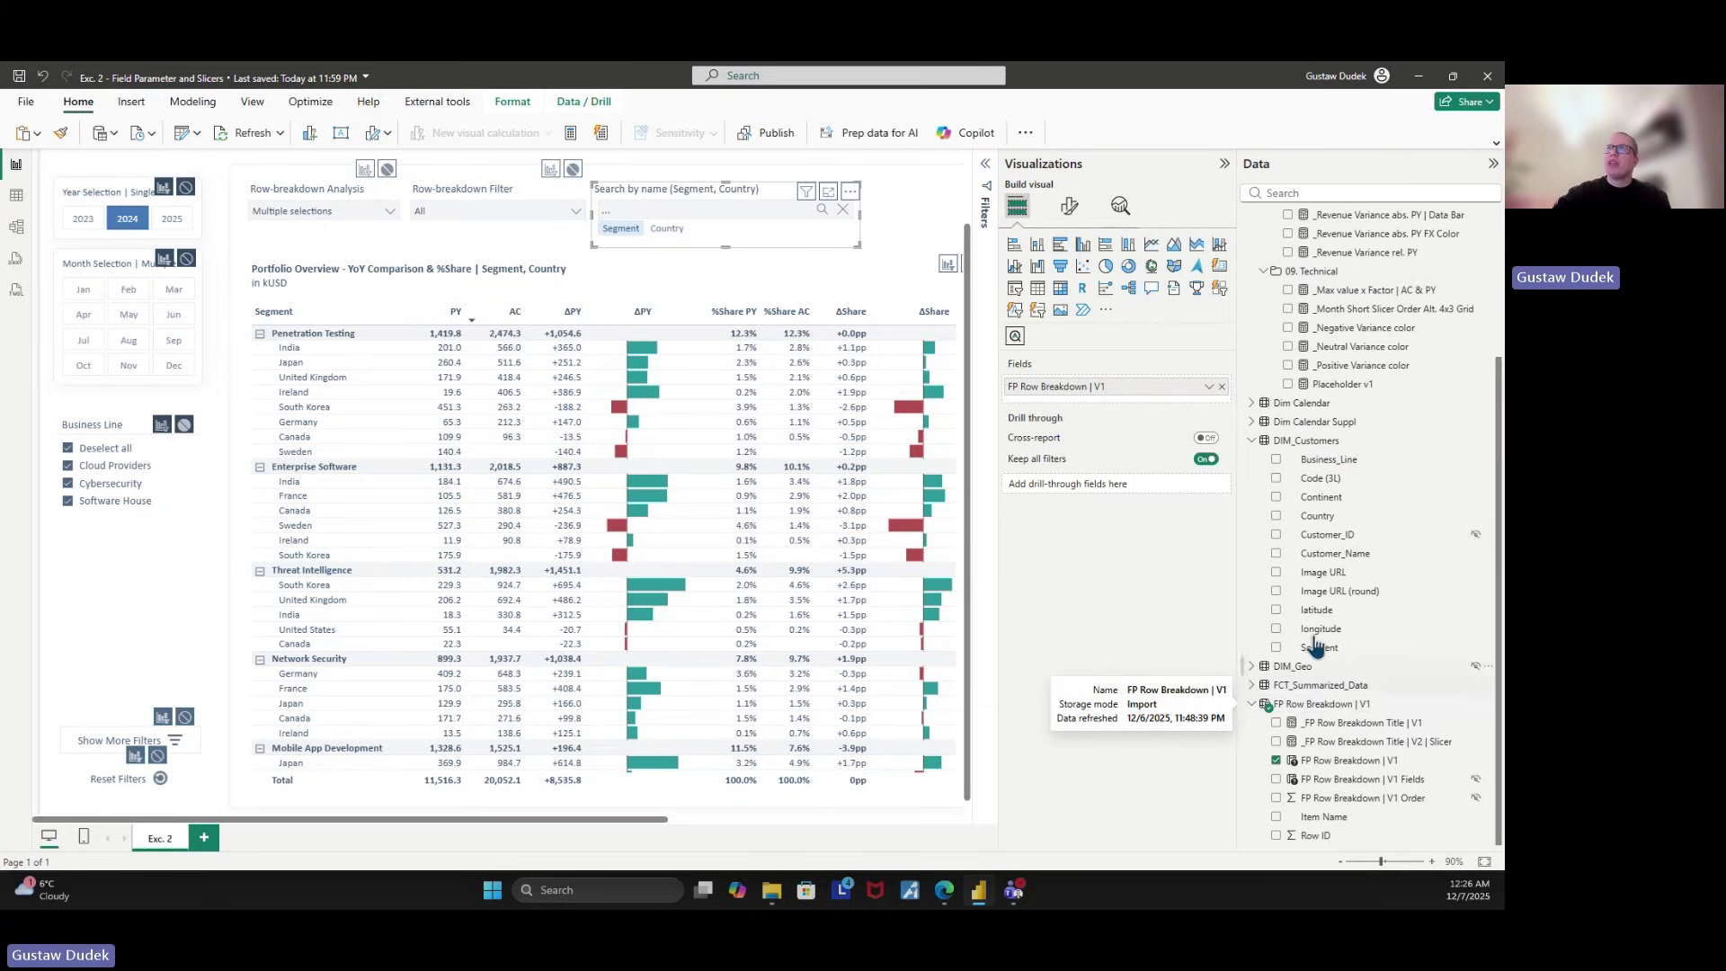
Add Customer to the Row-breakdown Analysis selection alongside Segment and Country, and choose Segment as the field for the name search.
click(311, 212)
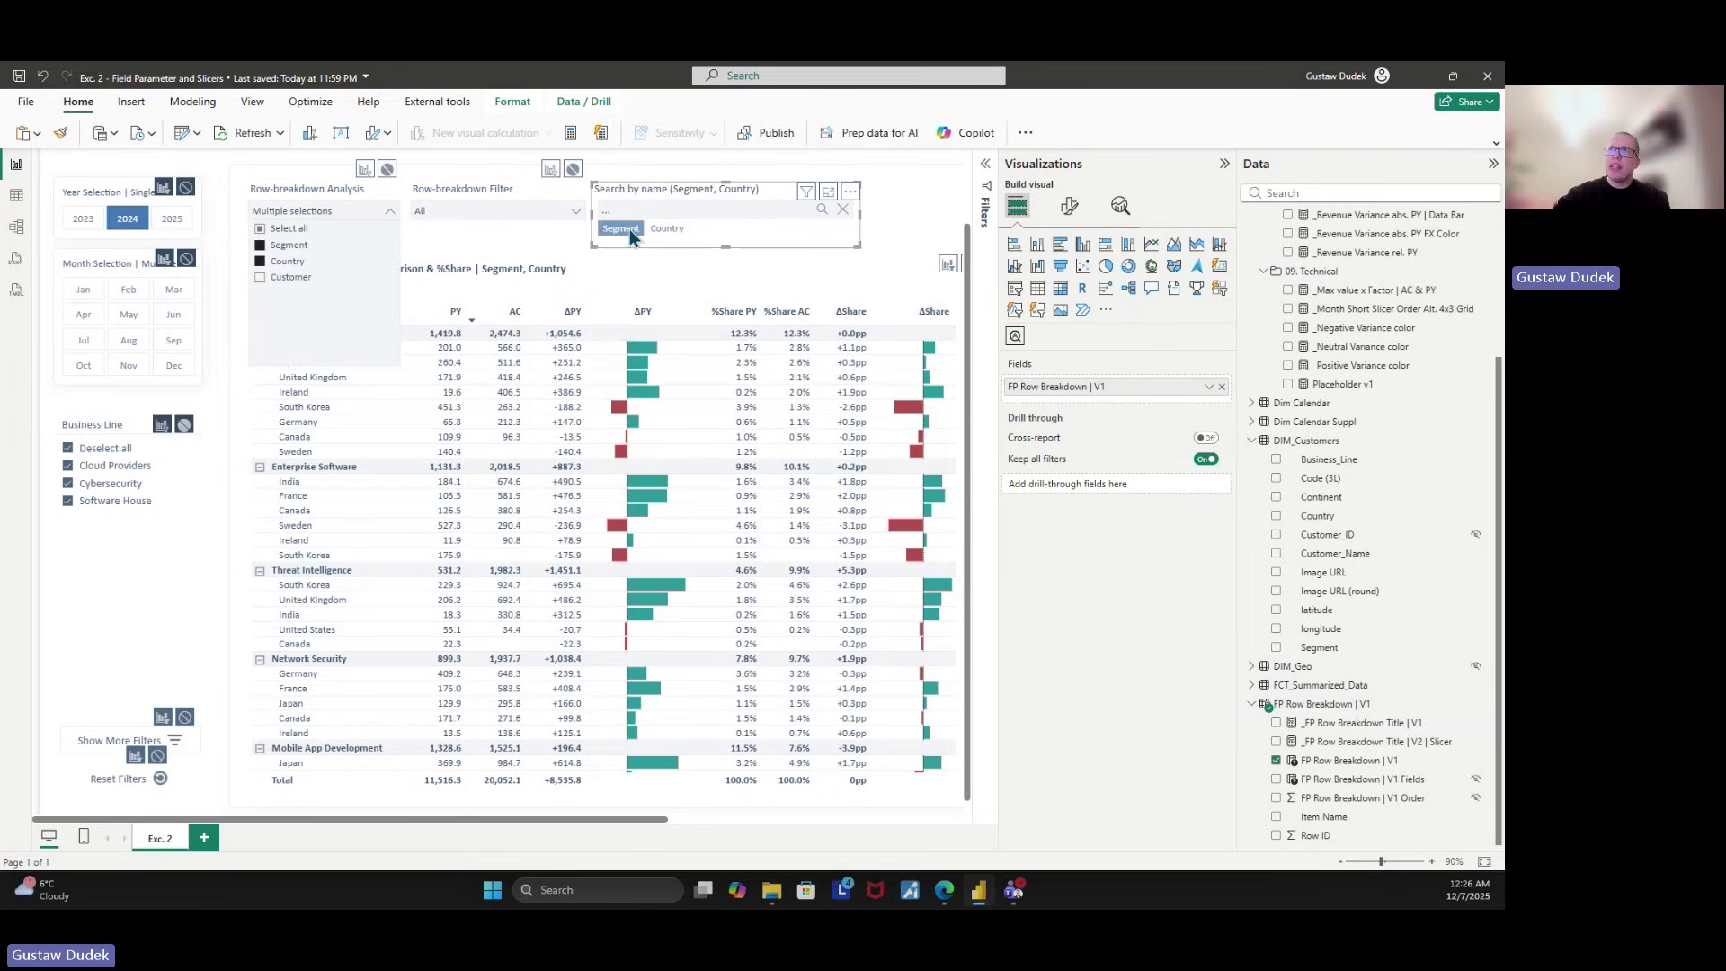
click(296, 281)
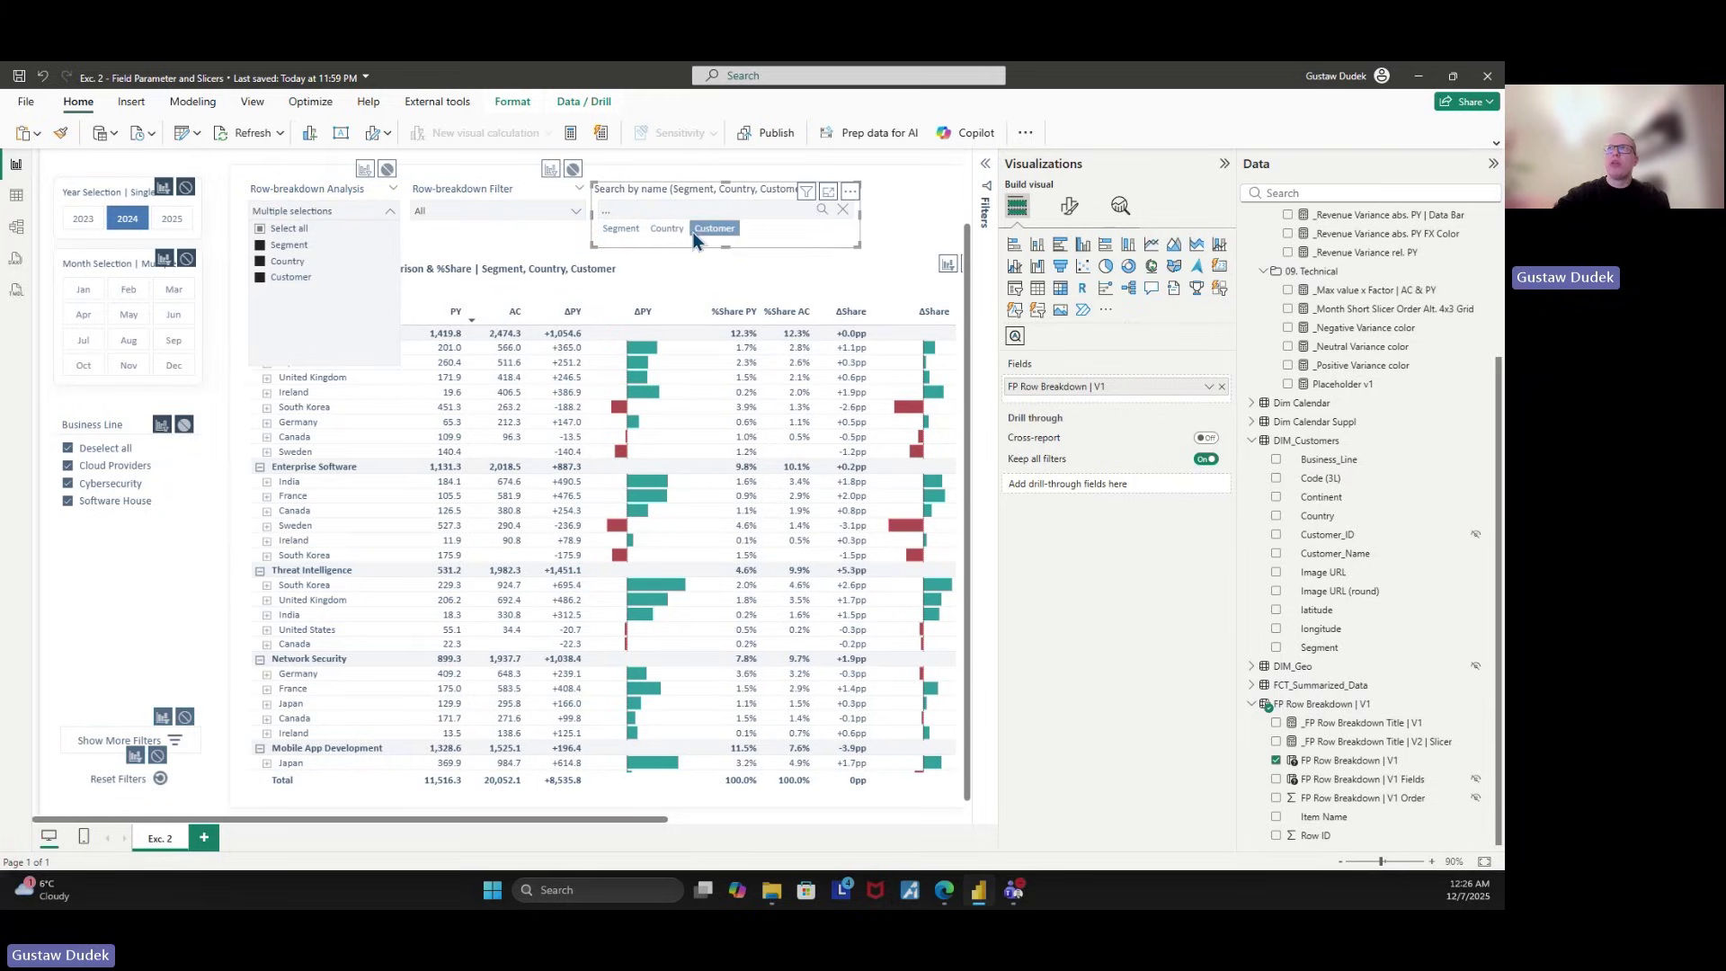
click(622, 230)
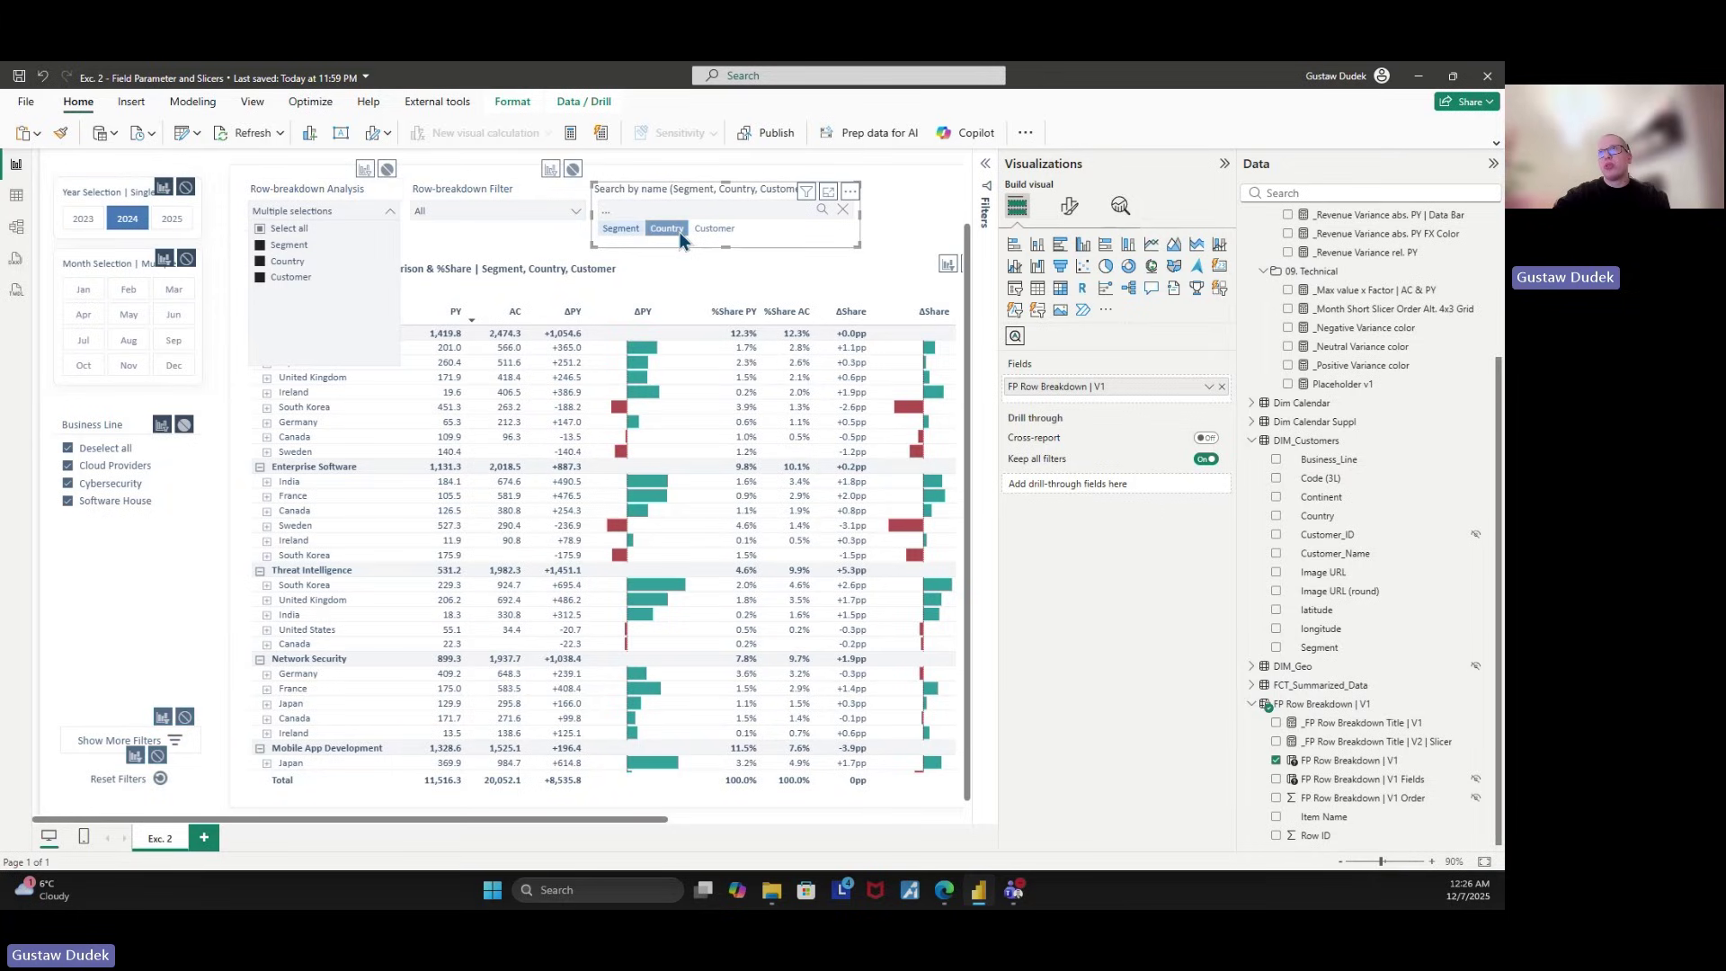
click(324, 202)
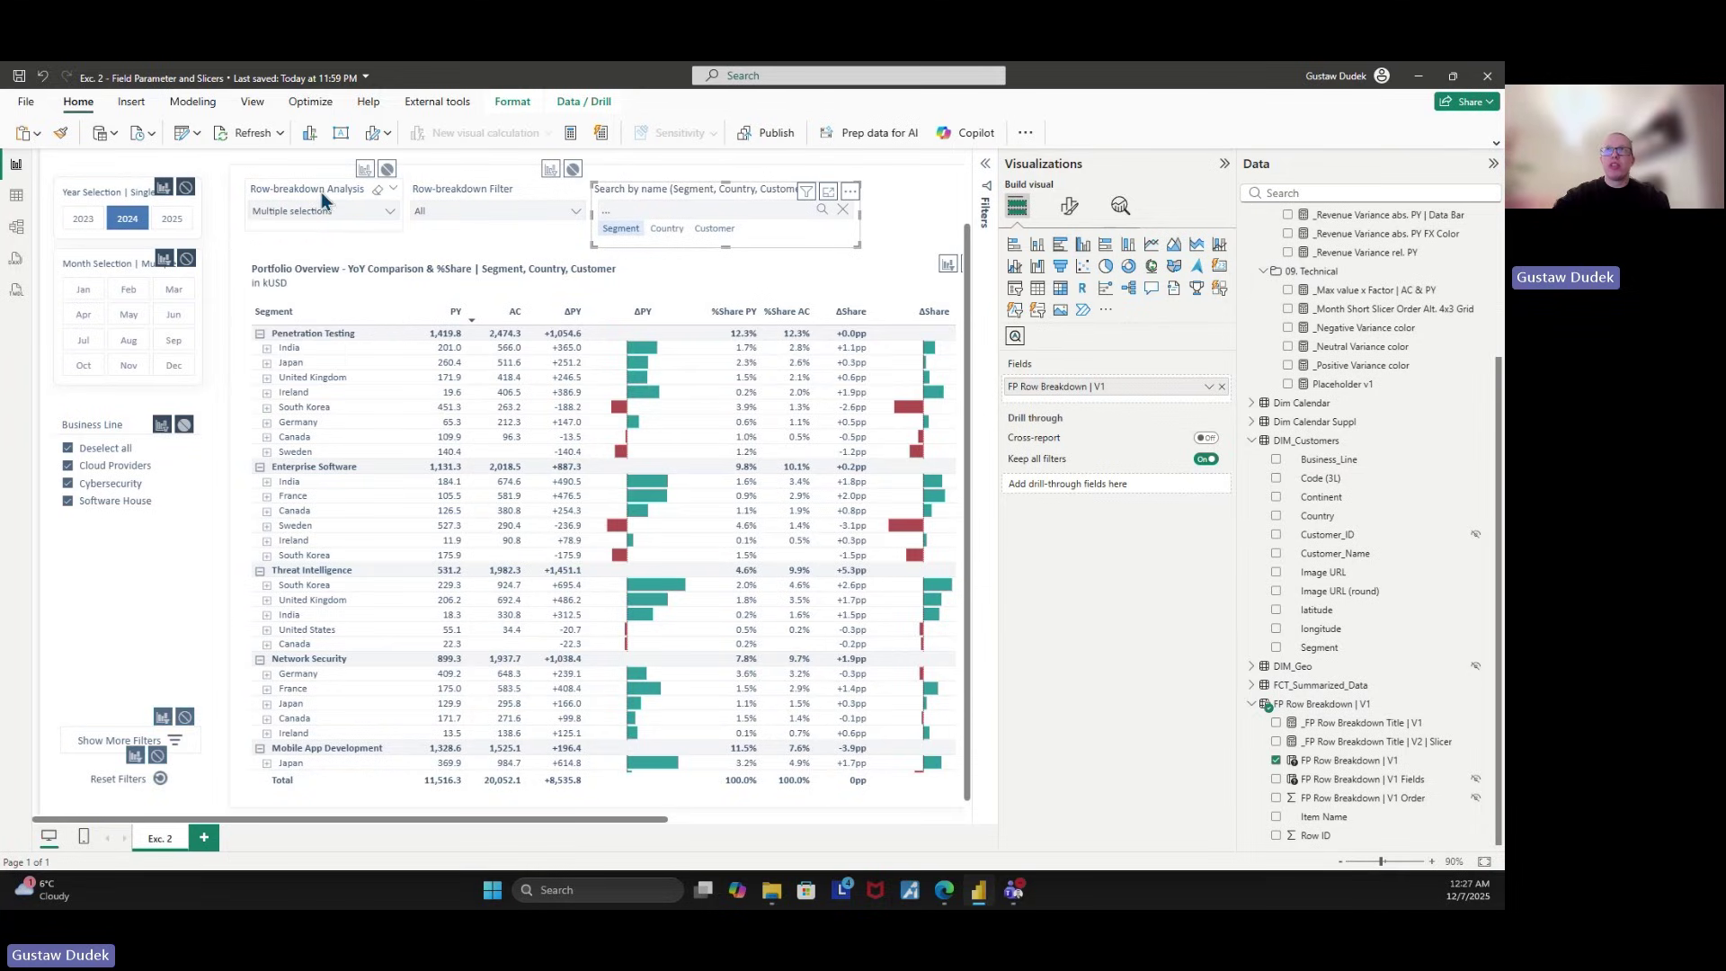
Select all breakdown levels at once in the Row-breakdown Analysis slicer.
click(310, 214)
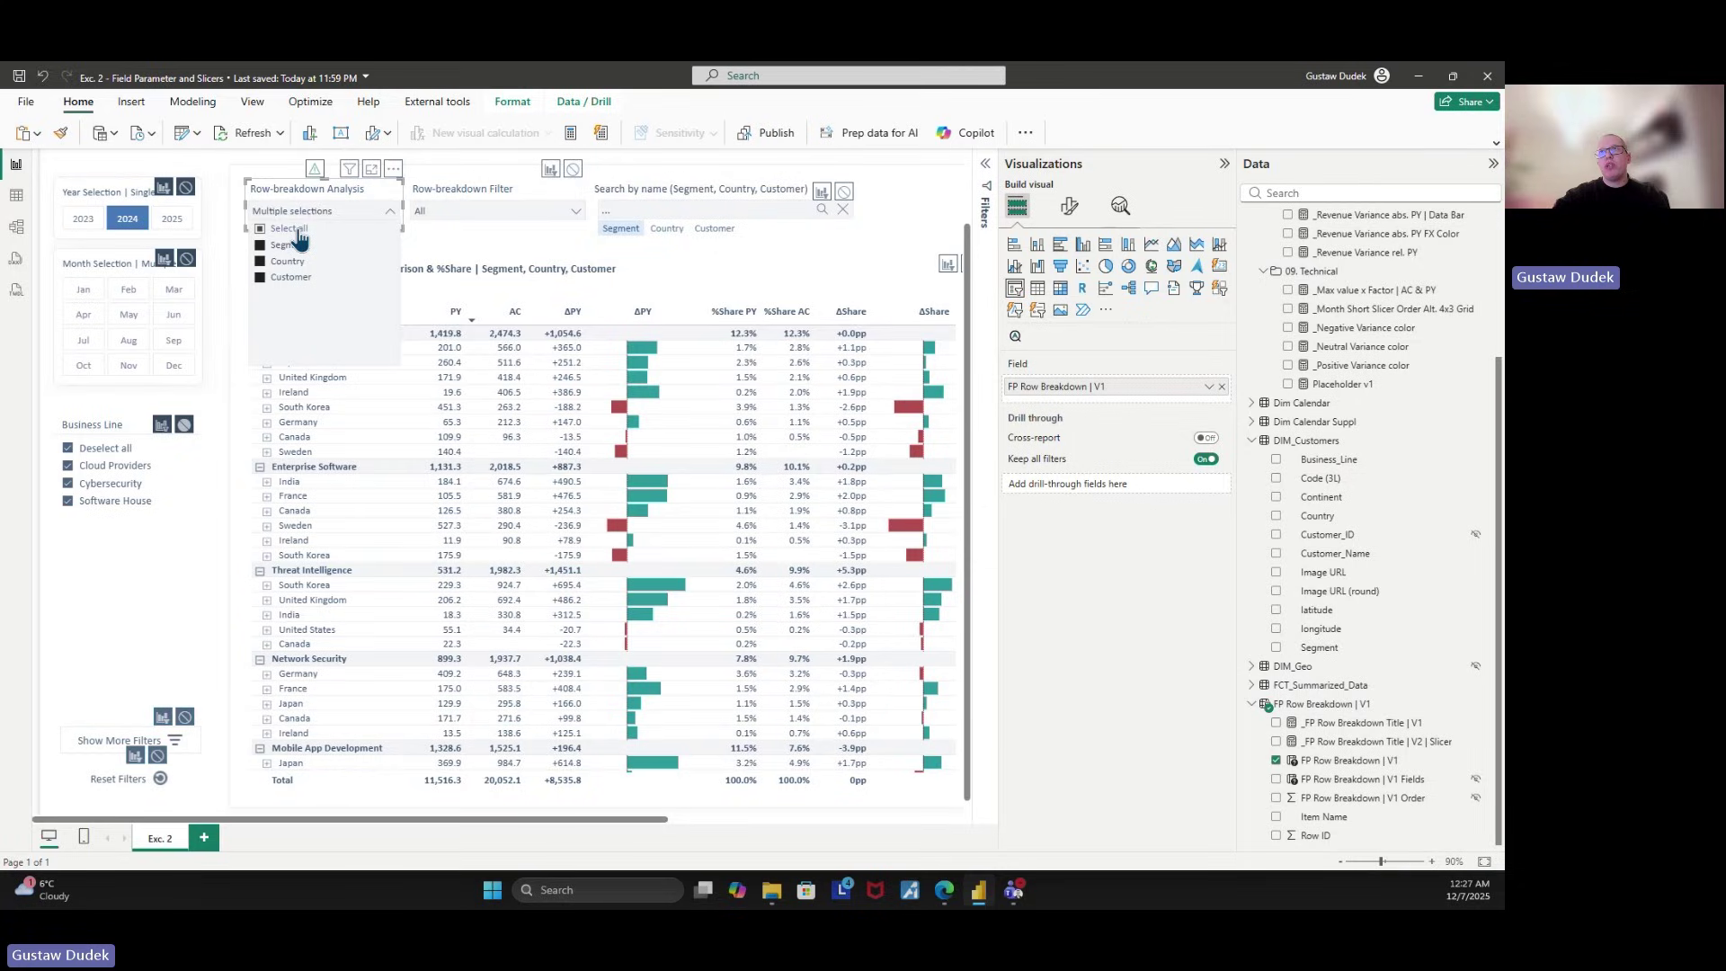
click(290, 229)
click(310, 196)
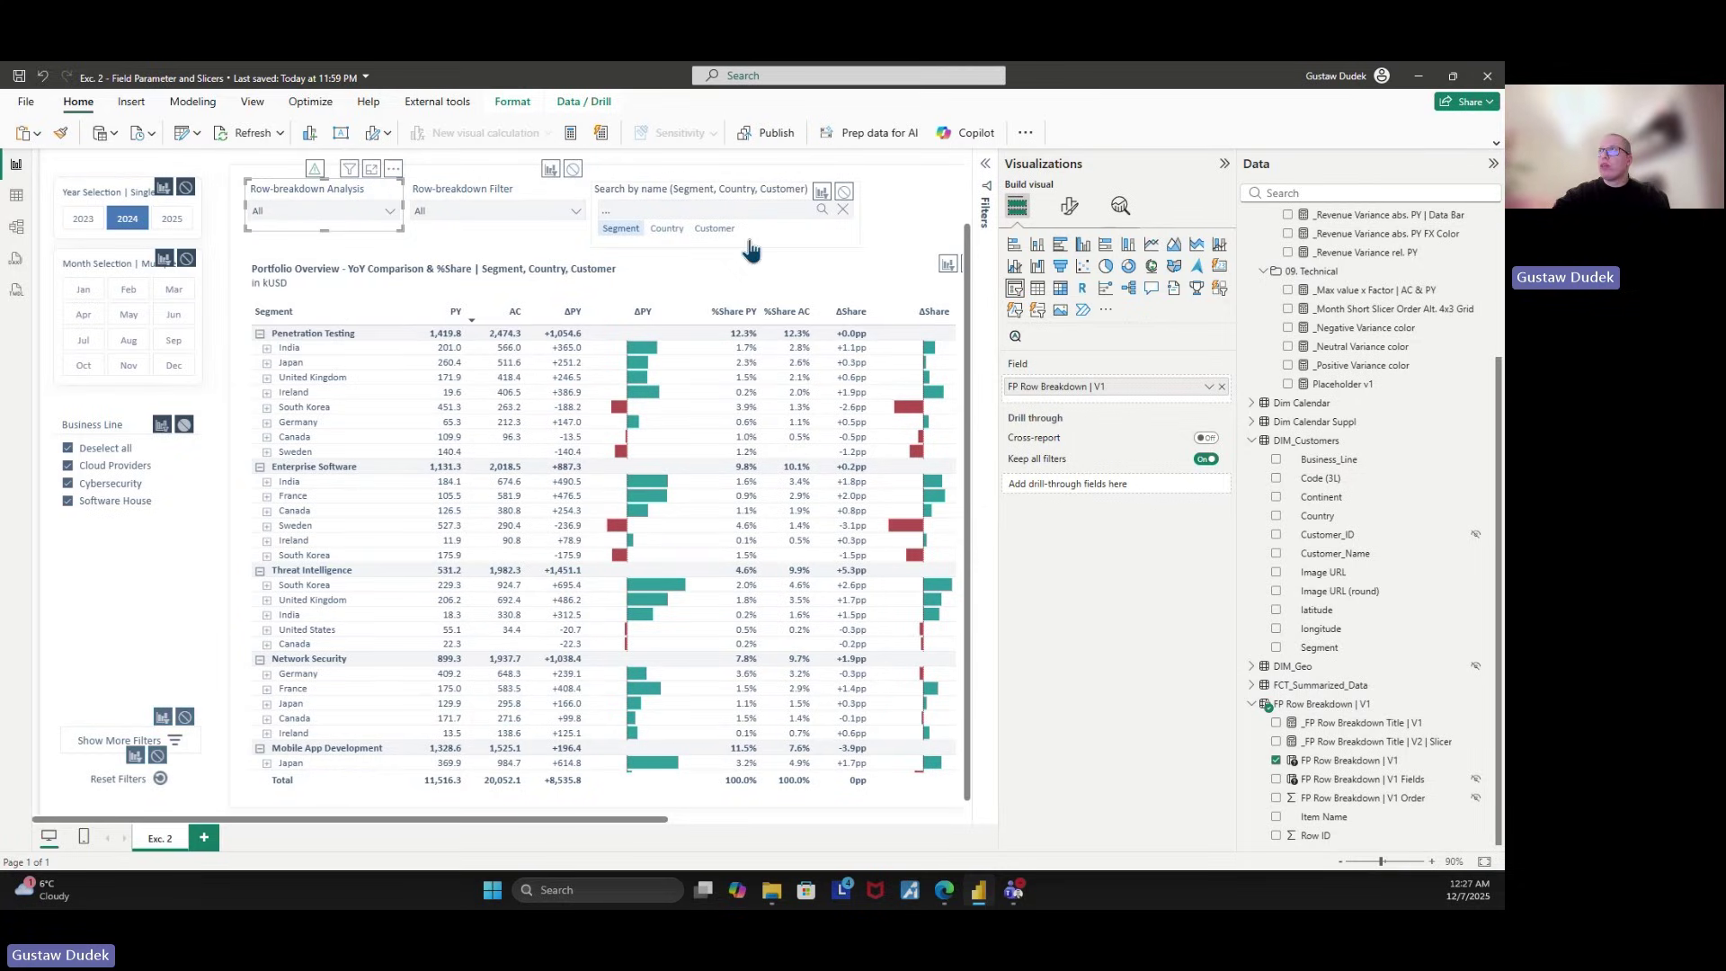
Turn off the Select all option and CTRL multi-select for the Row-breakdown Analysis slicer, and enable Single select.
click(1068, 212)
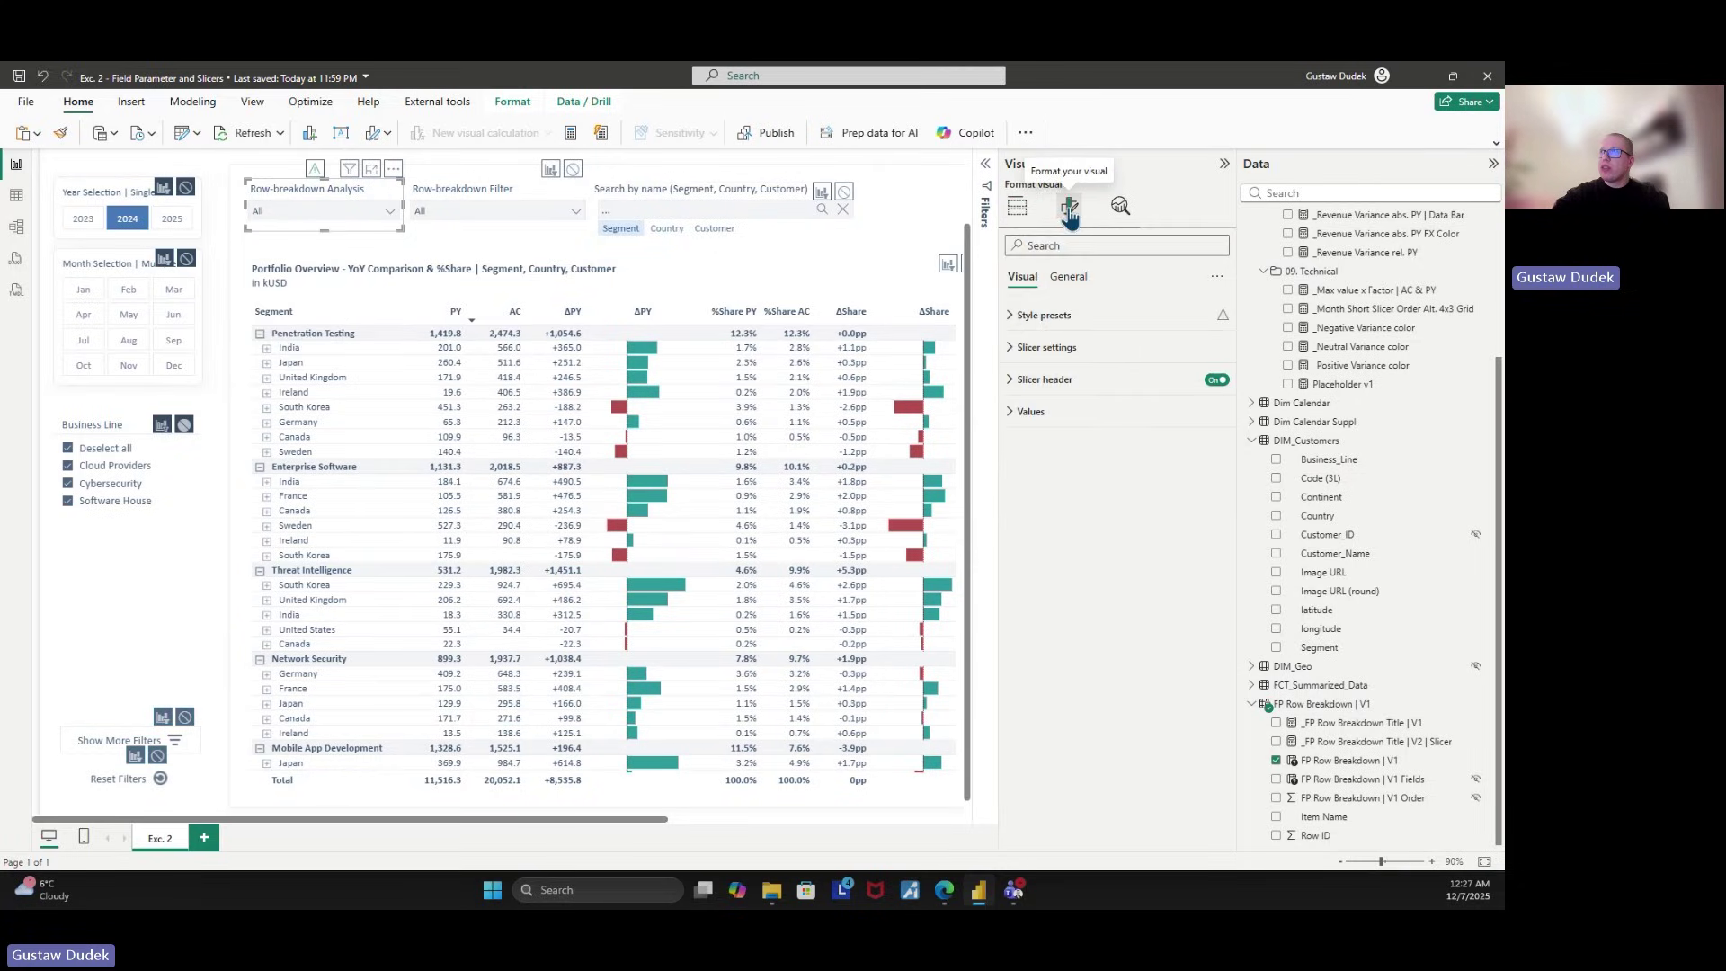
click(1089, 351)
click(1075, 453)
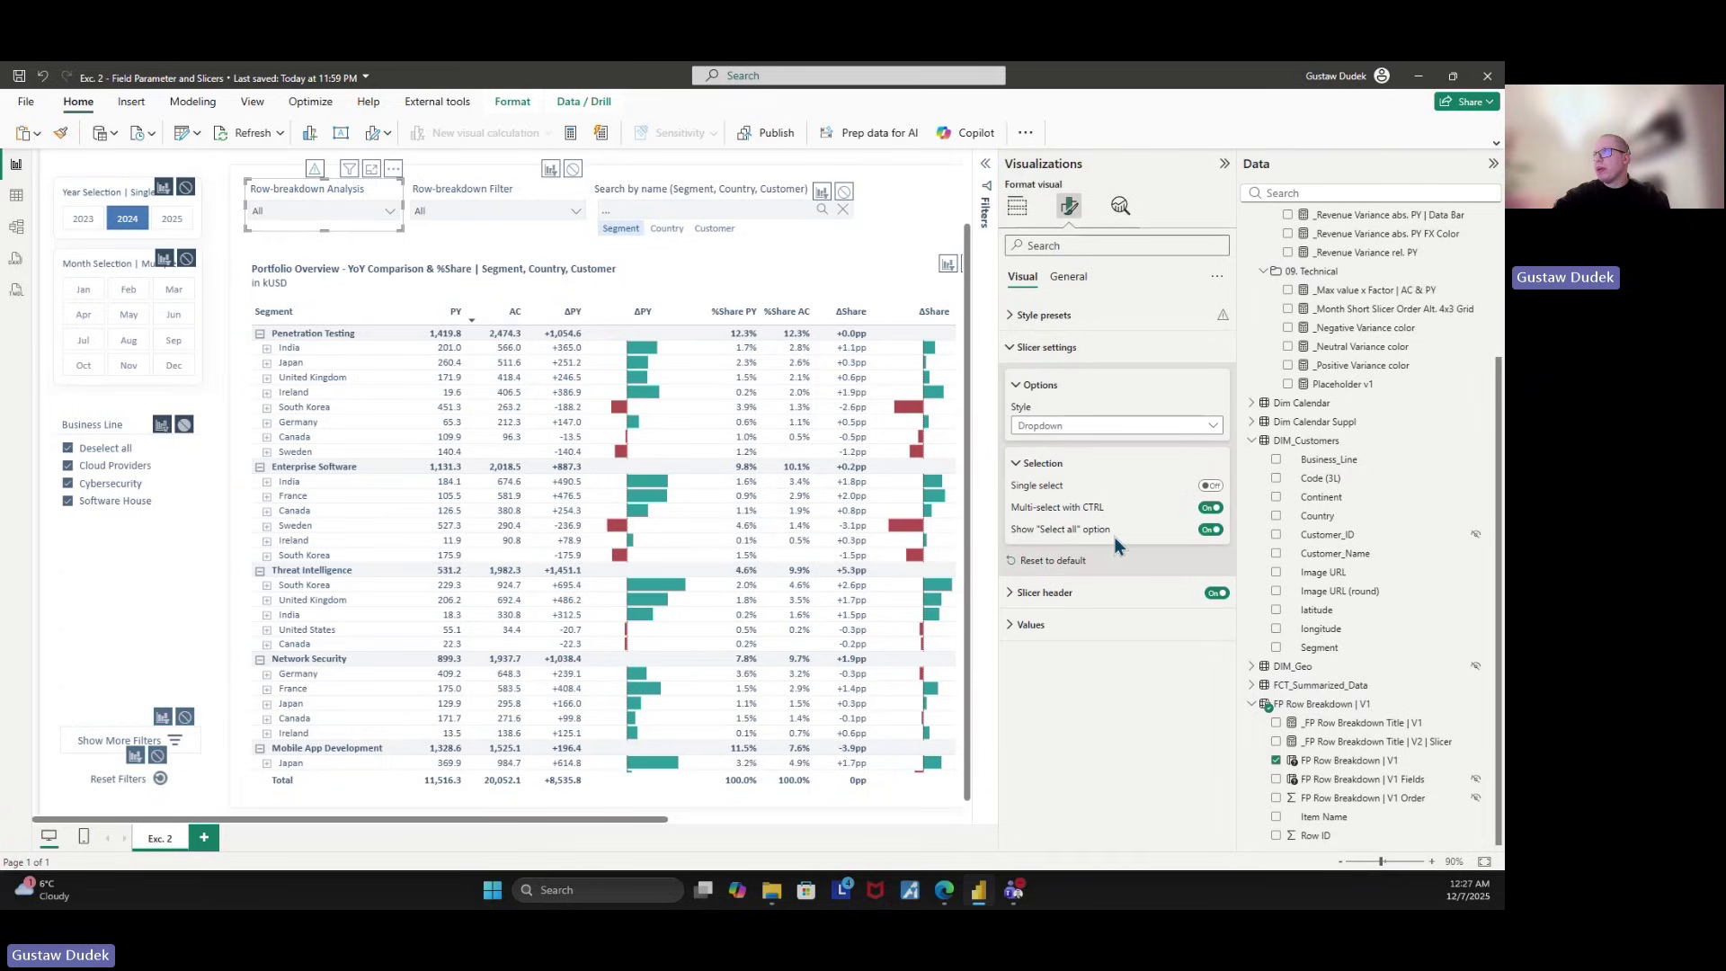
click(1211, 529)
click(1212, 508)
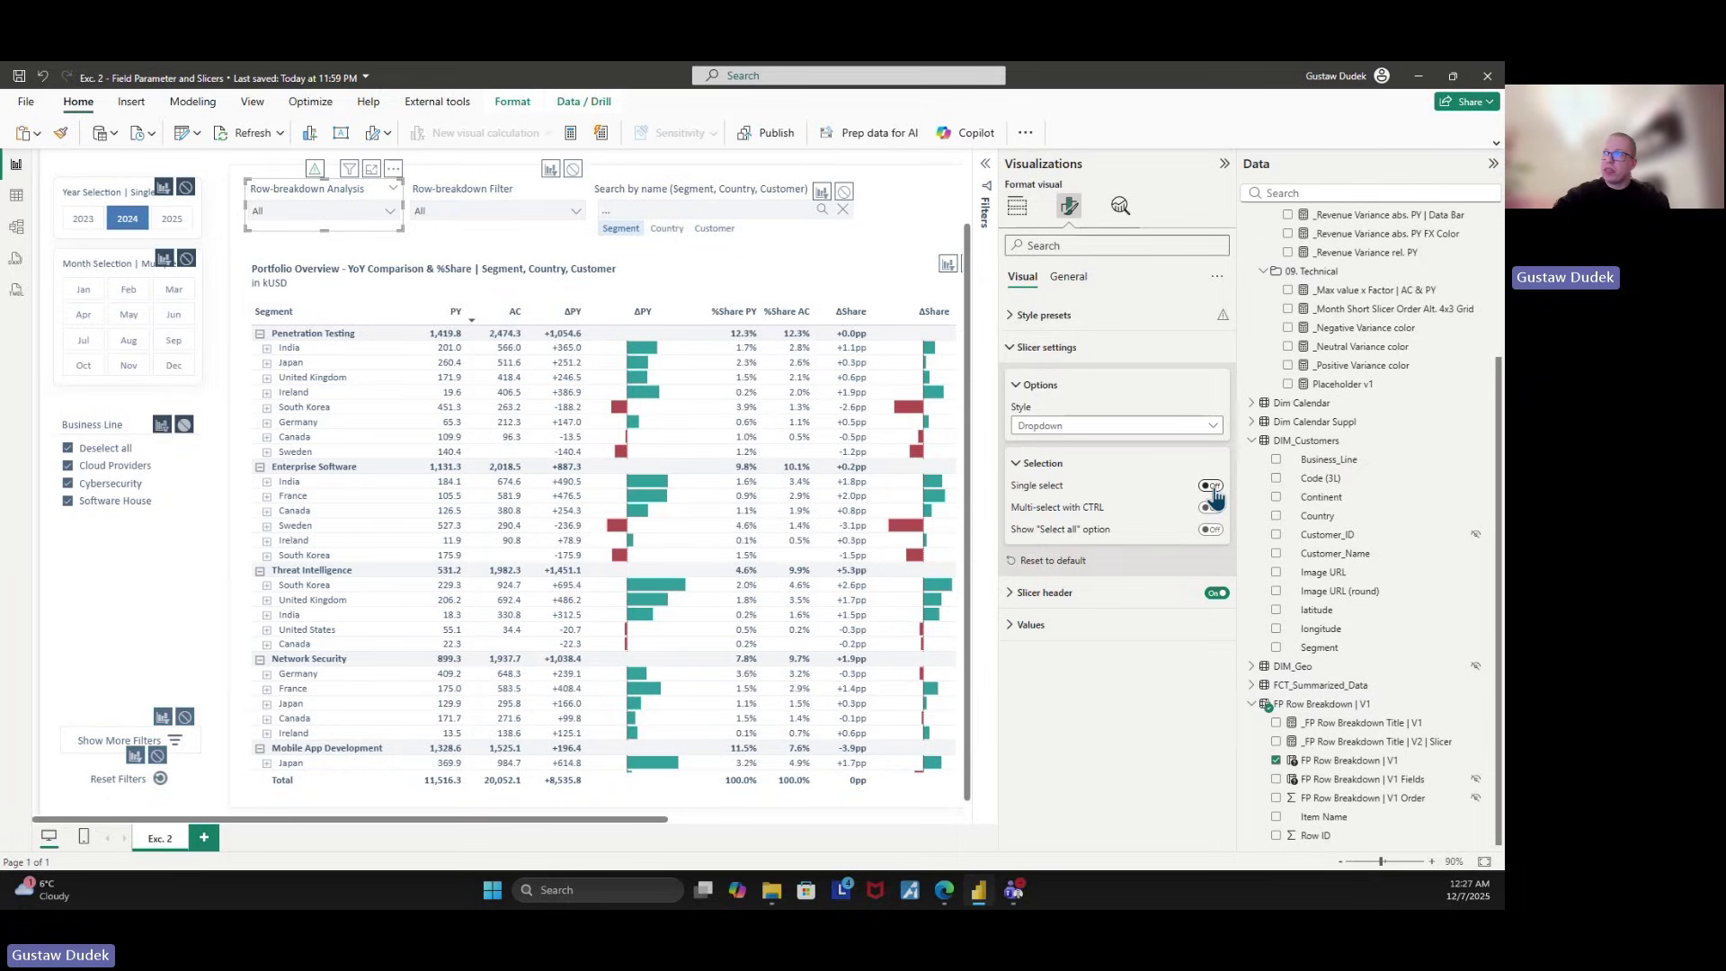
click(1211, 487)
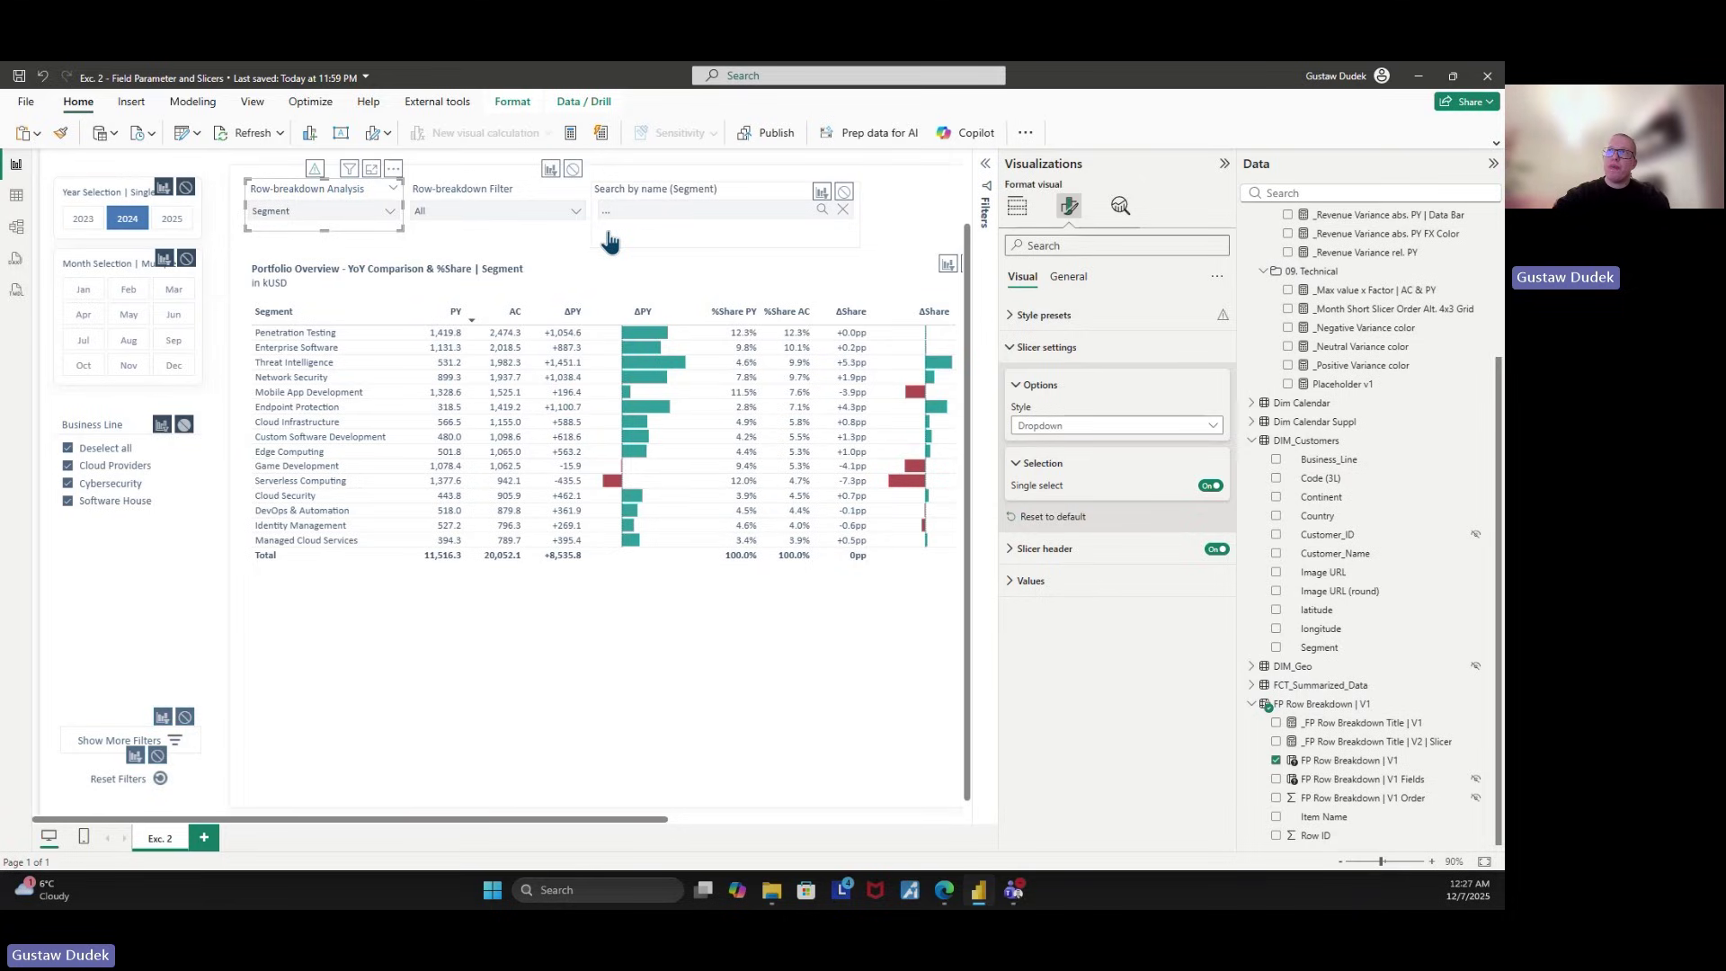
Collapse the Visualizations and Data panes and show the report page from its header with nothing selected.
click(681, 190)
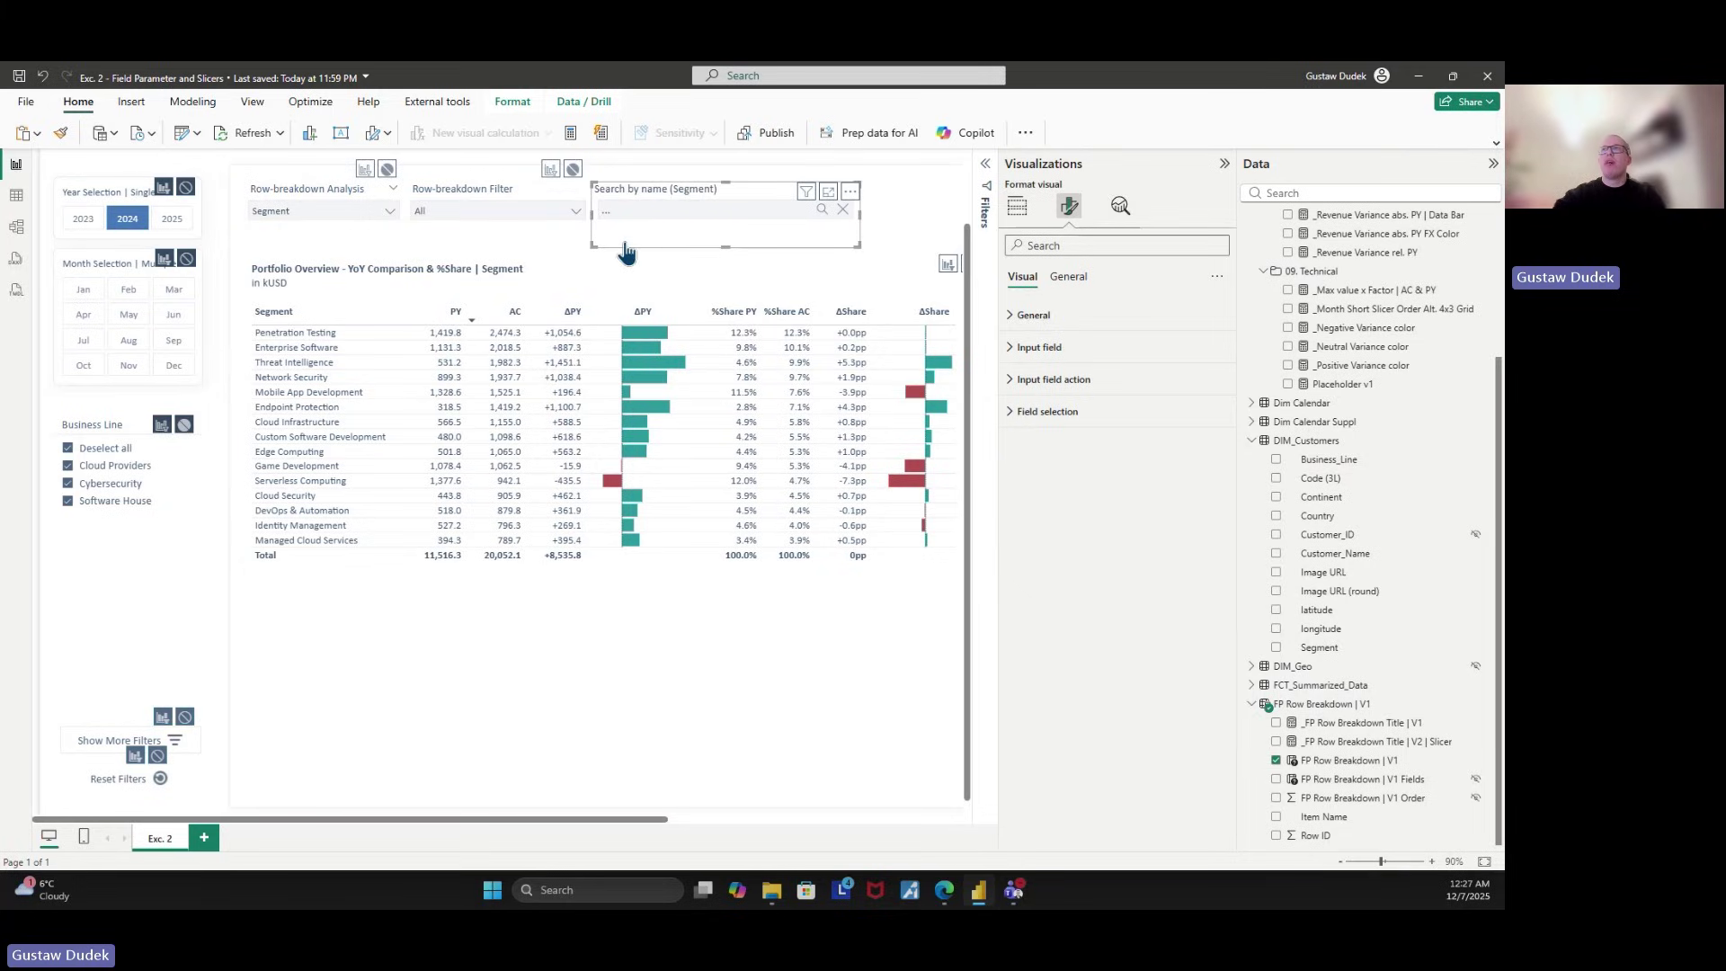
click(1224, 164)
click(1120, 284)
click(1488, 165)
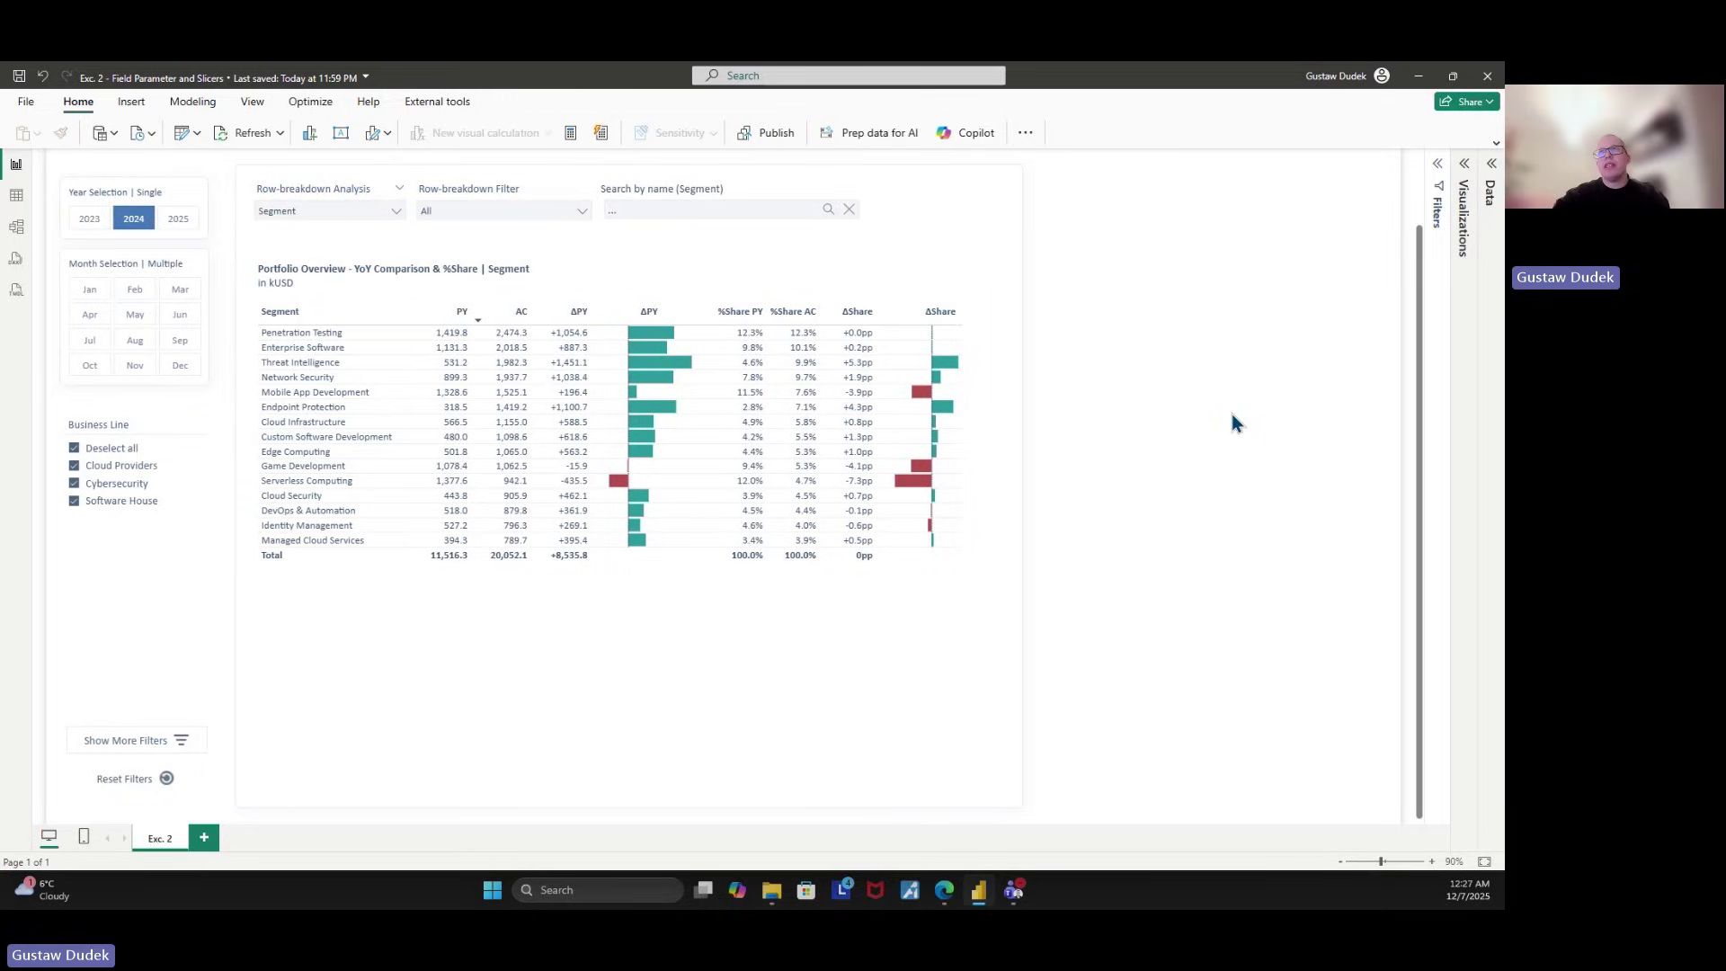
scroll(1232, 413, up, 2)
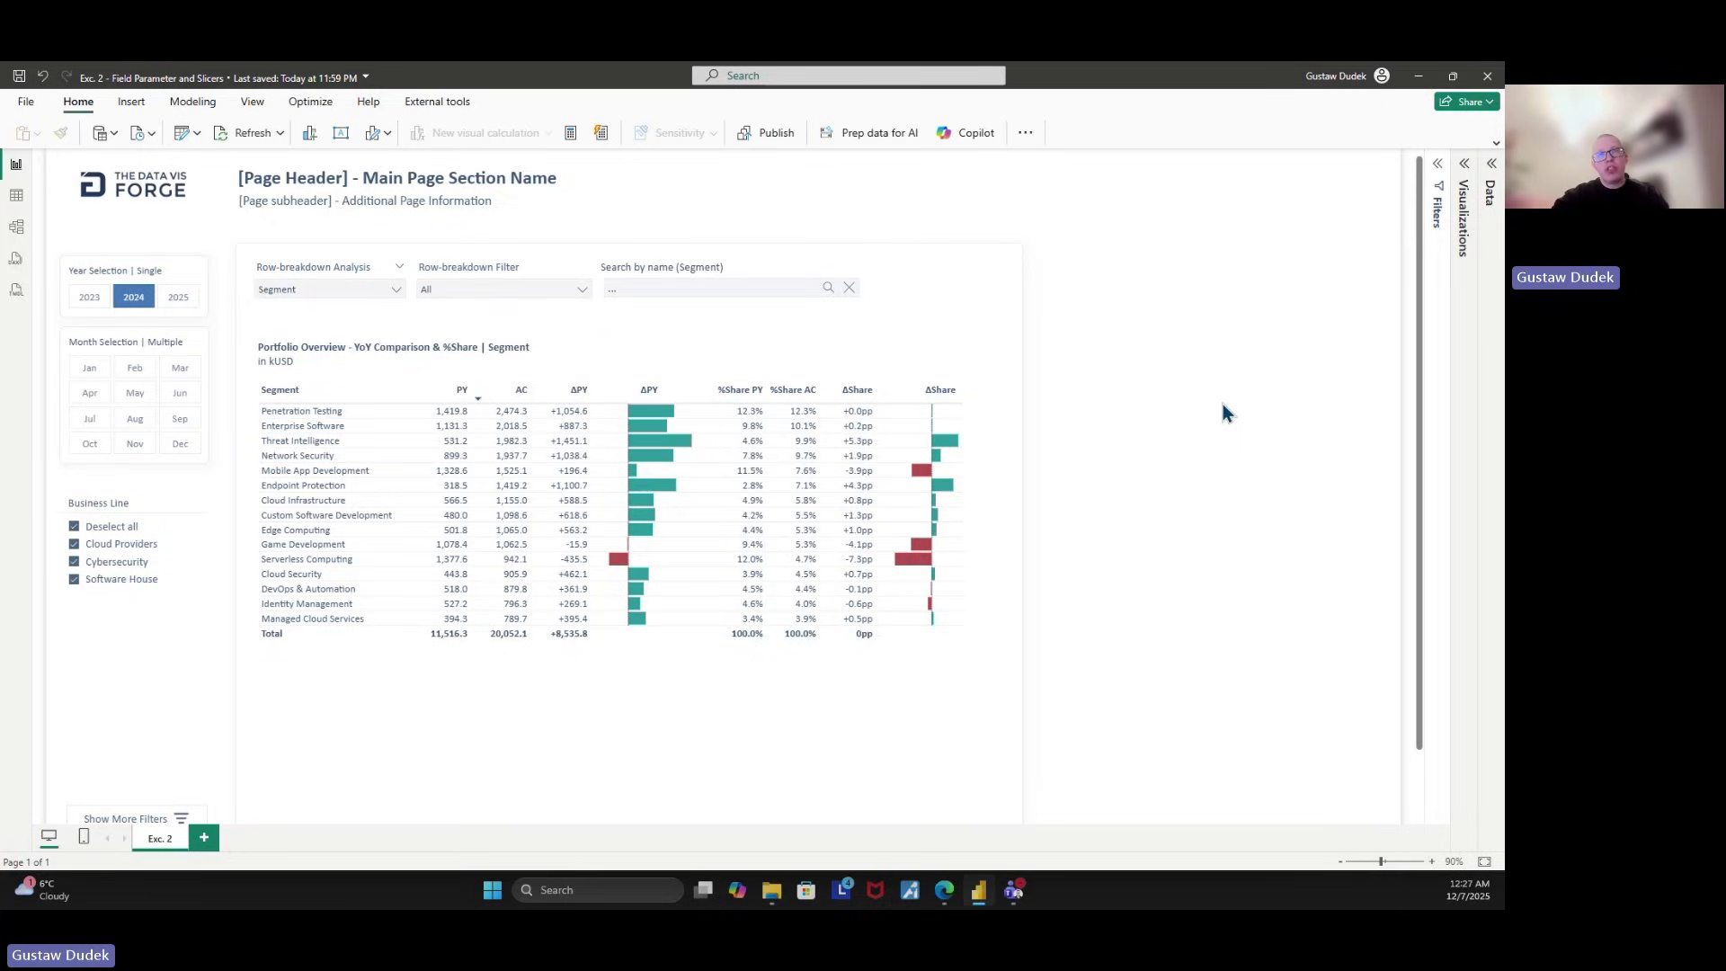
Review the choices in the Row-breakdown Filter and Row-breakdown Analysis slicers, along with the Search by name slicer and portfolio table.
click(514, 273)
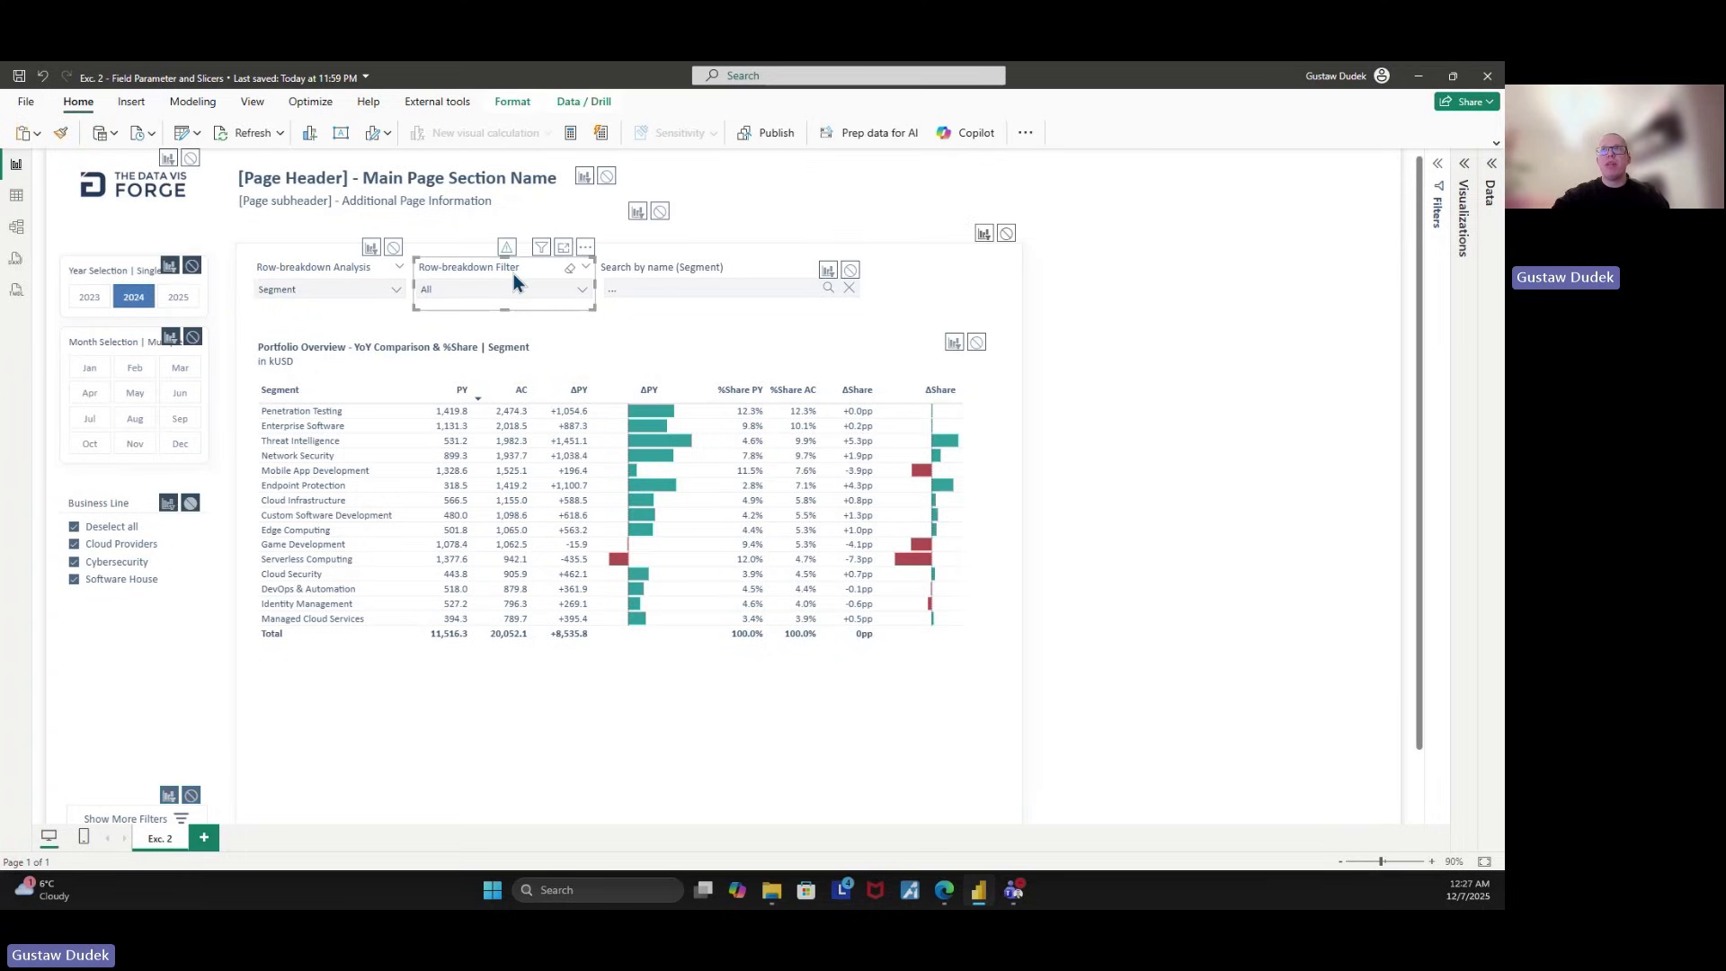
click(504, 289)
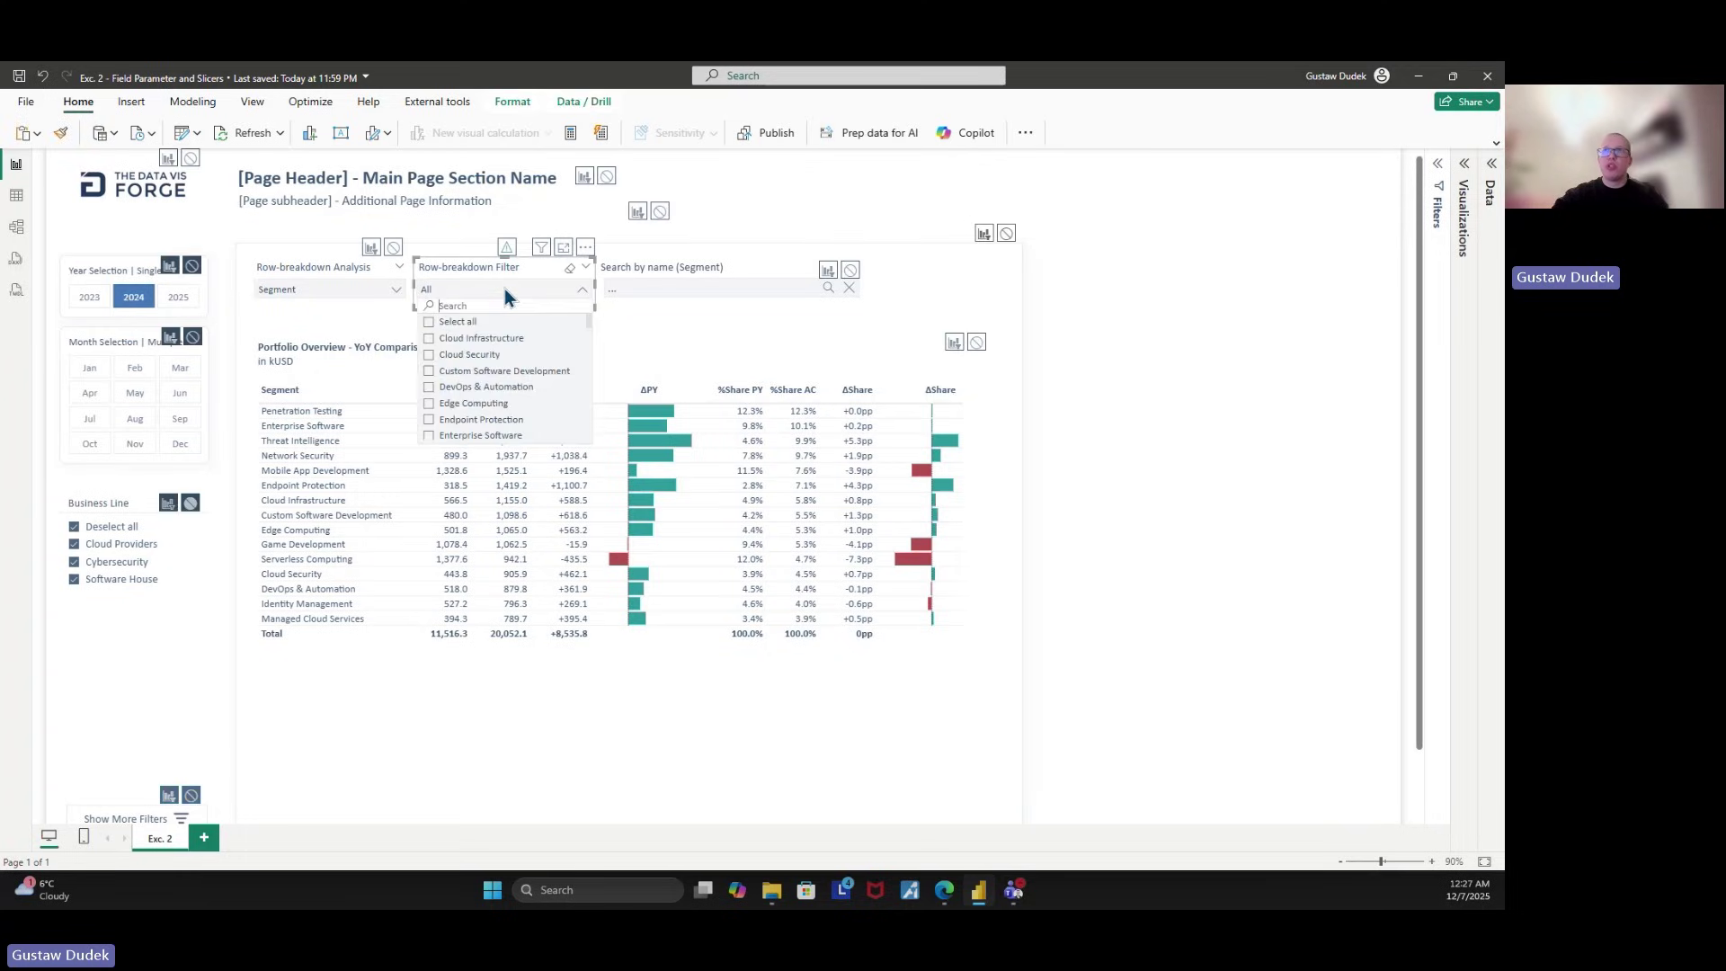
click(311, 274)
click(306, 289)
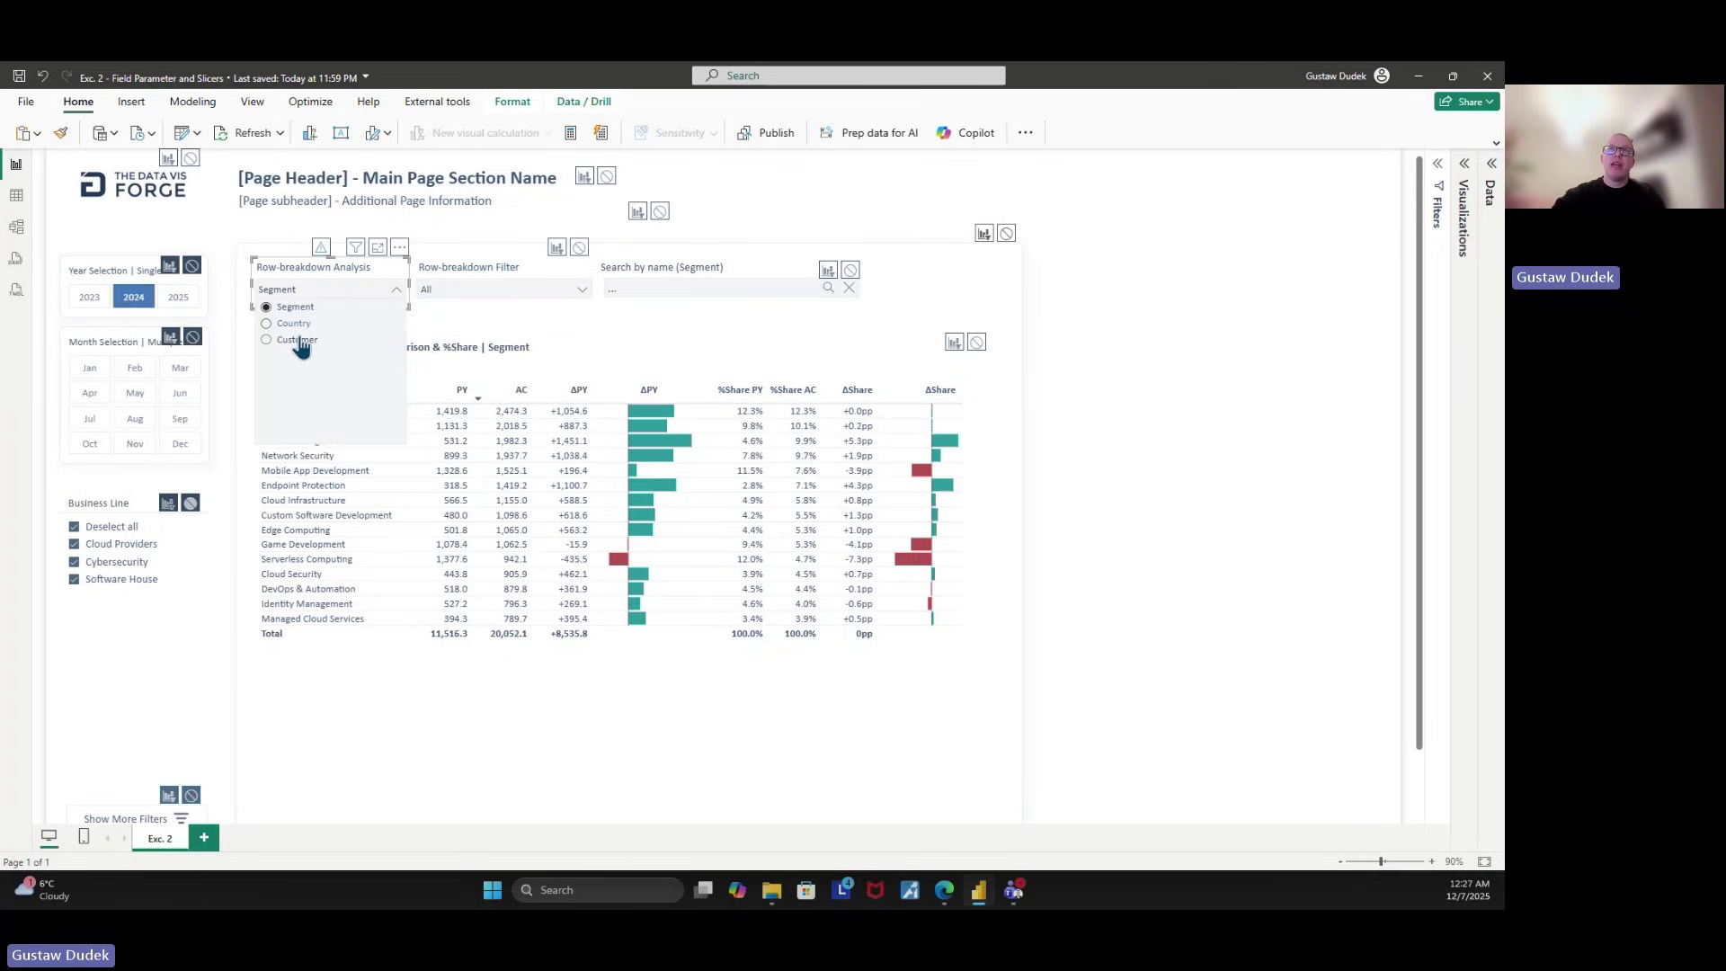
click(322, 270)
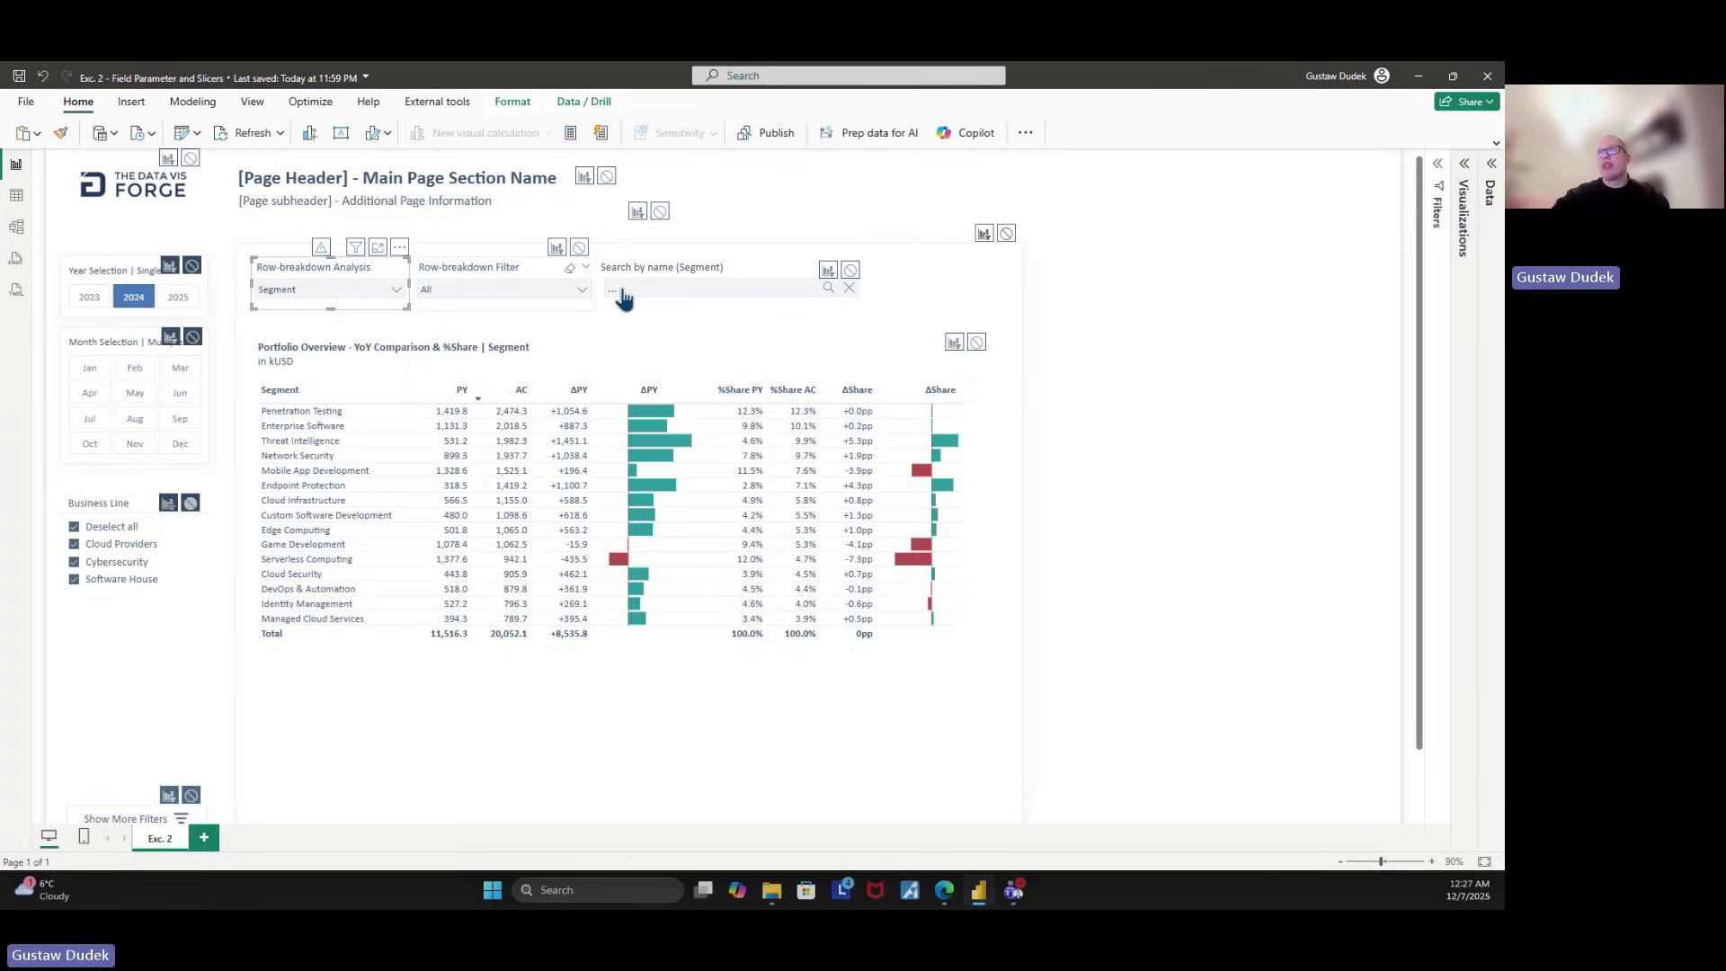
click(692, 266)
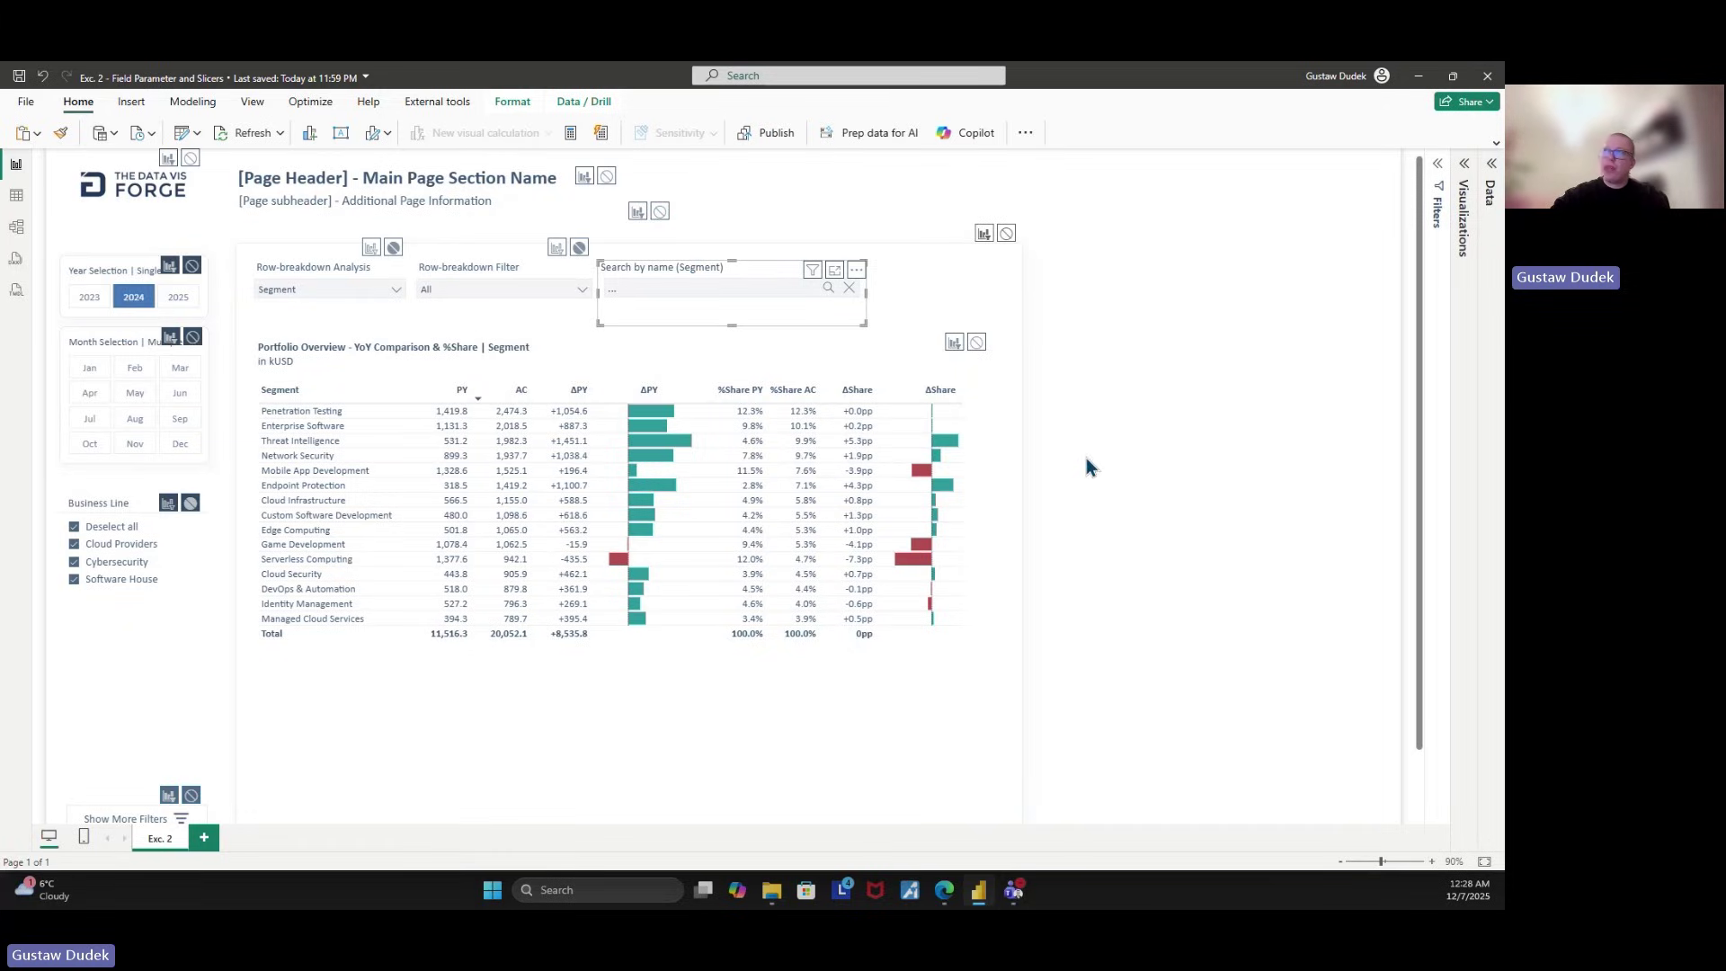
click(1119, 458)
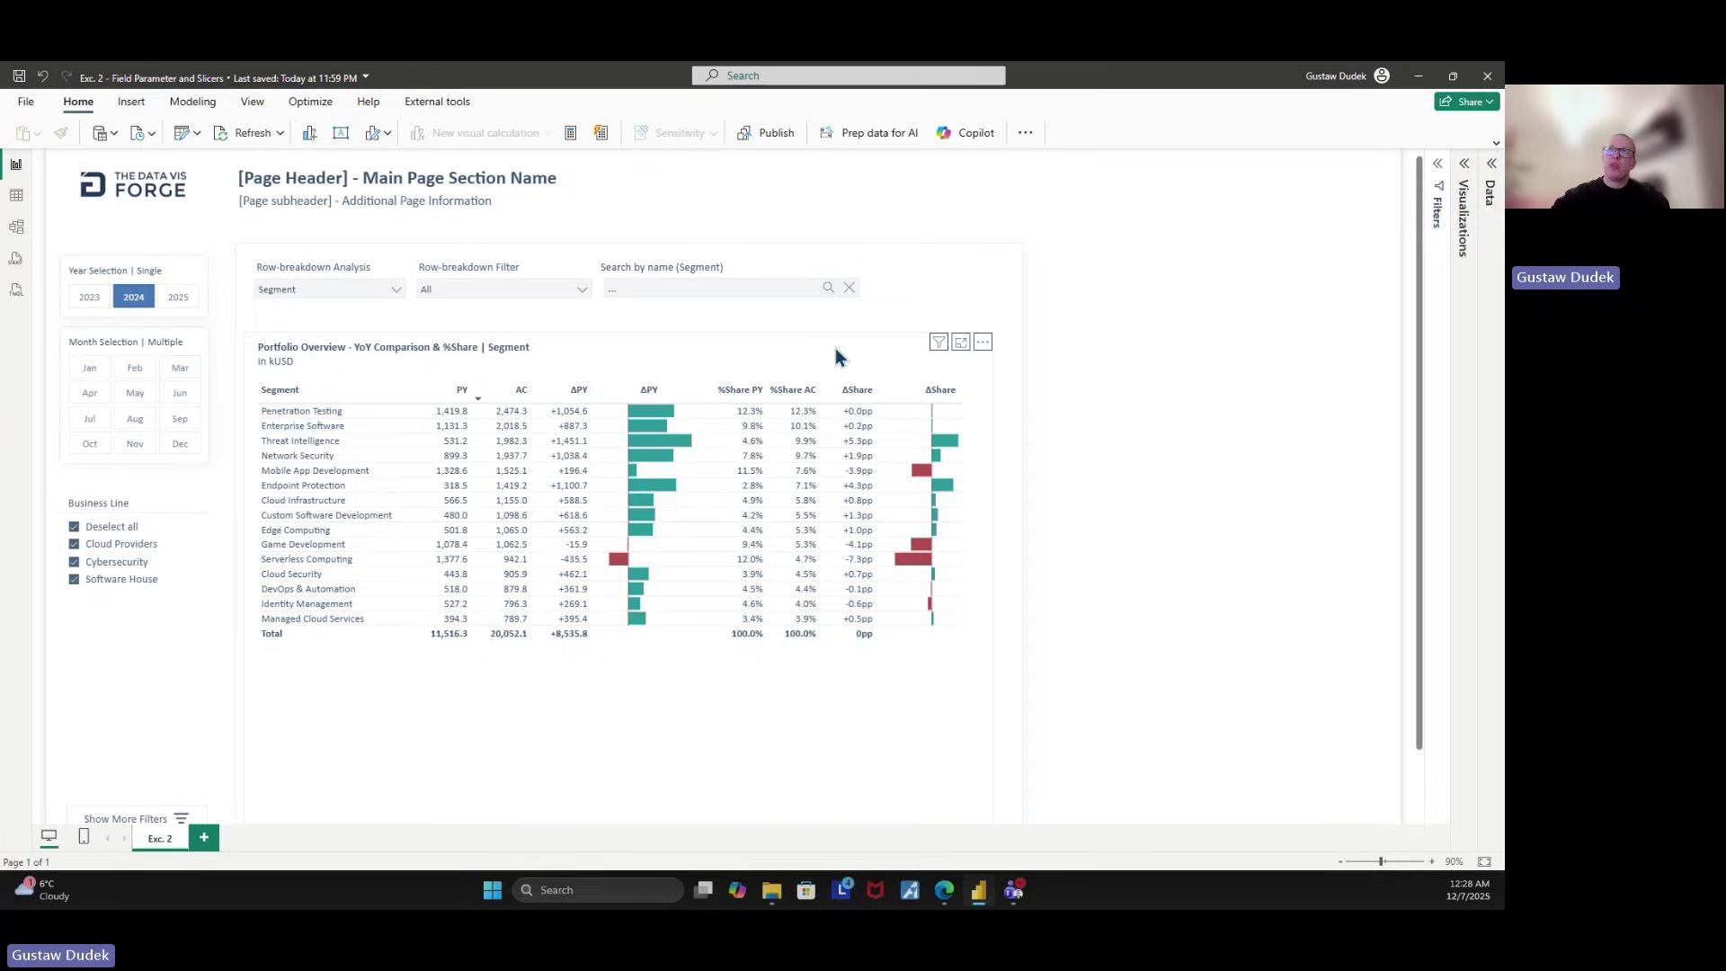
click(757, 340)
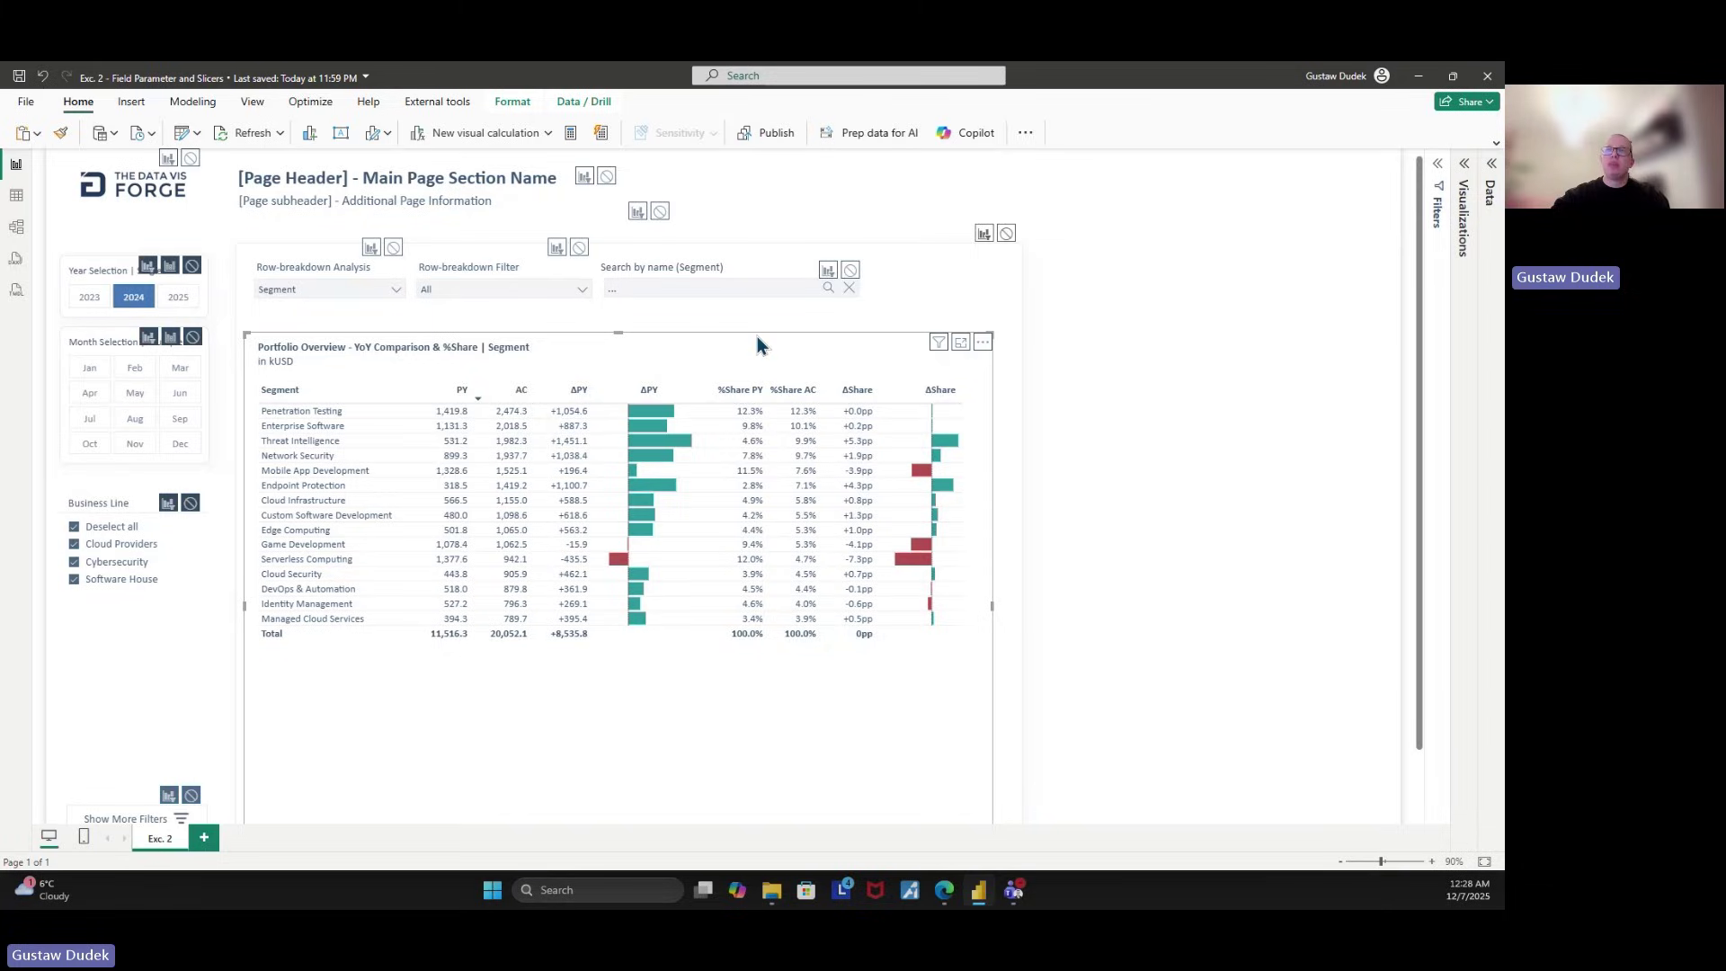
click(1130, 451)
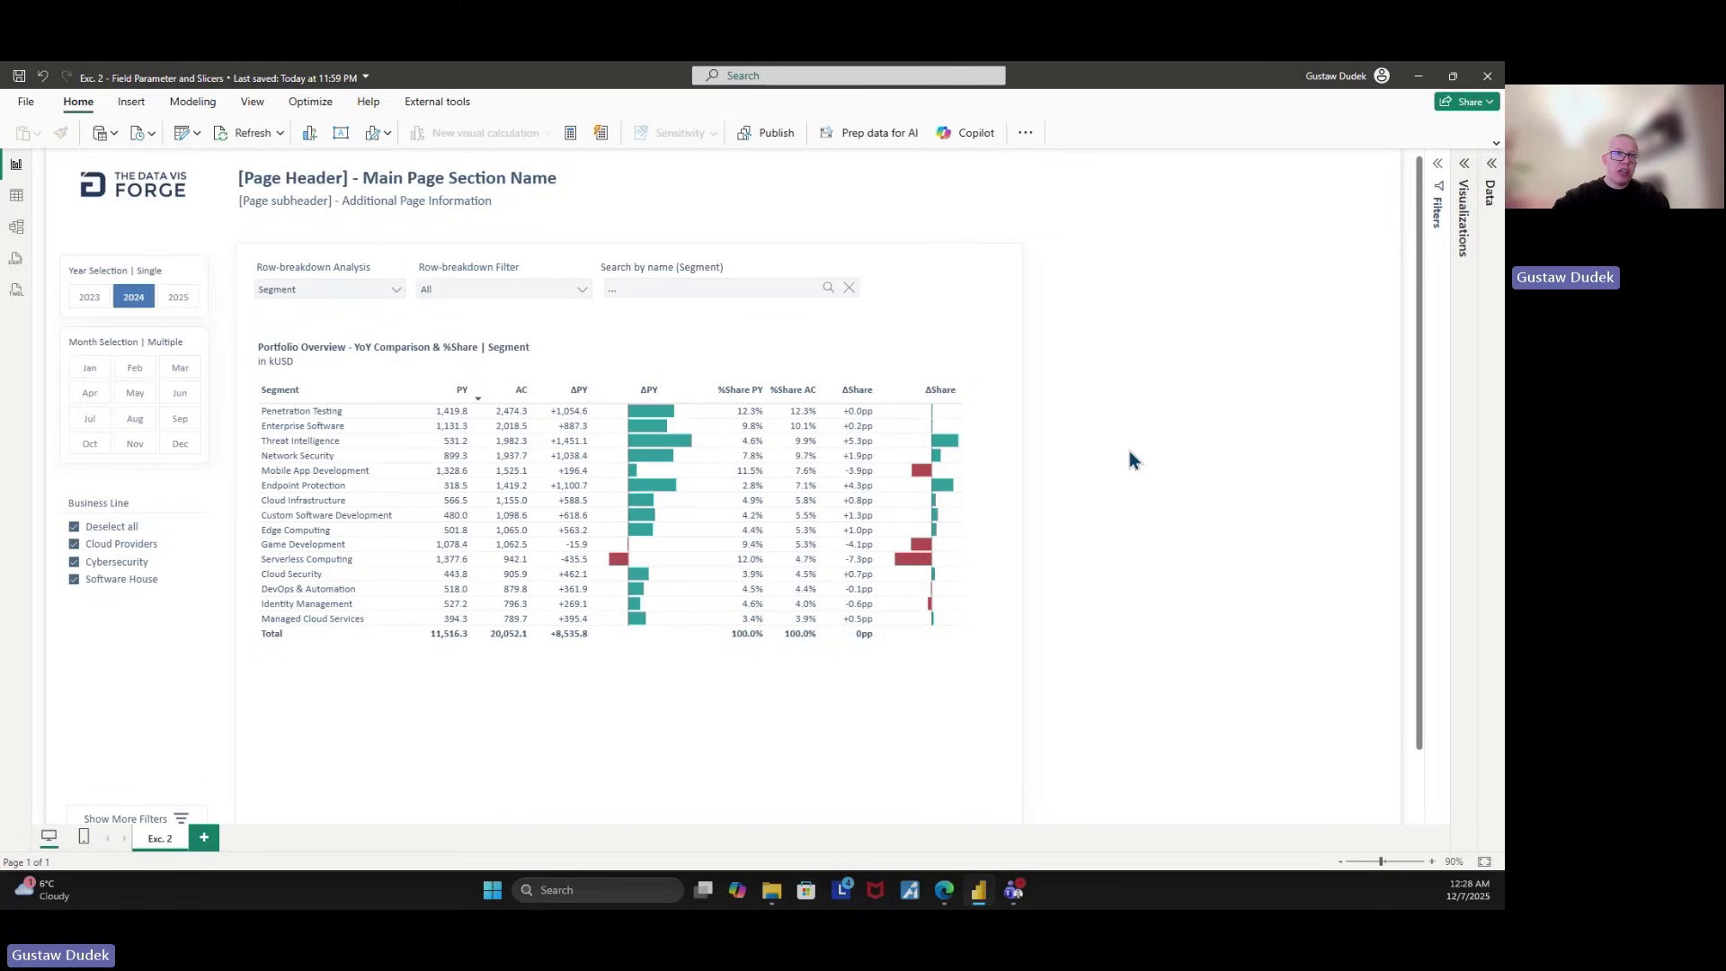